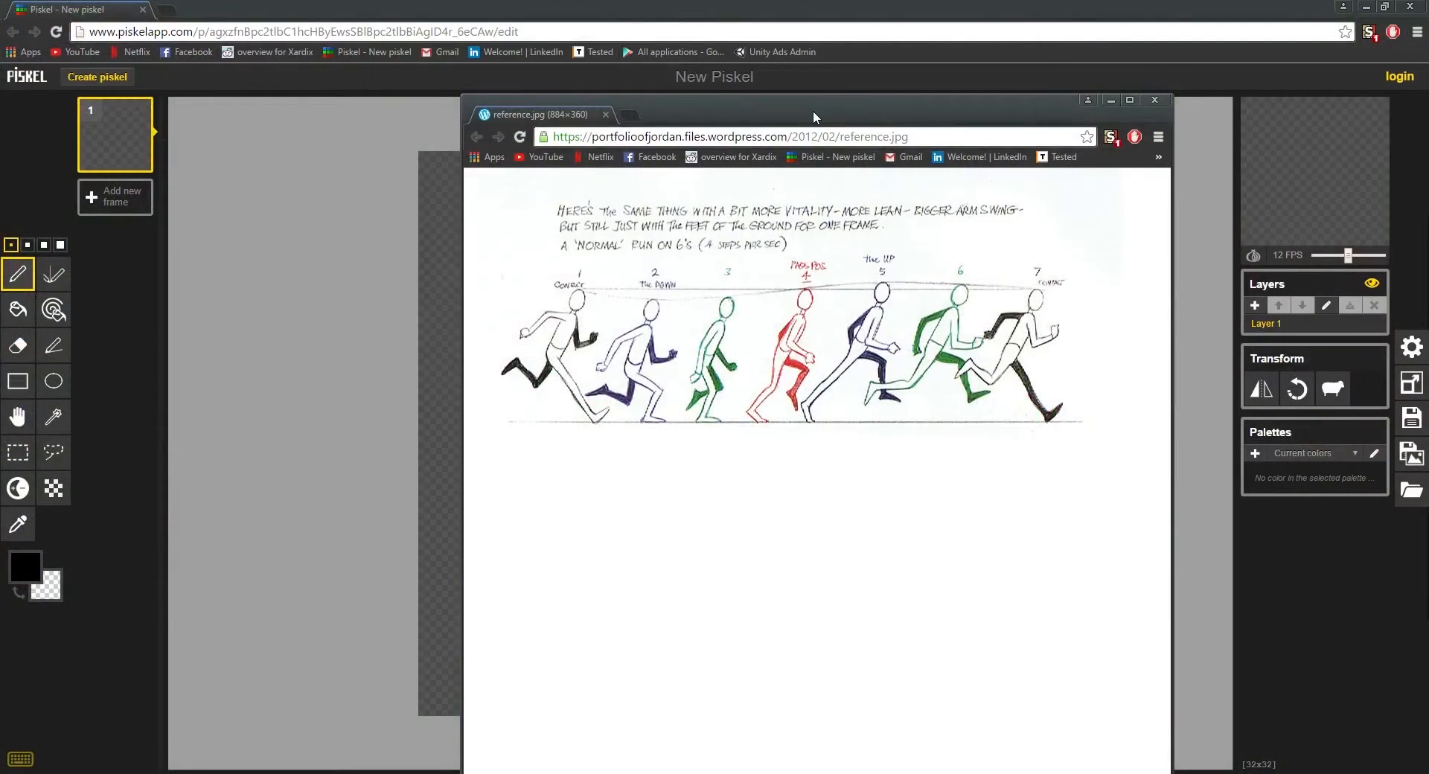
Step: Move the running reference image window aside and minimize it to uncover the empty sprite canvas
left_click_drag(813, 110, 692, 65)
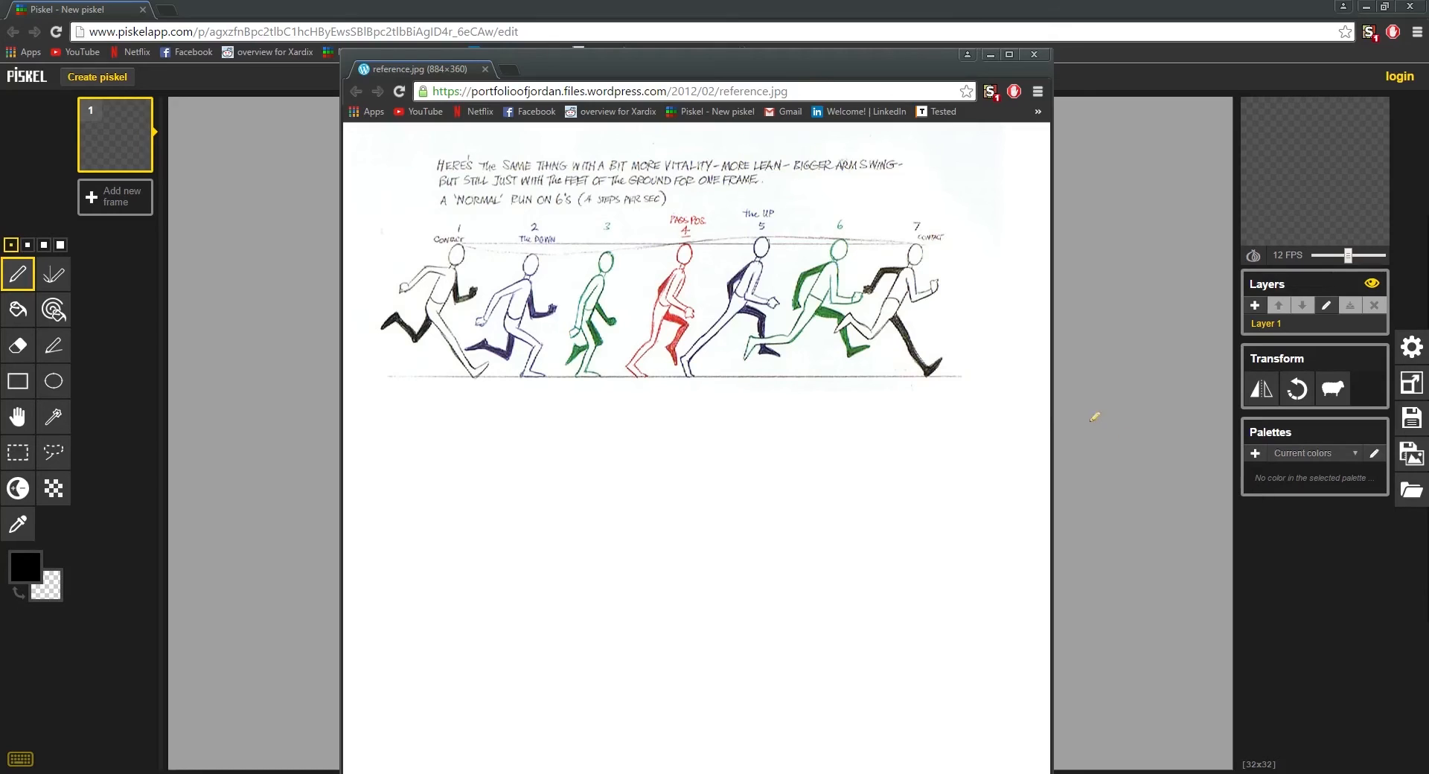
left_click(988, 55)
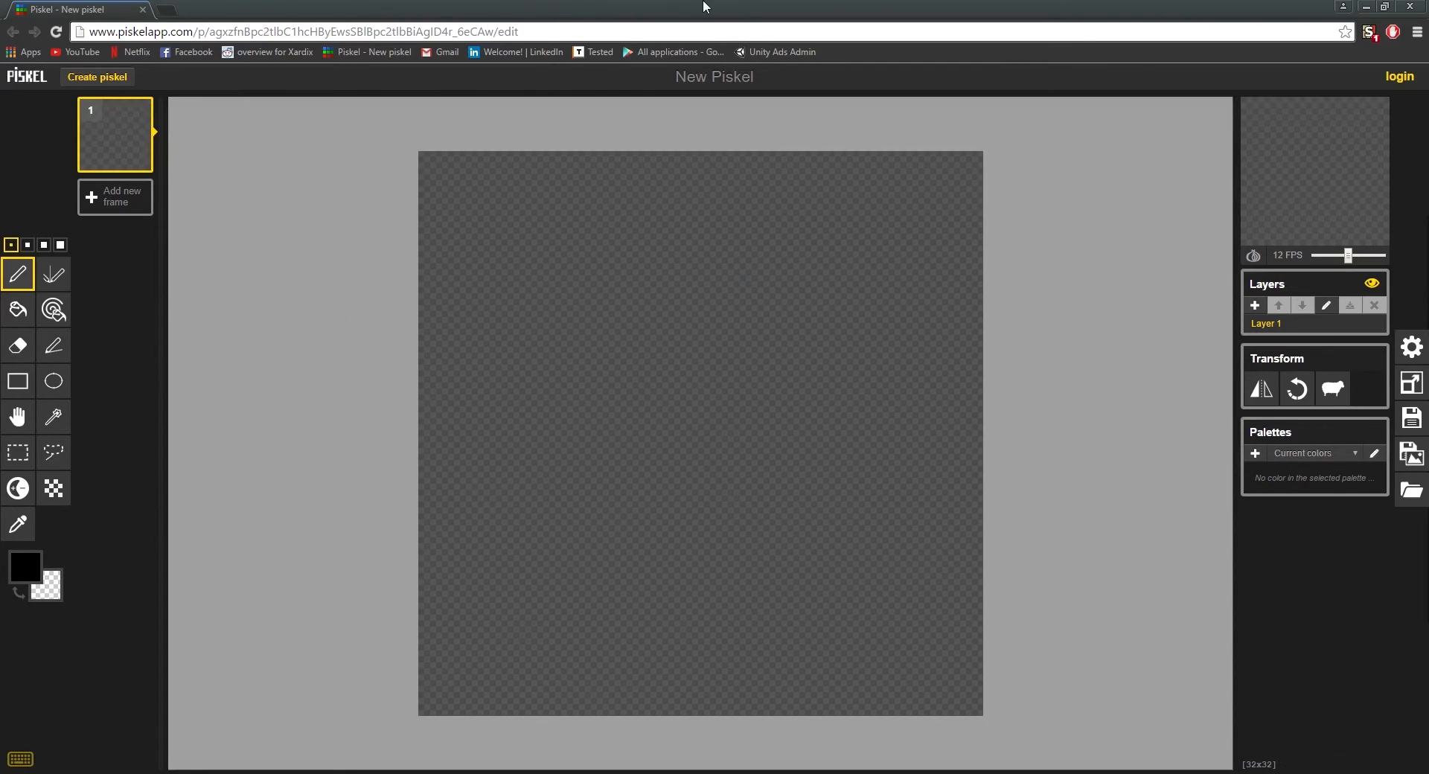
mouse_move(707, 8)
left_mouse_down()
mouse_move(867, 645)
mouse_move(859, 470)
mouse_move(781, 519)
mouse_move(744, 497)
mouse_move(804, 354)
mouse_move(711, 2)
left_mouse_up()
left_click_drag(603, 316, 728, 316)
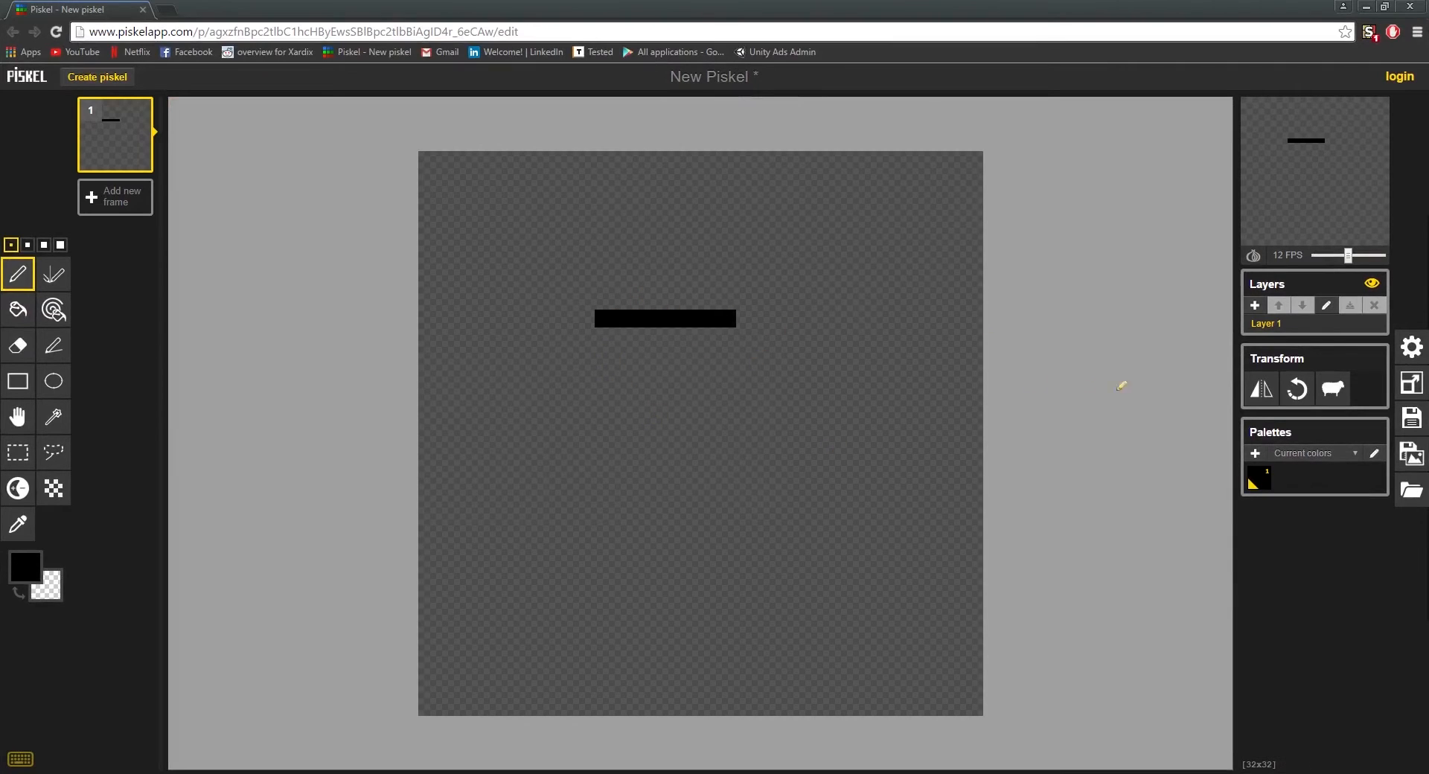
left_click_drag(634, 328, 675, 711)
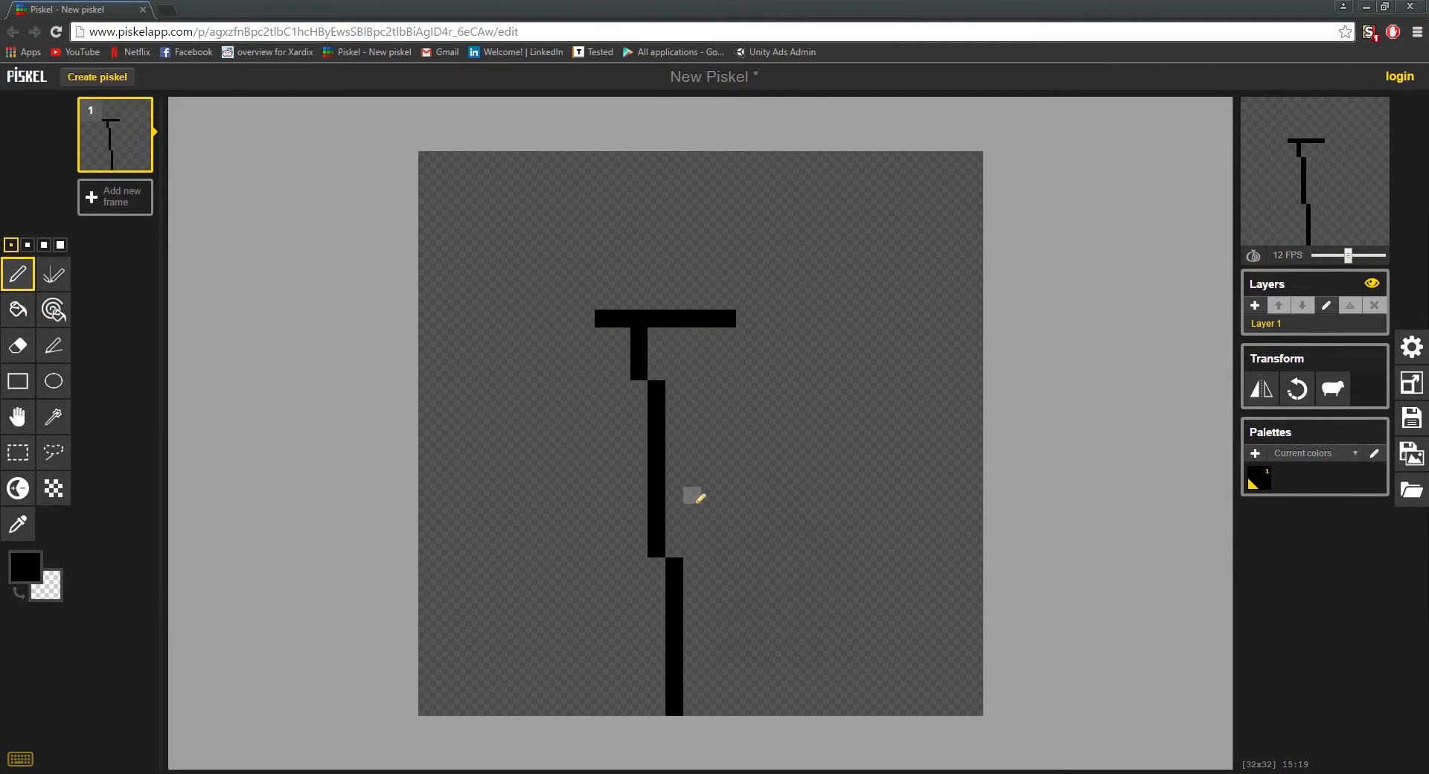
key("ctrl+z")
key("ctrl+z")
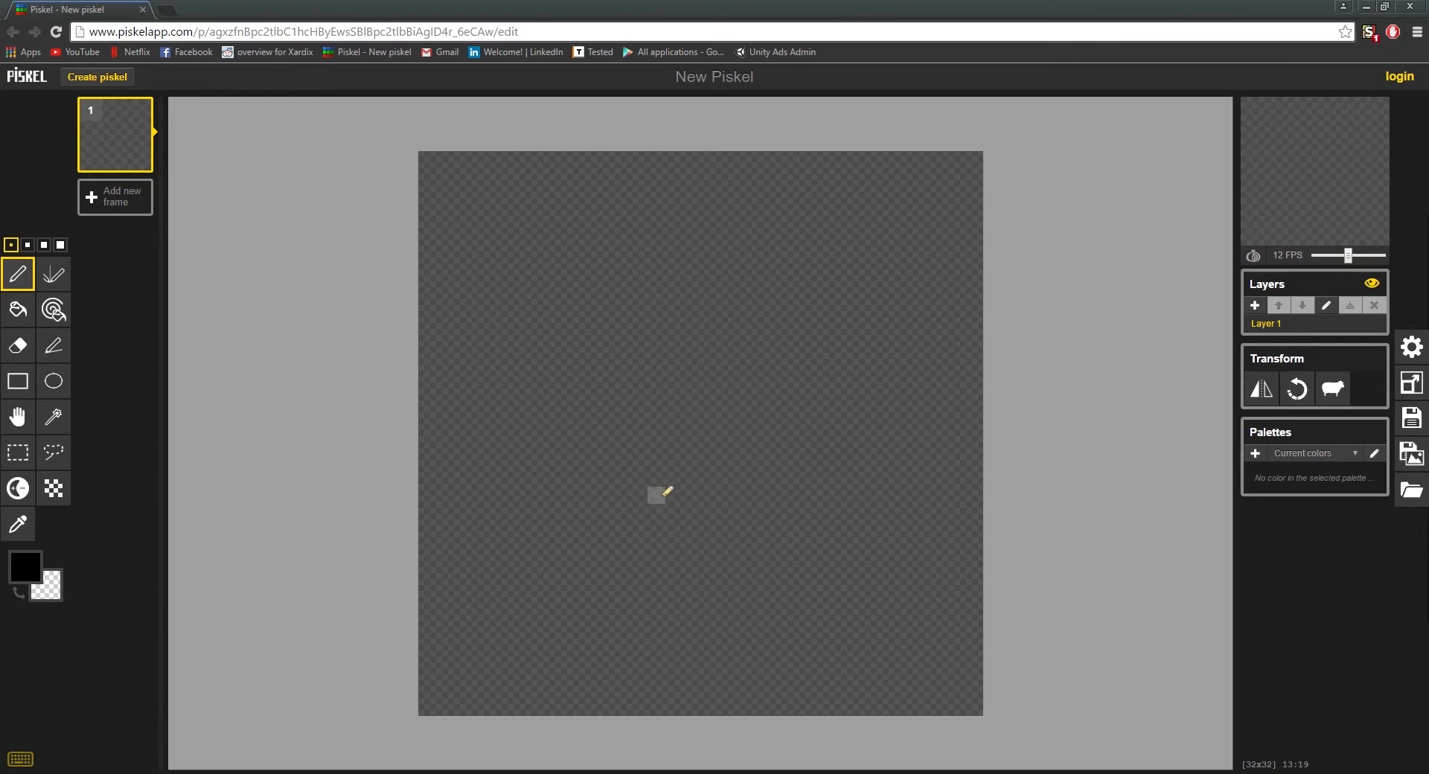
Step: Draw a forward-leaning black torso line near the canvas centre with a small head outline at its upper end
left_click_drag(638, 496, 692, 355)
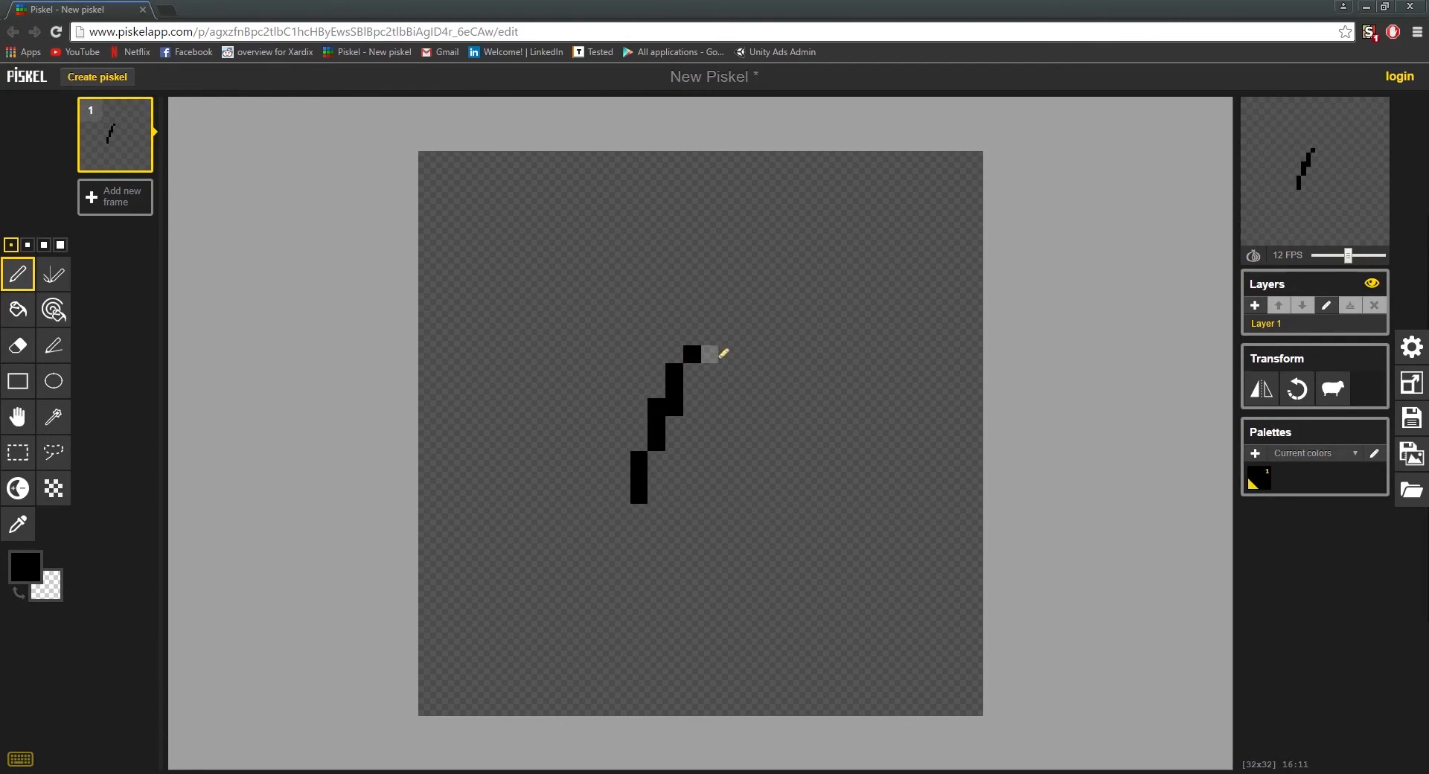
left_click_drag(642, 497, 638, 515)
mouse_move(694, 337)
left_mouse_down()
mouse_move(716, 276)
mouse_move(750, 325)
mouse_move(693, 339)
left_mouse_up()
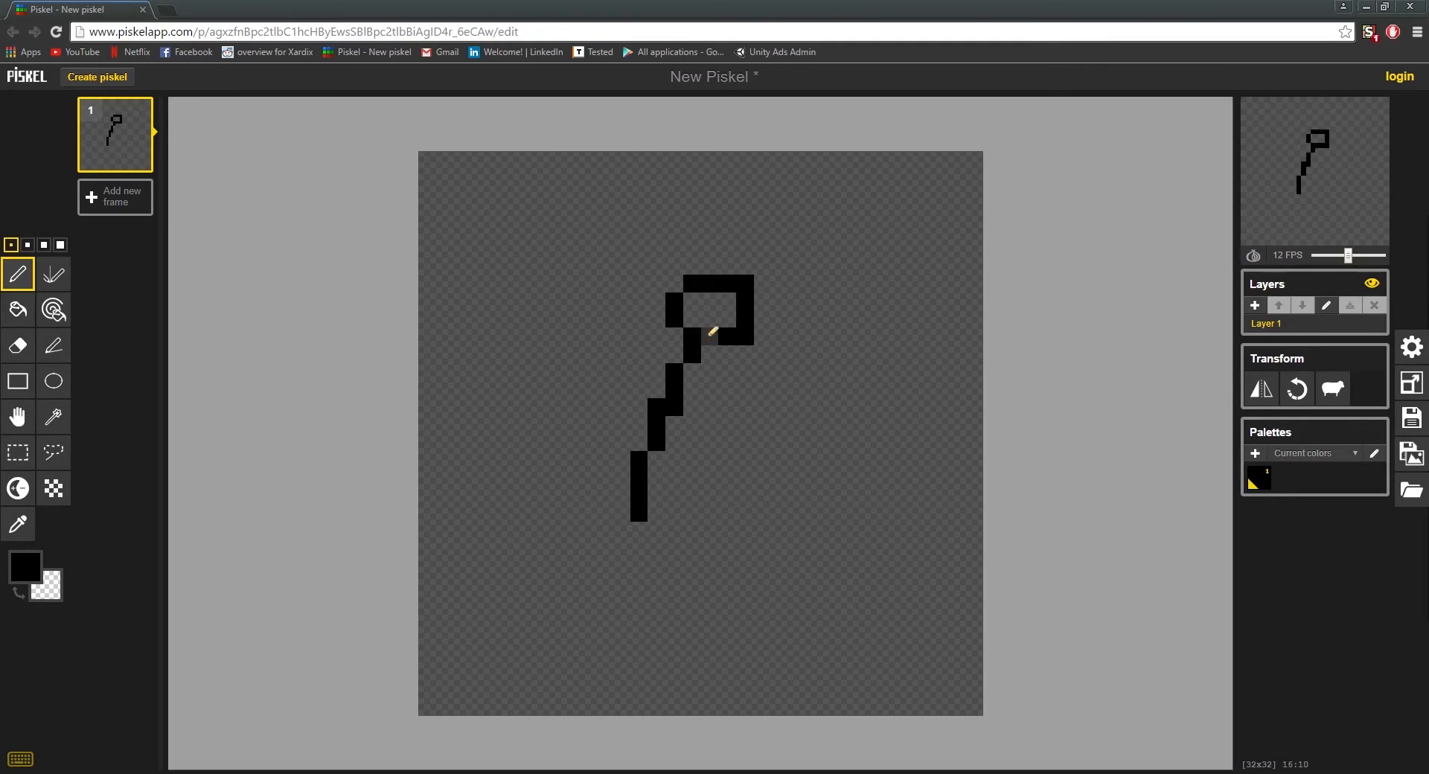
Step: Reshape the head into a rounded hollow outline about 5 by 5 pixels by erasing its corners and raising its top edge
right_click(729, 337)
right_click(747, 285)
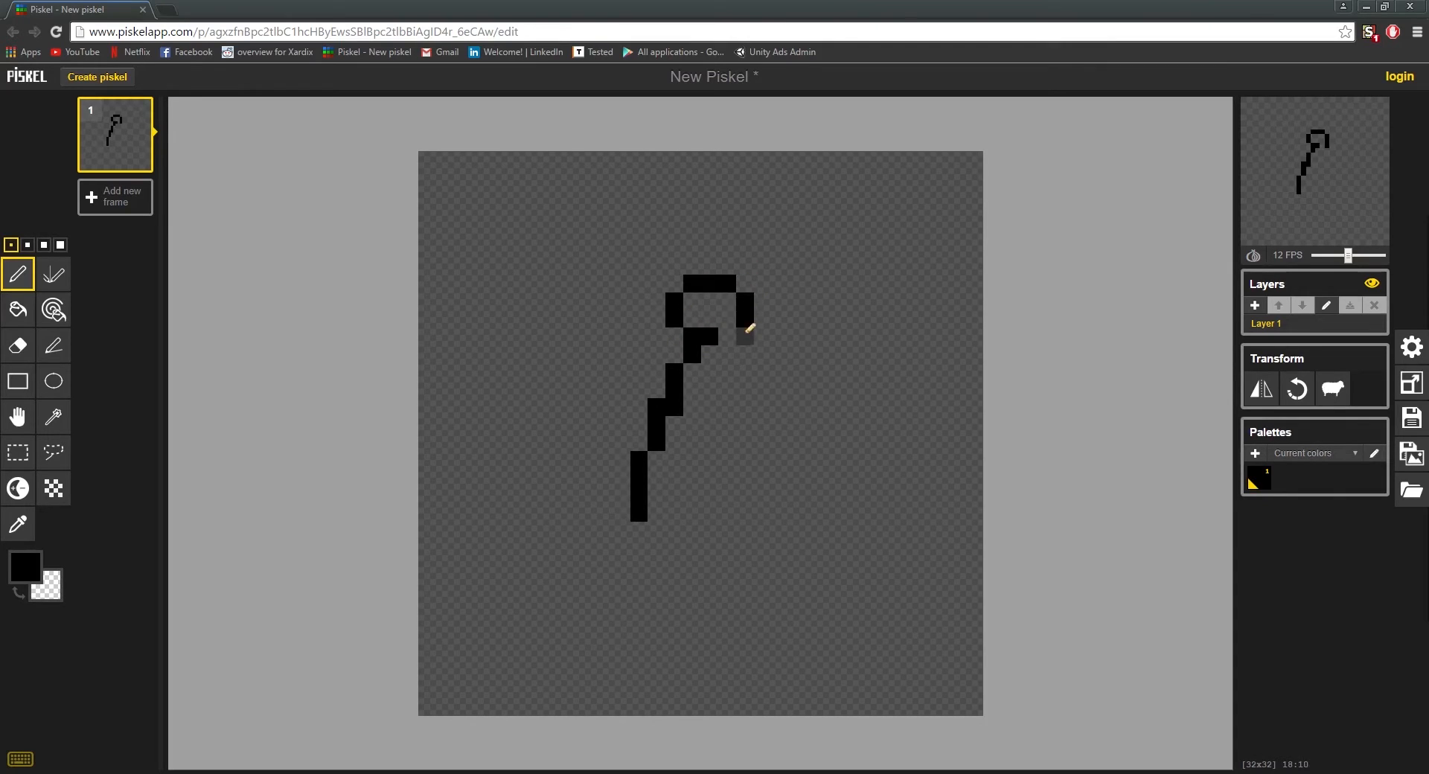
right_click(745, 336)
left_click(725, 338)
mouse_move(713, 274)
left_mouse_down()
mouse_move(689, 265)
mouse_move(744, 274)
mouse_move(703, 277)
left_mouse_up()
left_click(681, 279)
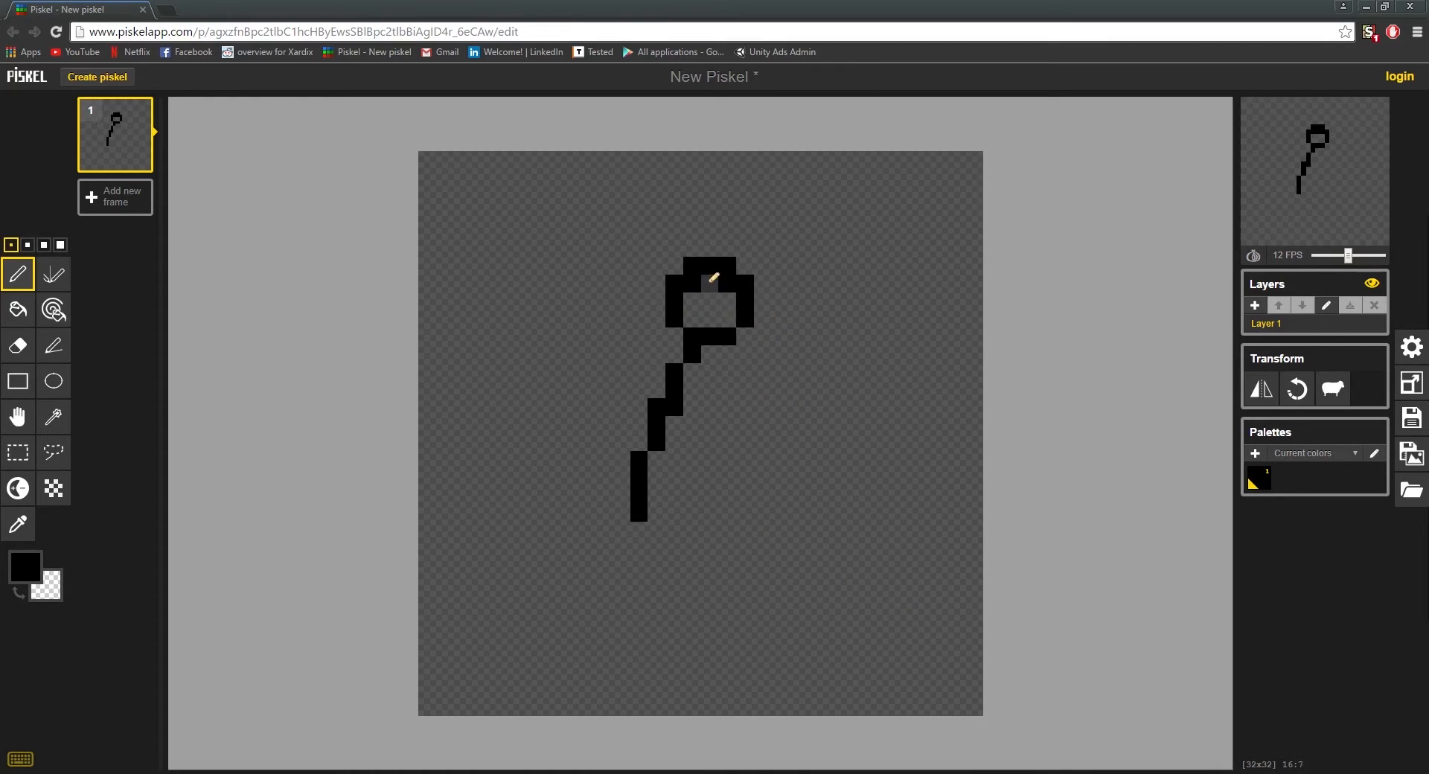
right_click(710, 283)
right_click(692, 284)
right_click(728, 283)
left_click_drag(657, 514, 767, 623)
left_click(662, 530)
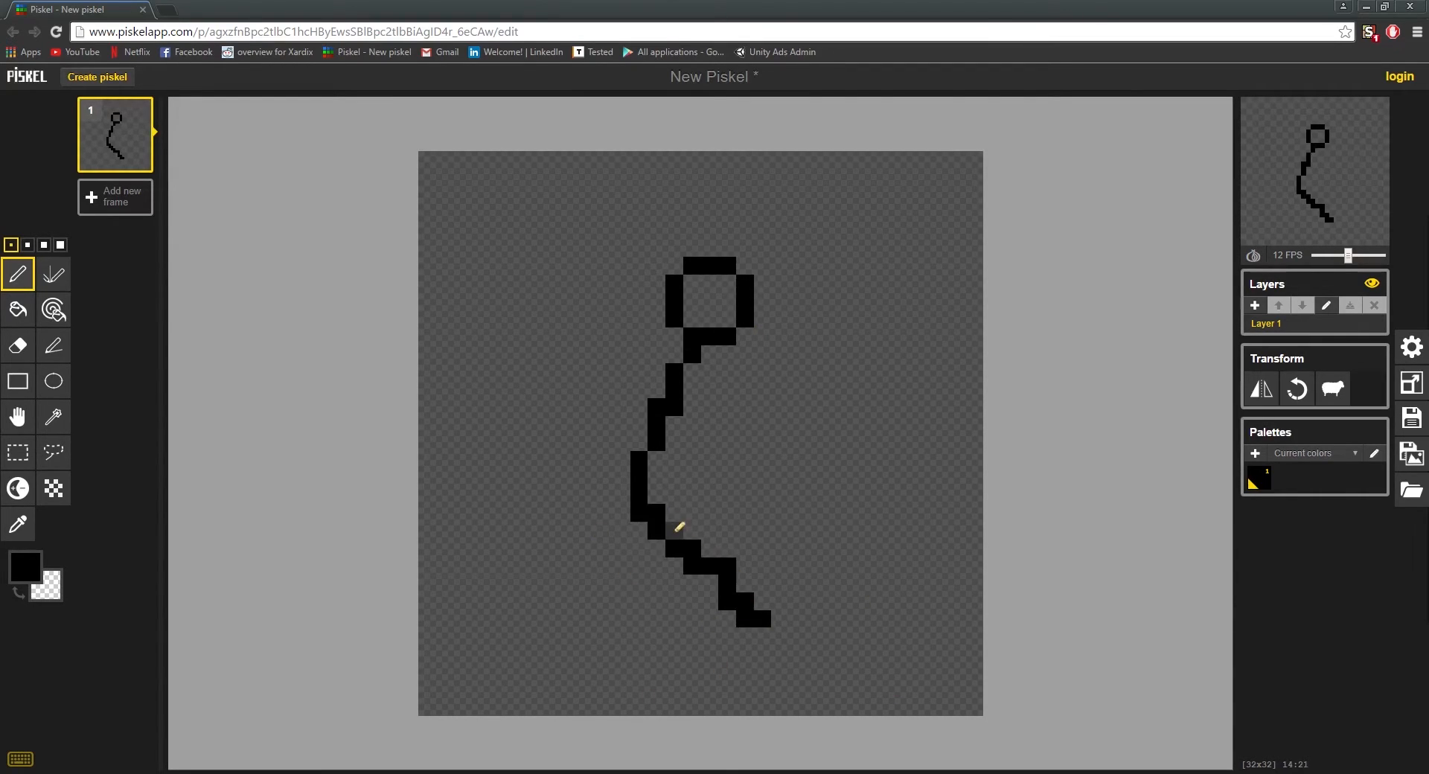
key("ctrl+z")
key("ctrl+z")
left_click_drag(660, 513, 781, 638)
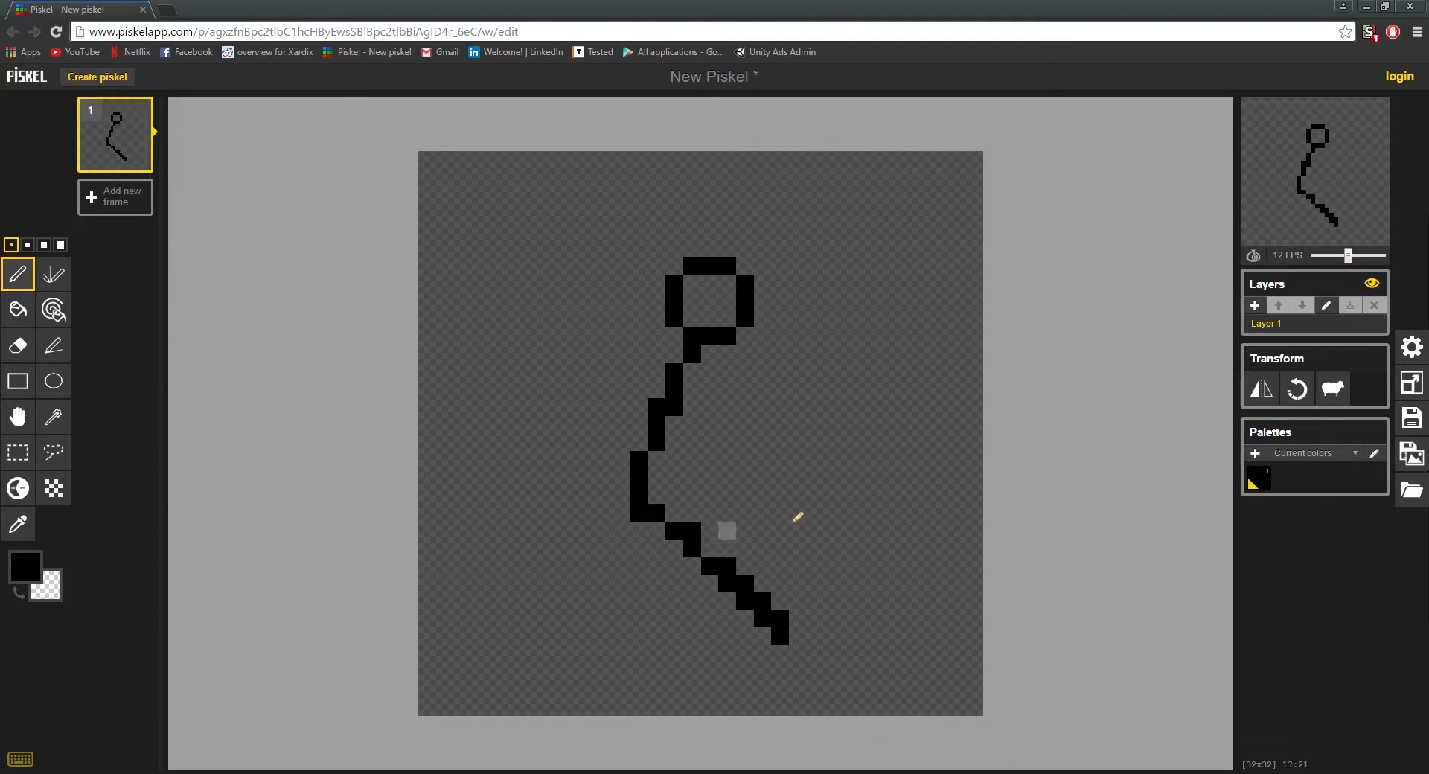
key("ctrl+z")
left_click_drag(637, 529, 793, 696)
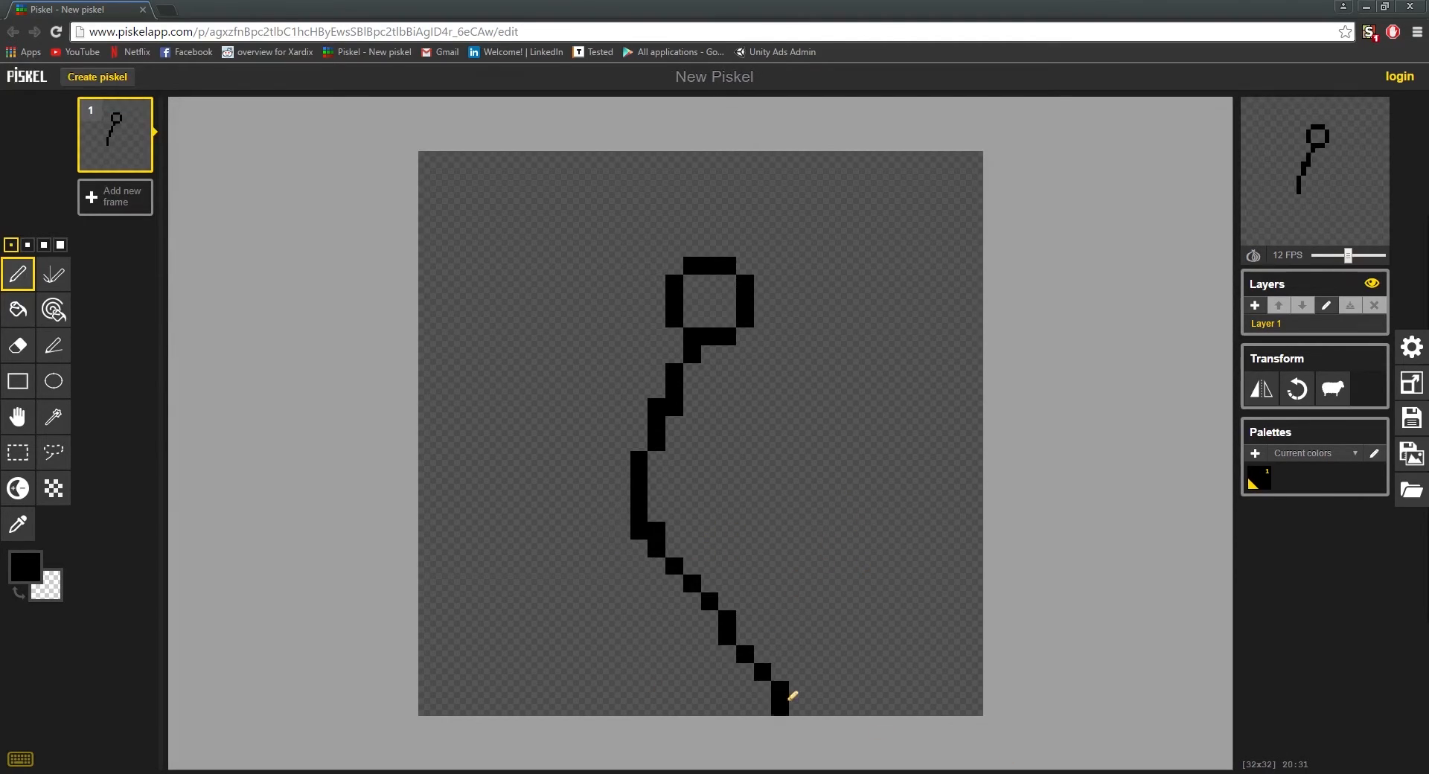
key("ctrl+z")
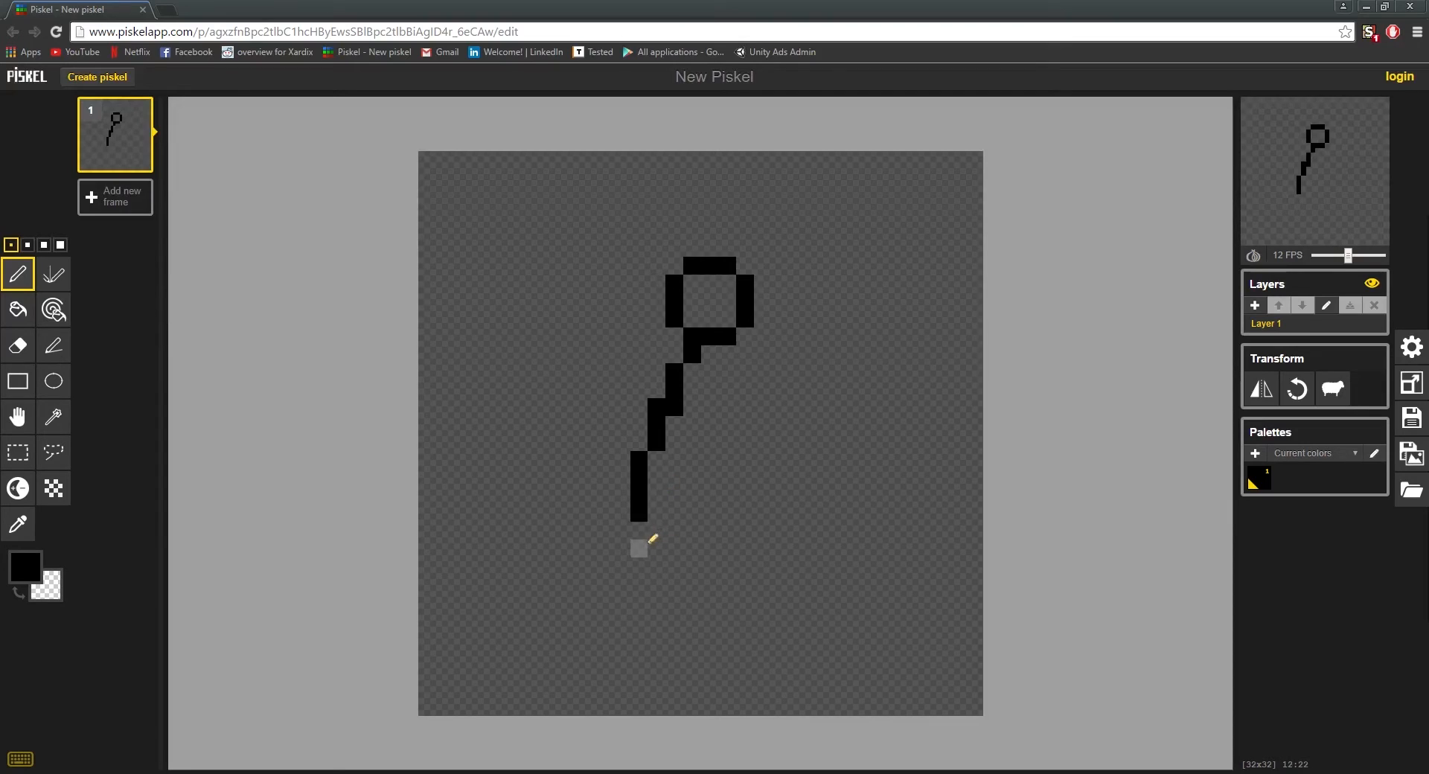
Step: Lengthen the torso two pixels downward and redraw the round head outline one pixel lower
left_click_drag(646, 545, 638, 536)
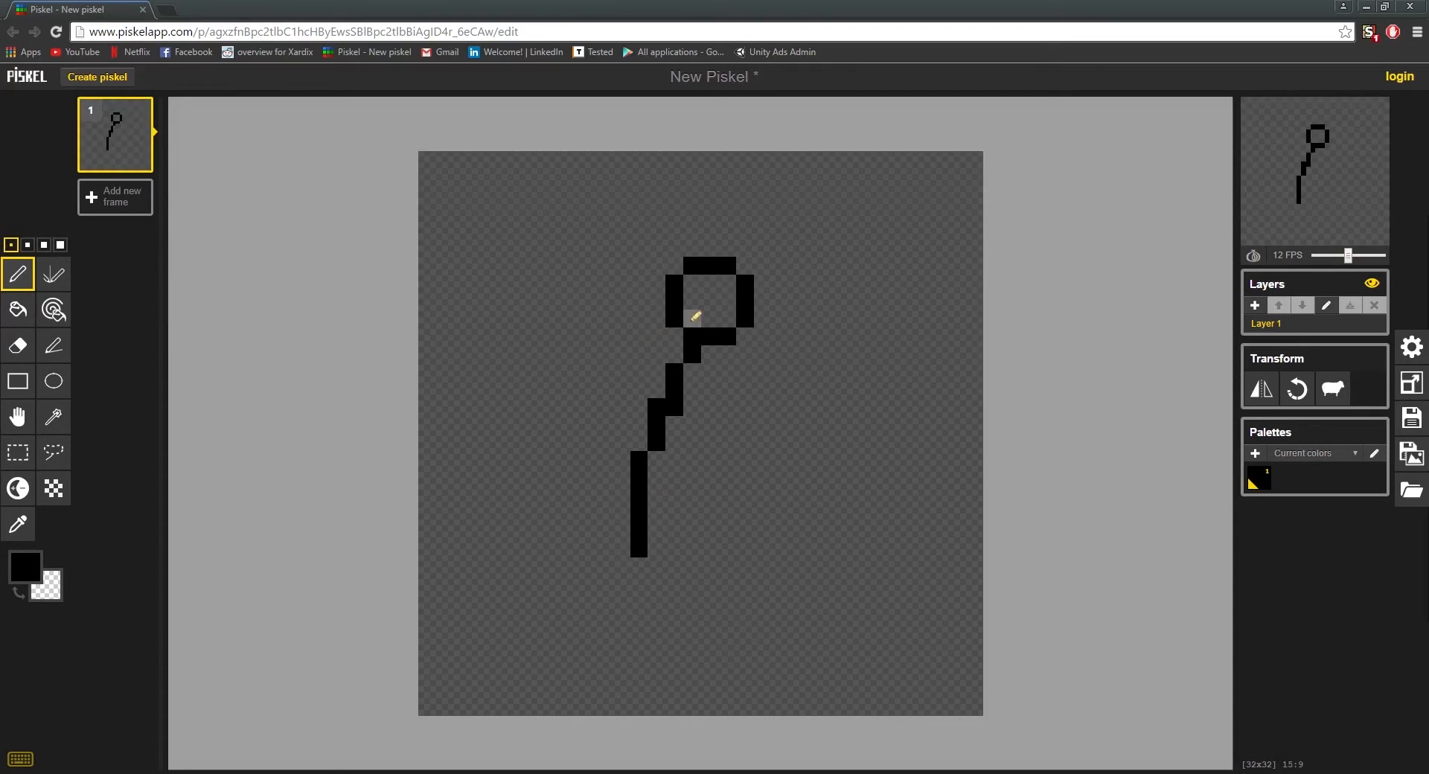
mouse_move(693, 355)
left_mouse_down()
mouse_move(740, 352)
mouse_move(745, 335)
left_mouse_up()
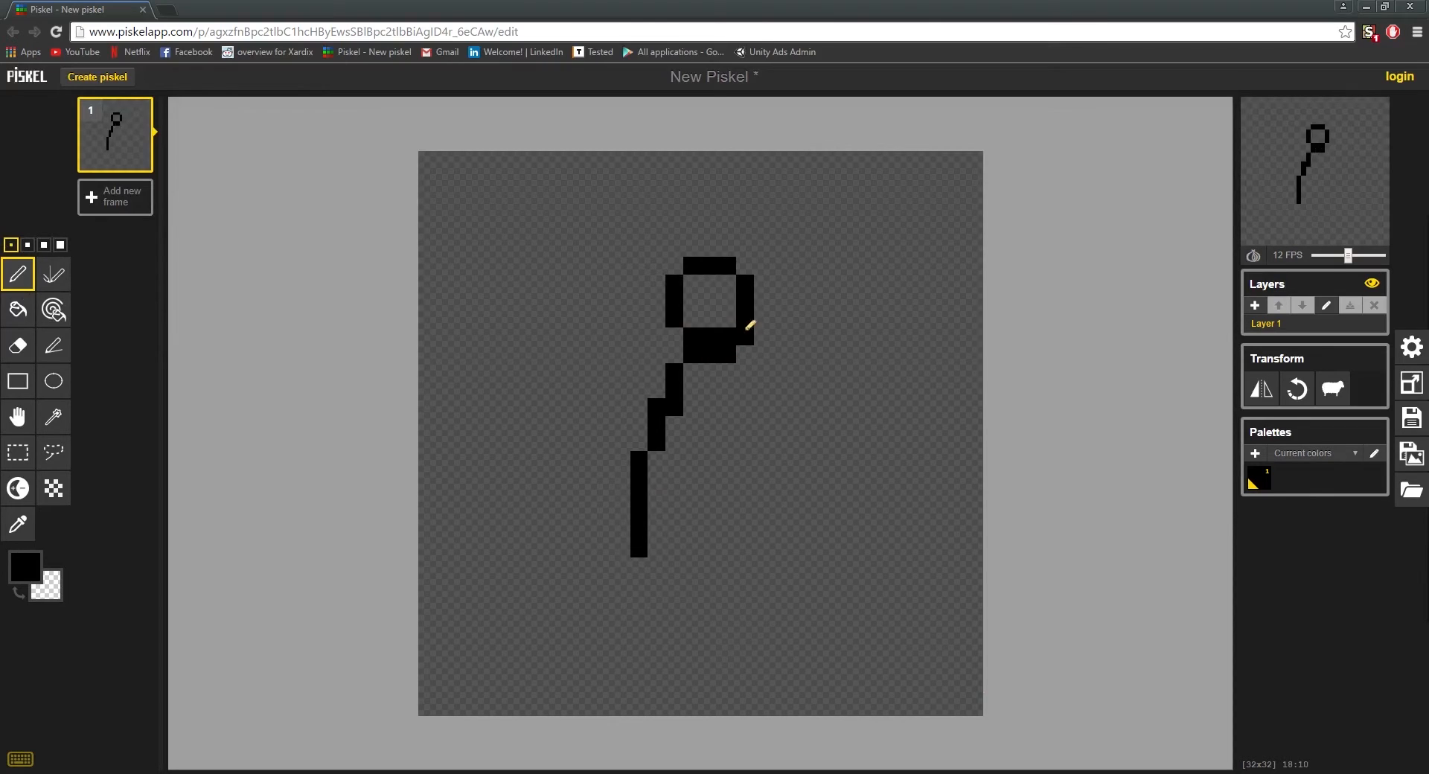
left_click(675, 335)
right_click(676, 282)
mouse_move(691, 284)
left_mouse_down()
mouse_move(732, 286)
mouse_move(741, 270)
mouse_move(722, 286)
left_mouse_up()
left_click(688, 283)
right_click(693, 268)
right_click(741, 283)
left_click_drag(693, 337, 727, 337)
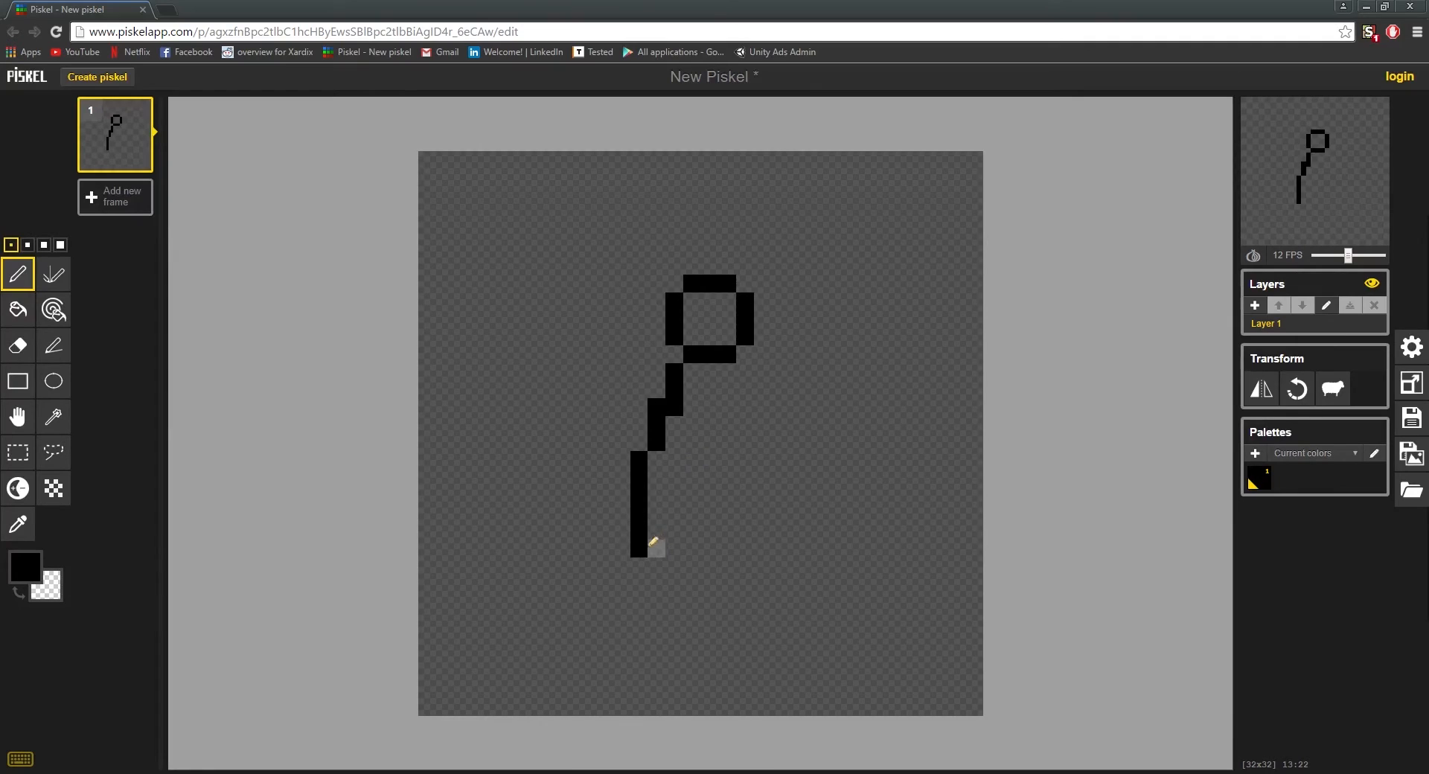
Step: Draw the front leg stretching diagonally down and forward from the hips, and a bent rear leg trailing behind
left_click_drag(655, 548, 745, 690)
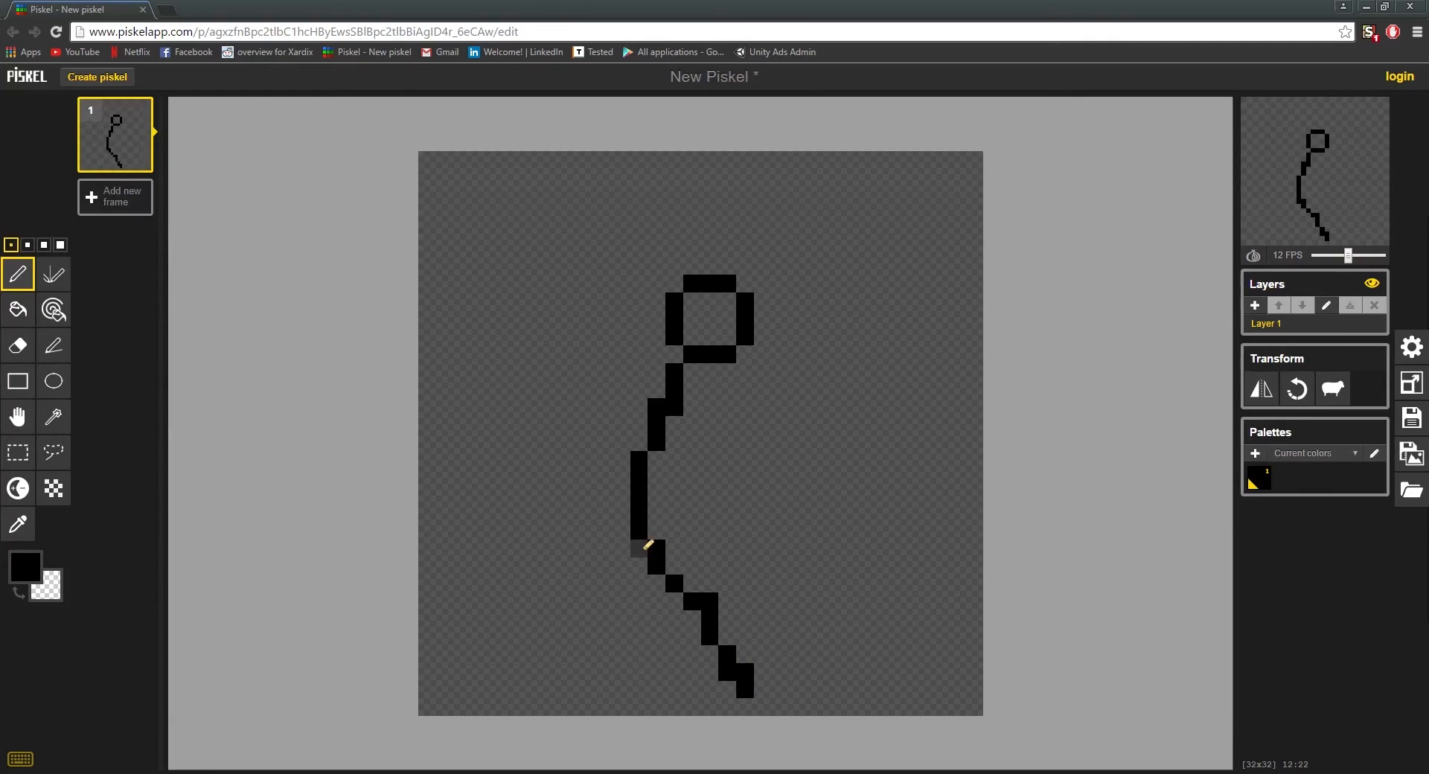
key("ctrl+z")
left_click_drag(658, 547, 763, 686)
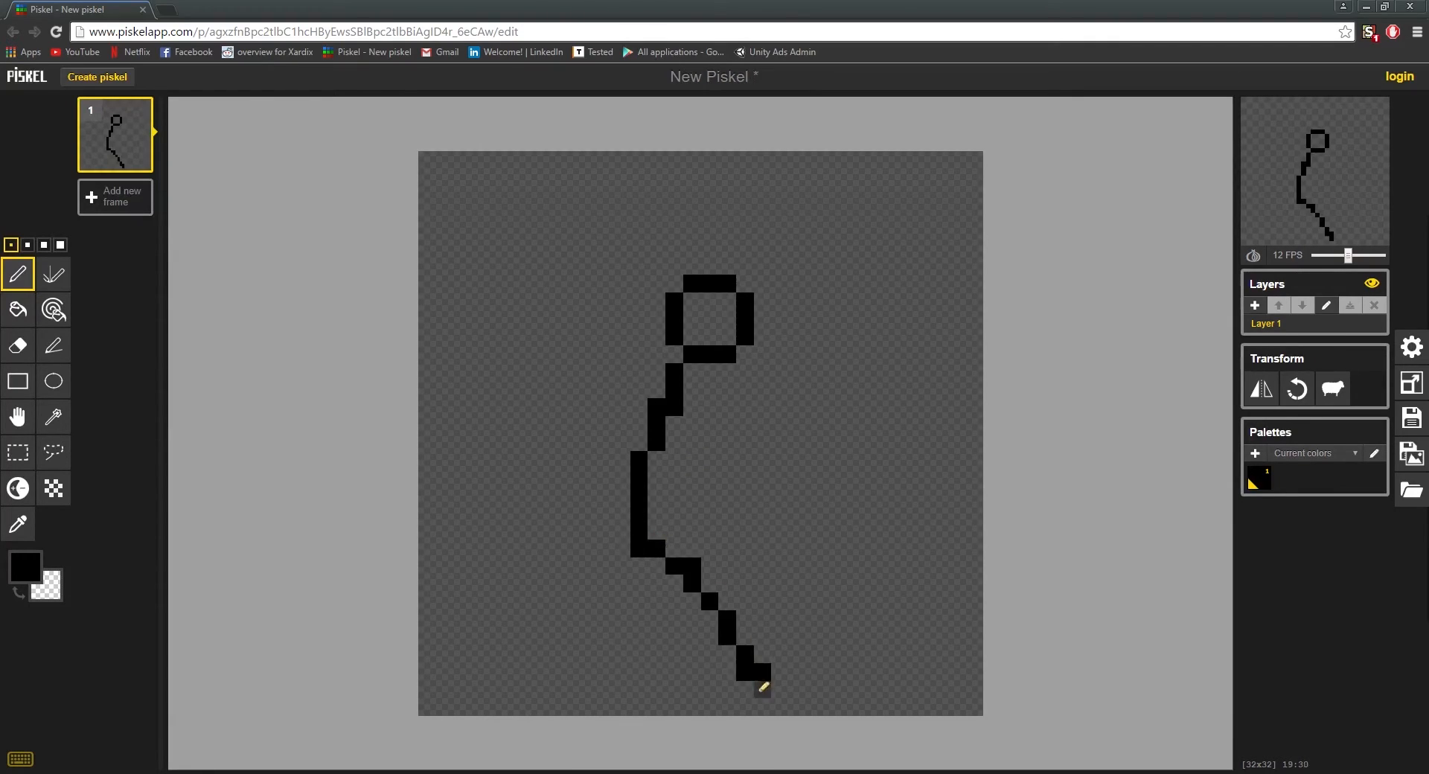
left_click(763, 689)
mouse_move(629, 560)
left_mouse_down()
mouse_move(593, 626)
mouse_move(496, 566)
left_mouse_up()
right_click(500, 567)
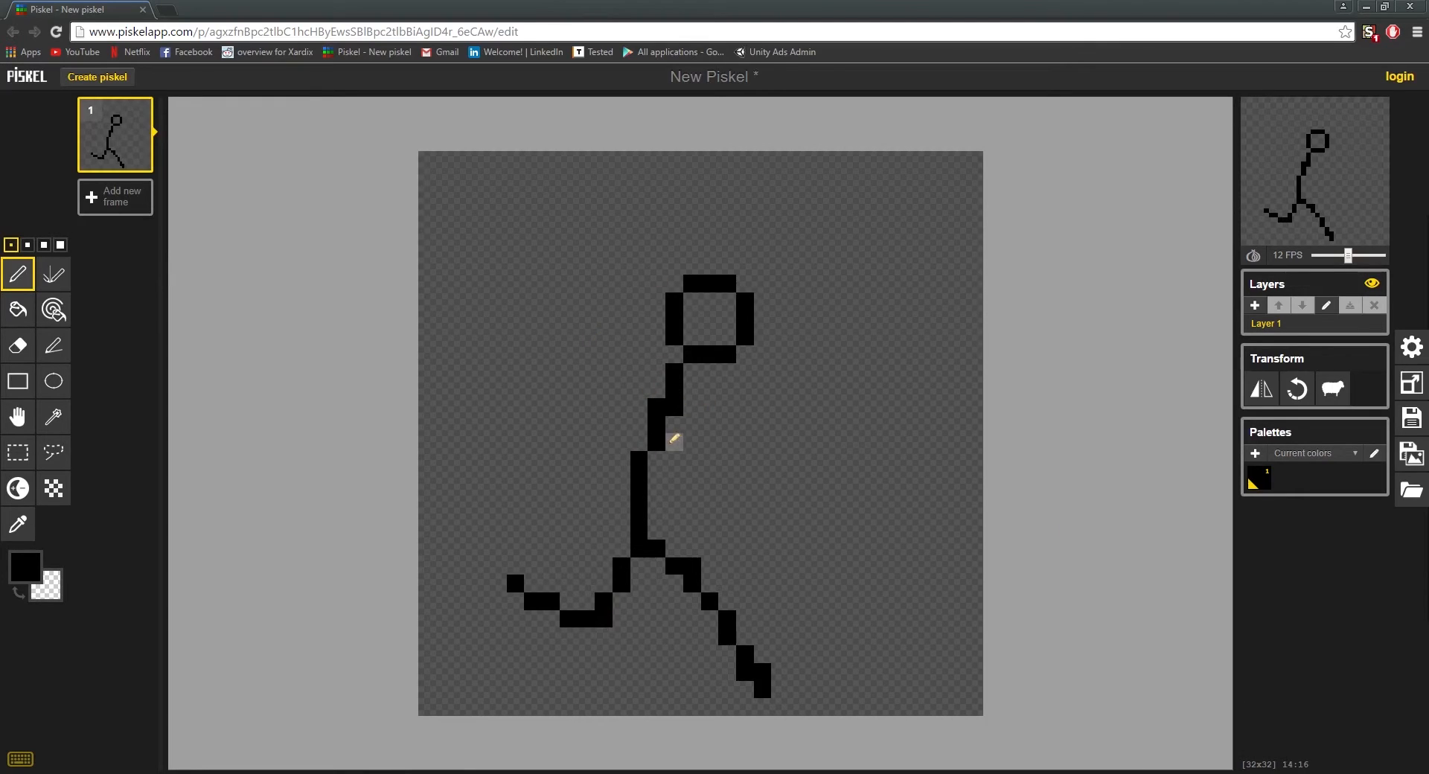
Step: Draw a bent front arm with a trimmed raised hand, and a rear arm reaching back from the shoulder and down
mouse_move(674, 440)
left_mouse_down()
mouse_move(683, 486)
mouse_move(710, 498)
mouse_move(688, 487)
mouse_move(765, 439)
left_mouse_up()
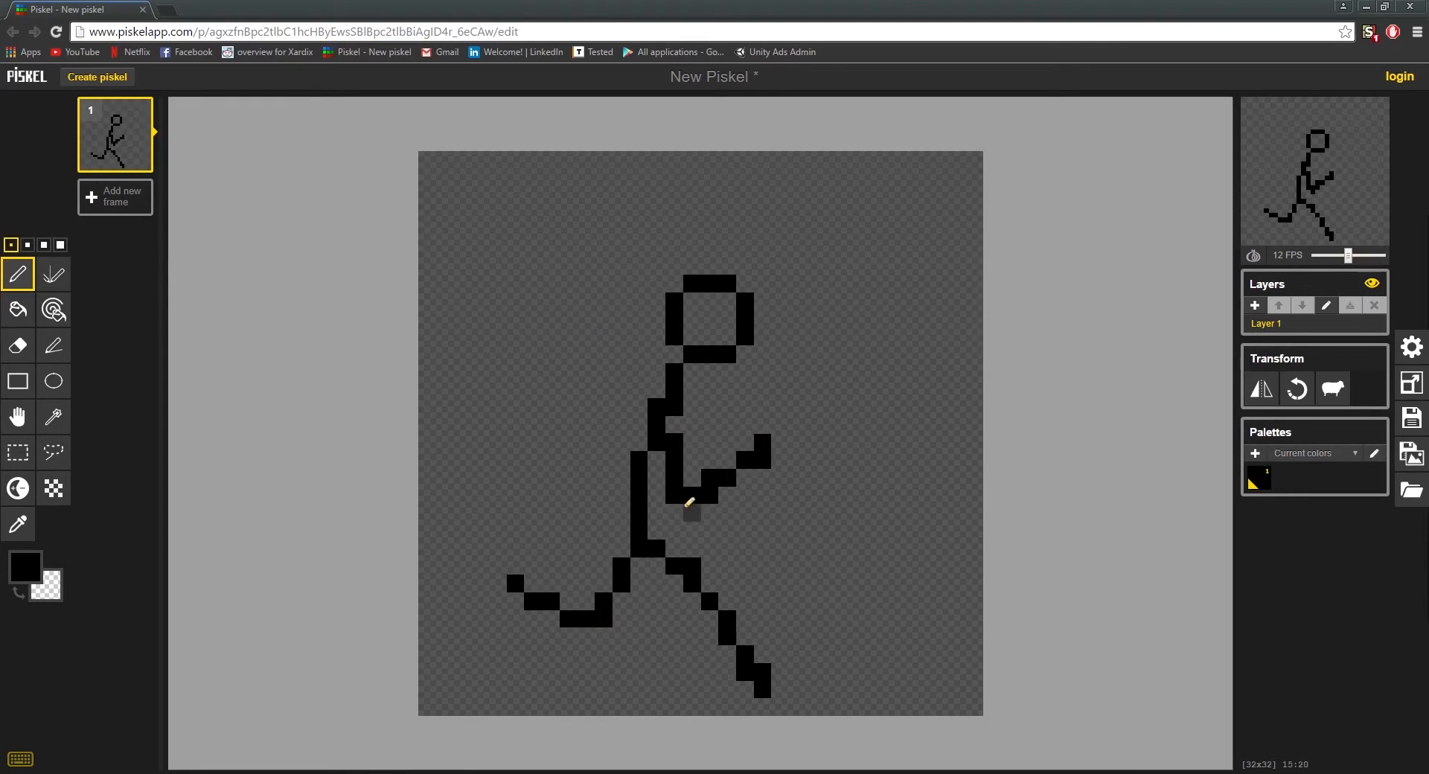
right_click(690, 512)
right_click(762, 444)
right_click(747, 458)
right_click(763, 460)
left_click(746, 465)
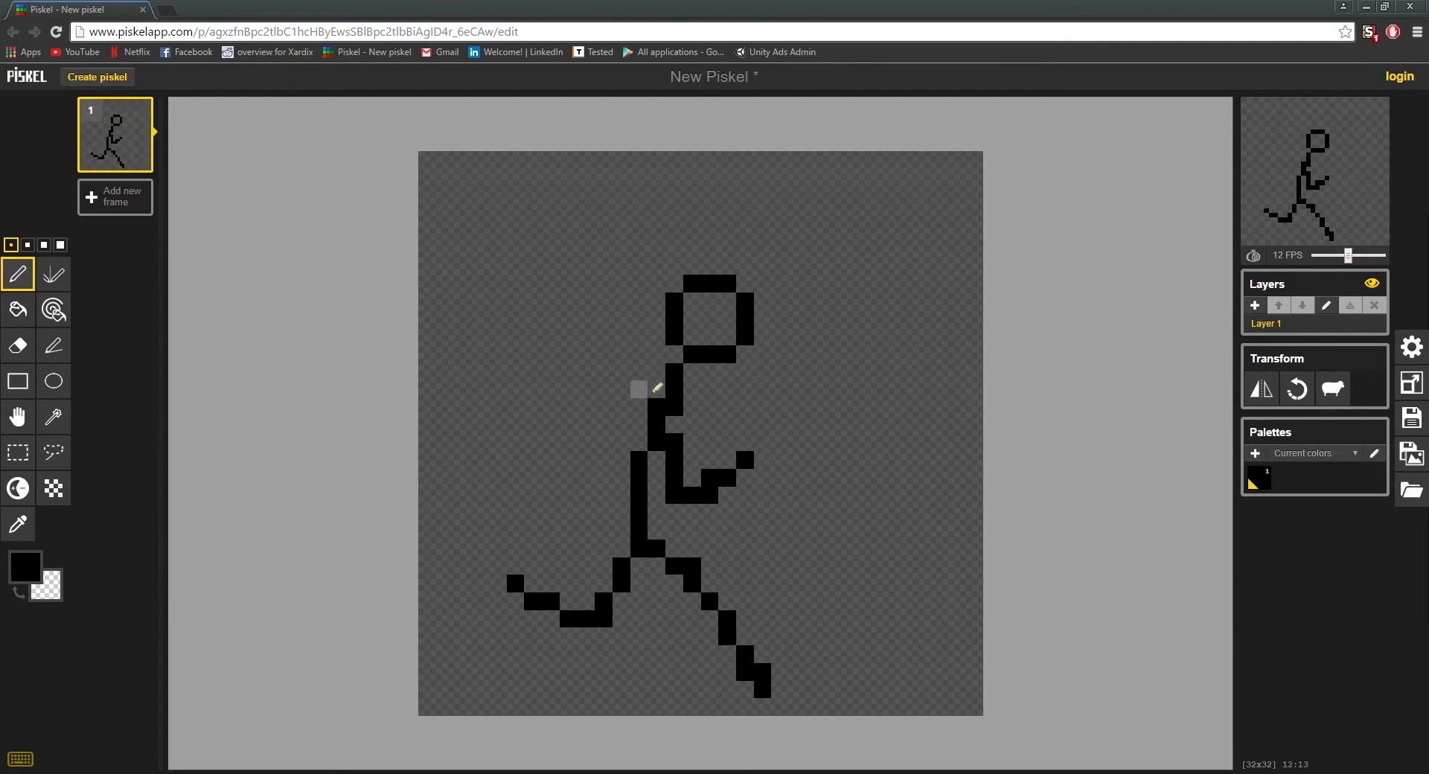
mouse_move(656, 389)
left_mouse_down()
mouse_move(579, 424)
mouse_move(585, 495)
left_mouse_up()
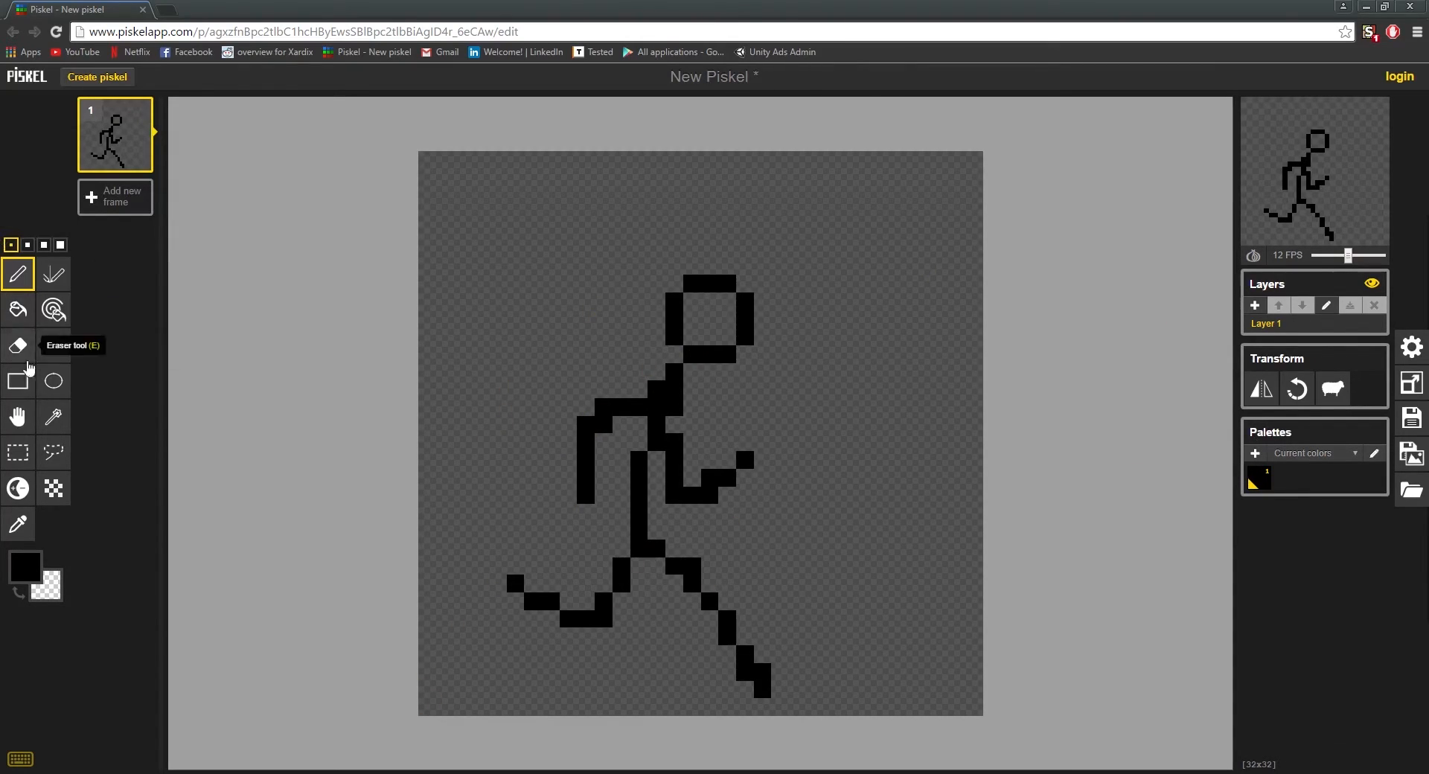
Step: Select the head with a rectangular selection and move it one pixel left and one pixel down
left_click(18, 452)
left_click_drag(686, 261, 821, 353)
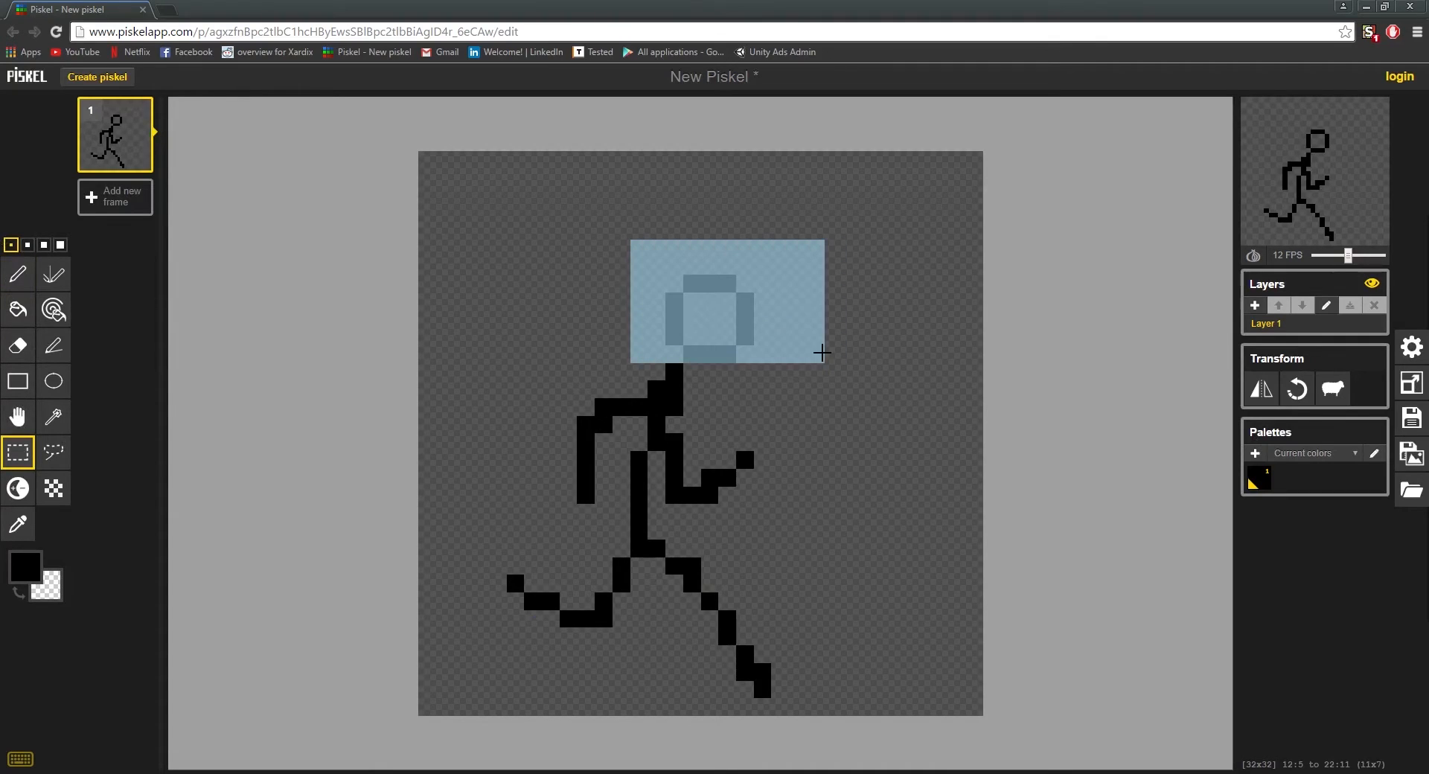
key("Delete")
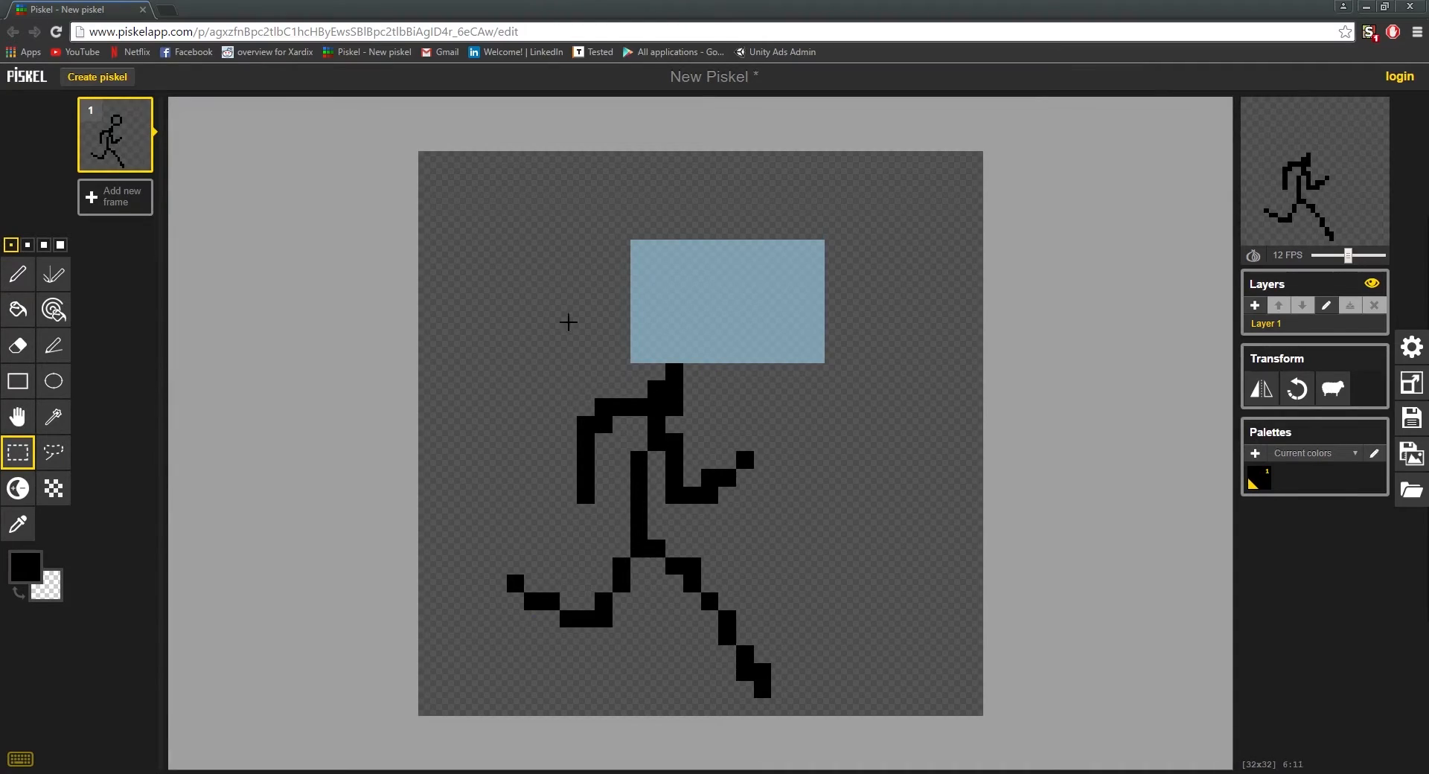
mouse_move(696, 280)
left_mouse_down()
mouse_move(692, 296)
mouse_move(674, 294)
left_mouse_up()
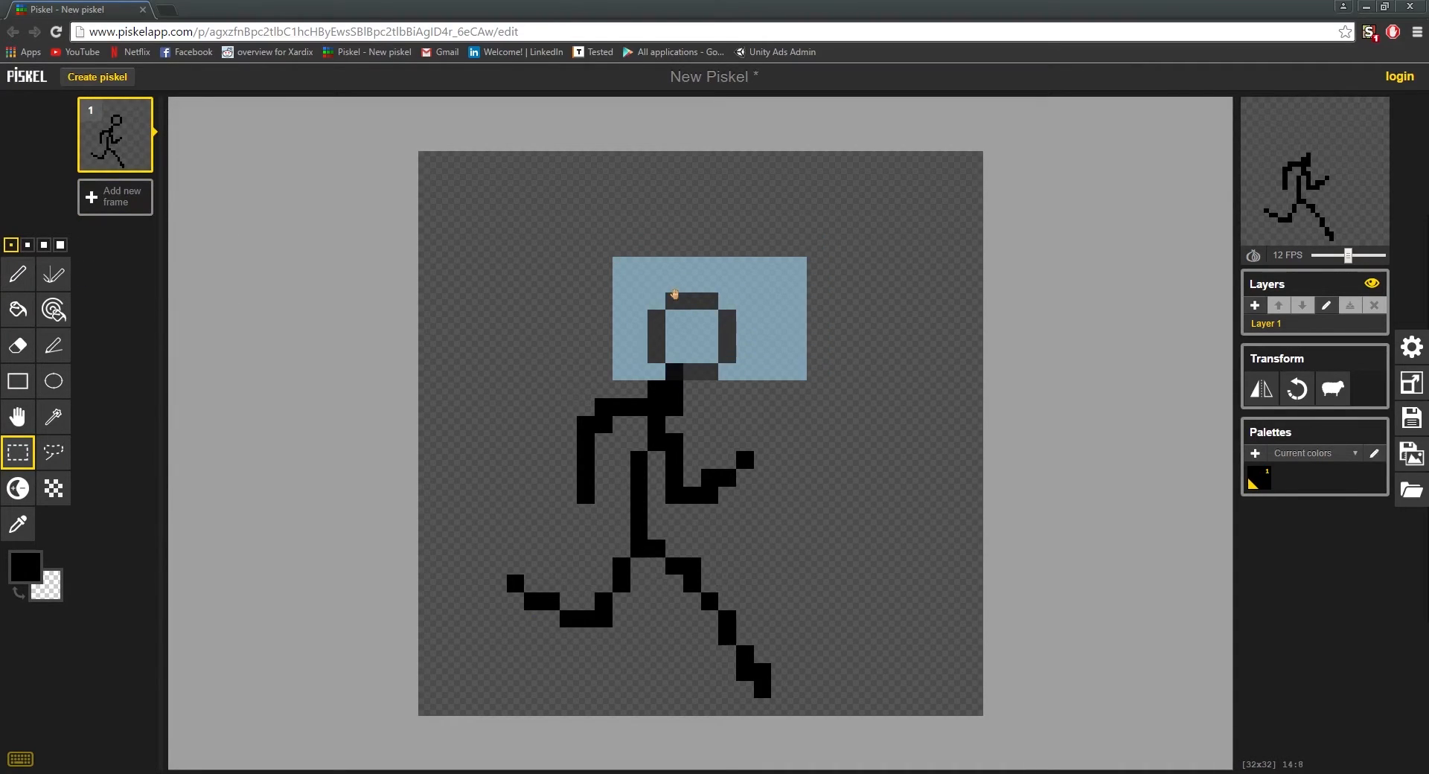
key("ctrl+v")
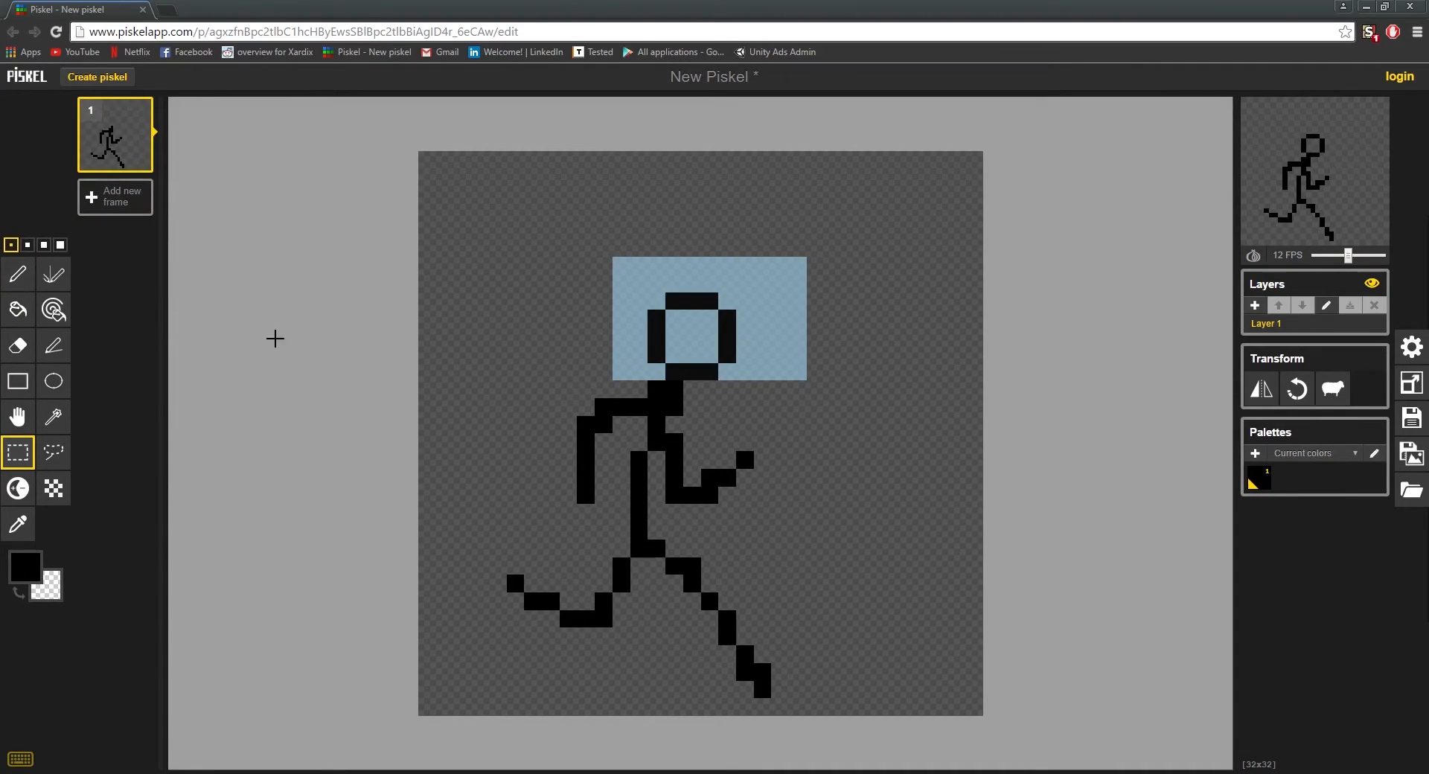
left_click(18, 275)
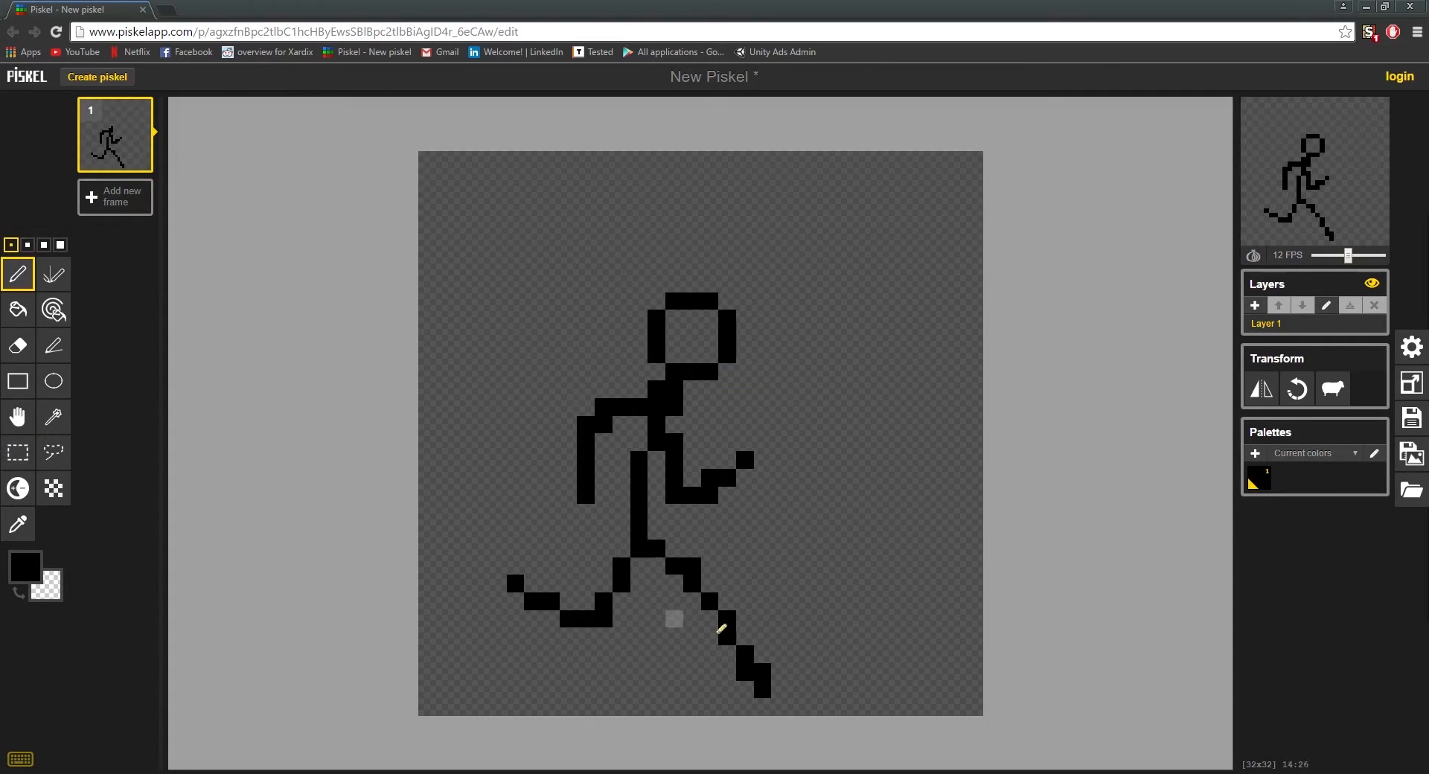
Step: Shift the whole figure one pixel down and two pixels right on the canvas
left_click(18, 416)
left_click_drag(654, 414, 652, 432)
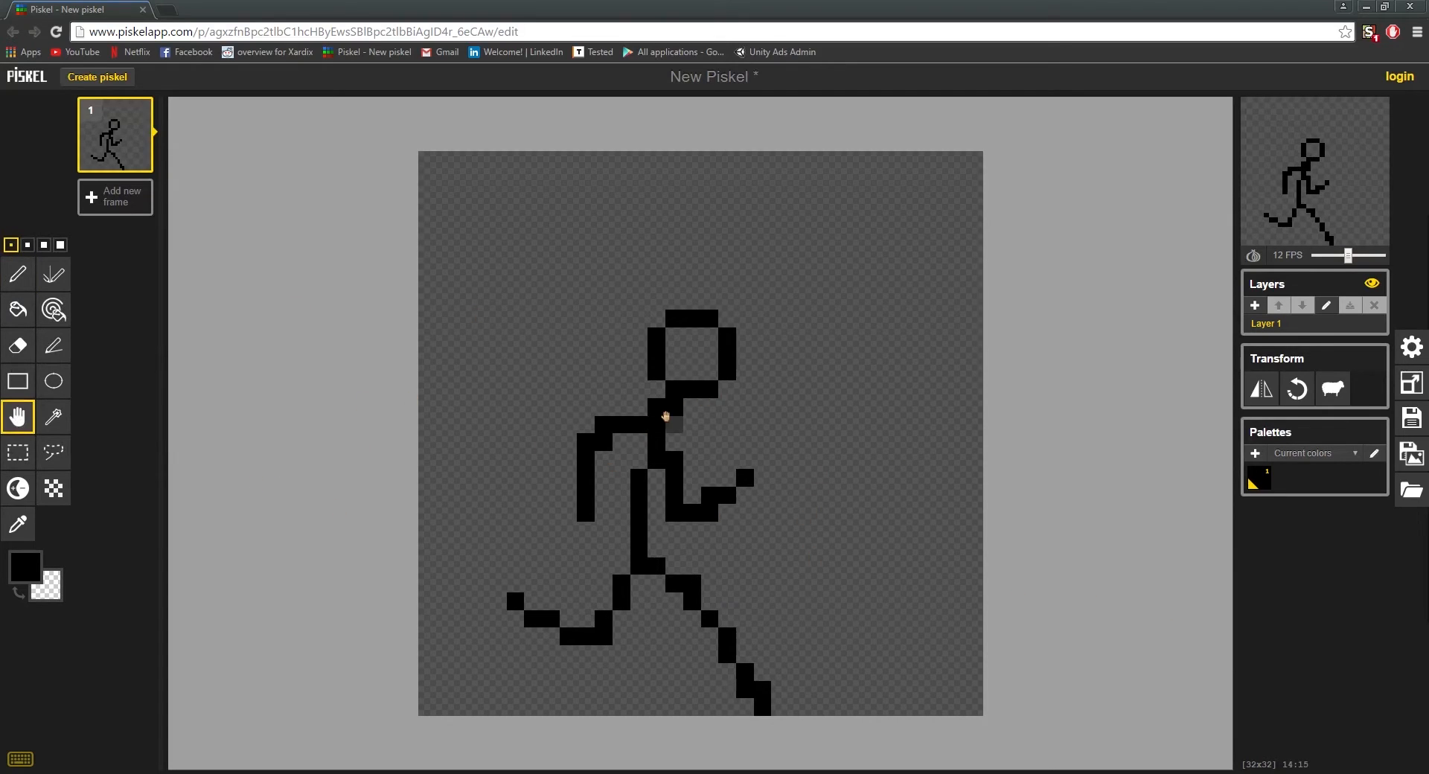
left_click_drag(678, 416, 709, 424)
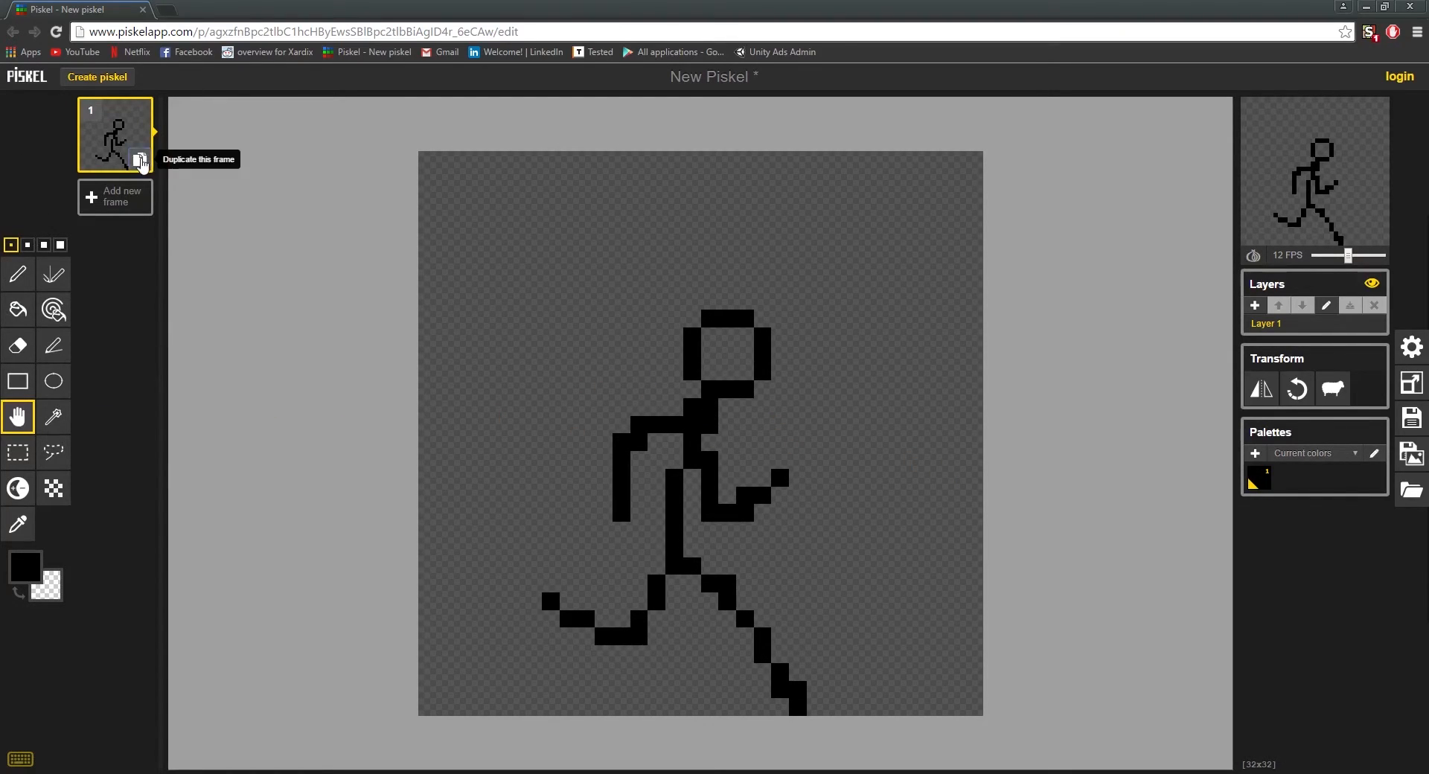
Step: Duplicate frame 1 and shift the figure in the new frame one pixel down
left_click(140, 160)
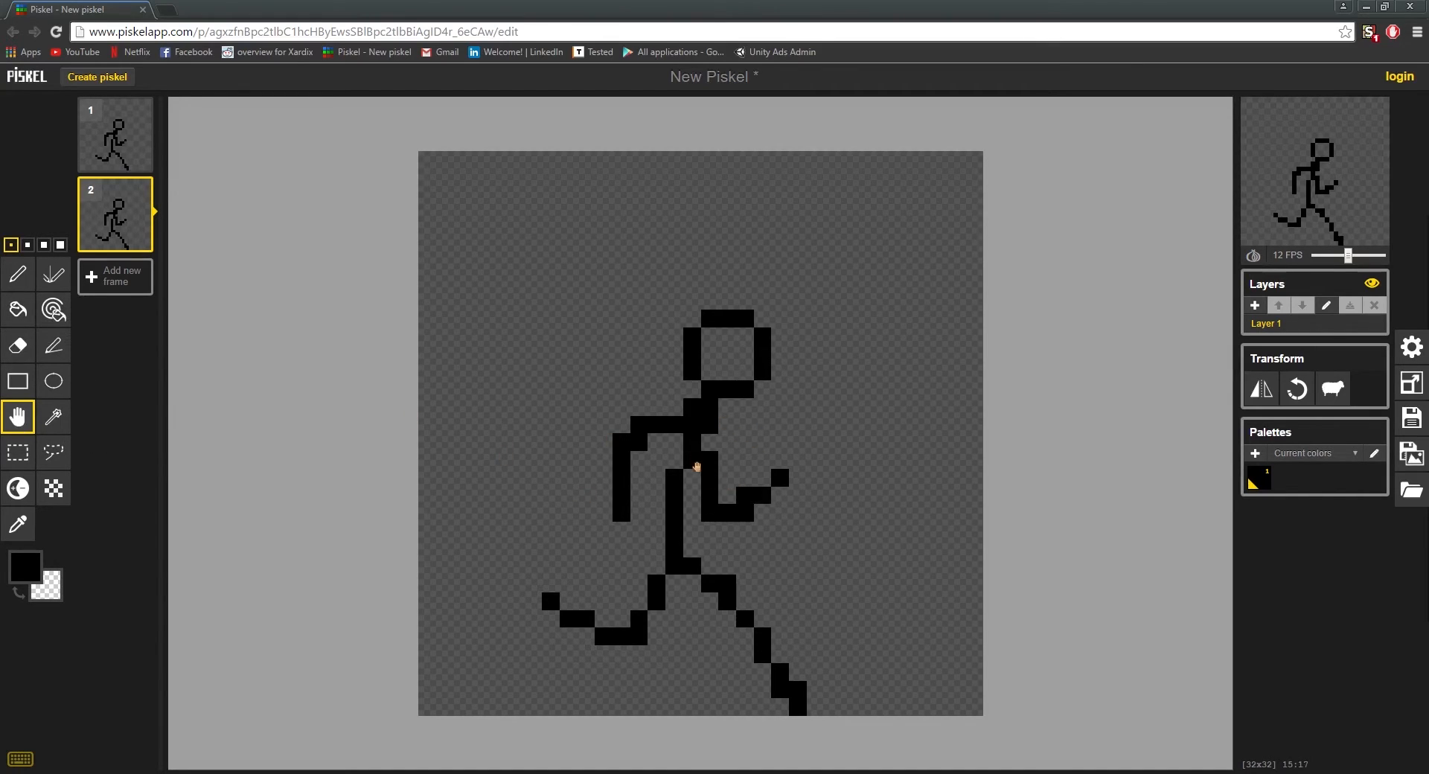
left_click_drag(696, 467, 700, 480)
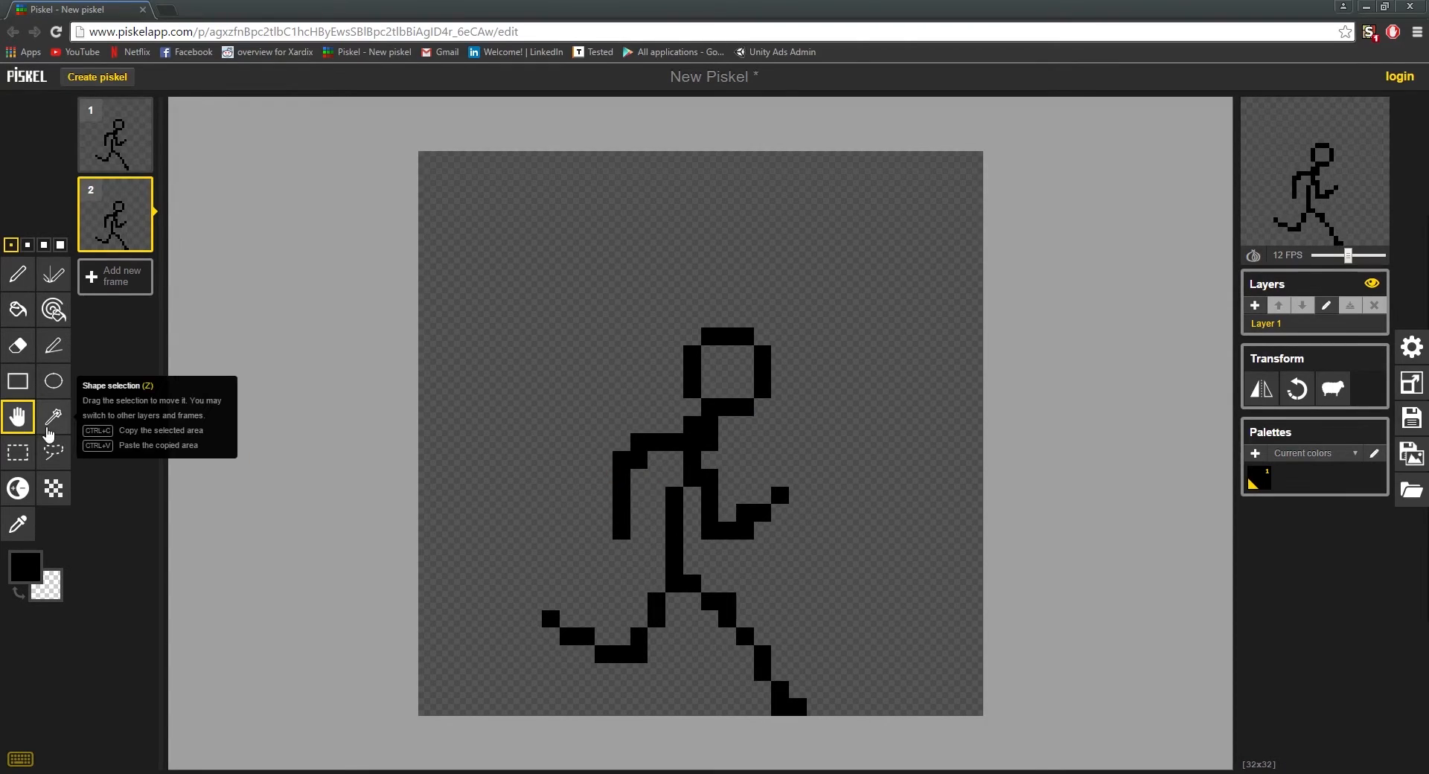
Step: Erase the front leg in frame 2 and redraw it with a bent knee and vertical shin, trimming the extra knee pixels
left_click(18, 274)
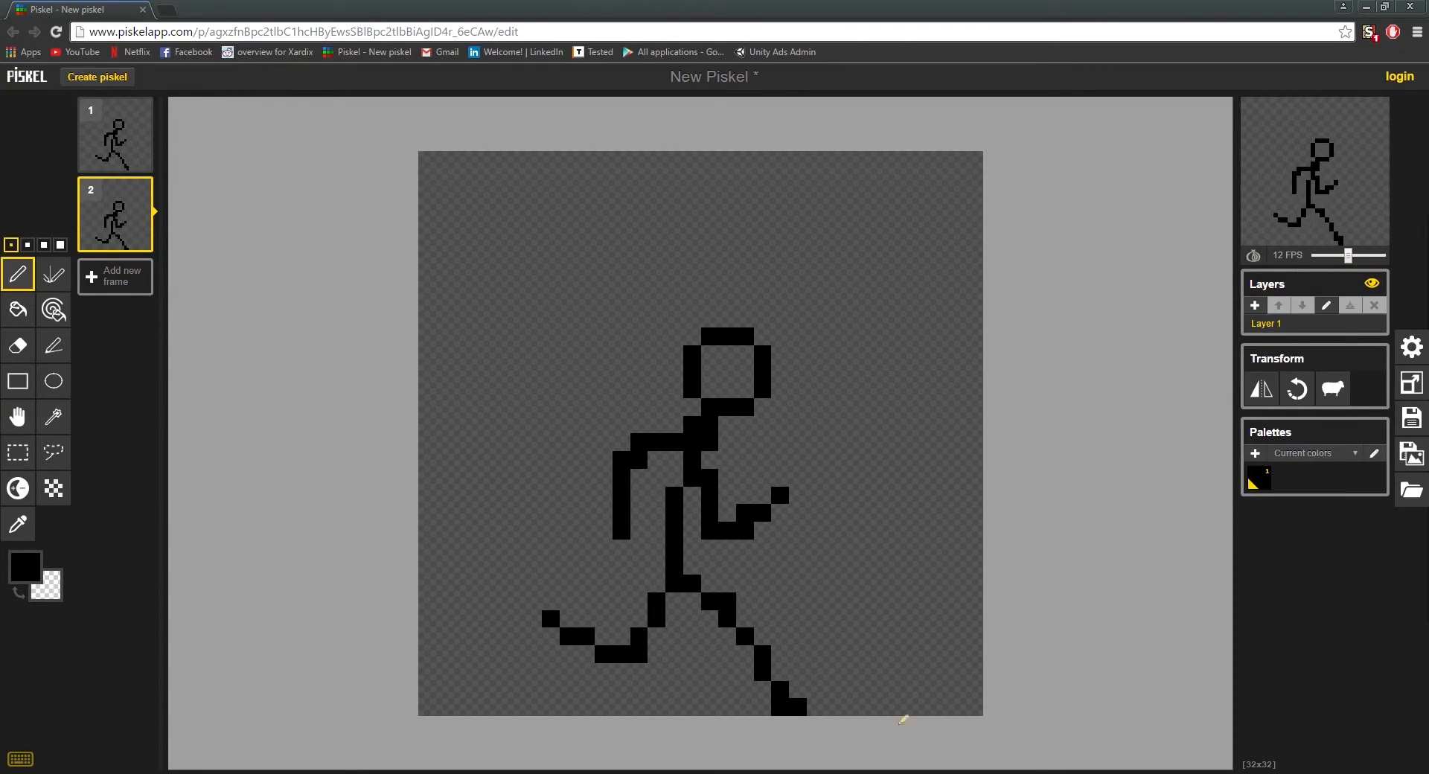
left_click_drag(710, 602, 795, 704)
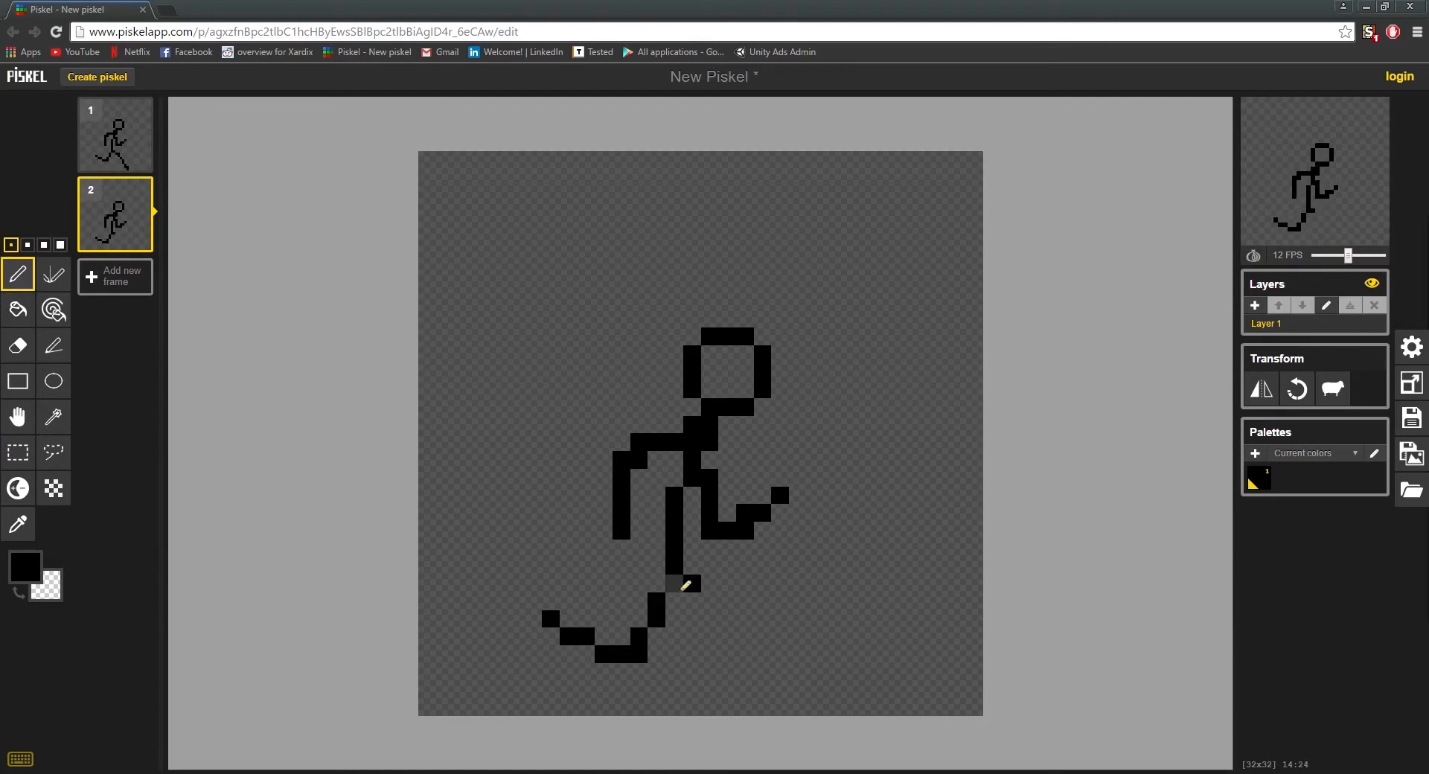
mouse_move(682, 588)
left_mouse_down()
mouse_move(771, 618)
mouse_move(781, 705)
mouse_move(760, 657)
mouse_move(766, 713)
mouse_move(777, 642)
mouse_move(774, 710)
mouse_move(763, 651)
mouse_move(763, 701)
left_mouse_up()
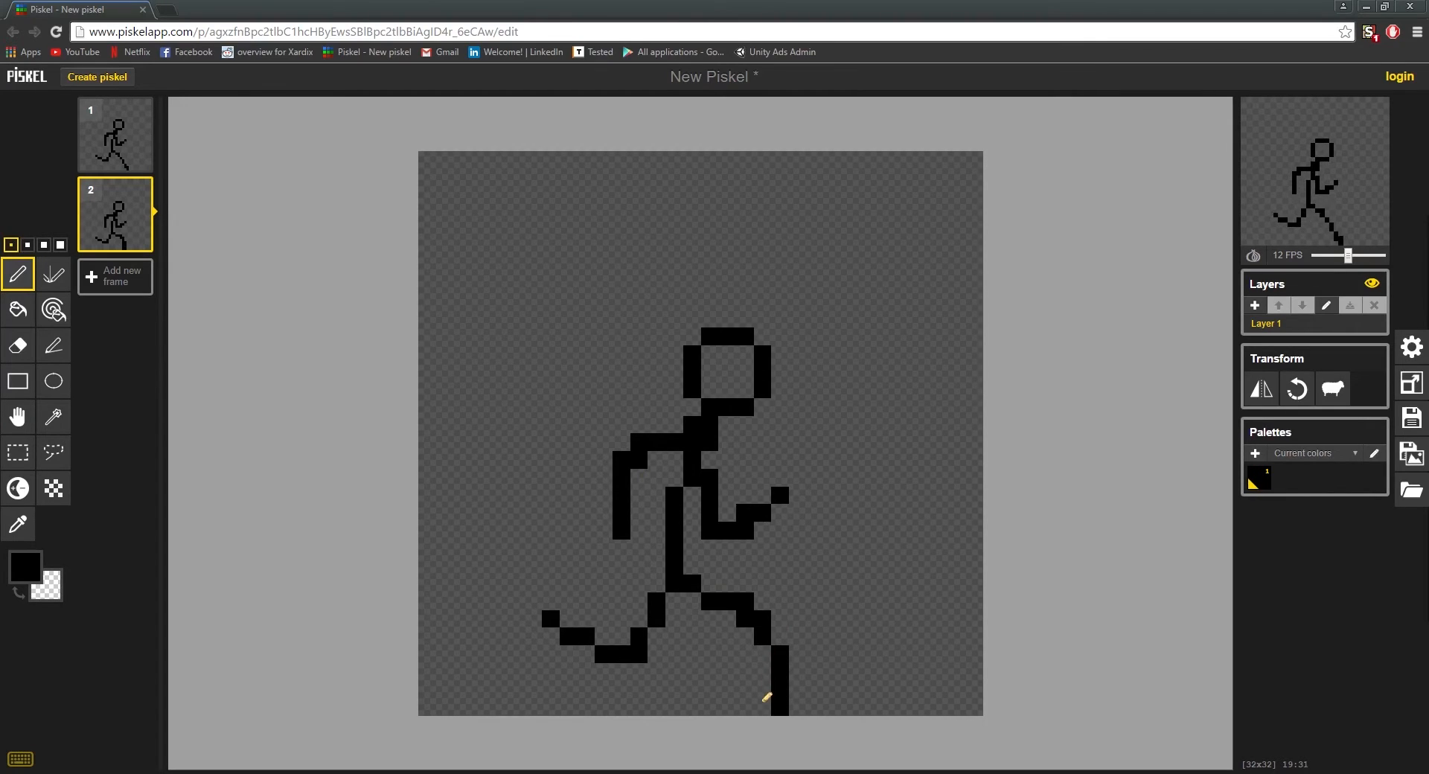
right_click(744, 602)
right_click(763, 618)
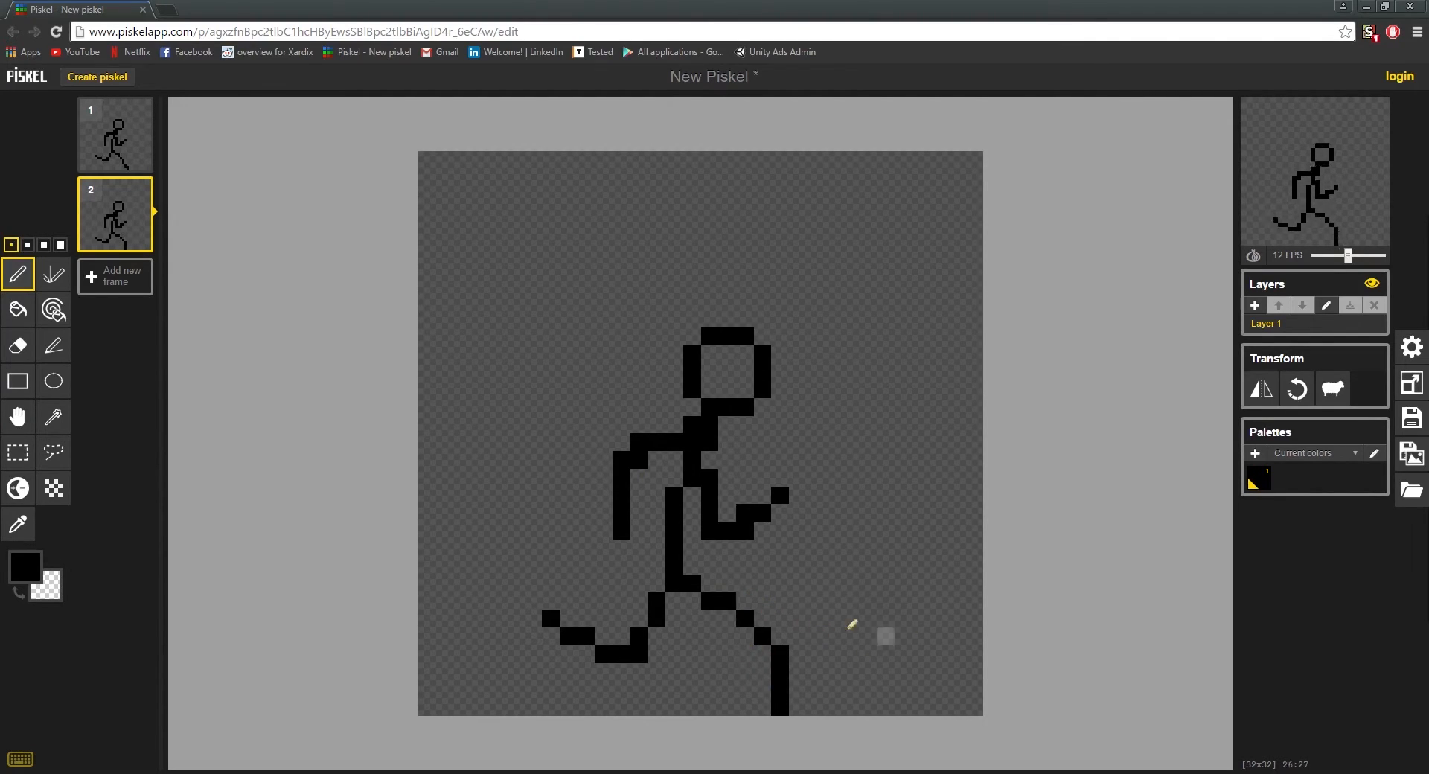
Step: Reshape the front knee pixels in frame 2 and shift the lower front leg one pixel left
left_click(745, 601)
left_click(763, 619)
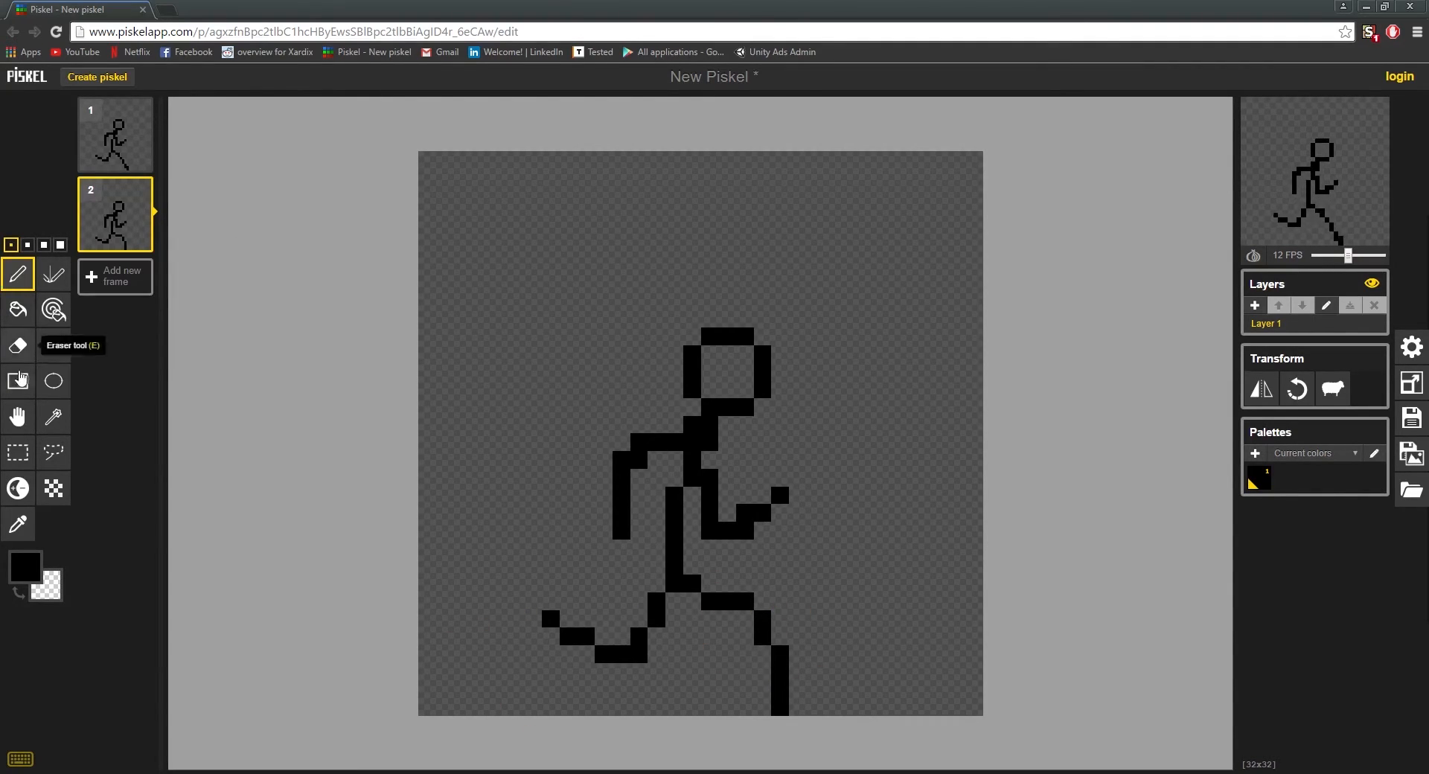
left_click(18, 456)
left_click_drag(844, 724, 742, 588)
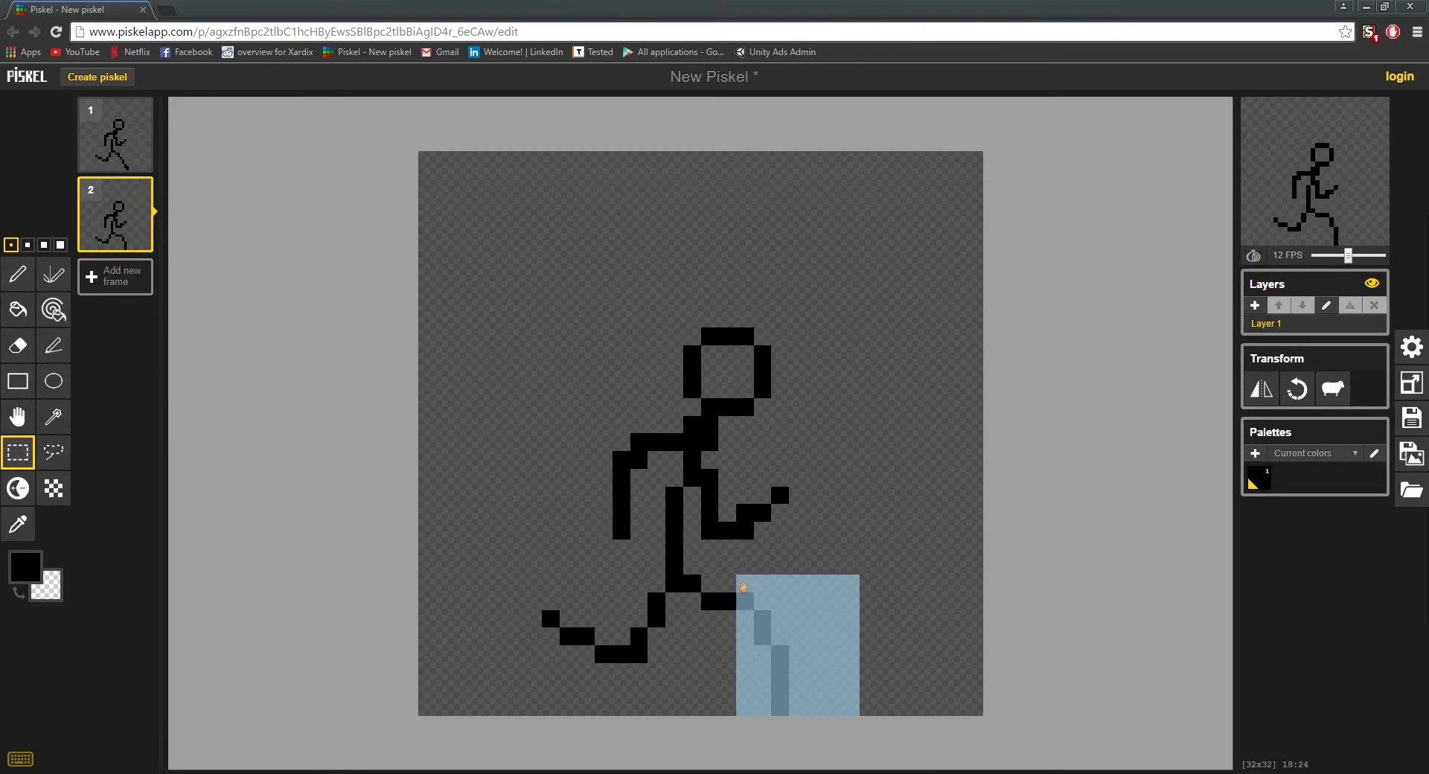
key("ctrl+x")
left_click_drag(795, 669, 778, 672)
key("ctrl+v")
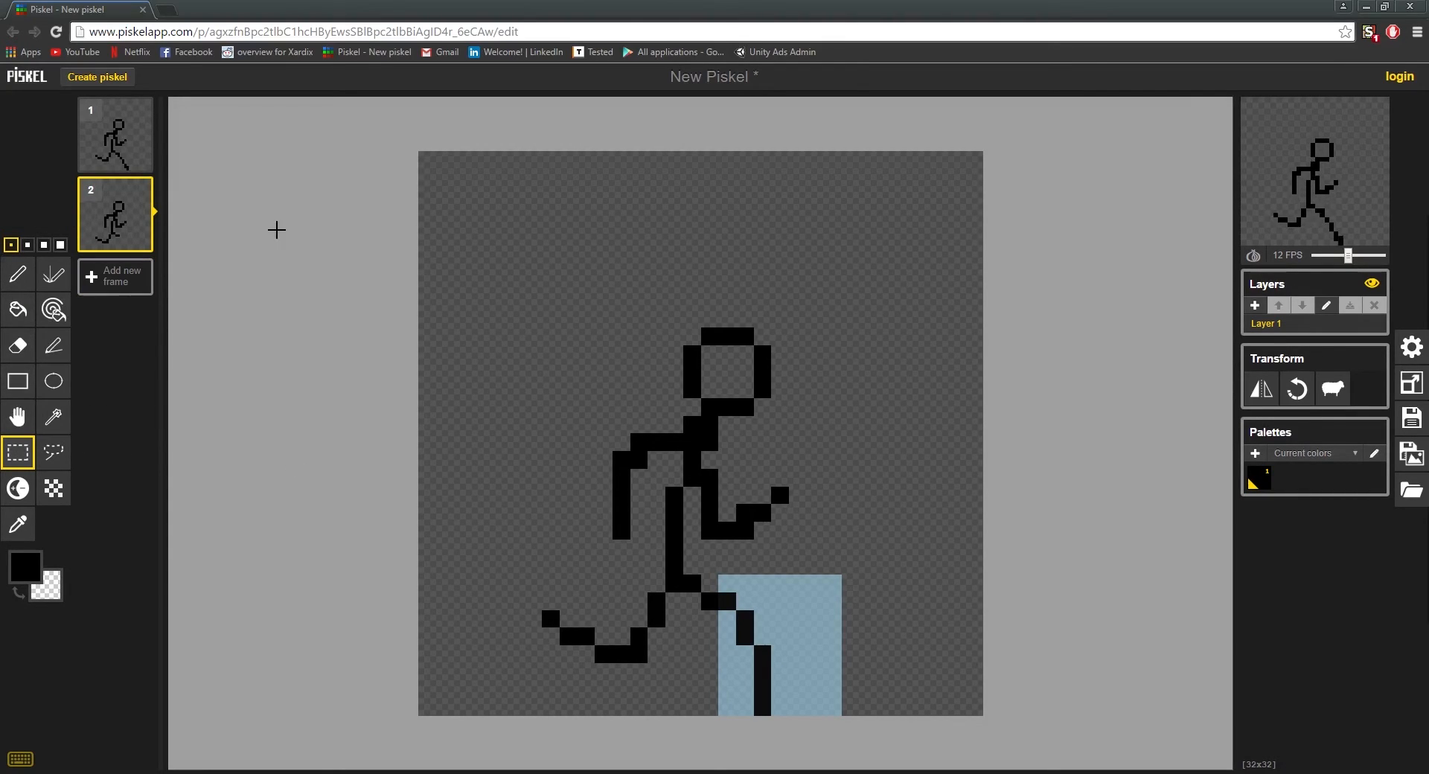
left_click(293, 634)
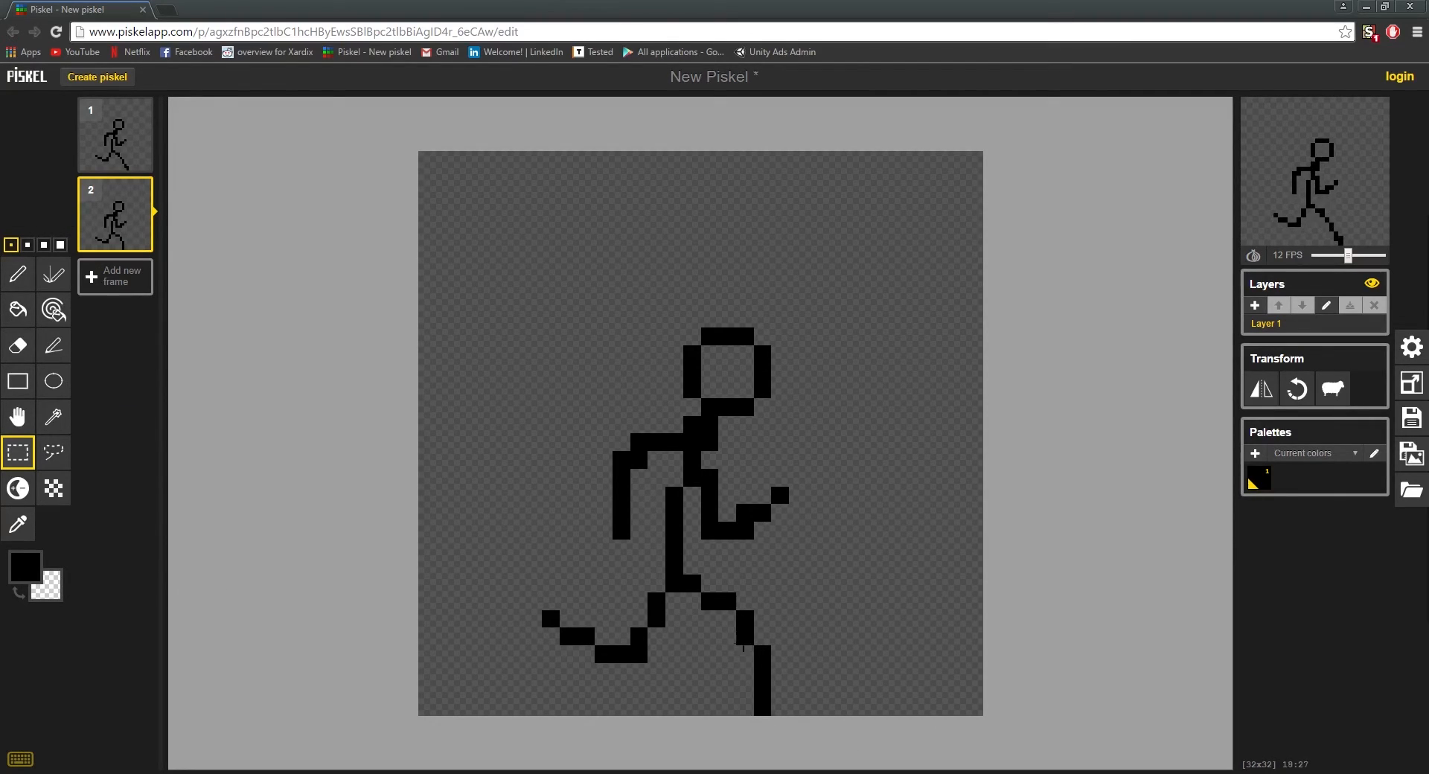
Step: Erase the front shin in frame 2 and redraw it slanting backward from the knee to the ground
left_click(18, 274)
left_click_drag(762, 649, 765, 733)
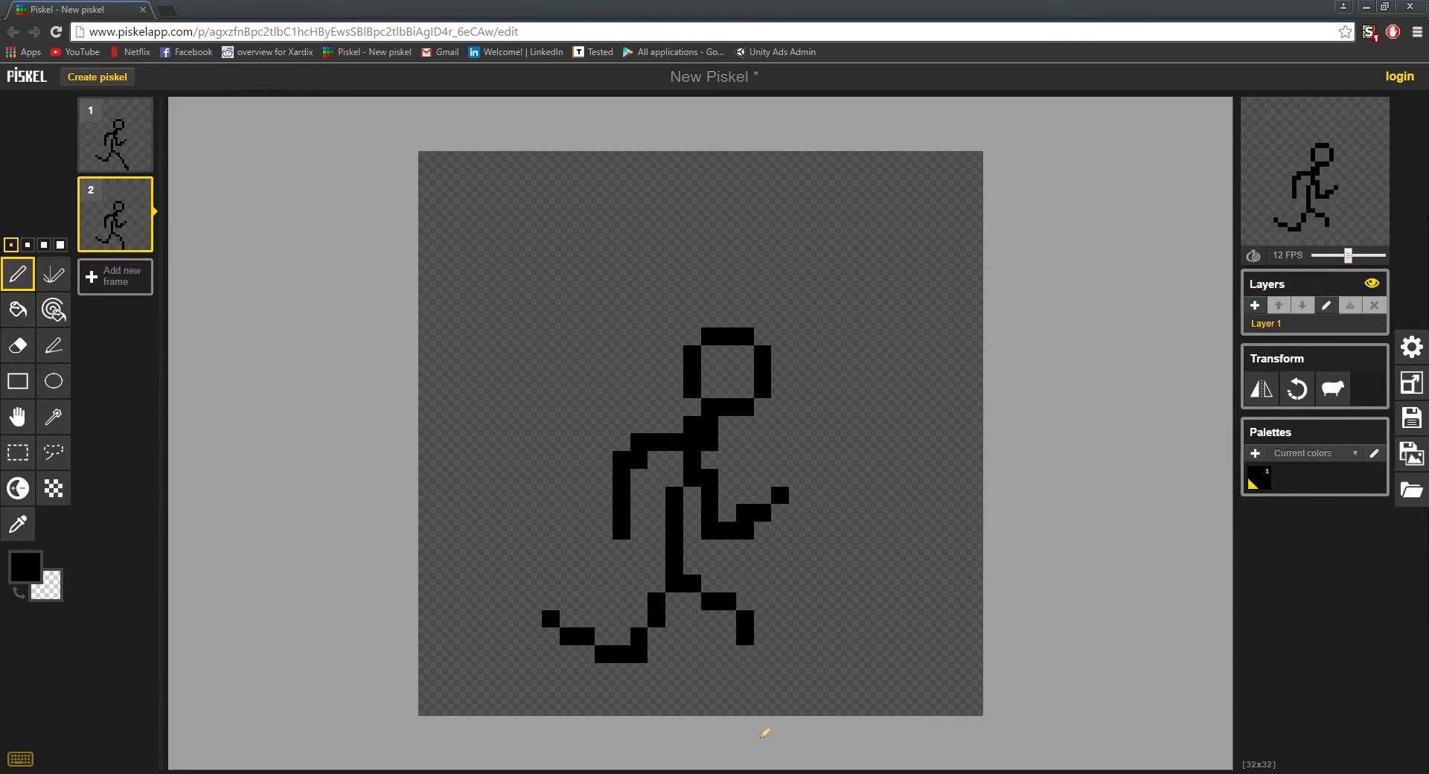
left_click_drag(747, 658, 727, 706)
left_click_drag(728, 655, 710, 707)
right_click(727, 707)
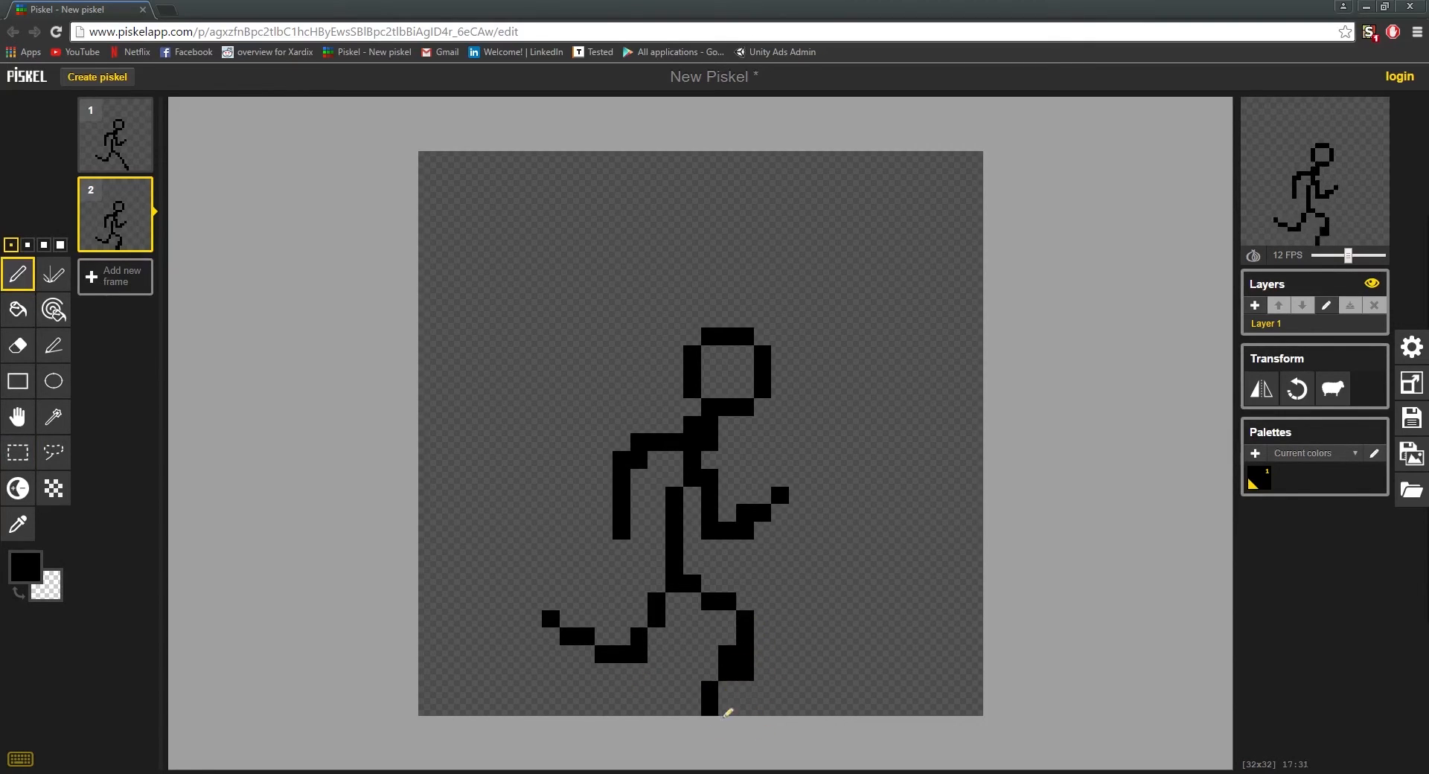
right_click(745, 671)
left_click(745, 653)
right_click(727, 653)
left_click(727, 688)
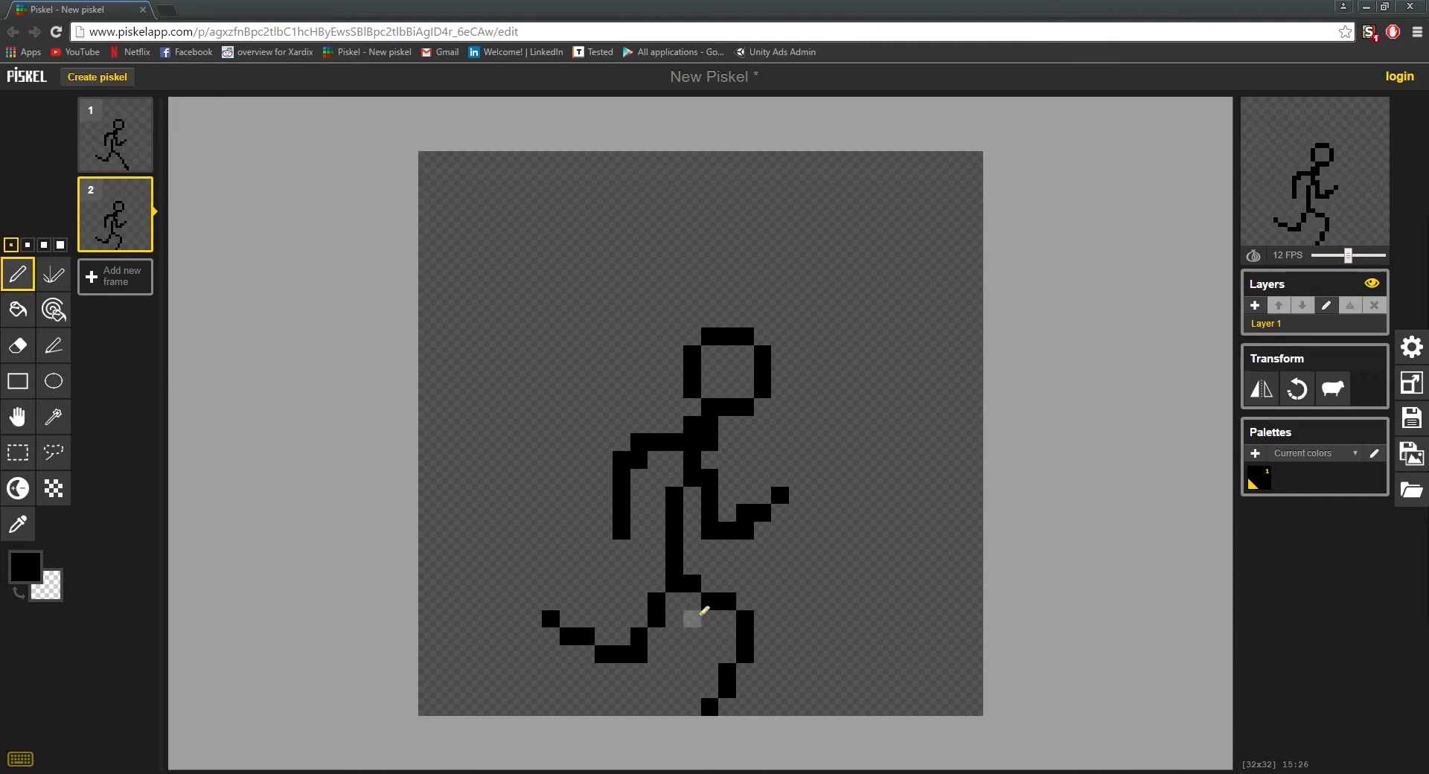
Step: Redraw the rear leg in frame 2 with a vertical thigh and the lower leg curving up behind, erasing the old leg pixels
mouse_move(676, 598)
left_mouse_down()
mouse_move(667, 660)
mouse_move(648, 678)
mouse_move(586, 601)
left_mouse_up()
right_click(551, 619)
right_click(569, 636)
right_click(585, 636)
right_click(604, 637)
right_click(604, 654)
right_click(639, 636)
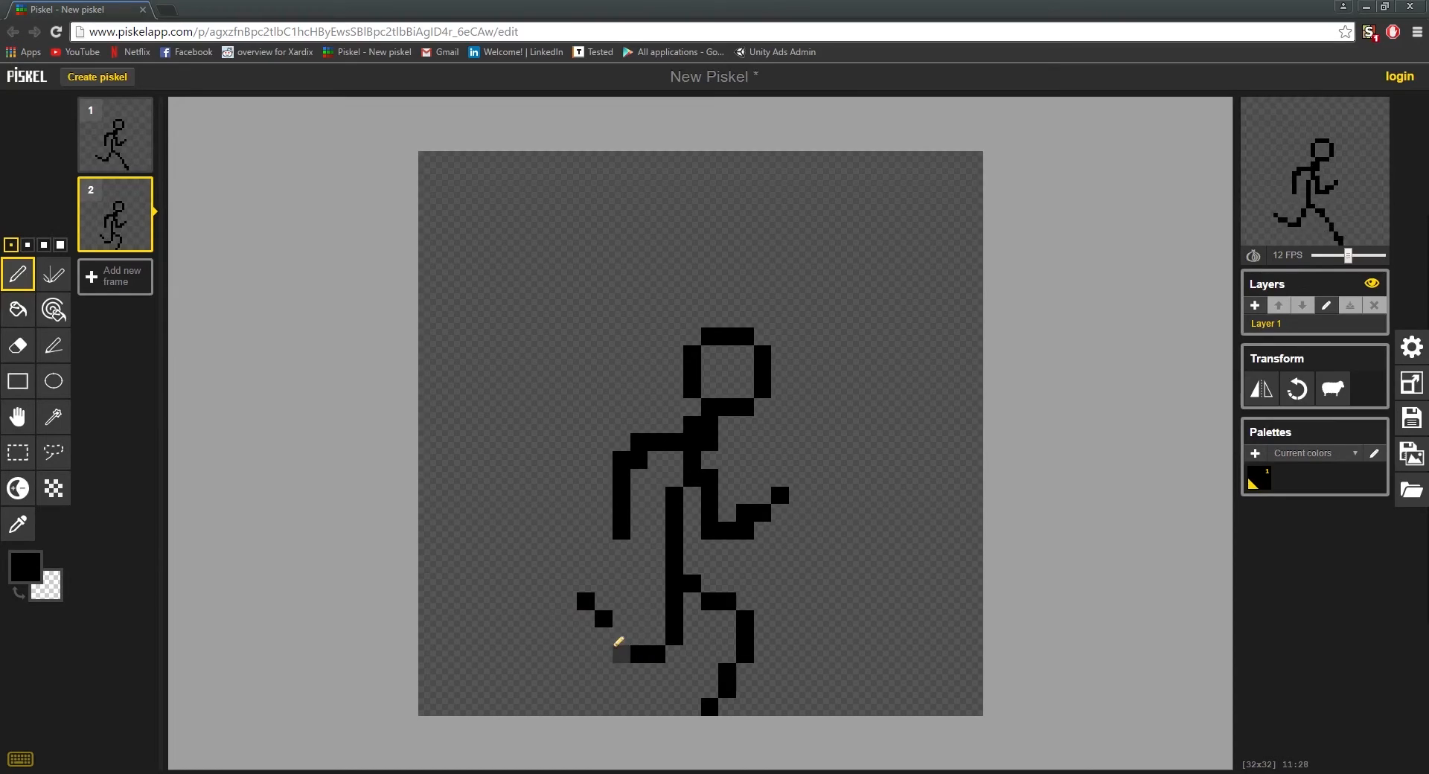
left_click(606, 640)
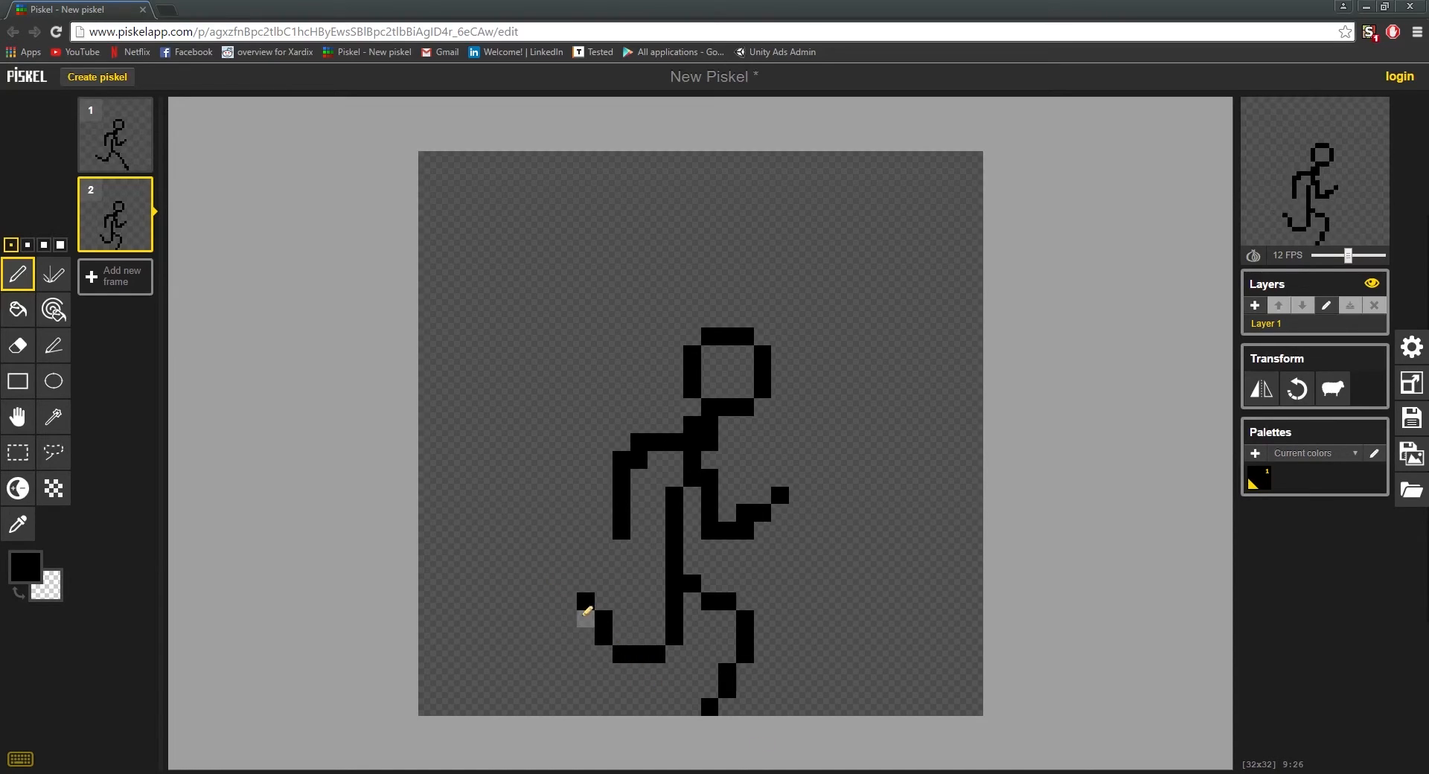
right_click(599, 612)
right_click(586, 602)
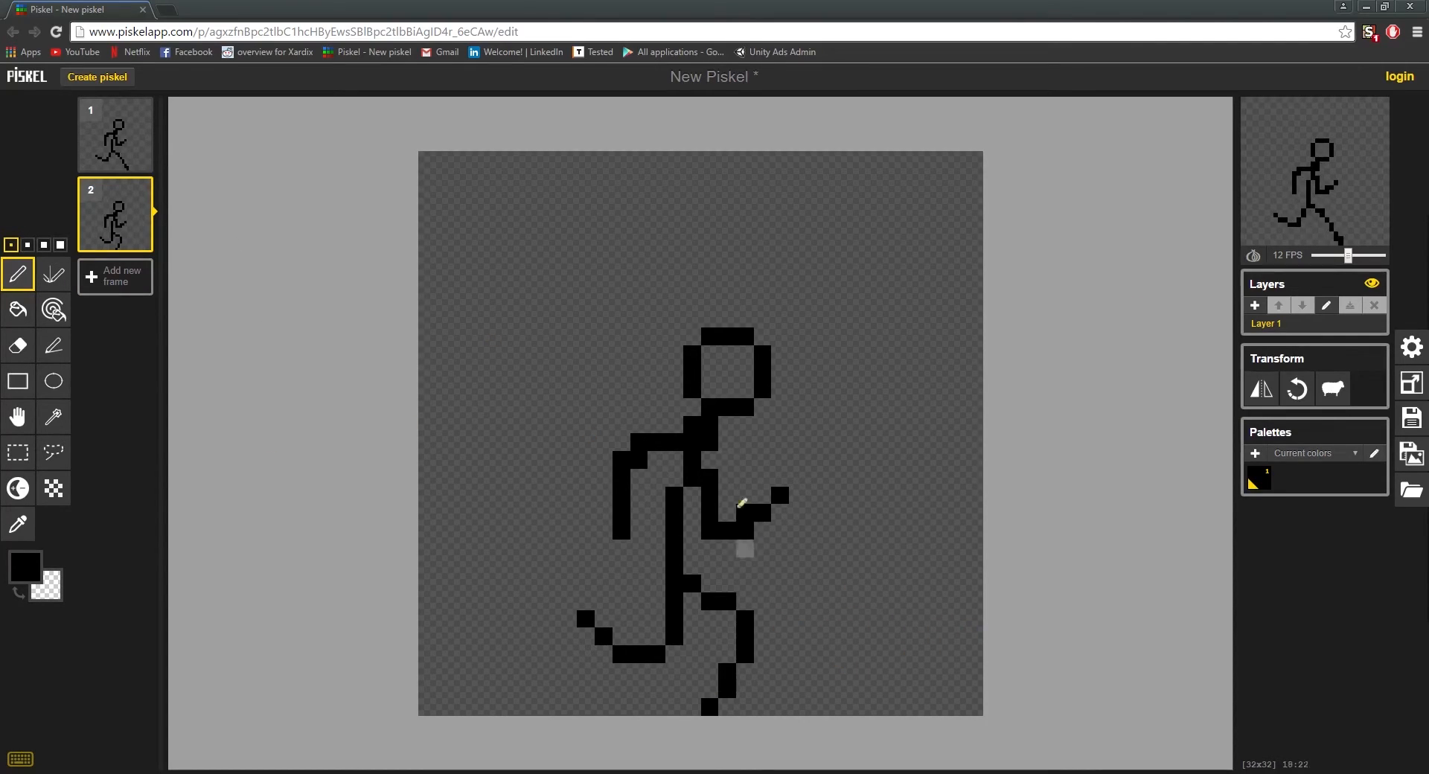
Step: Lower the front forearm and hand in frame 2 by one pixel and redraw the rear arm closer to the torso
right_click(713, 601)
key("ctrl+z")
left_click(741, 524)
left_click(785, 515)
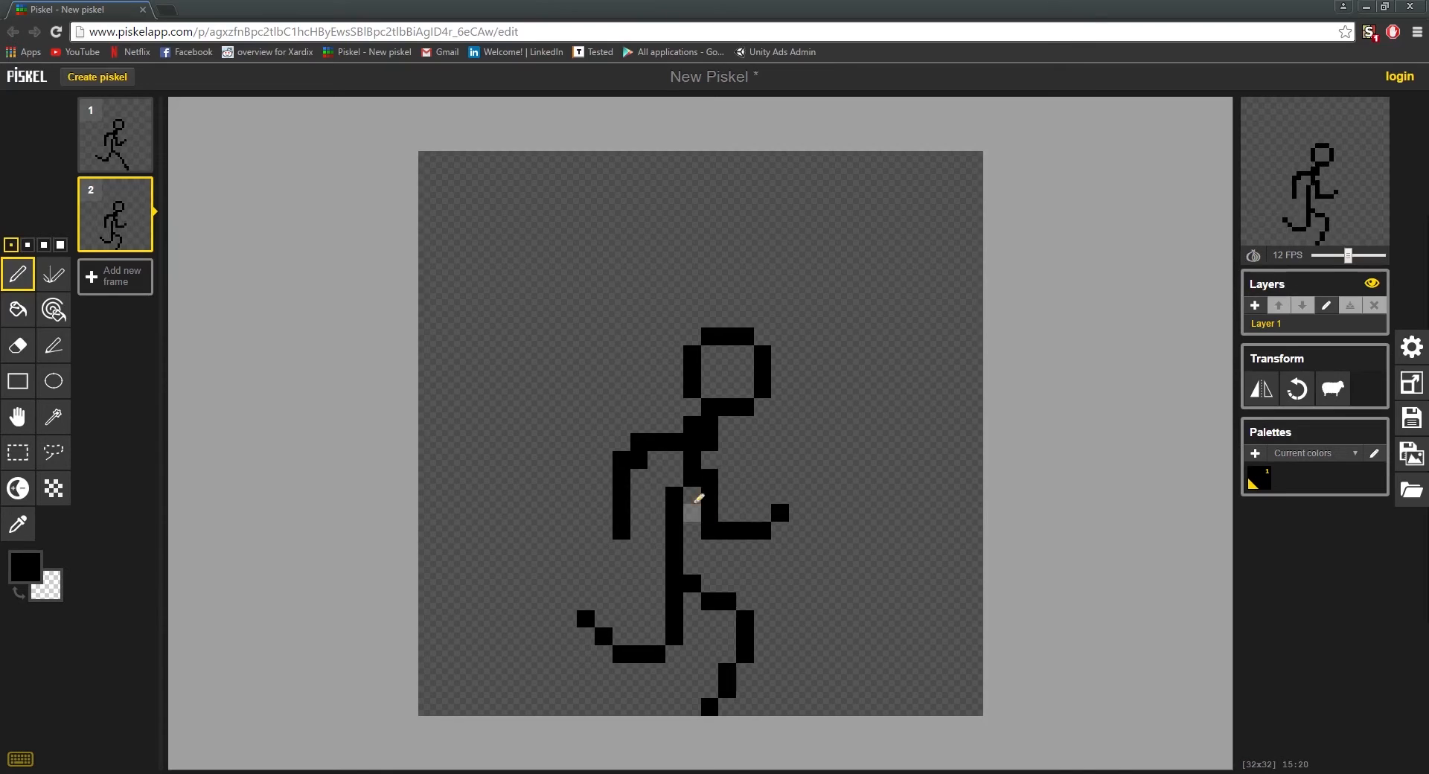
mouse_move(676, 454)
left_mouse_down()
mouse_move(646, 457)
mouse_move(643, 525)
mouse_move(626, 524)
mouse_move(632, 480)
mouse_move(666, 439)
mouse_move(622, 459)
mouse_move(664, 429)
left_mouse_up()
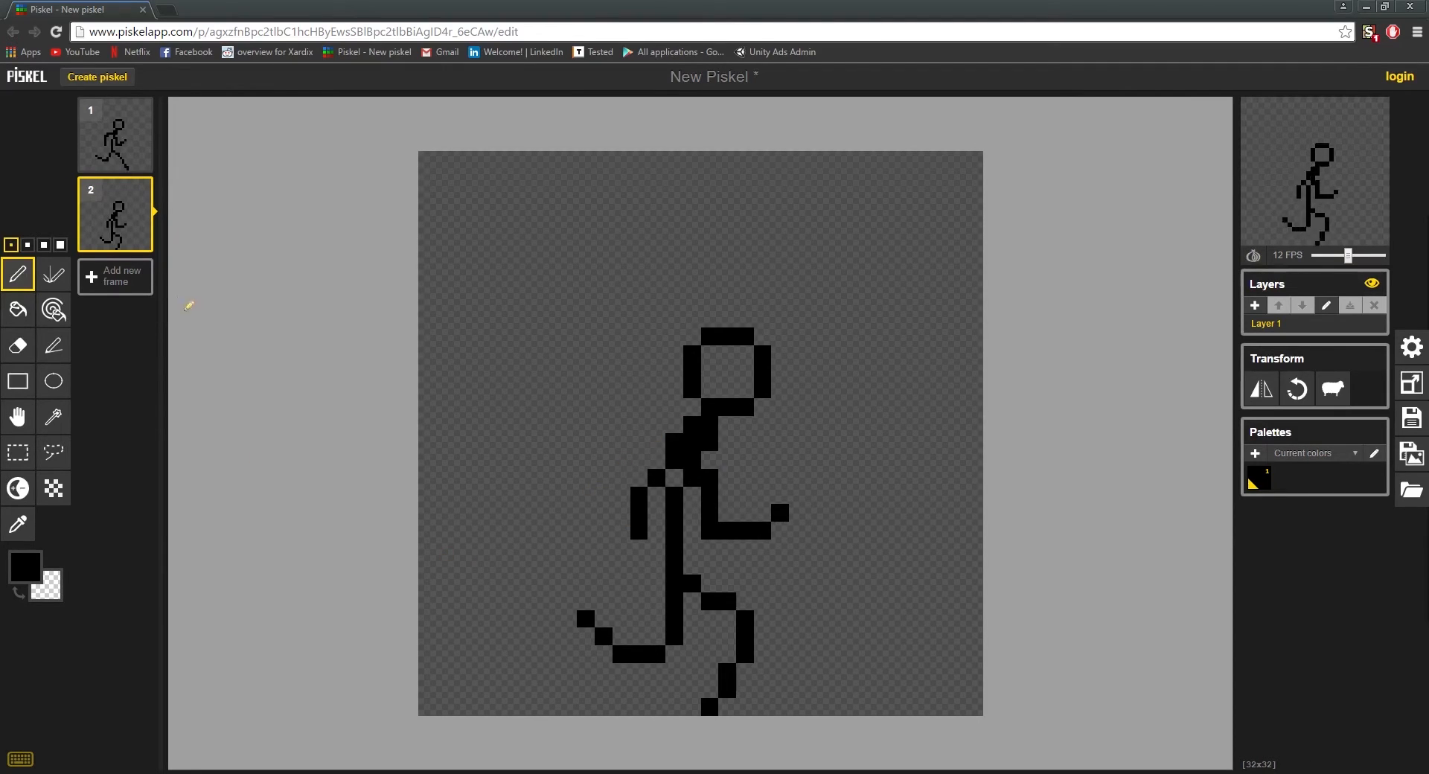
Step: Duplicate frame 2 and redraw the front leg in frame 3 as a nearly vertical standing leg directly under the body
left_click(141, 243)
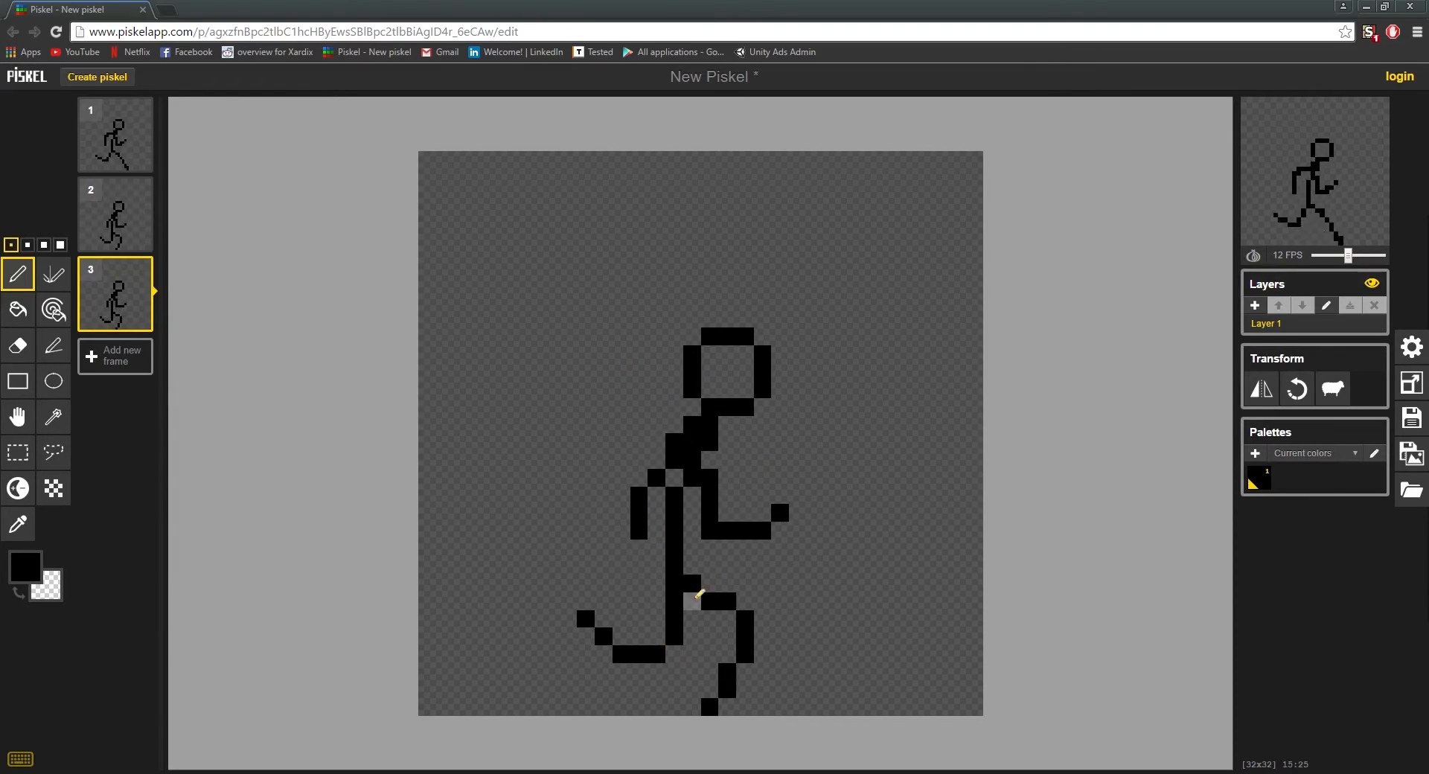
left_click_drag(692, 600, 715, 664)
left_click(700, 707)
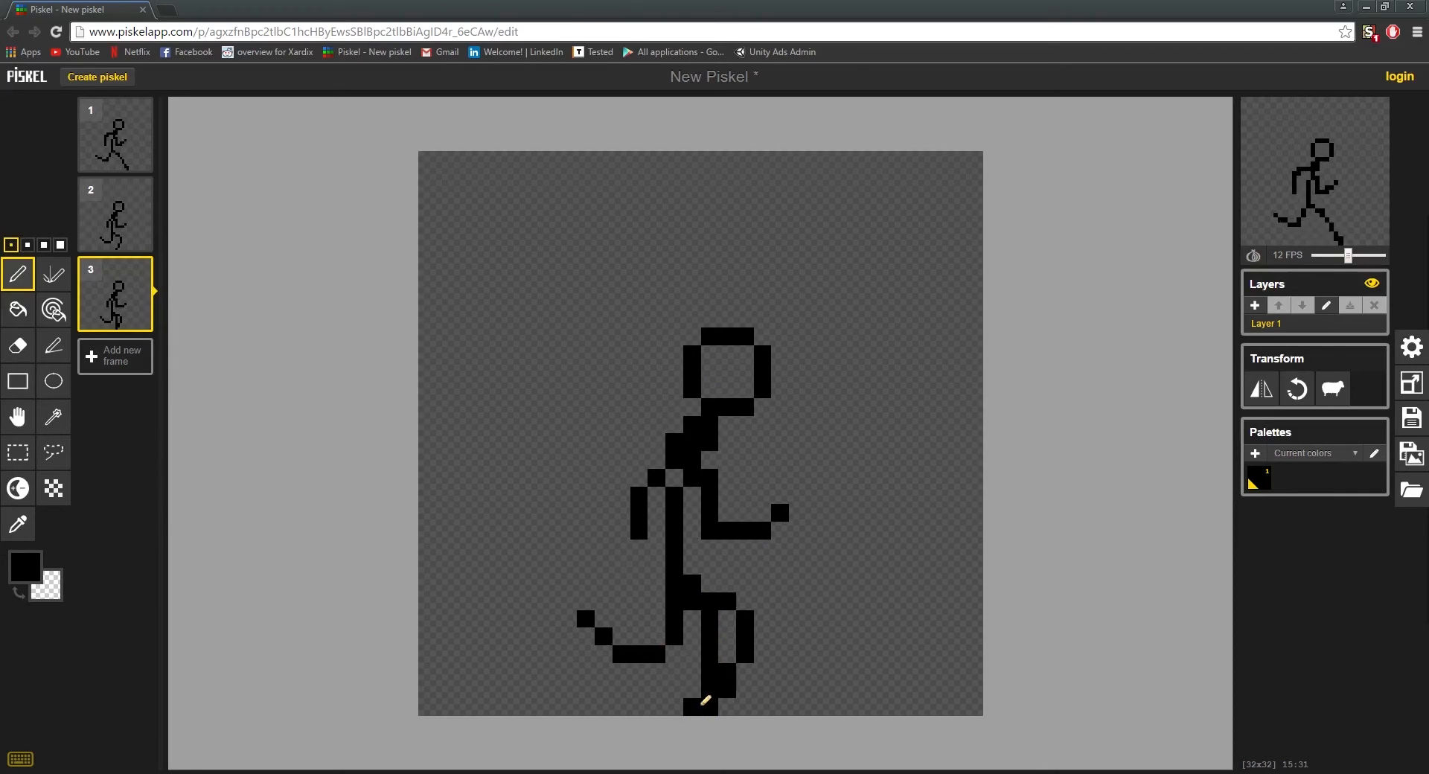
mouse_move(725, 700)
left_mouse_down()
mouse_move(746, 658)
mouse_move(725, 606)
left_mouse_up()
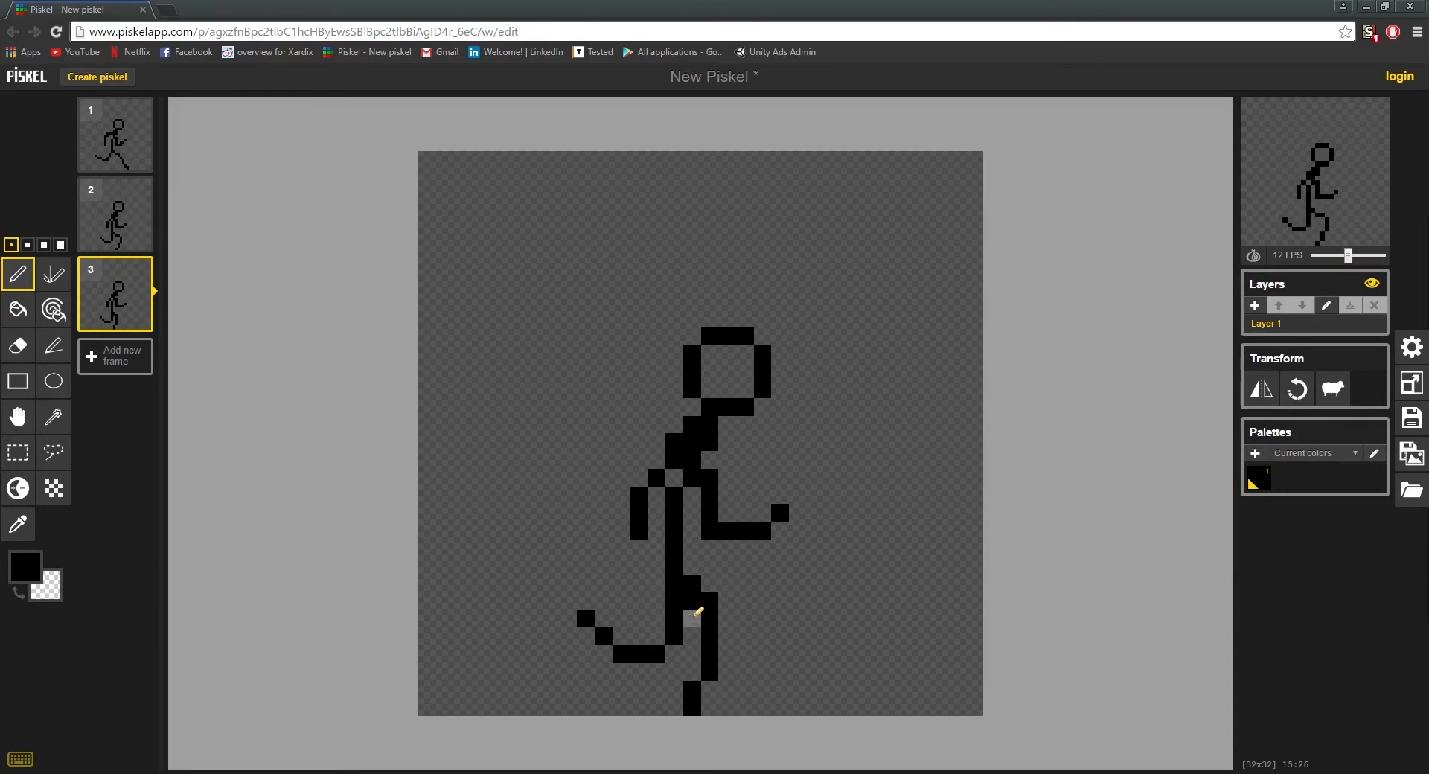
left_click_drag(697, 612, 681, 721)
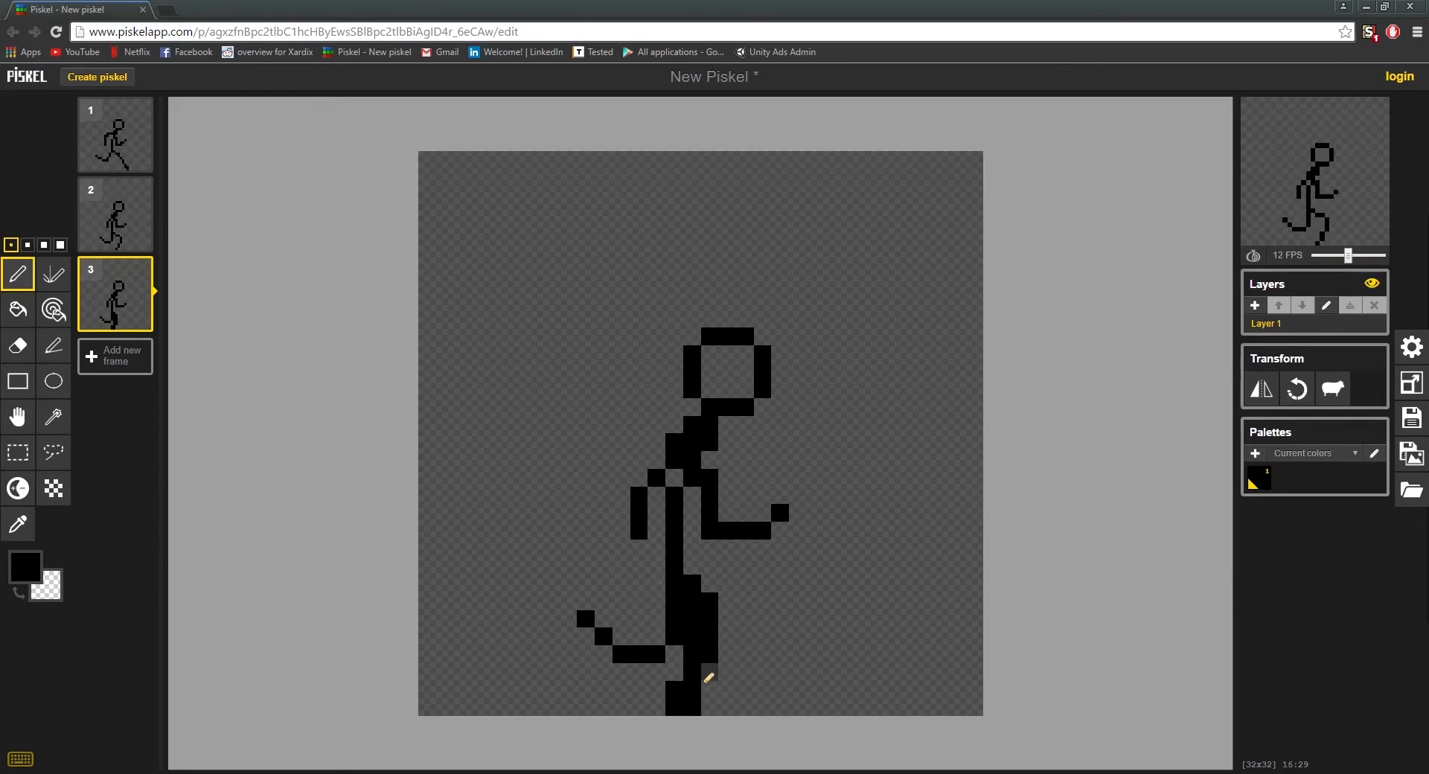
left_click(706, 678)
right_click(692, 706)
right_click(693, 690)
Step: Redraw the other leg in frame 3 with the knee just ahead of the standing leg and the shin stretched horizontally backward
mouse_move(711, 664)
left_mouse_down()
mouse_move(713, 635)
mouse_move(684, 634)
mouse_move(711, 641)
mouse_move(706, 599)
mouse_move(718, 648)
mouse_move(660, 667)
left_mouse_up()
key("ctrl+z")
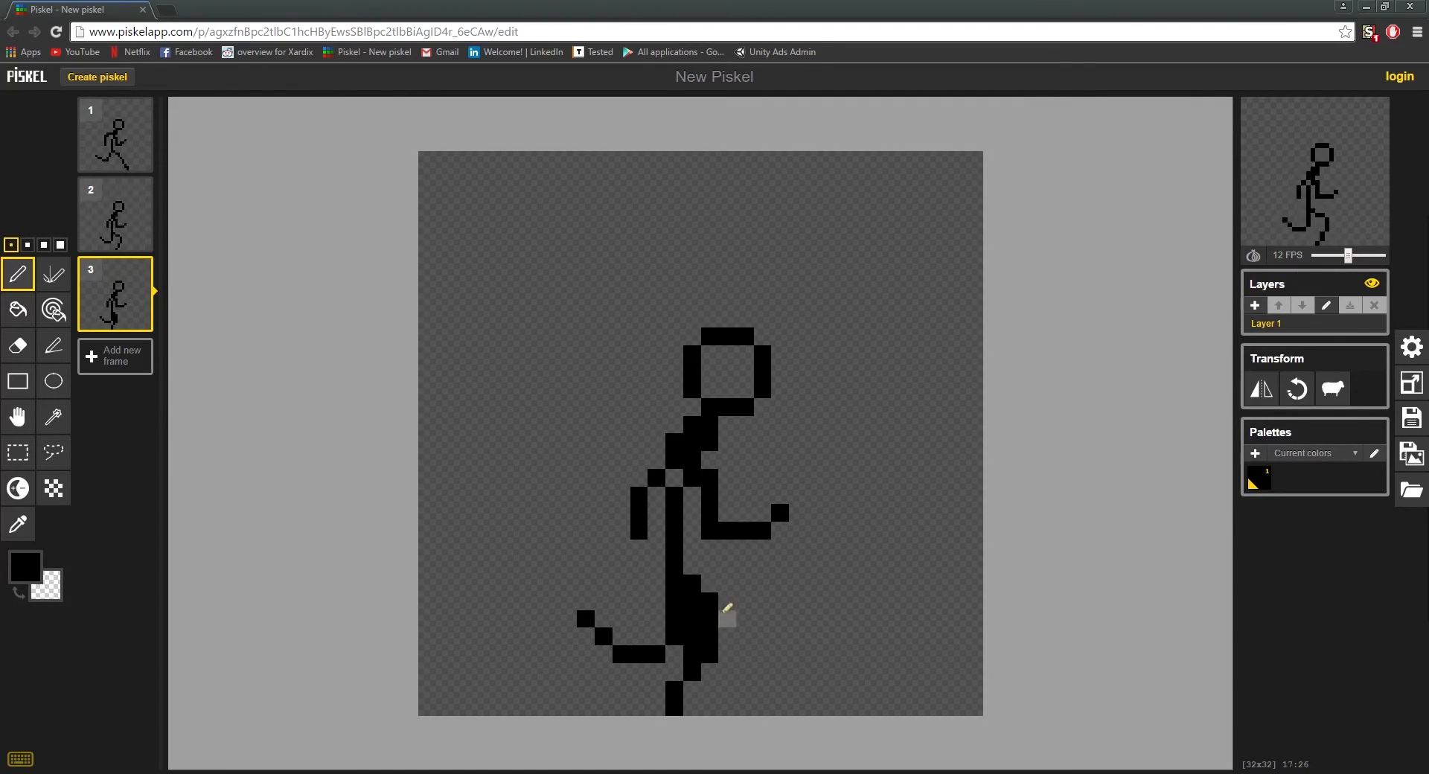
key("ctrl+z")
left_click_drag(710, 605, 721, 639)
key("ctrl+z")
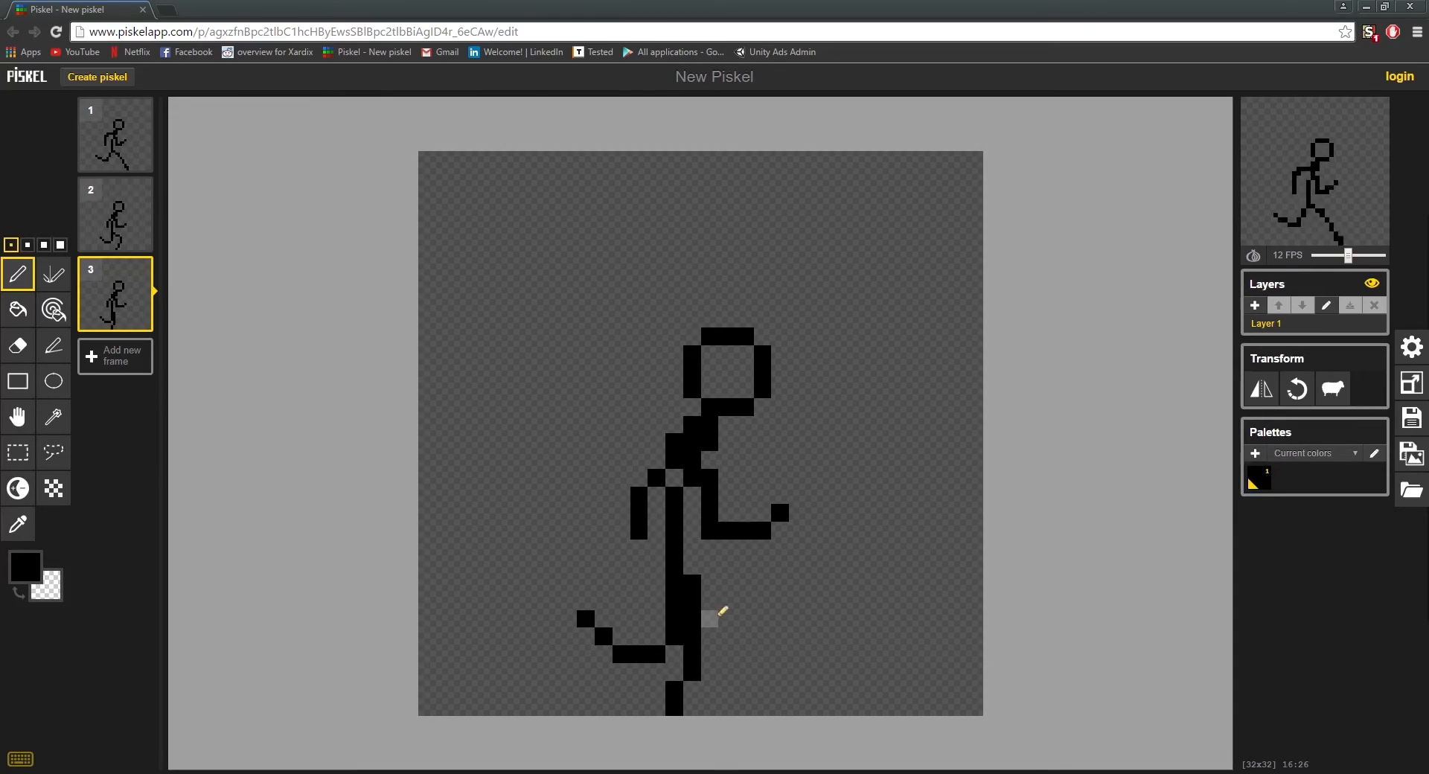
left_click(713, 604)
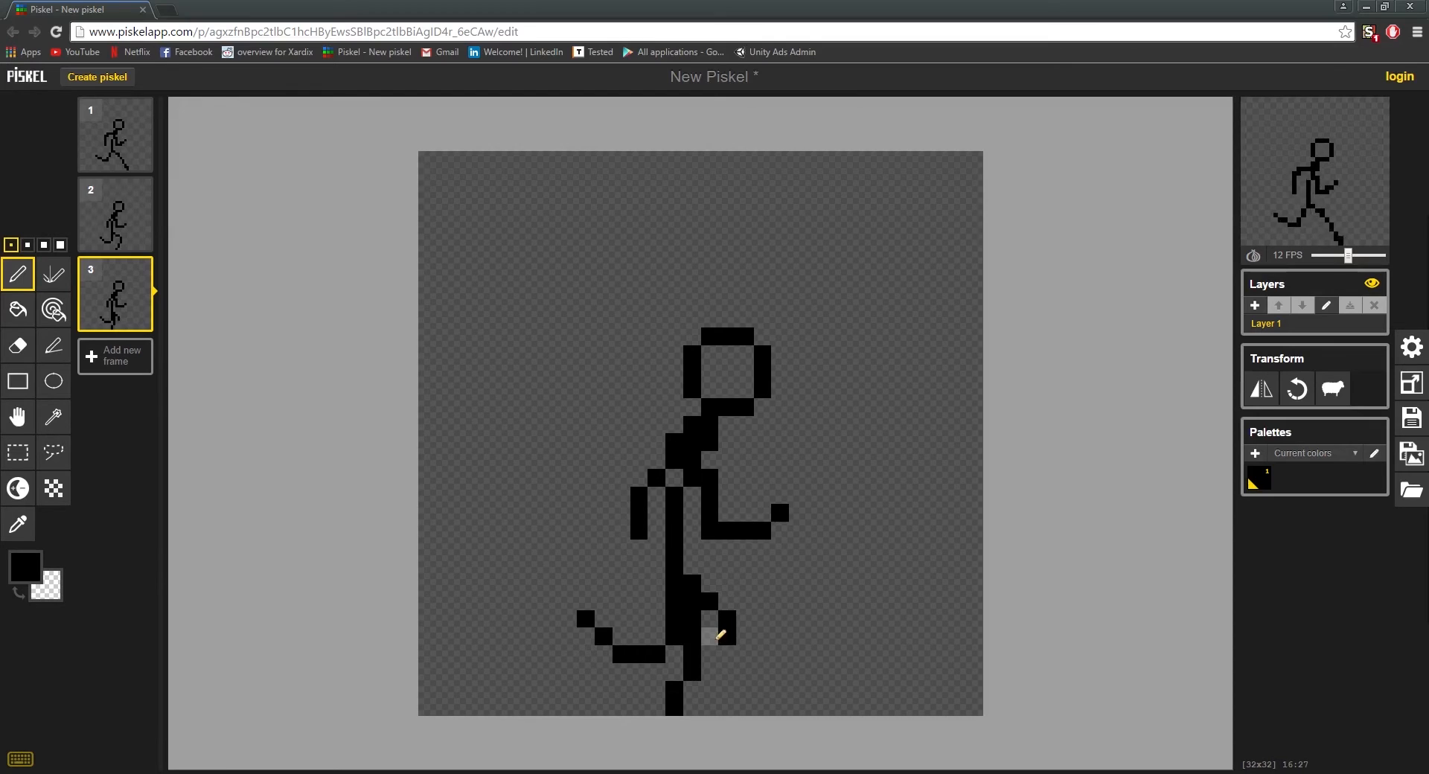
right_click(729, 639)
mouse_move(669, 658)
left_mouse_down()
mouse_move(603, 650)
mouse_move(591, 613)
mouse_move(656, 637)
left_mouse_up()
right_click(669, 637)
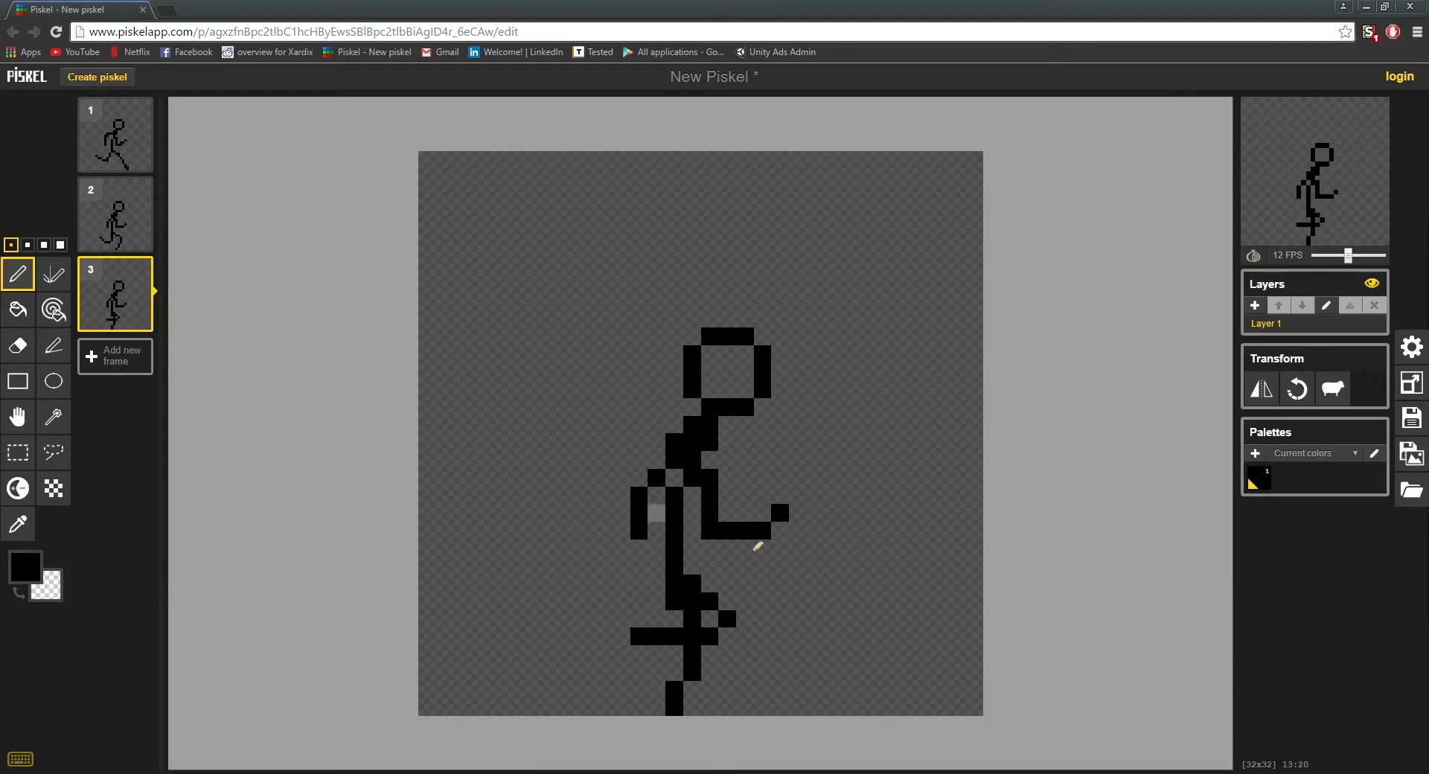
Step: Redraw both arms in frame 3 against the torso, with a shorter, lowered front forearm
right_click(710, 514)
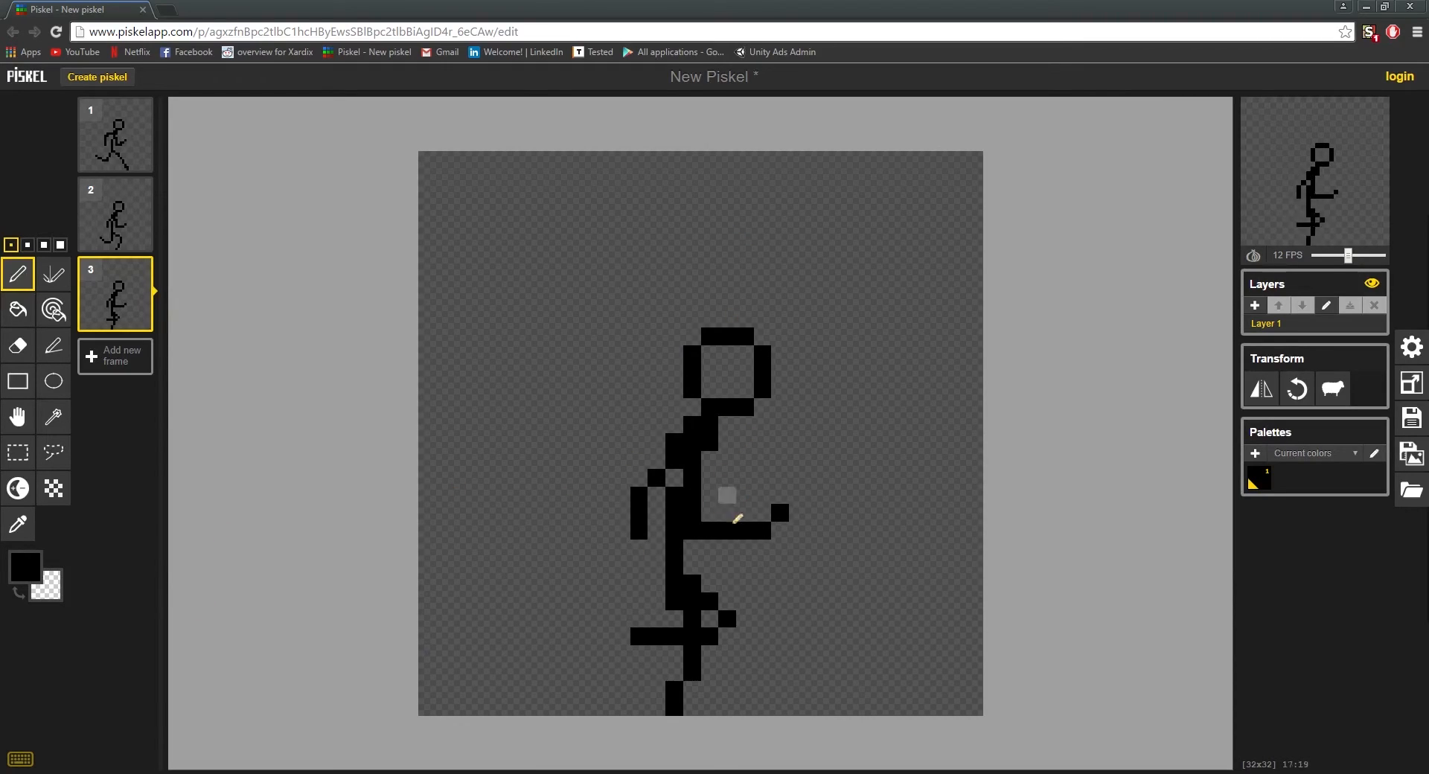
right_click(711, 531)
left_click_drag(715, 534, 736, 547)
right_click(730, 533)
right_click(743, 531)
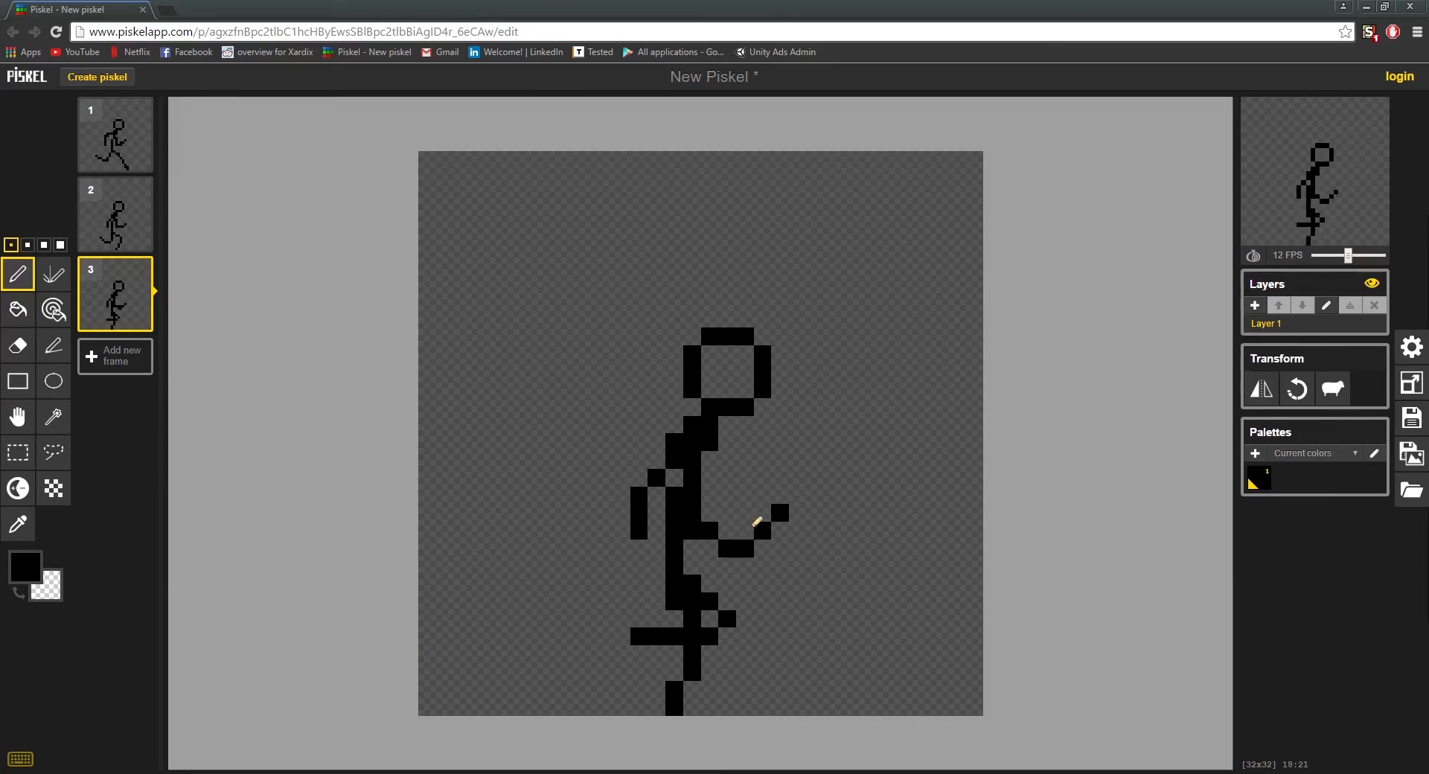
right_click(760, 529)
right_click(778, 514)
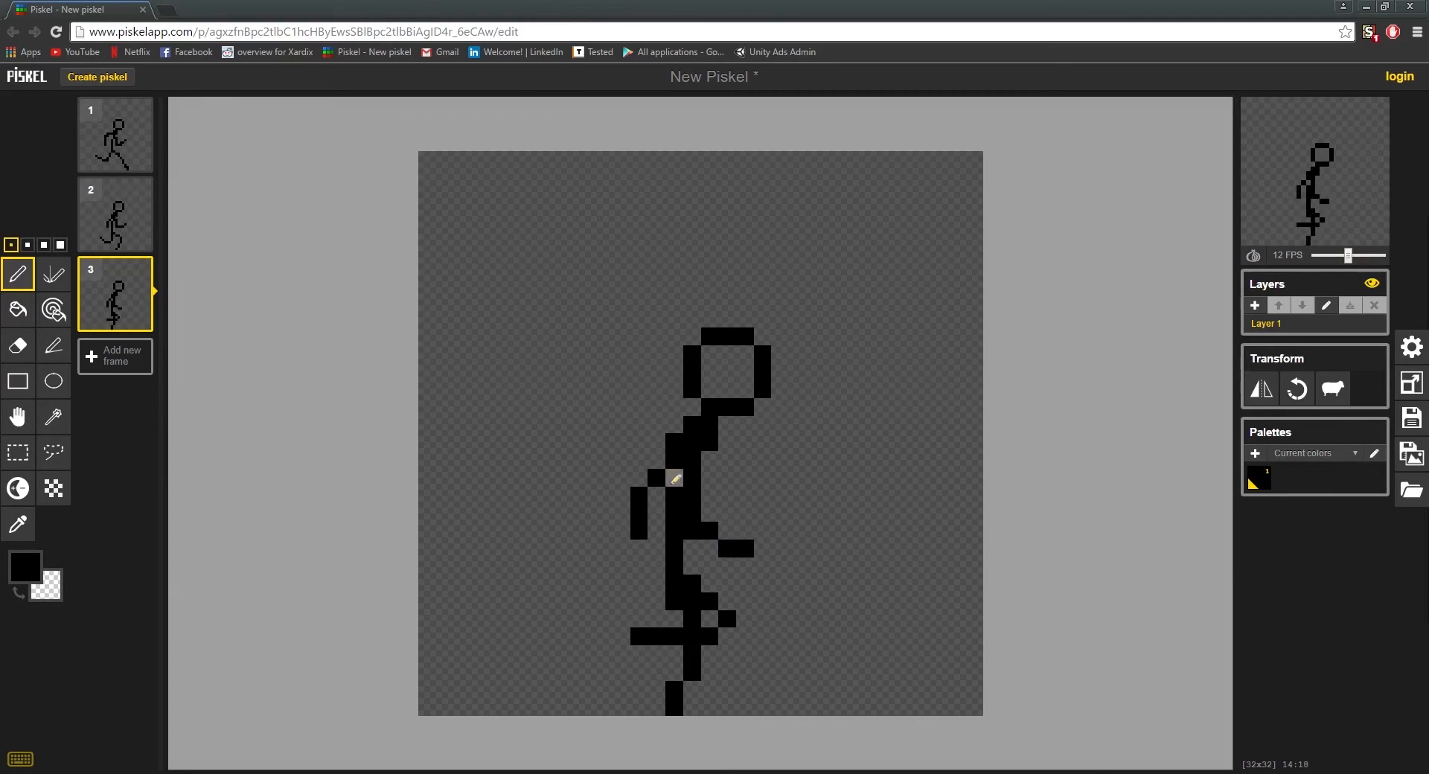
left_click_drag(655, 551, 657, 493)
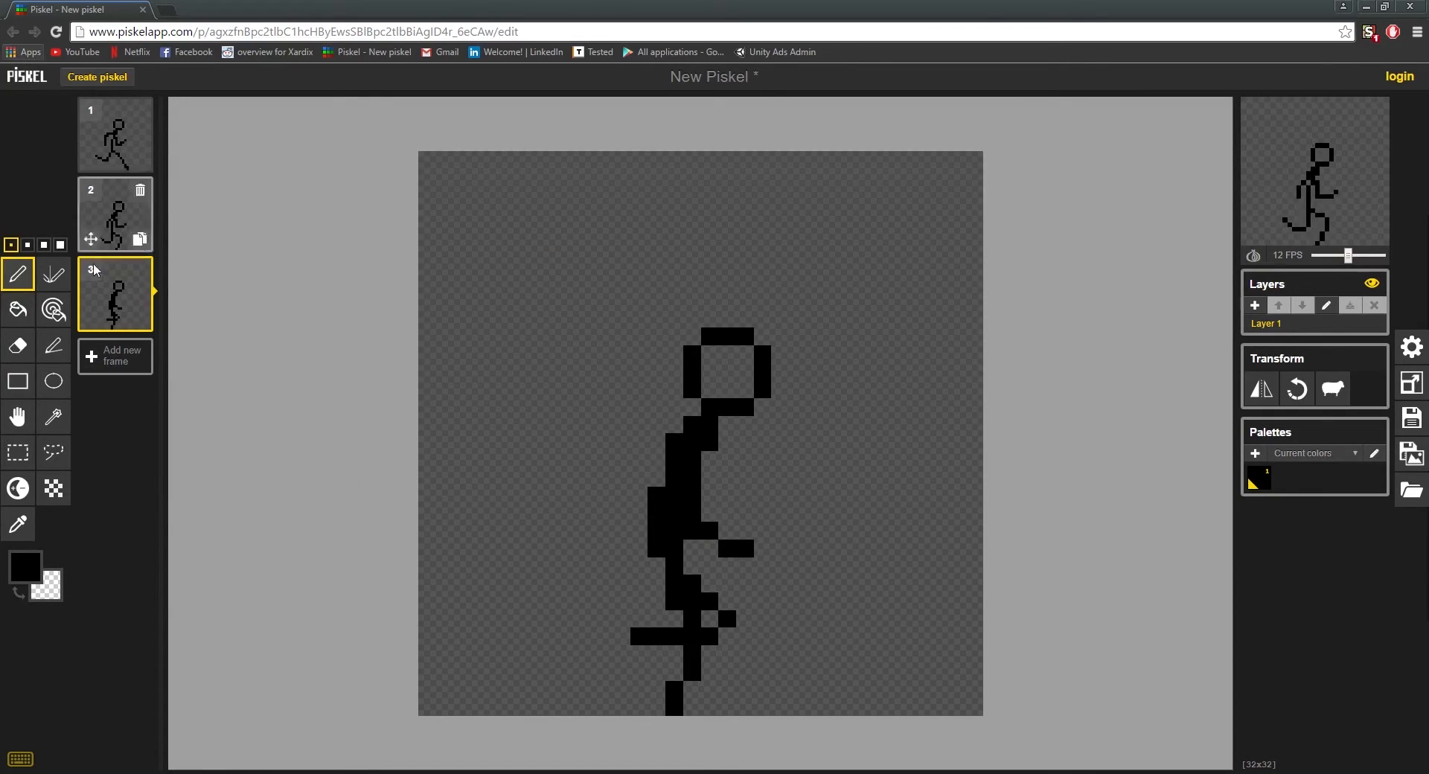
Step: Duplicate frame 3 and shift the figure in the new frame one pixel up
left_click(140, 318)
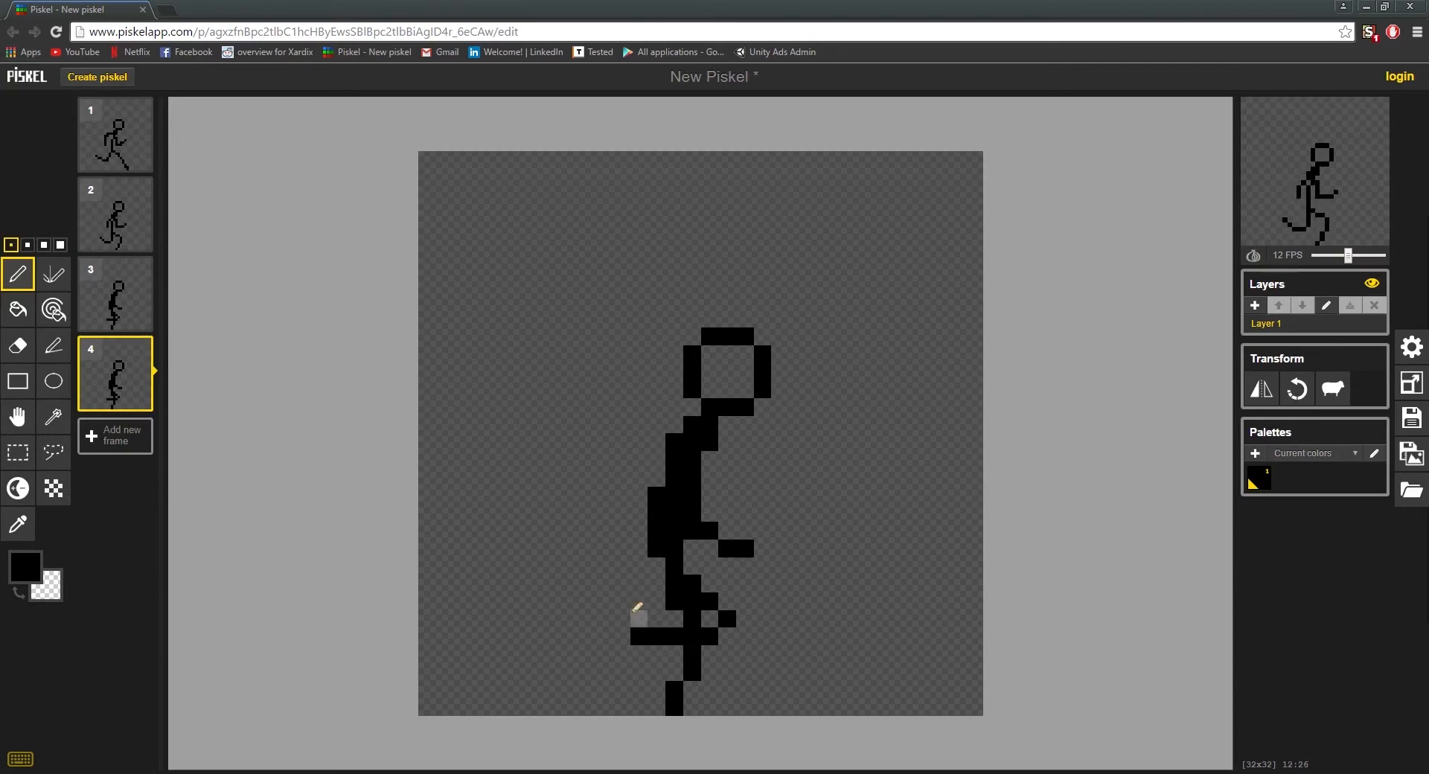
left_click(18, 417)
left_click_drag(707, 454, 709, 438)
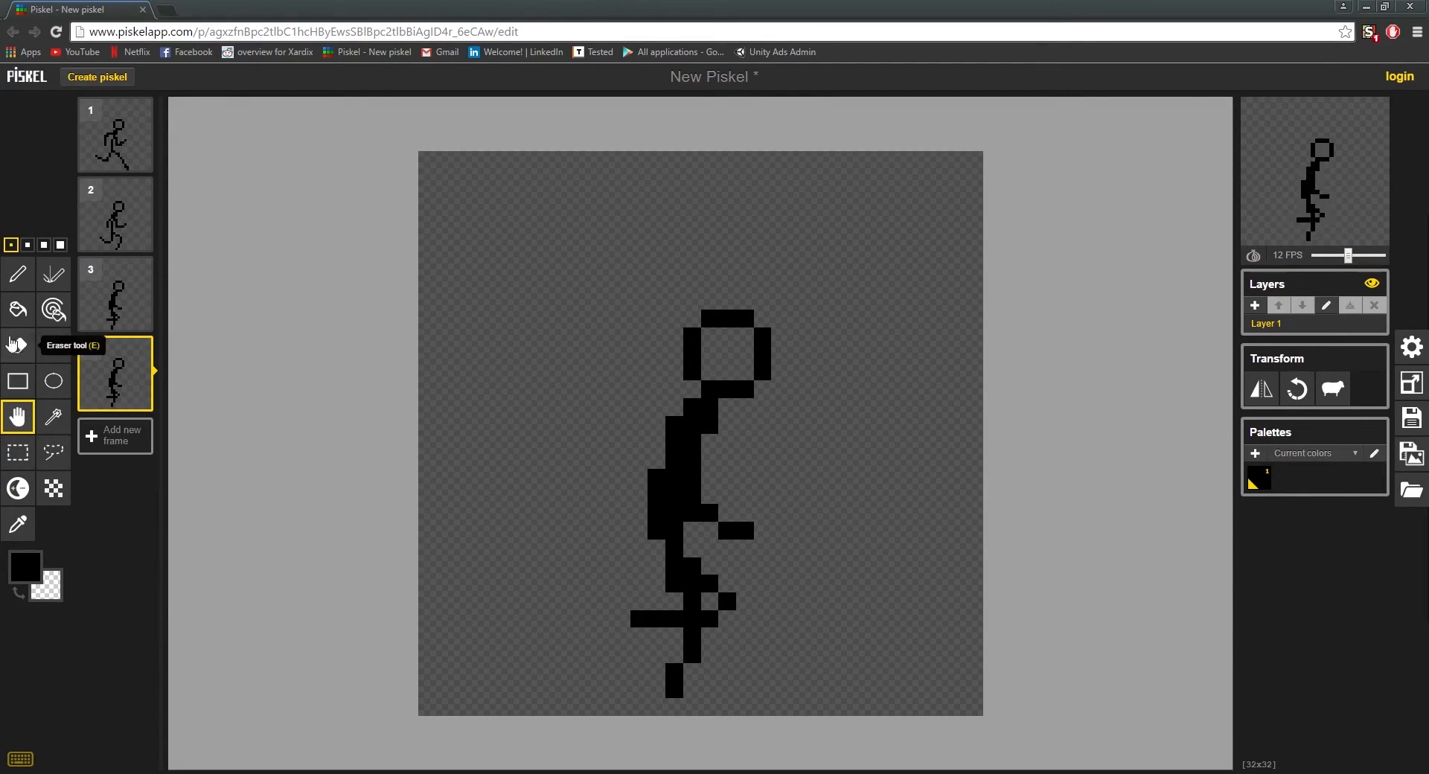
Step: Draw the rear leg in frame 4 stretching diagonally back to the ground and erase the old legs
left_click(17, 274)
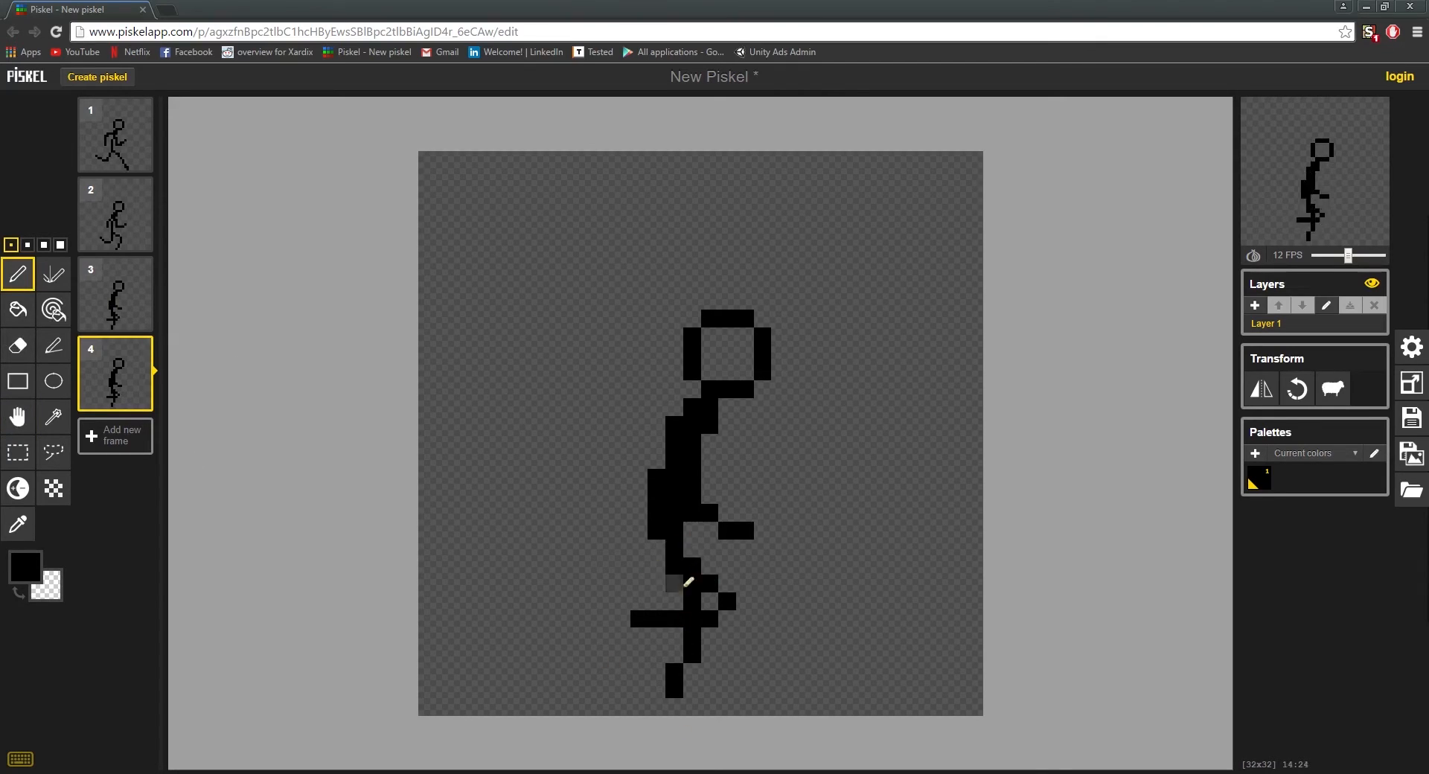
left_click_drag(665, 559, 593, 679)
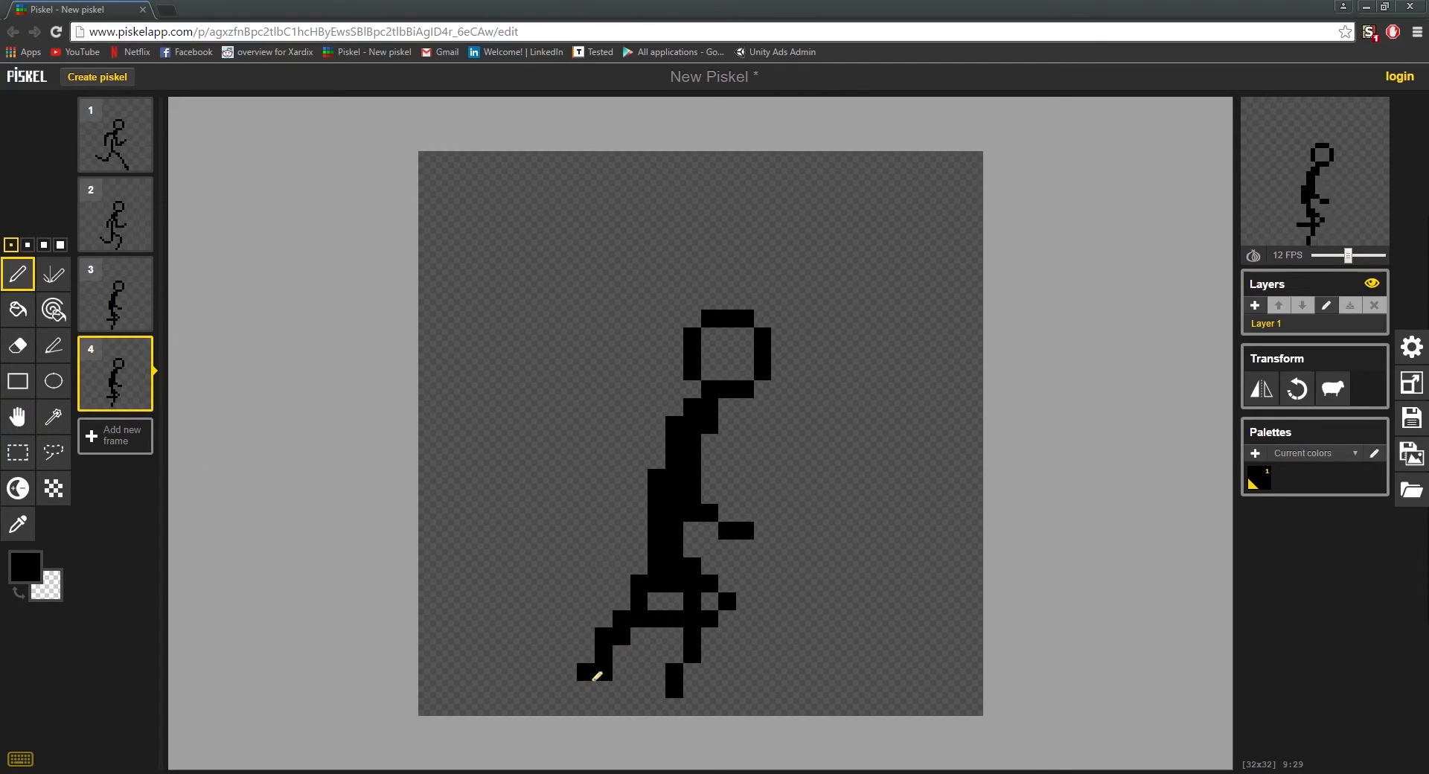
key("ctrl+z")
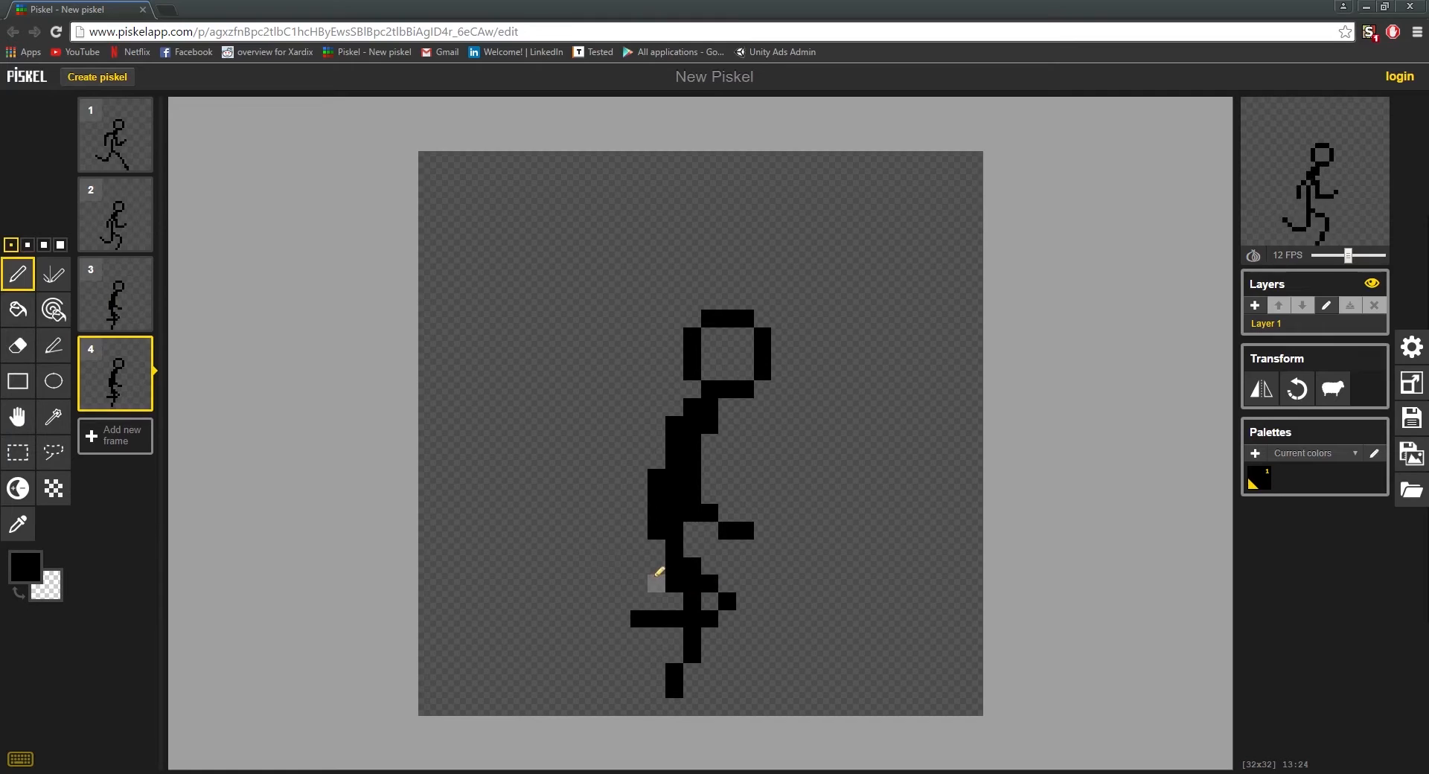
mouse_move(661, 560)
left_mouse_down()
mouse_move(596, 664)
mouse_move(600, 689)
left_mouse_up()
left_click(586, 706)
mouse_move(691, 566)
left_mouse_down()
mouse_move(696, 605)
mouse_move(661, 625)
mouse_move(687, 626)
mouse_move(728, 594)
mouse_move(659, 716)
left_mouse_up()
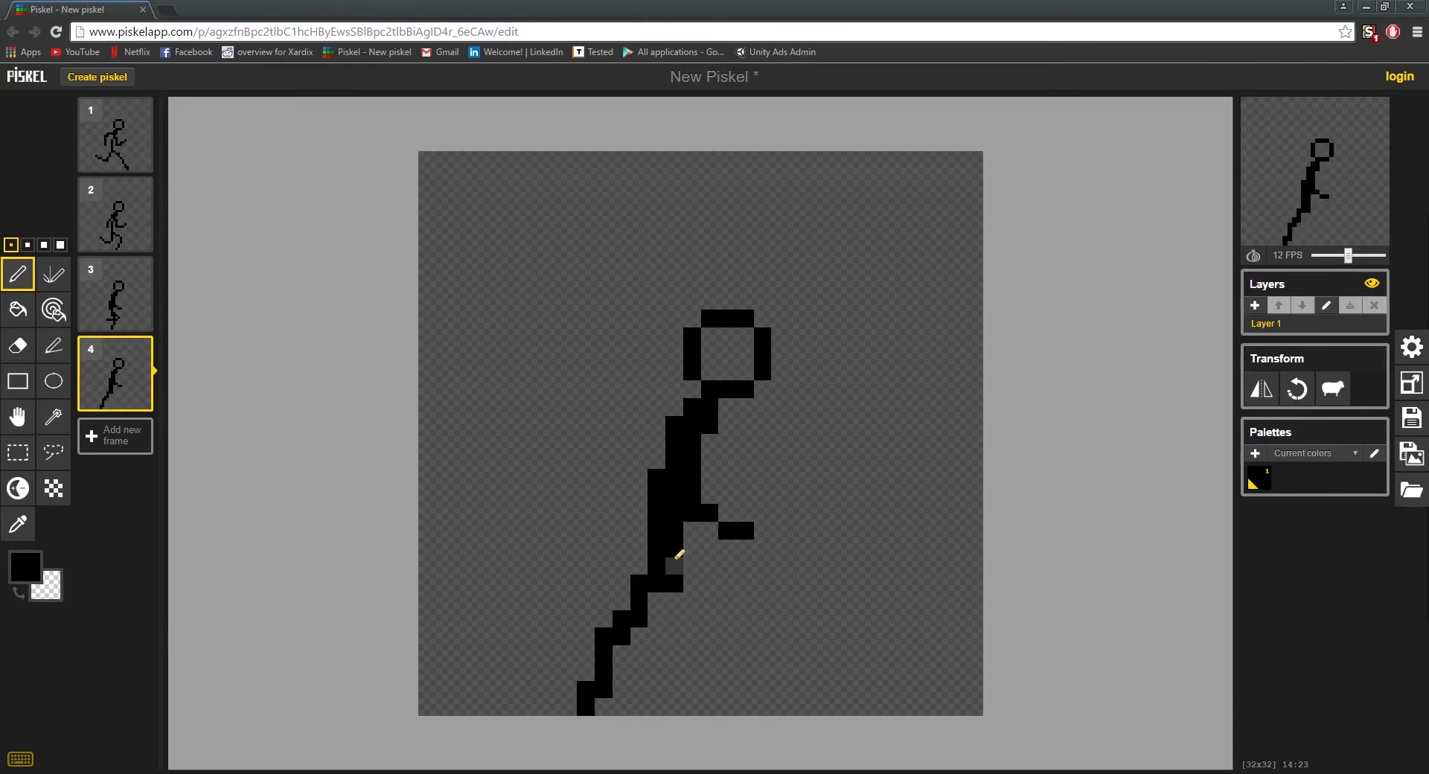
Step: Fill in the hip in frame 4 and draw the front leg with a forward bent knee and the shin tucked back
left_click_drag(674, 530, 677, 612)
key("ctrl+z")
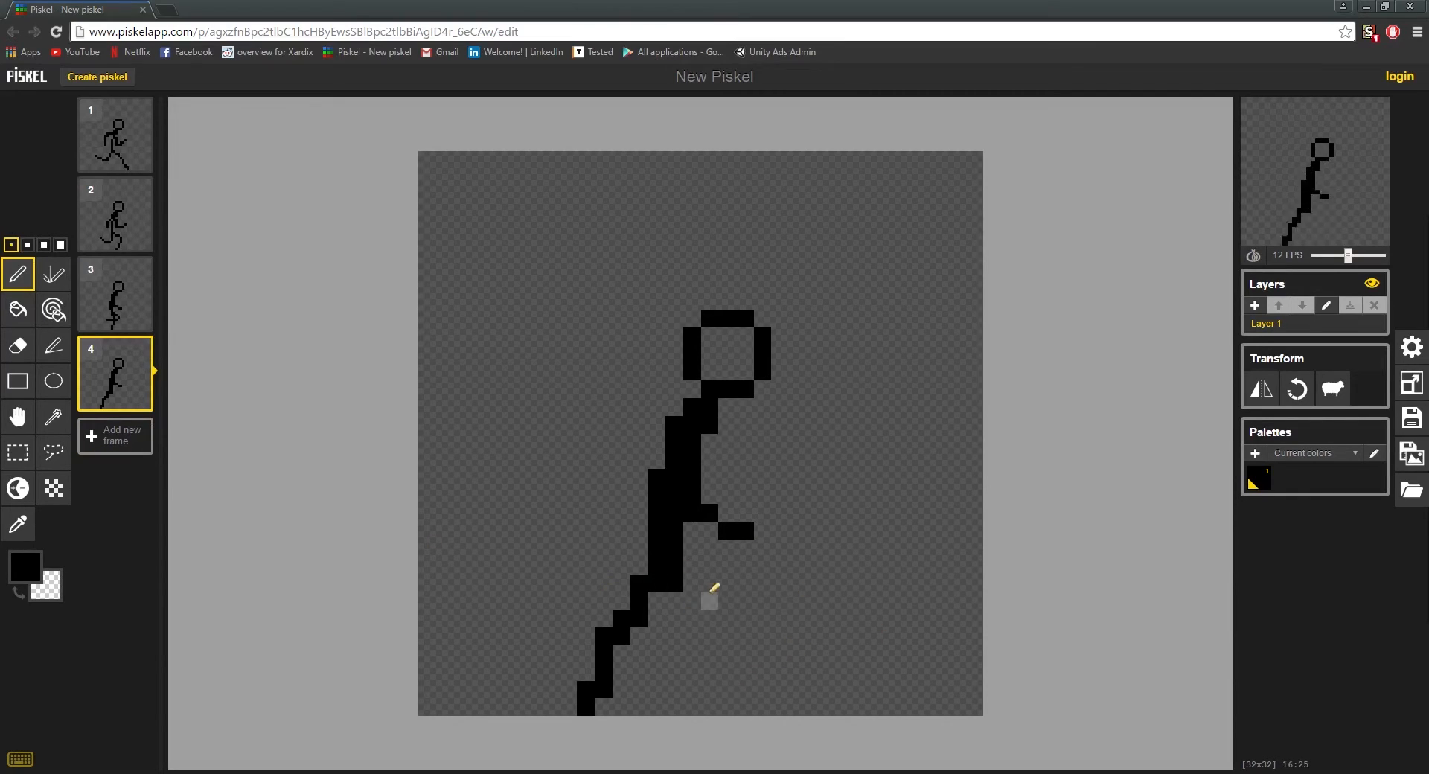
mouse_move(703, 588)
left_mouse_down()
mouse_move(723, 646)
mouse_move(724, 633)
mouse_move(683, 677)
mouse_move(711, 633)
left_mouse_up()
right_click(711, 672)
right_click(711, 655)
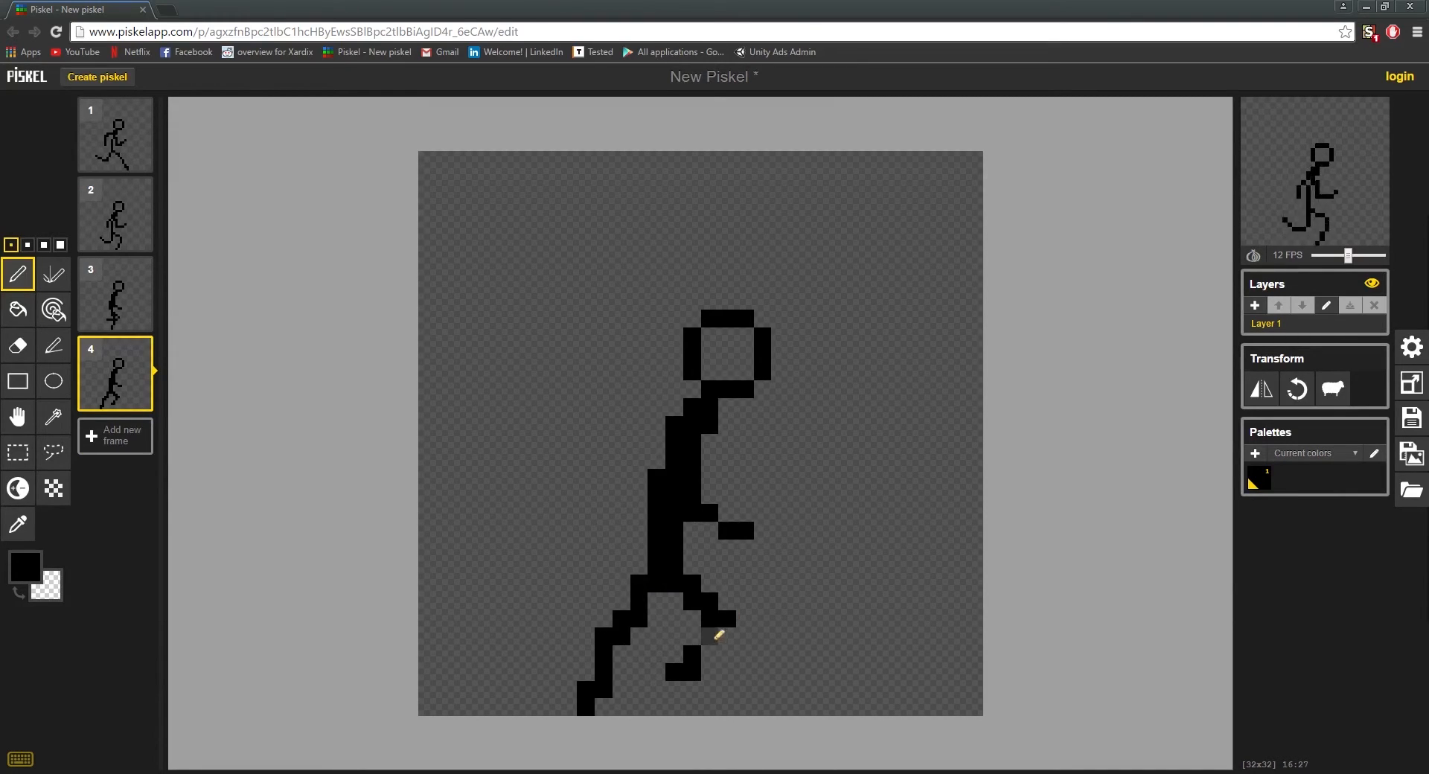
left_click(728, 635)
right_click(710, 636)
left_click(710, 654)
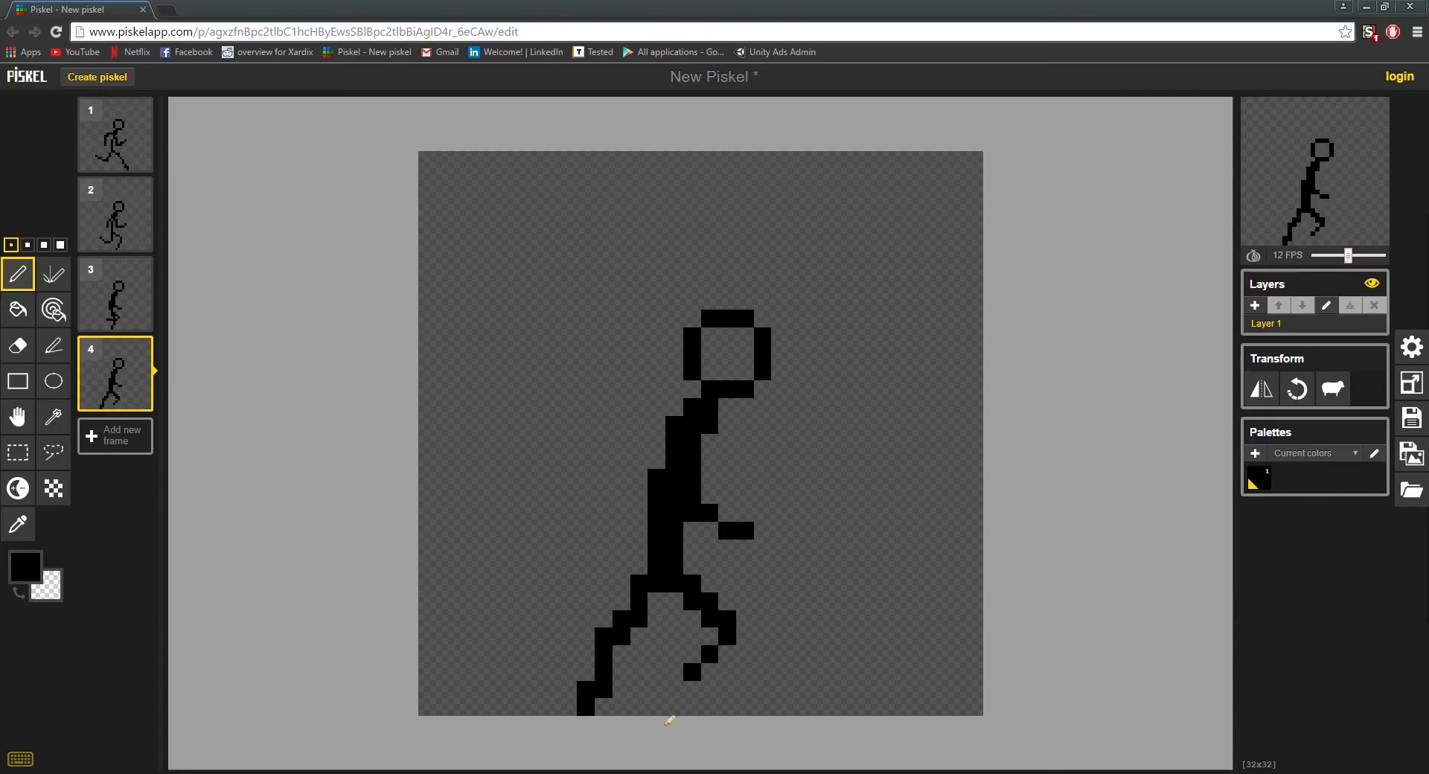
Step: Redraw the rear shin in frame 4 slanting one pixel further back and erase the leftover foot pixels
left_click_drag(594, 661, 572, 692)
right_click(587, 656)
right_click(599, 694)
right_click(592, 702)
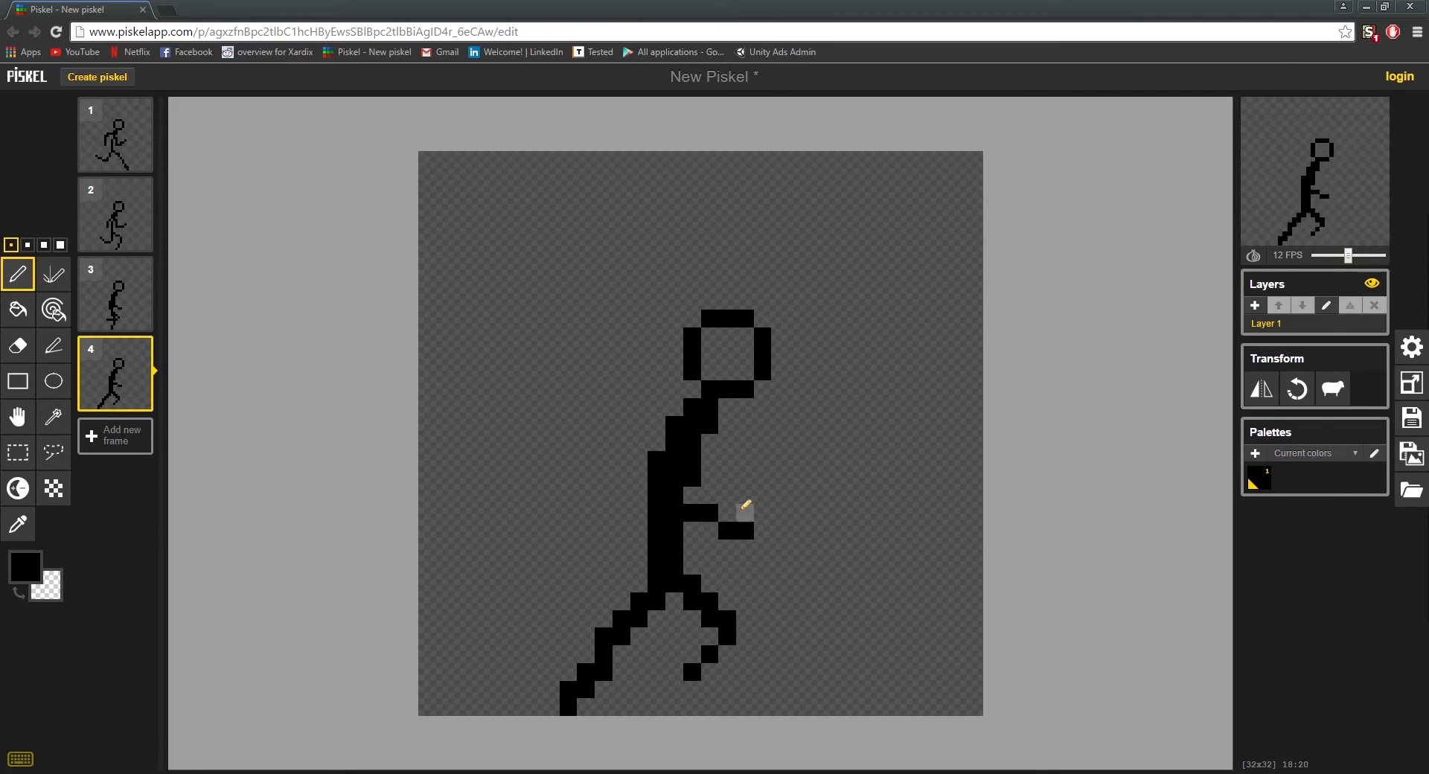
Step: Redraw the front forearm in frame 4 slanting diagonally down and draw the rear arm's bent elbow behind the back
key("ctrl+z")
key("ctrl+z")
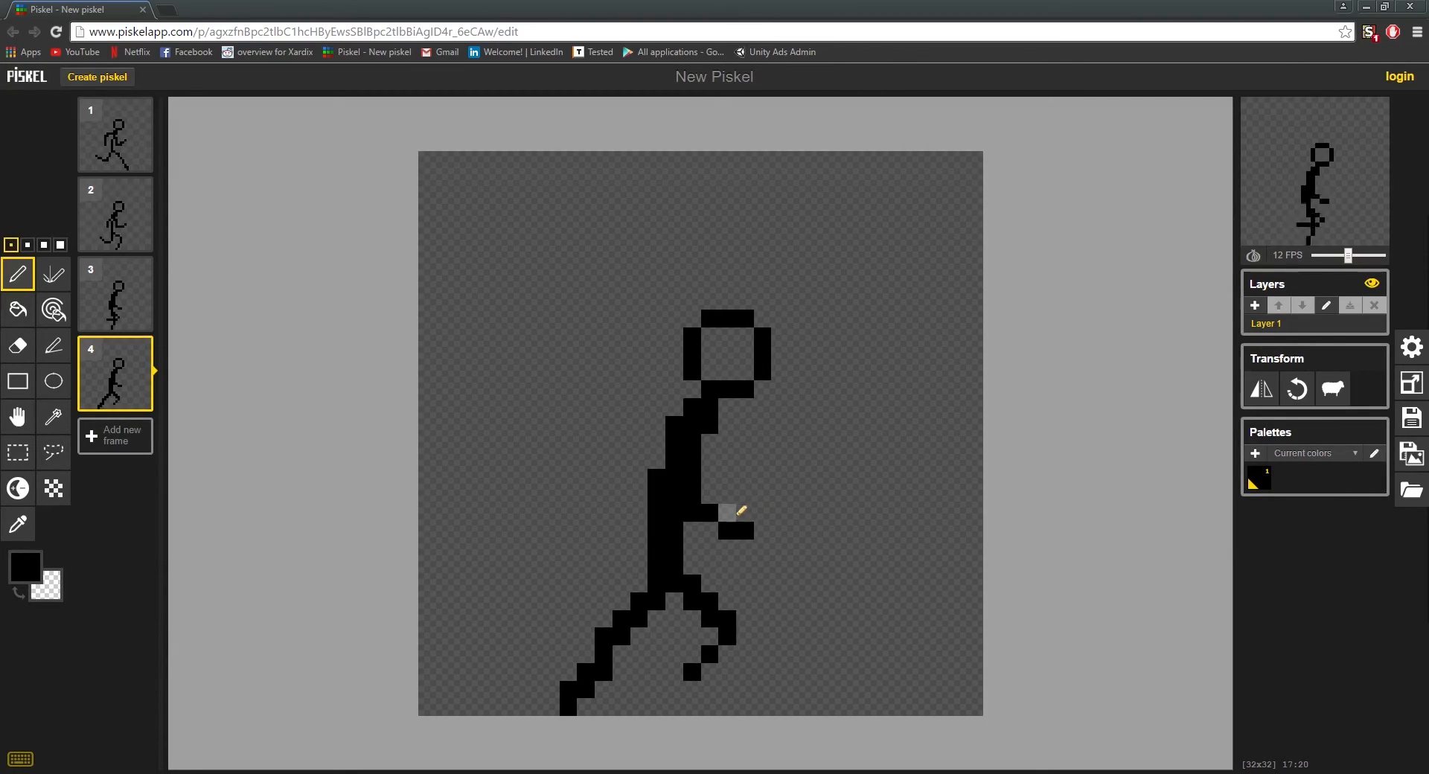
right_click(642, 585)
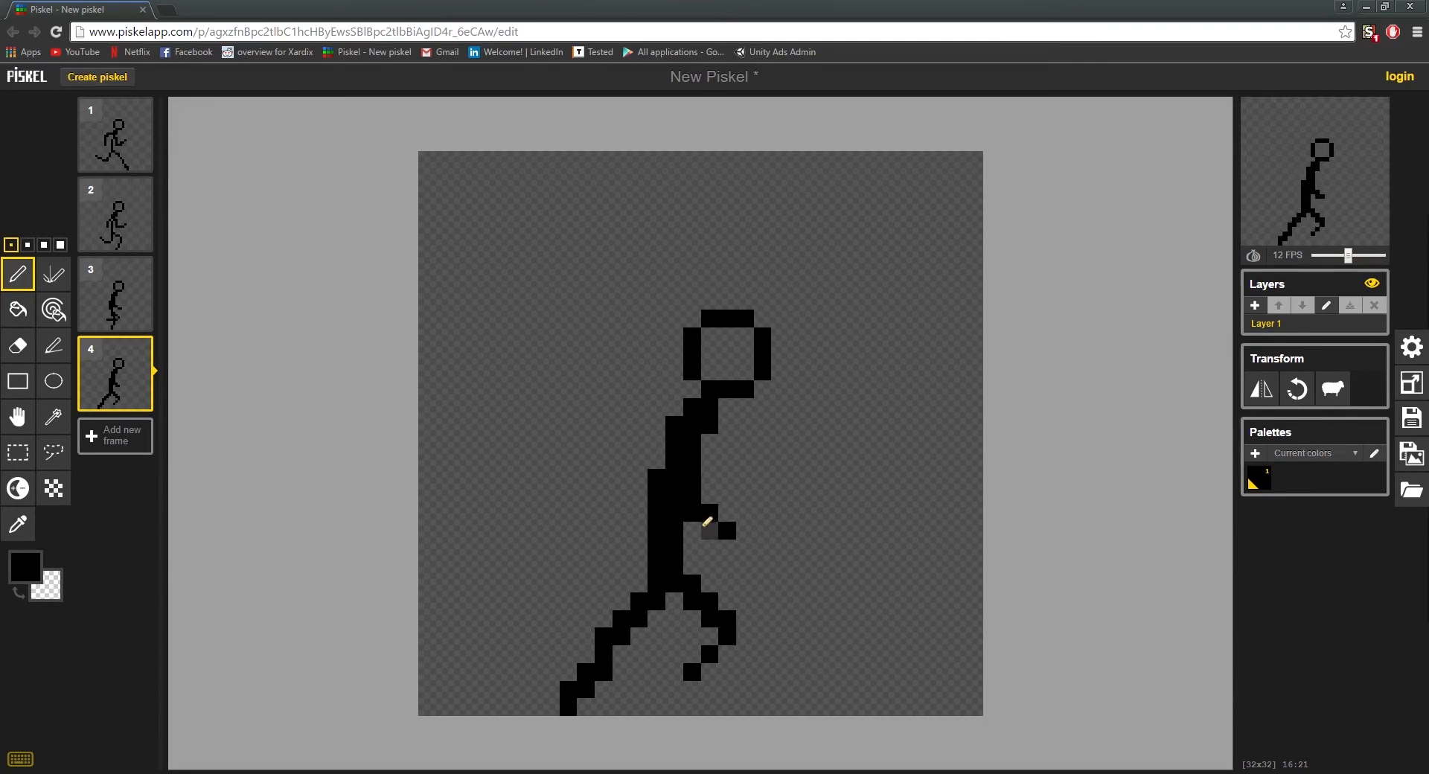
left_click(707, 529)
right_click(708, 511)
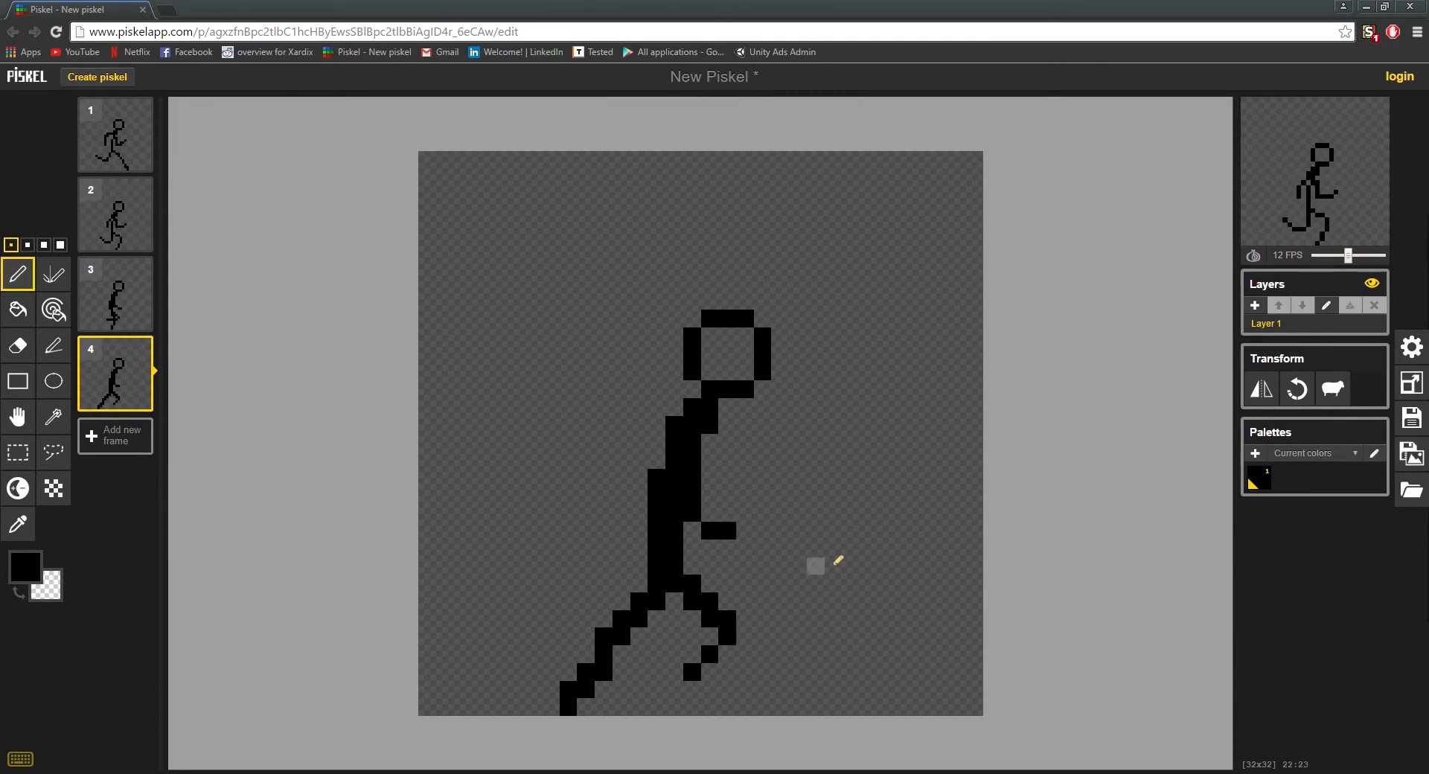
left_click(729, 531)
left_click(728, 548)
right_click(728, 531)
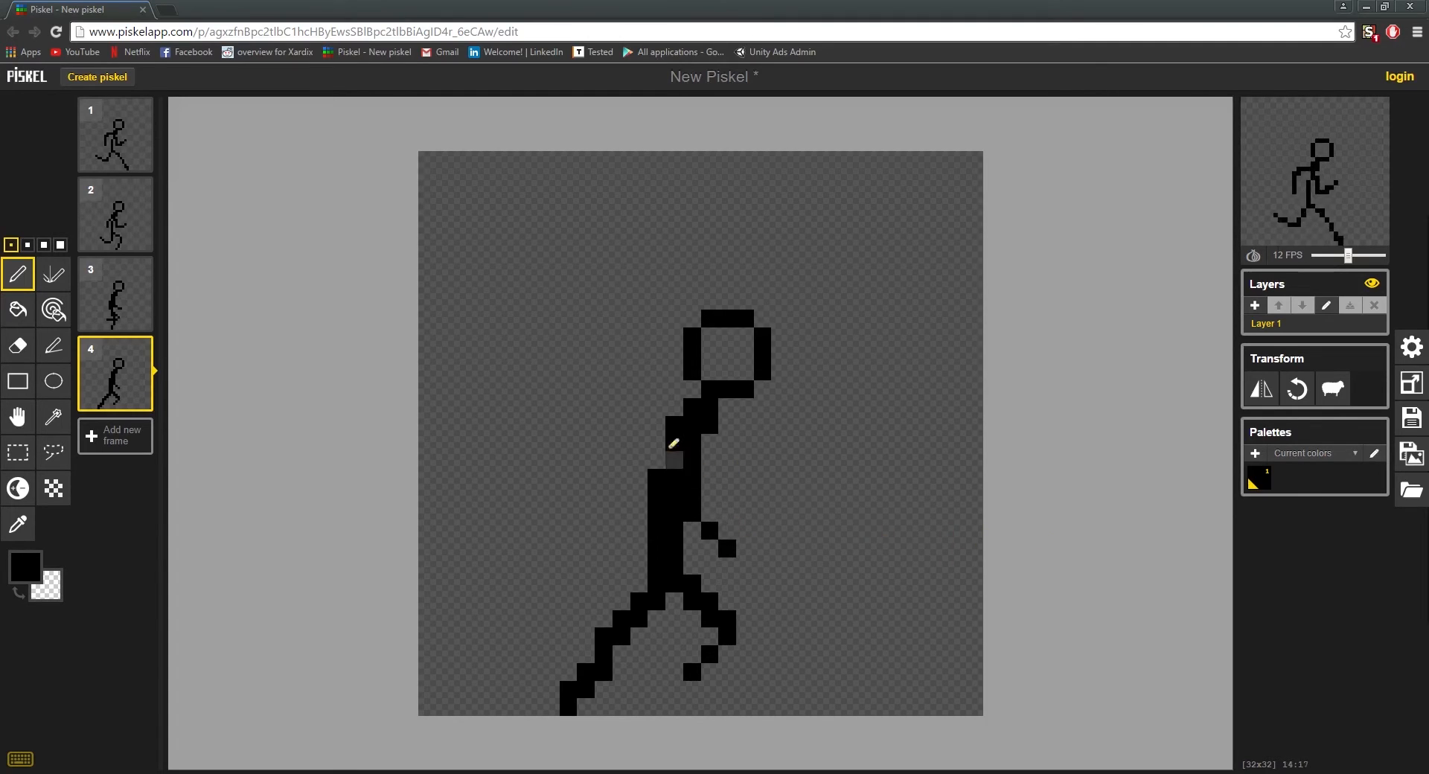
left_click_drag(656, 440, 638, 487)
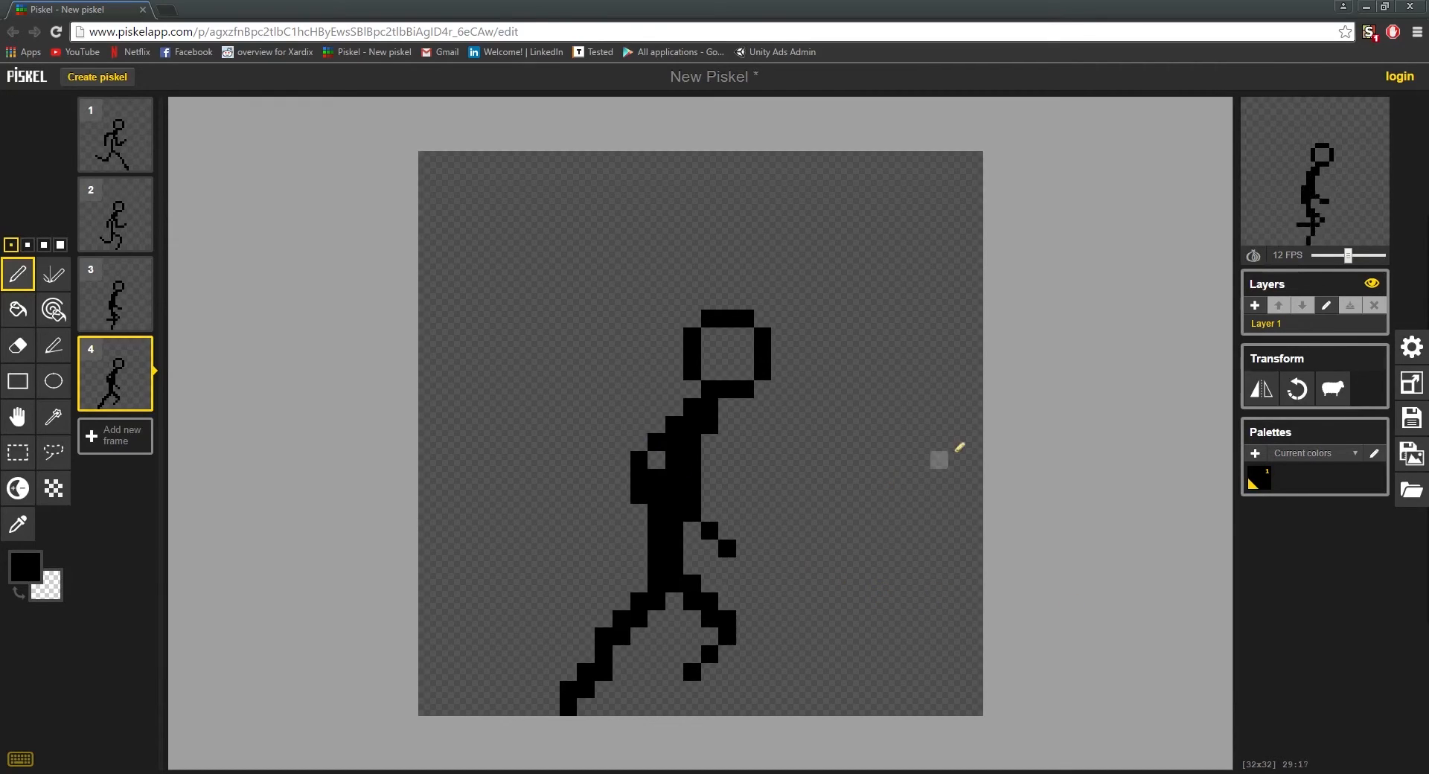
Step: Duplicate frame 4 and shift the figure in the new frame one pixel up
mouse_move(138, 404)
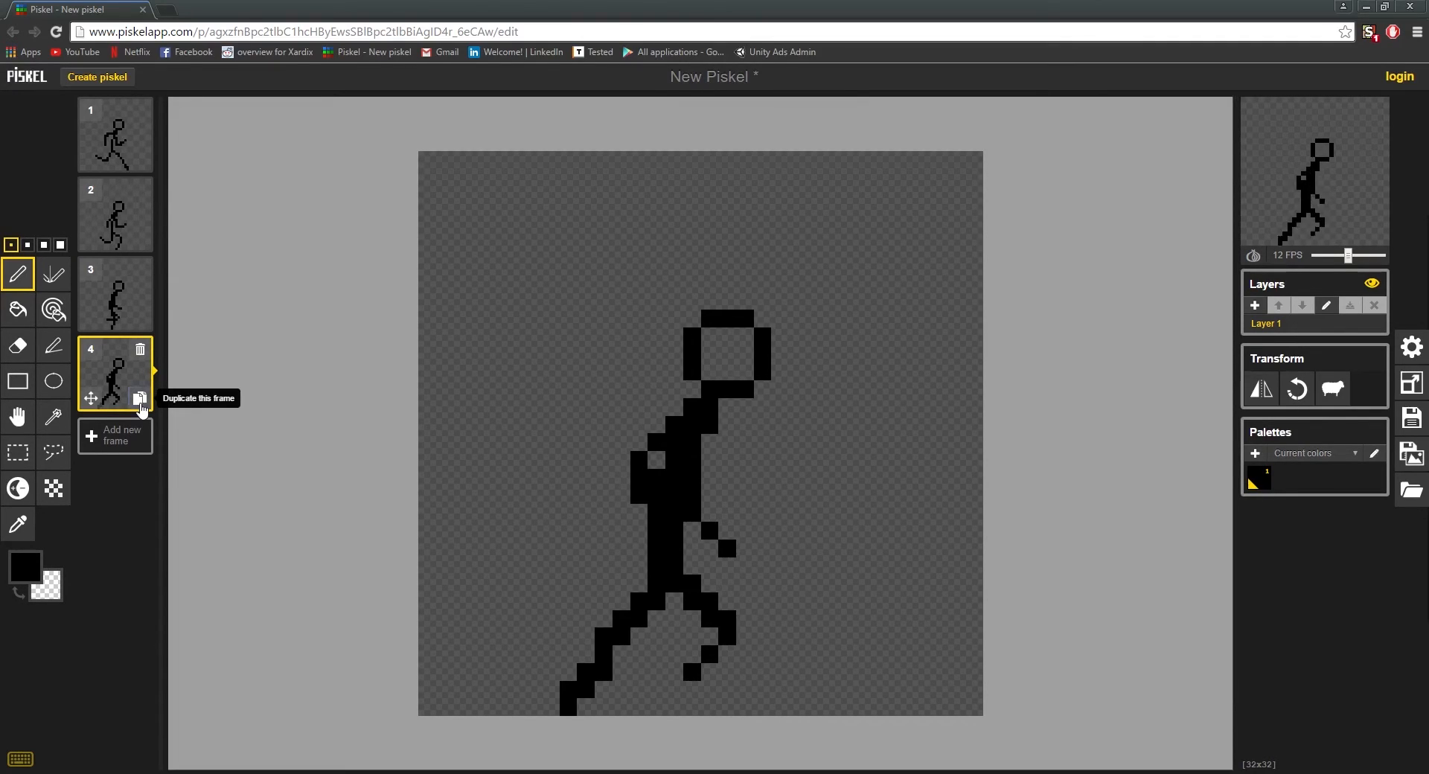
left_click(139, 400)
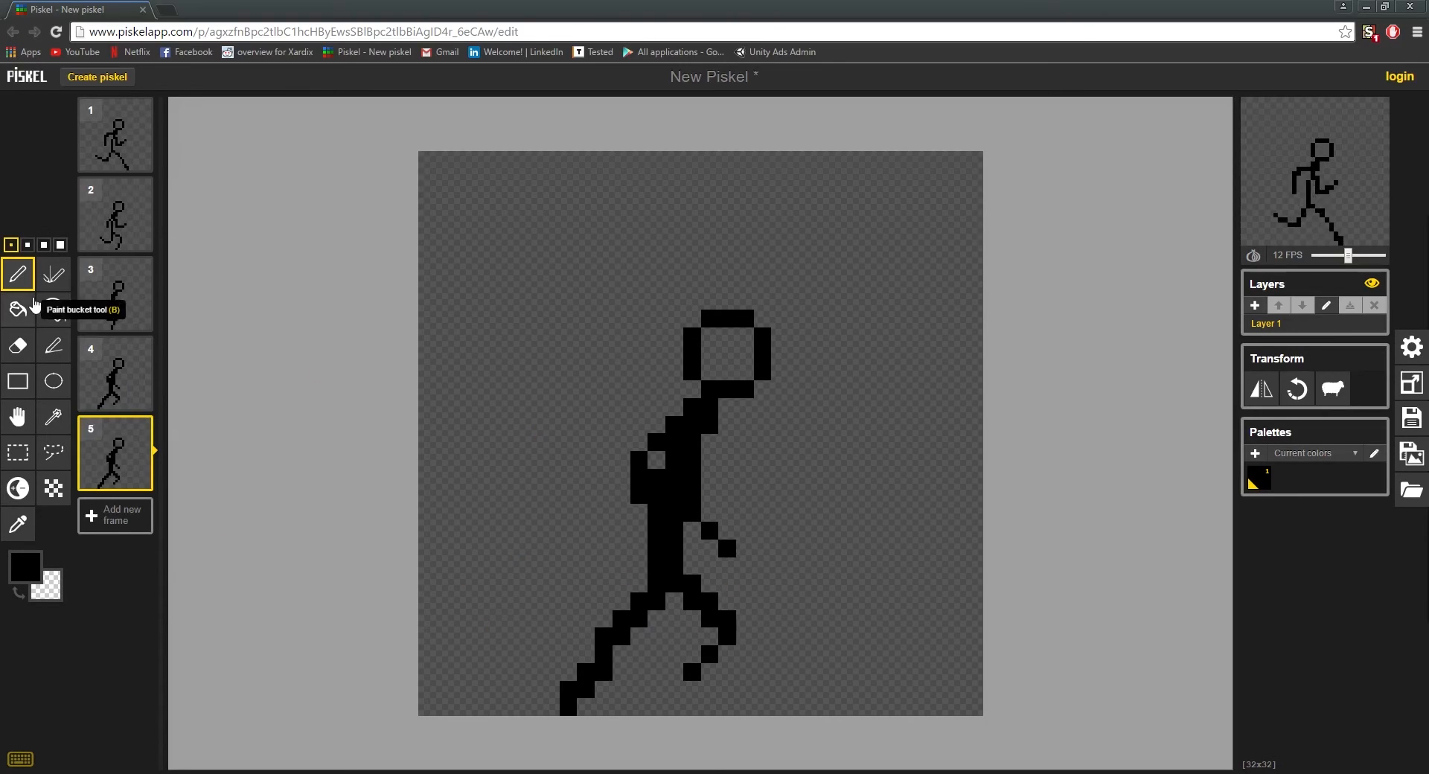
left_click(18, 417)
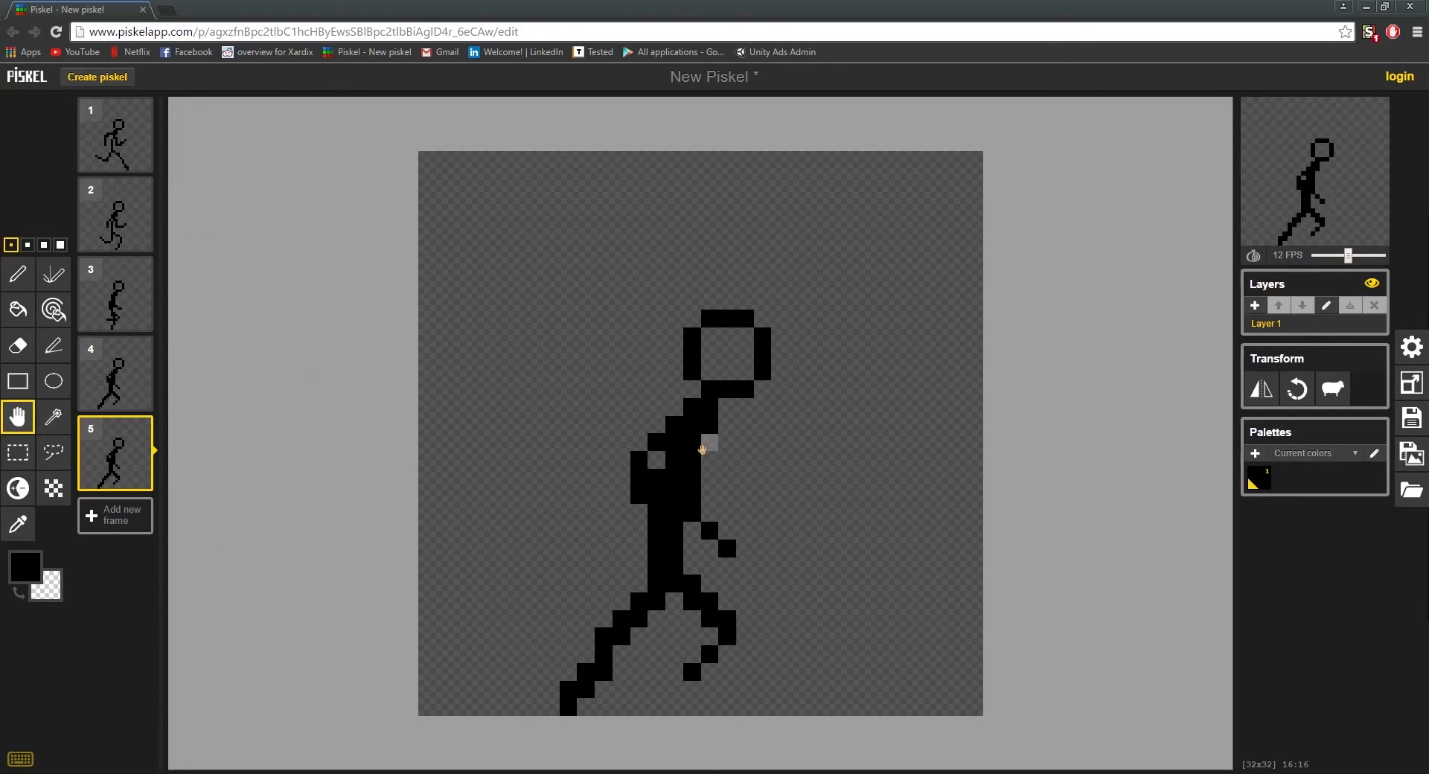
left_click_drag(706, 433, 706, 416)
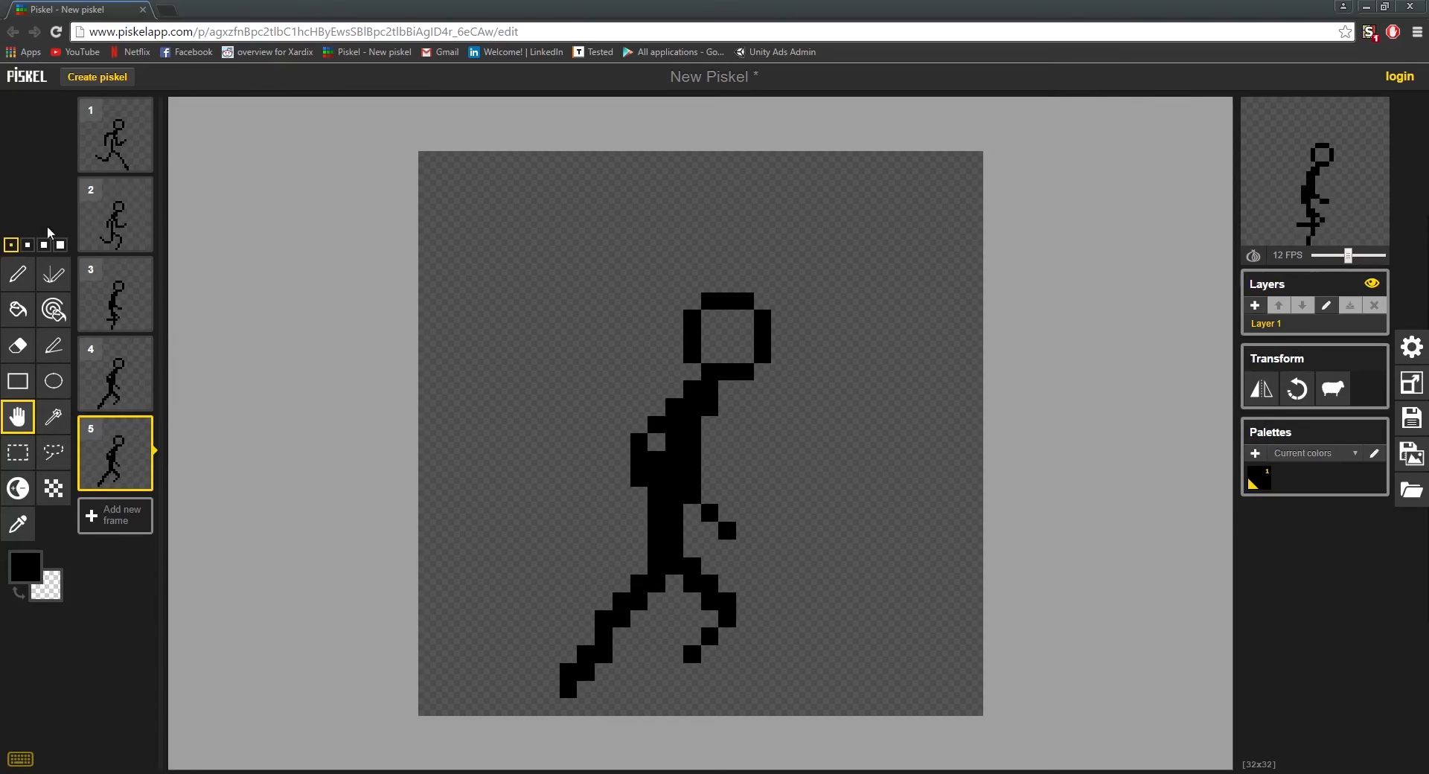
Step: Sketch a backward rear shin in frame 5 and erase it together with the old rear leg up to the hip
left_click(18, 274)
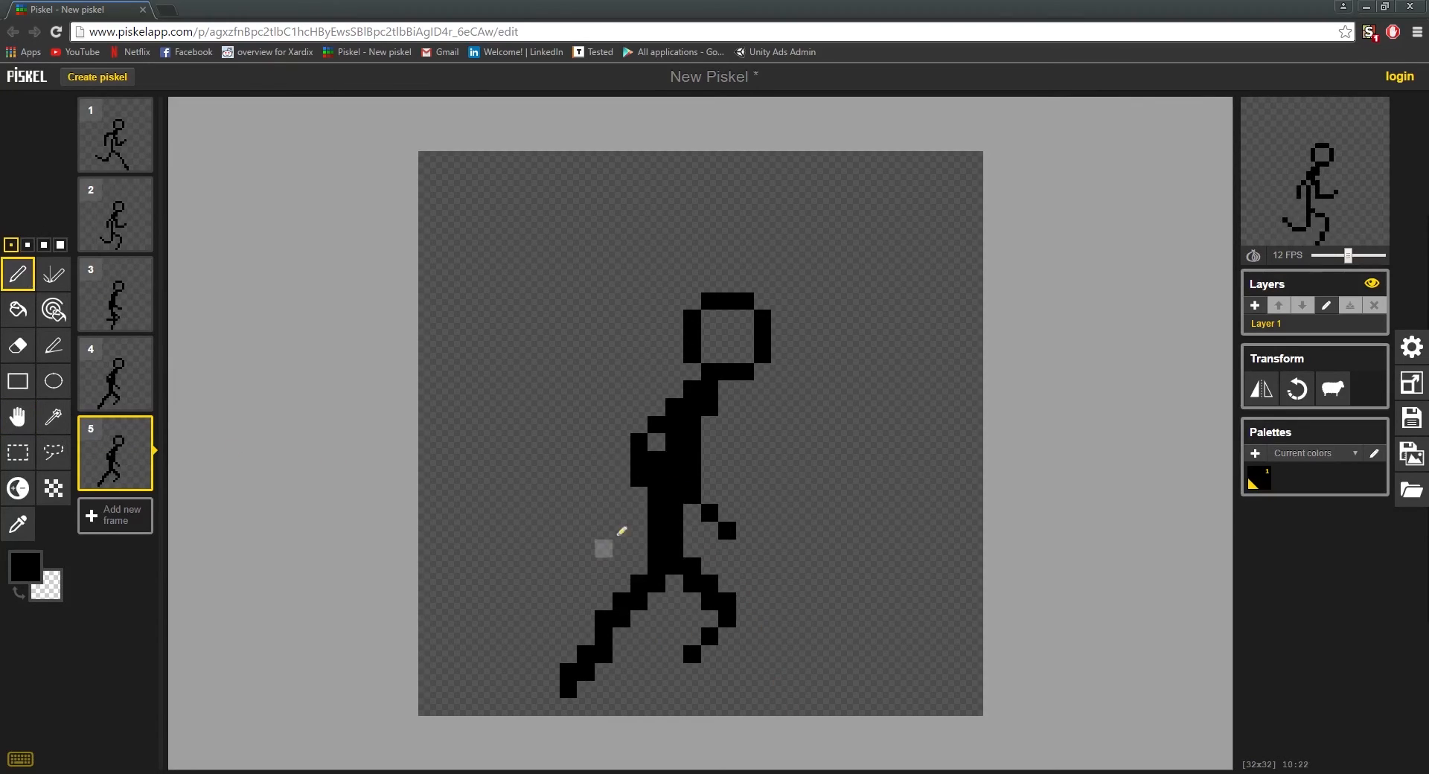
left_click_drag(601, 627, 514, 636)
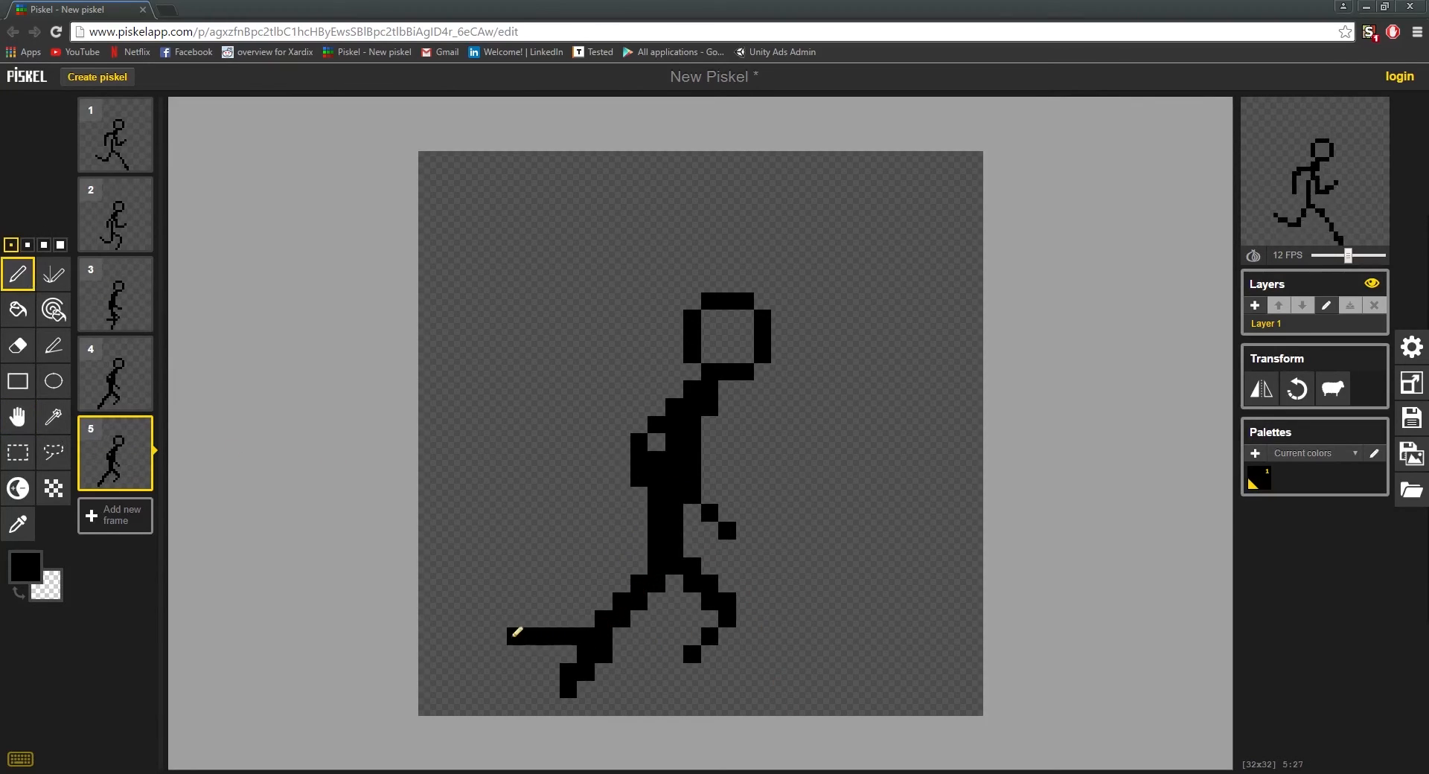
mouse_move(639, 586)
left_mouse_down()
mouse_move(530, 652)
mouse_move(646, 576)
mouse_move(587, 658)
mouse_move(521, 639)
left_mouse_up()
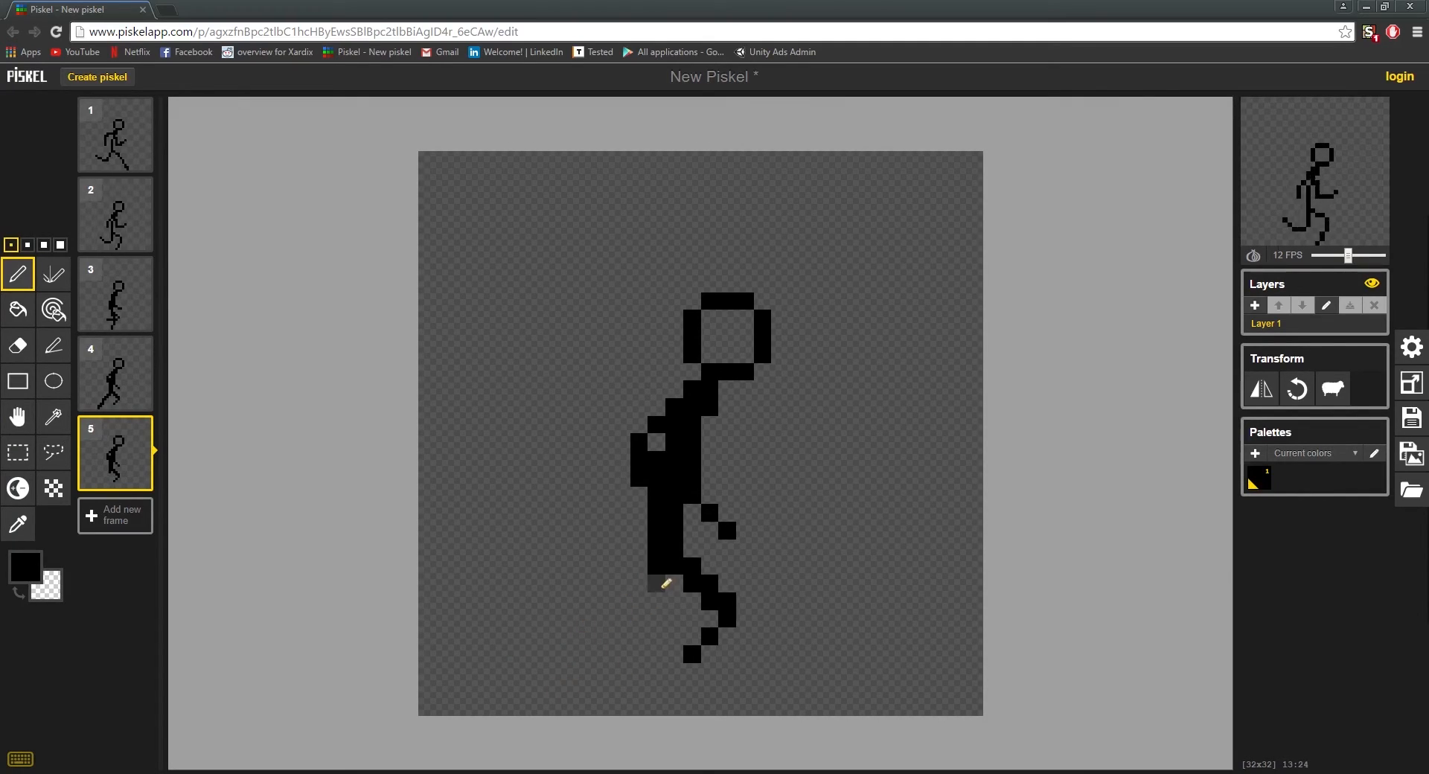
mouse_move(655, 584)
left_mouse_down()
mouse_move(645, 630)
mouse_move(573, 648)
mouse_move(545, 635)
mouse_move(570, 643)
left_mouse_up()
key("ctrl+z")
Step: Draw the rear leg in frame 5 with the thigh pointing down and the shin stretched back horizontally, erasing the stray foot pixels
key("ctrl+z")
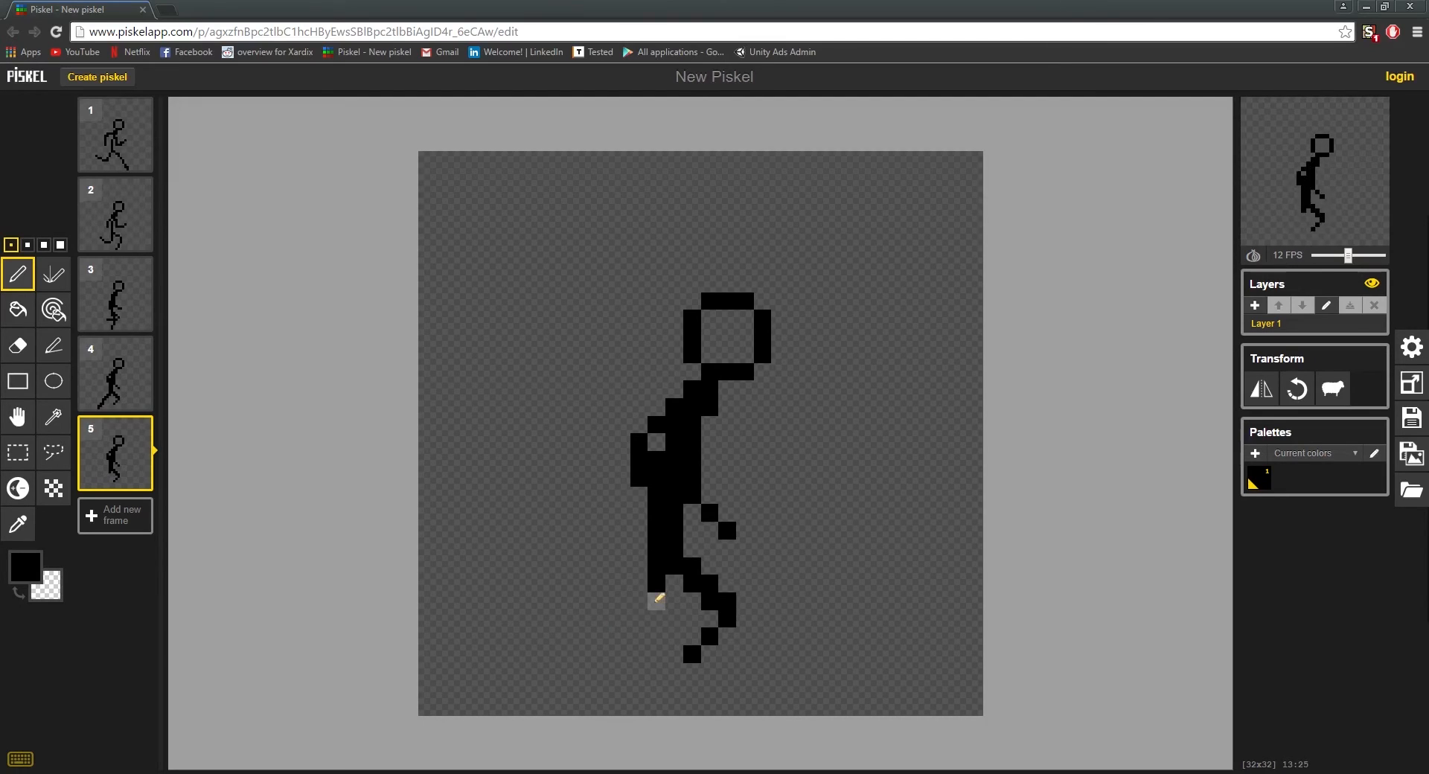
mouse_move(655, 593)
left_mouse_down()
mouse_move(639, 643)
mouse_move(567, 657)
mouse_move(585, 669)
left_mouse_up()
key("ctrl+z")
left_click(619, 649)
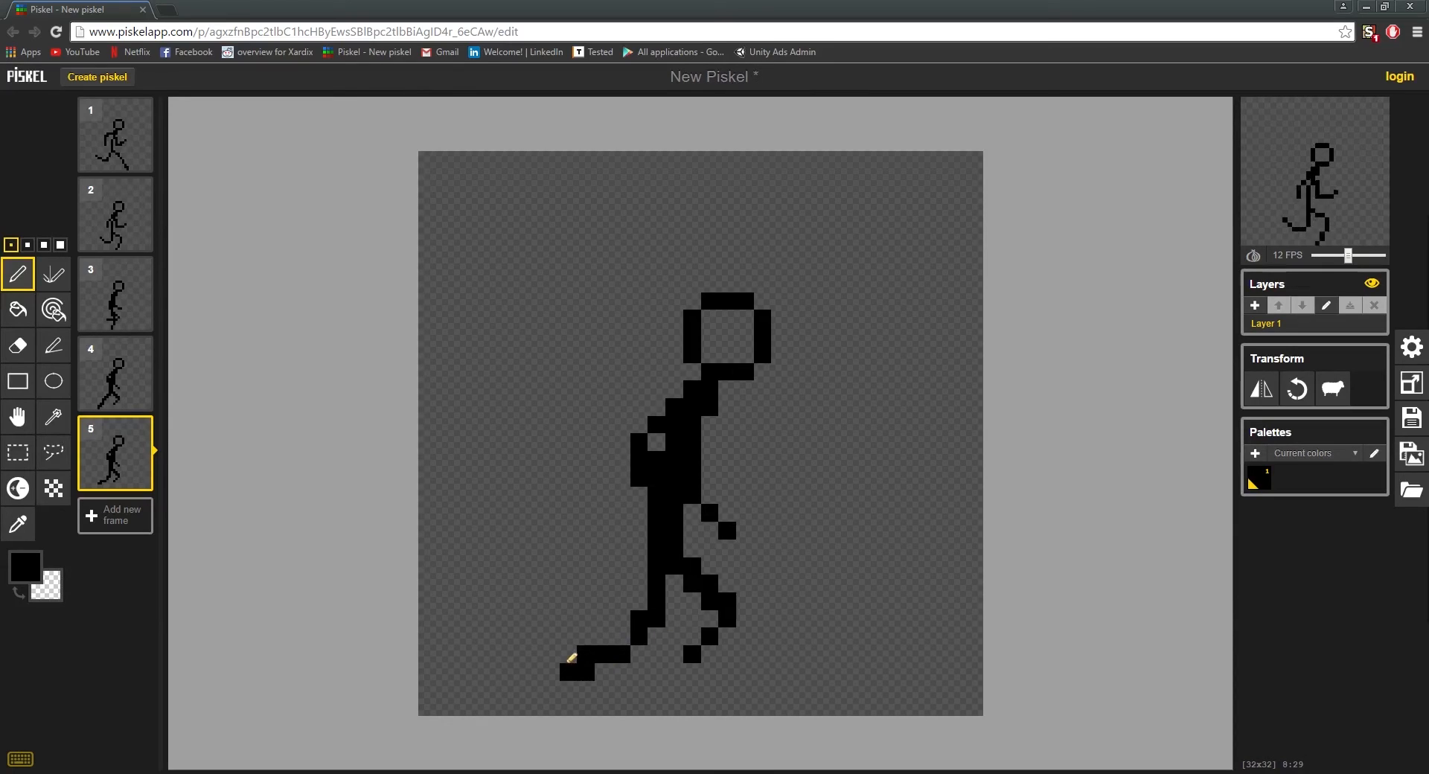
left_click(570, 656)
right_click(569, 672)
right_click(586, 671)
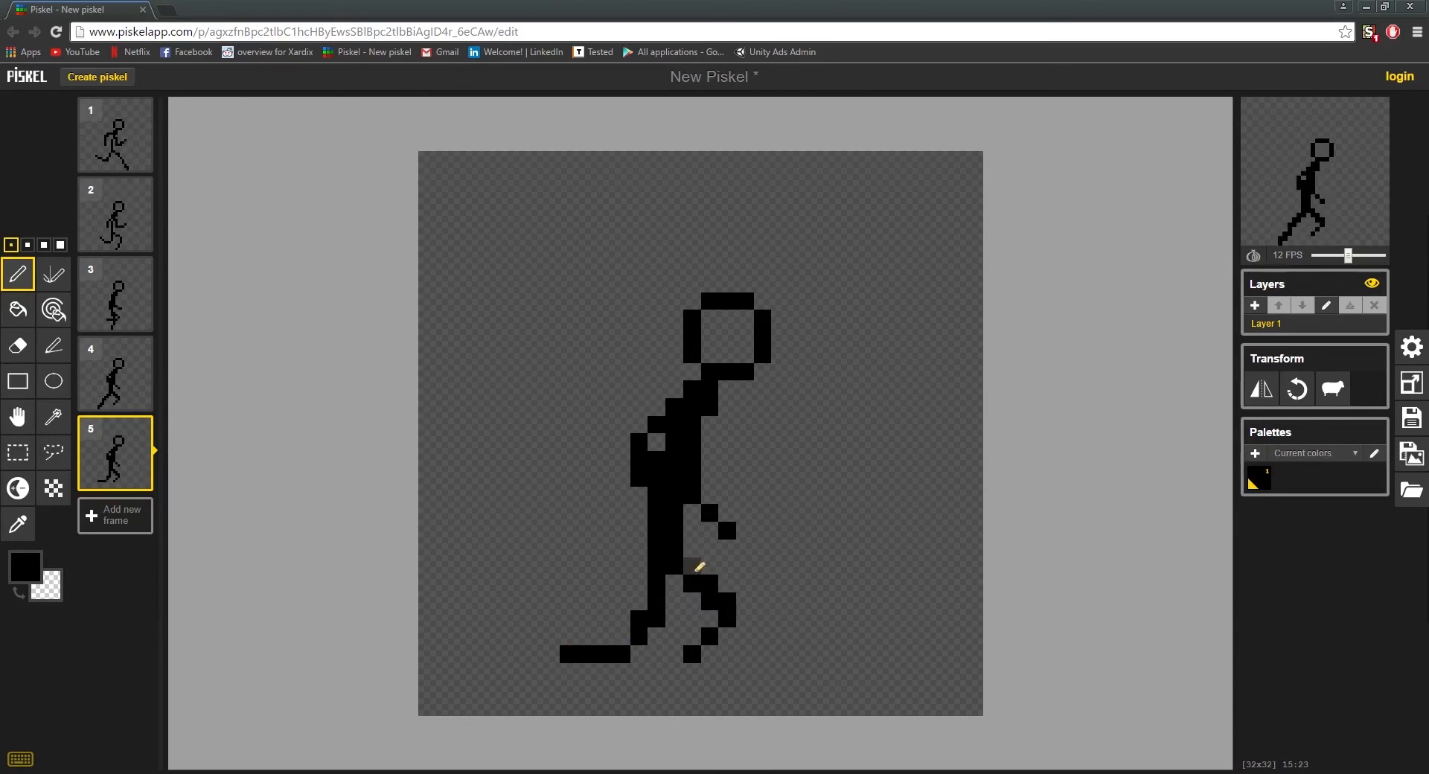
Step: Redraw the front leg in frame 5 striding diagonally forward to the foot, replacing the old bent leg and erasing surplus shin pixels
mouse_move(696, 569)
left_mouse_down()
mouse_move(747, 588)
mouse_move(763, 659)
mouse_move(753, 603)
mouse_move(740, 633)
mouse_move(690, 587)
mouse_move(711, 603)
mouse_move(696, 652)
left_mouse_up()
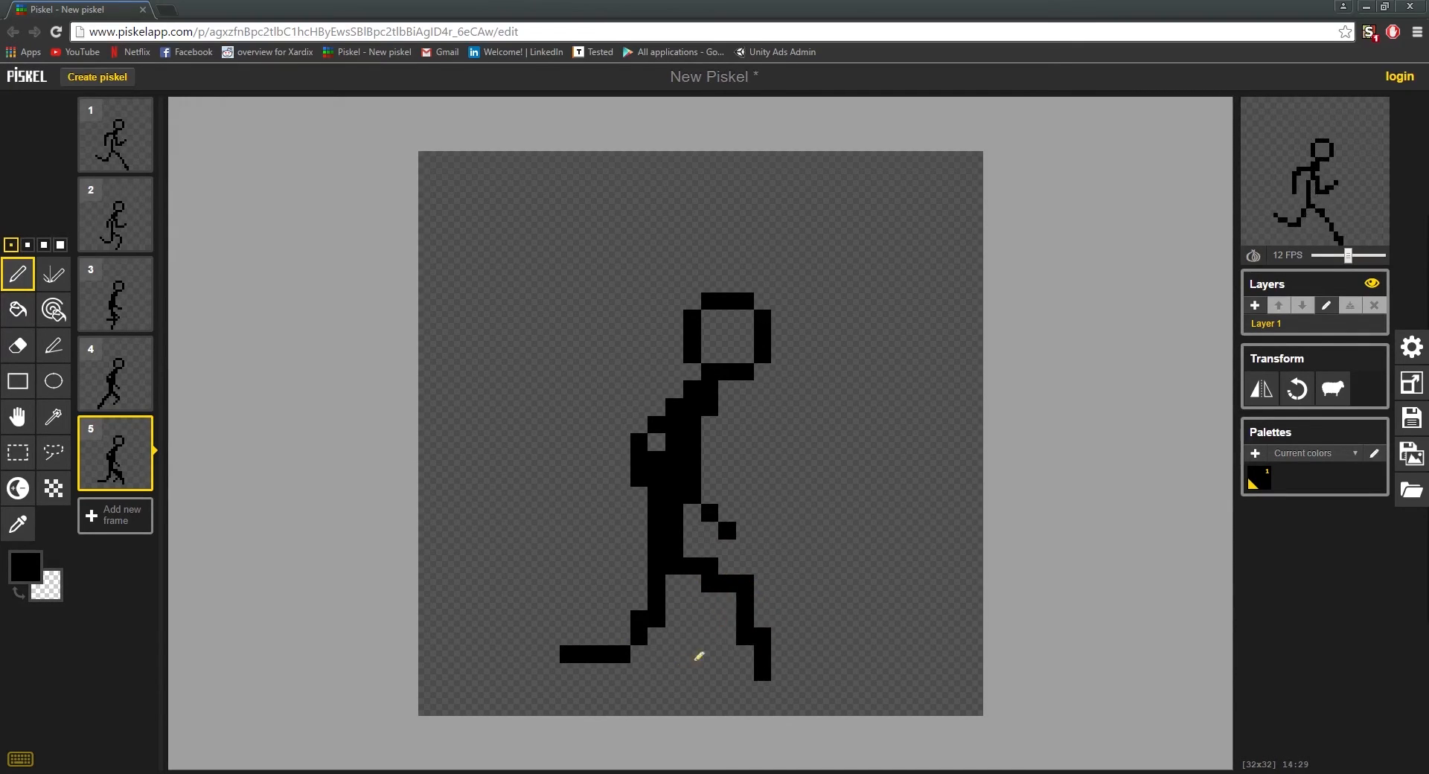
right_click(747, 586)
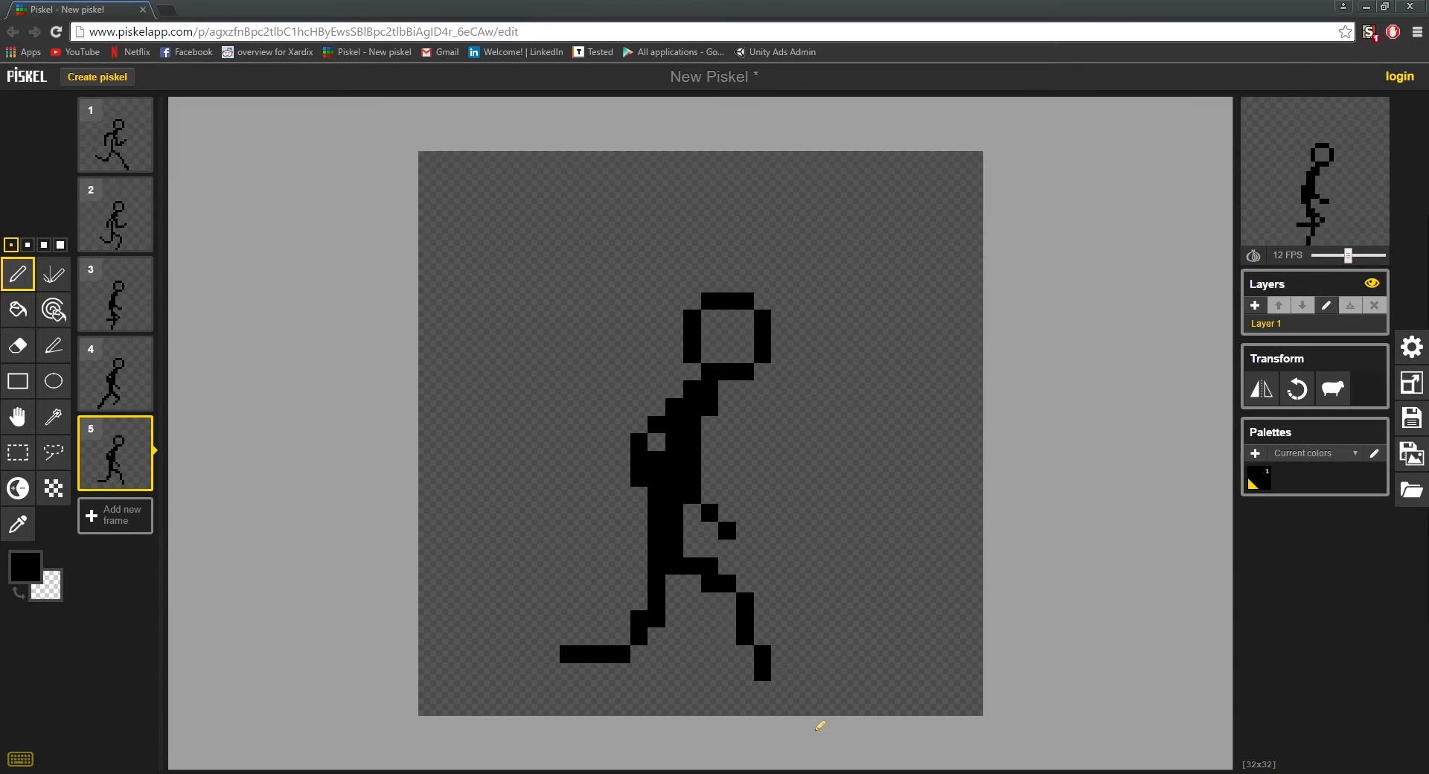
left_click(763, 621)
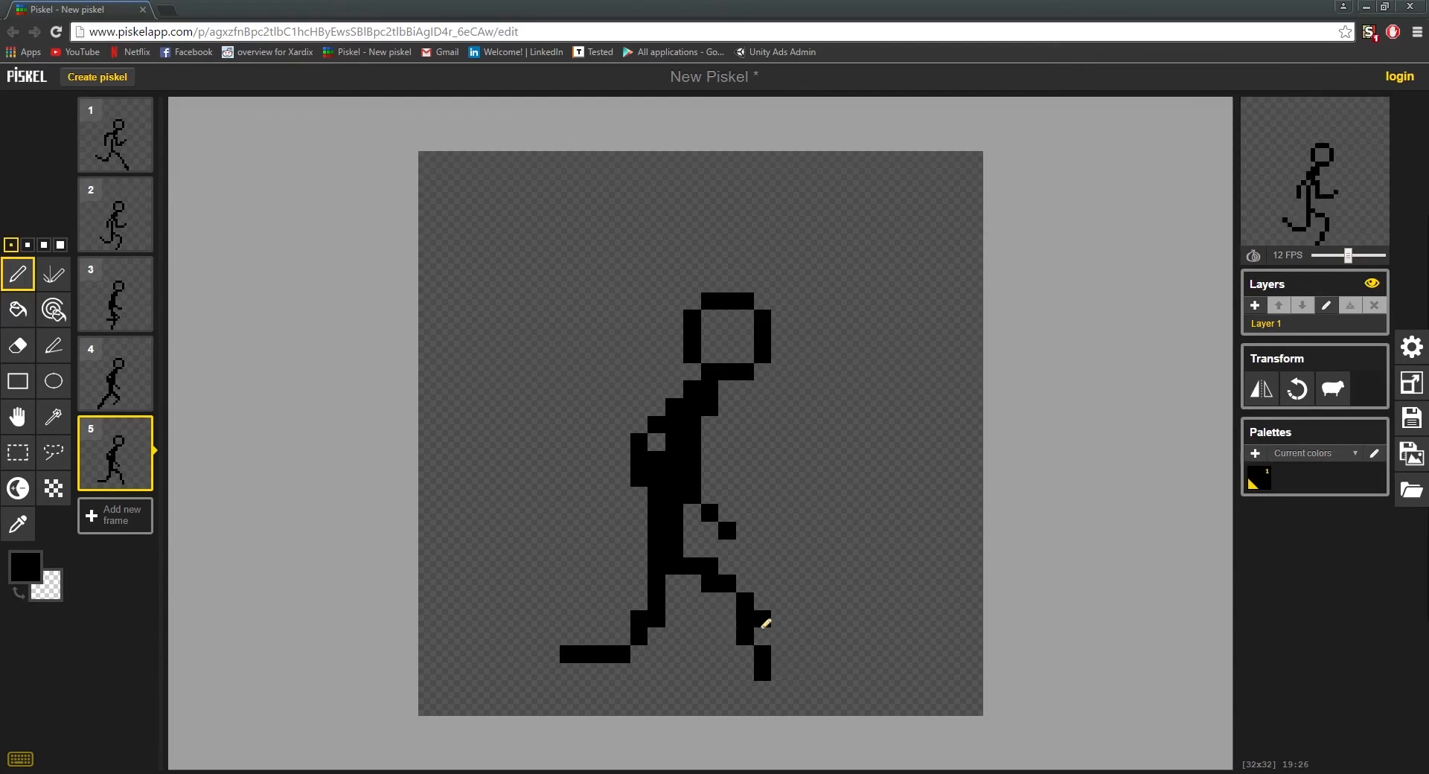
right_click(769, 669)
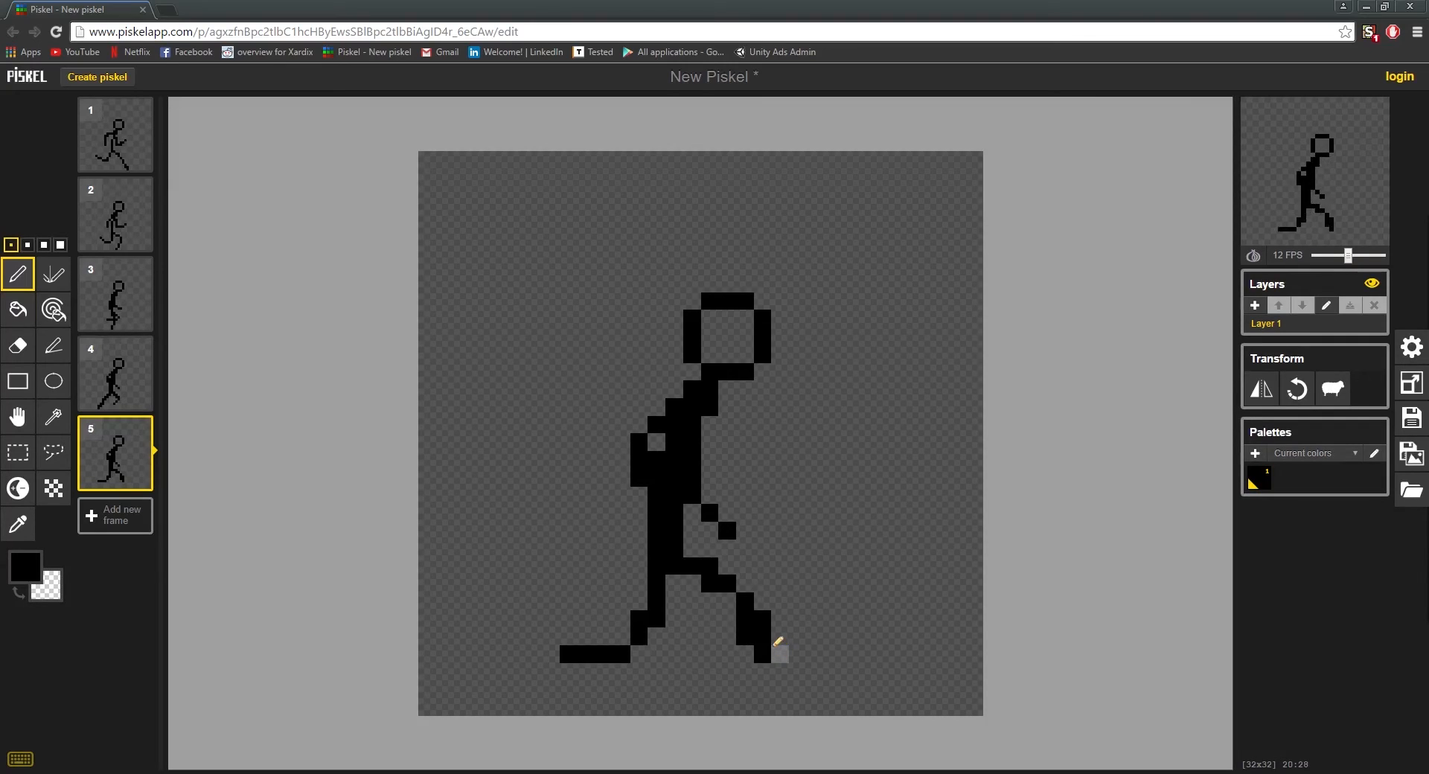
right_click(747, 633)
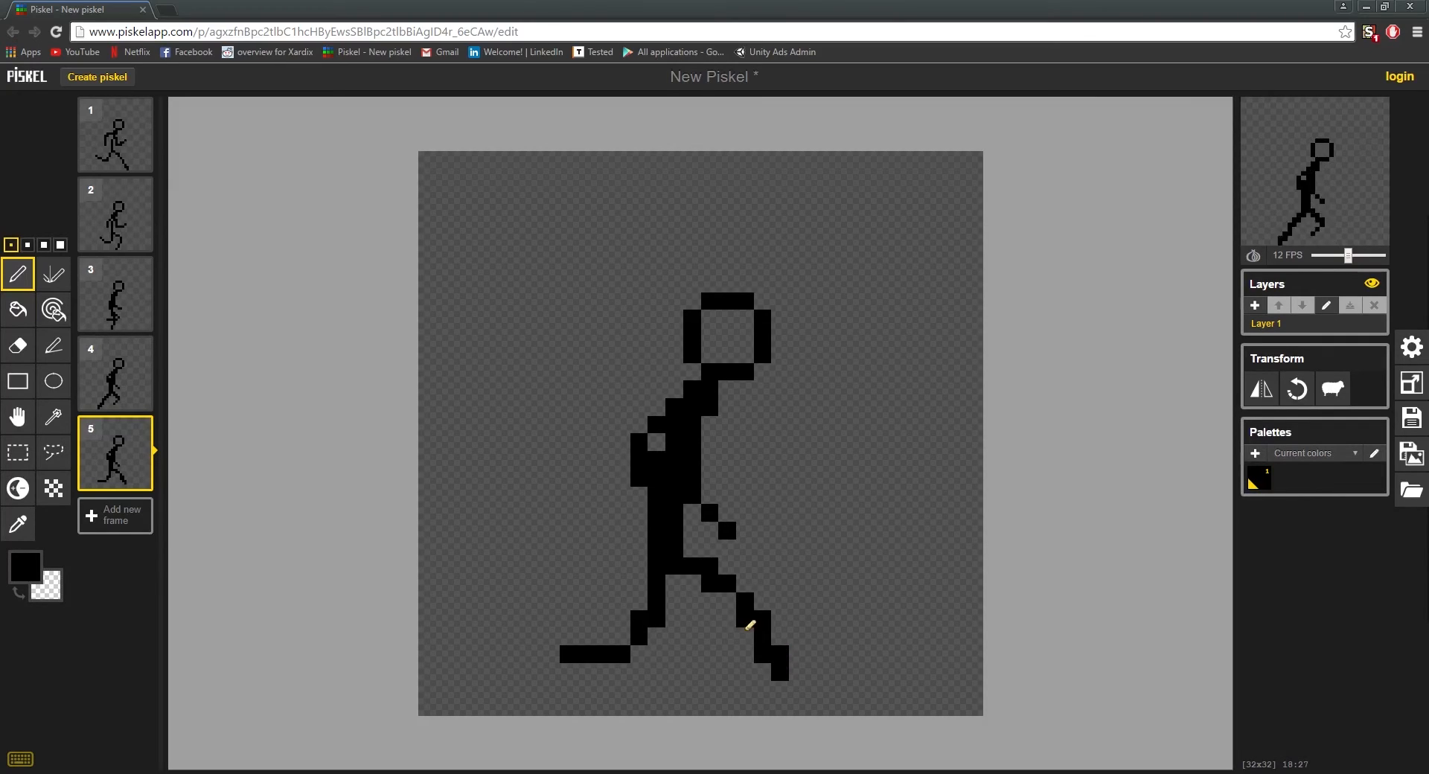
right_click(778, 671)
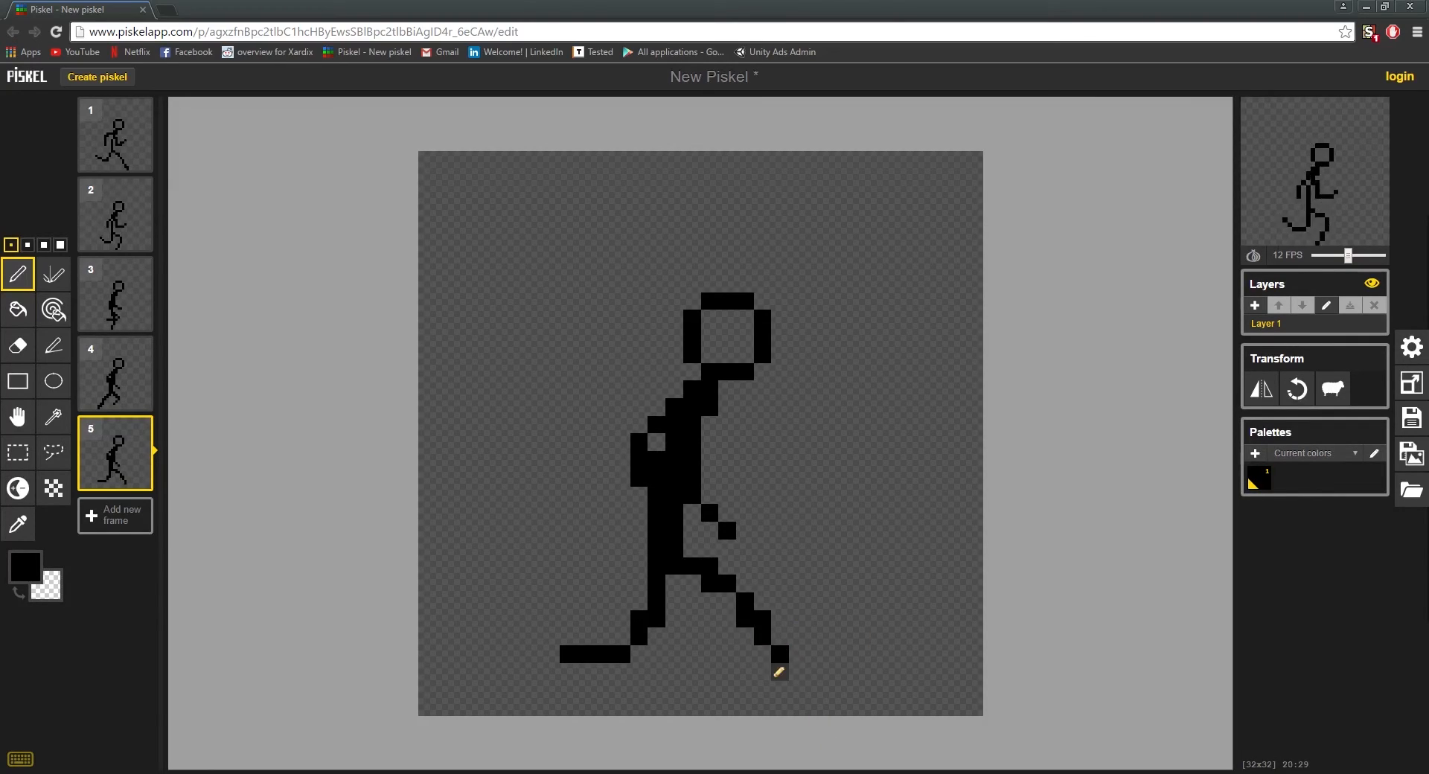
left_click(779, 671)
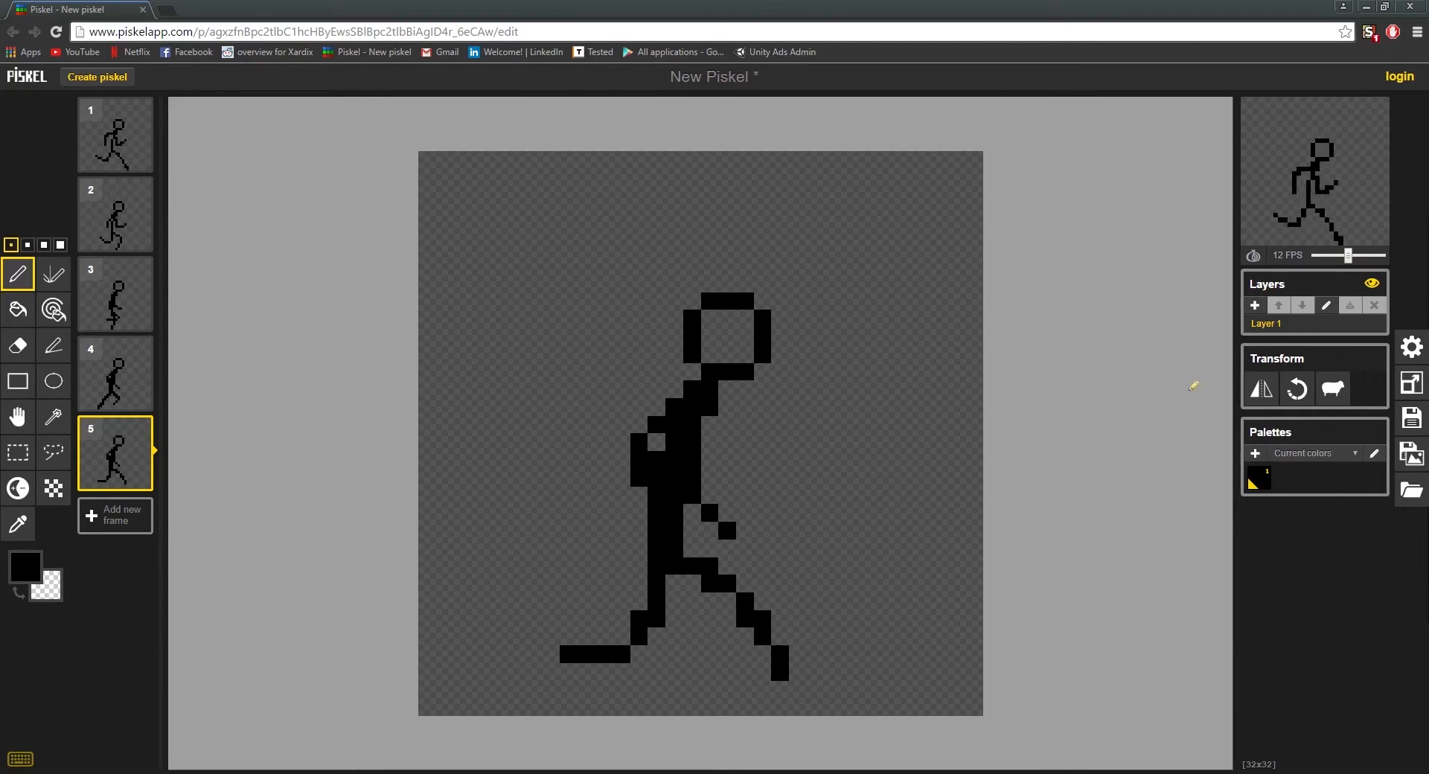
Step: Open the animation preview in a separate window and slow the playback to 10 FPS
mouse_move(1388, 215)
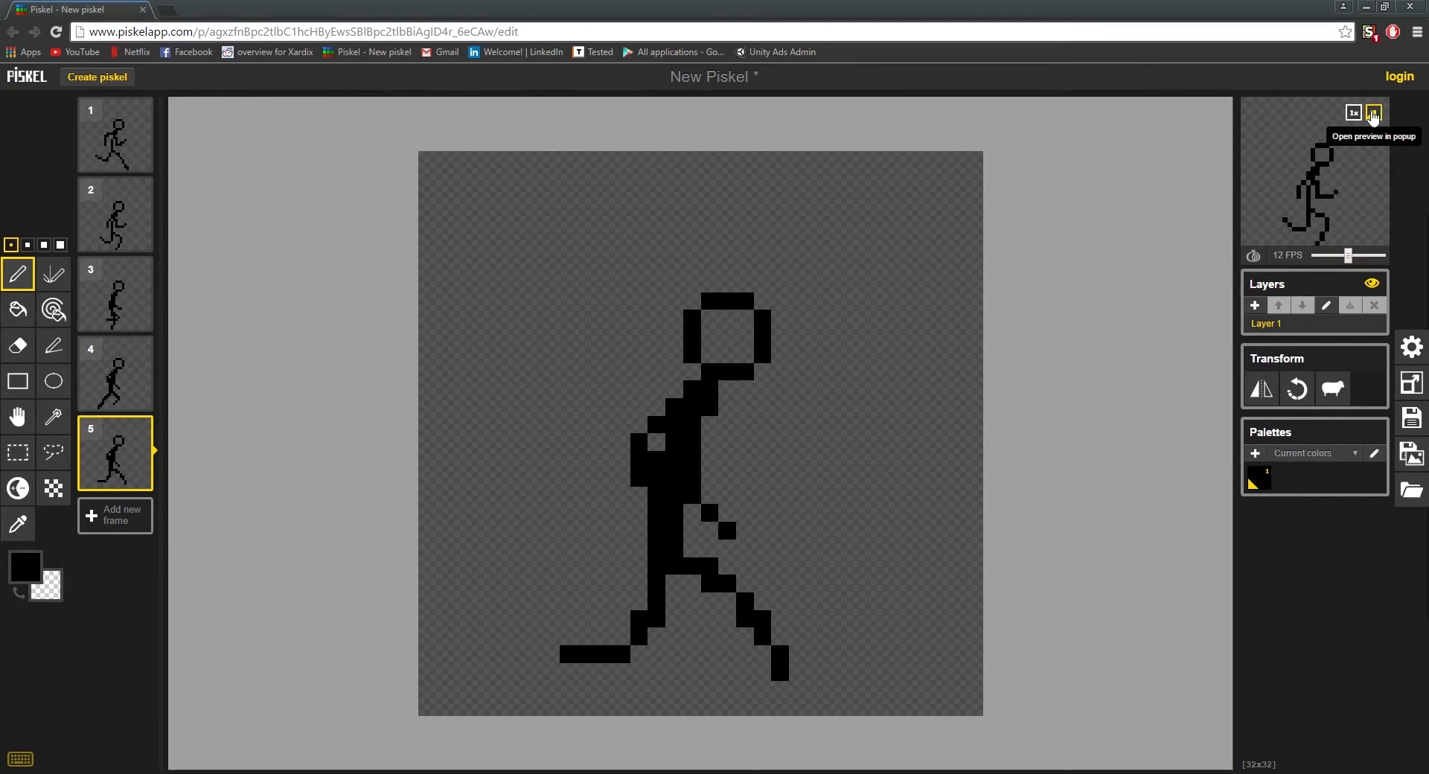
left_click(1373, 113)
left_click_drag(105, 22, 833, 201)
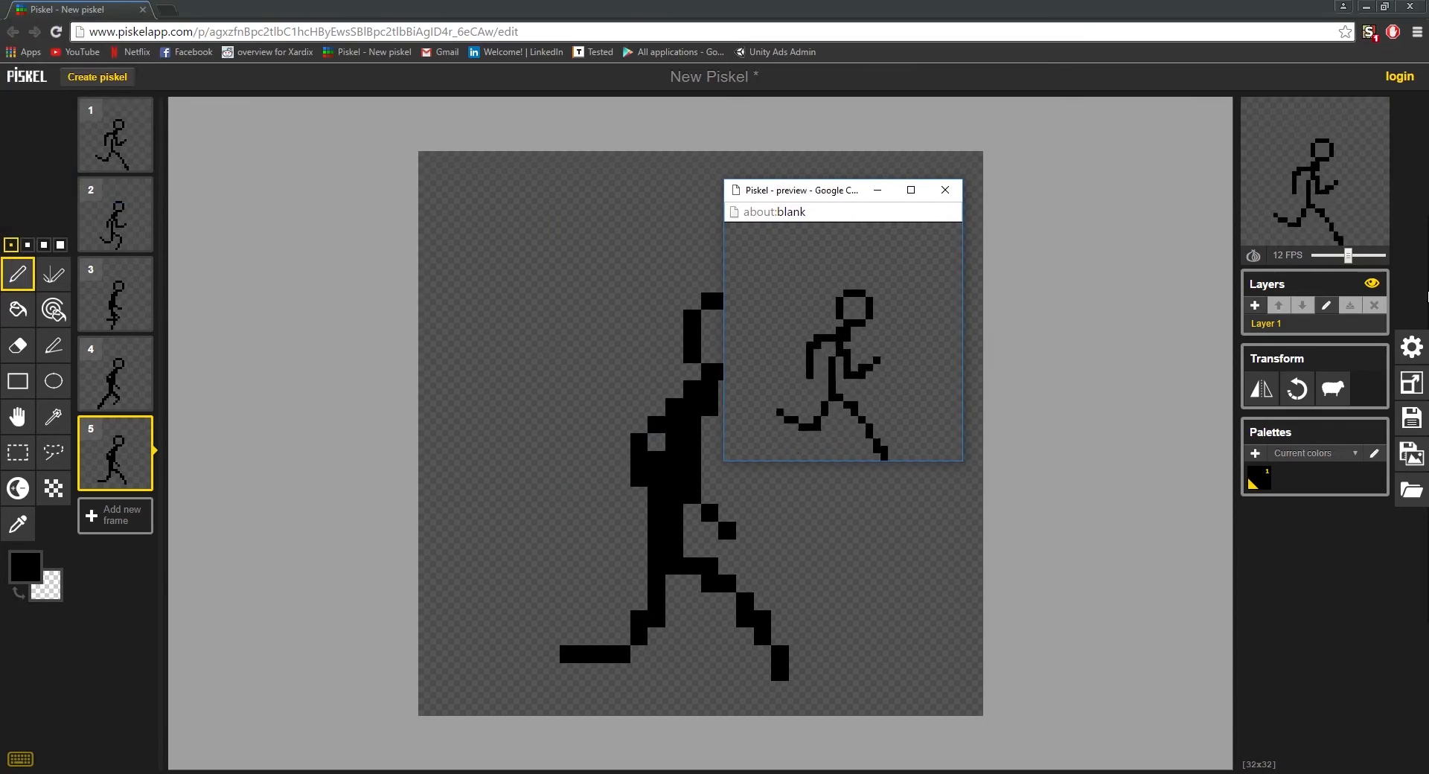
left_click_drag(1347, 255, 1338, 256)
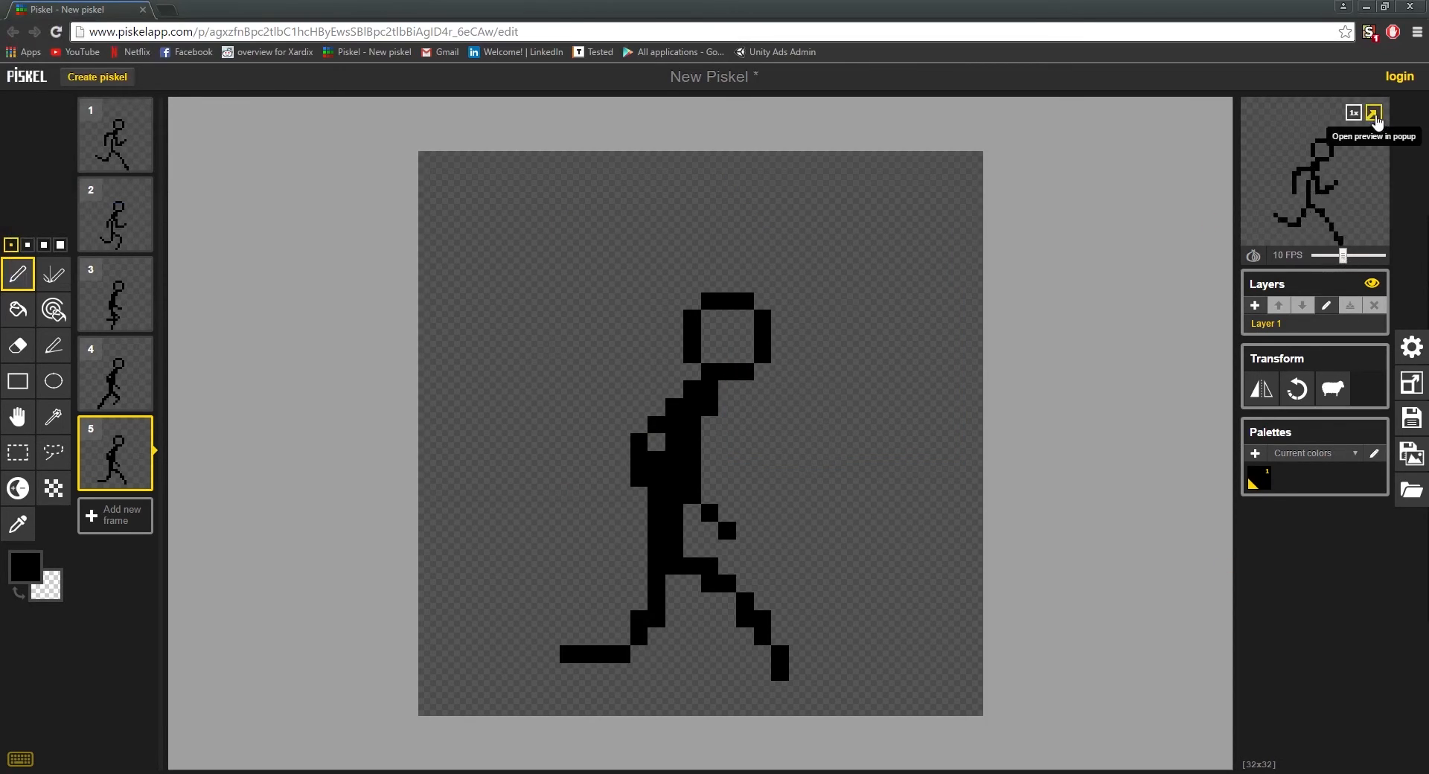
Step: Reopen the animation preview in its own window, enlarge it over the canvas to watch the run cycle, and close it
left_click(1375, 116)
left_click_drag(824, 191, 676, 114)
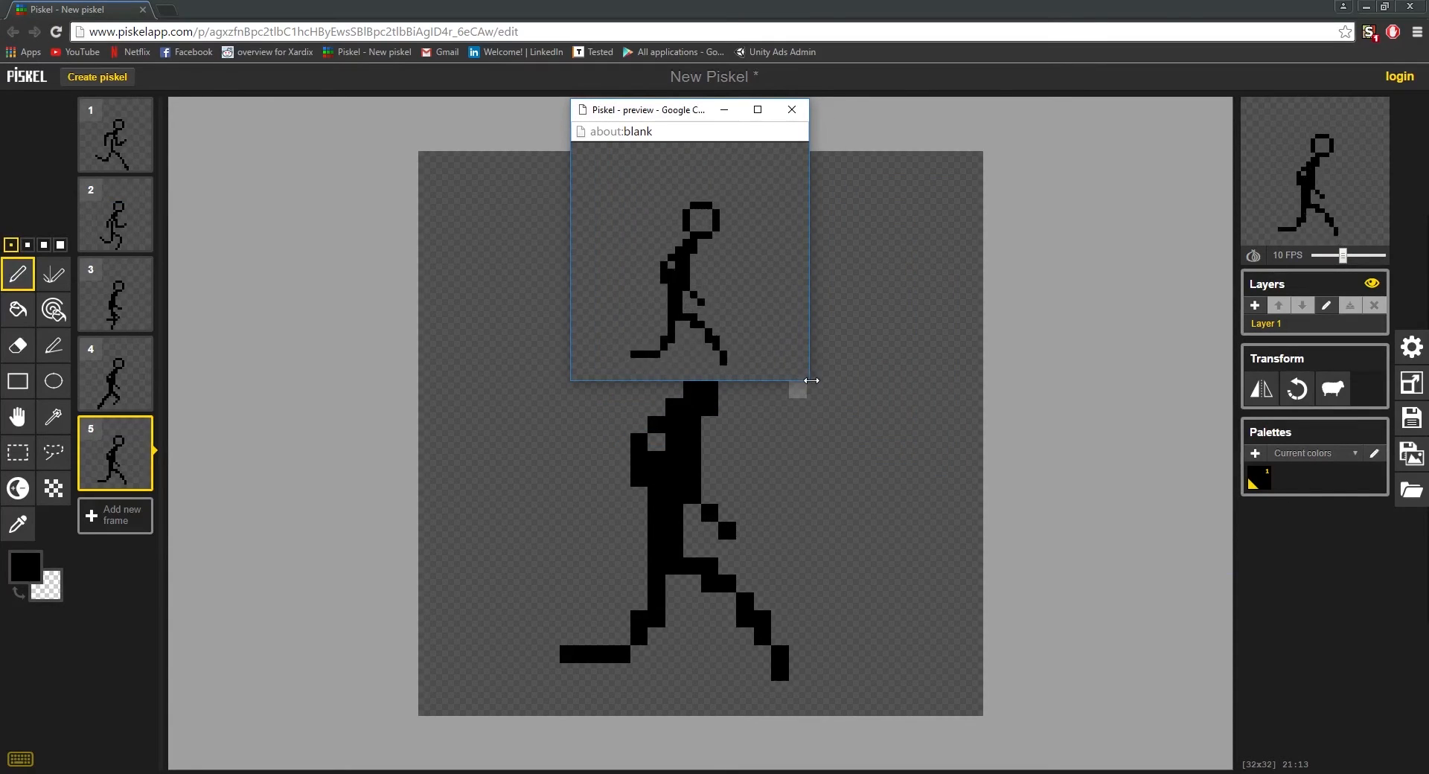
left_click_drag(811, 380, 1103, 511)
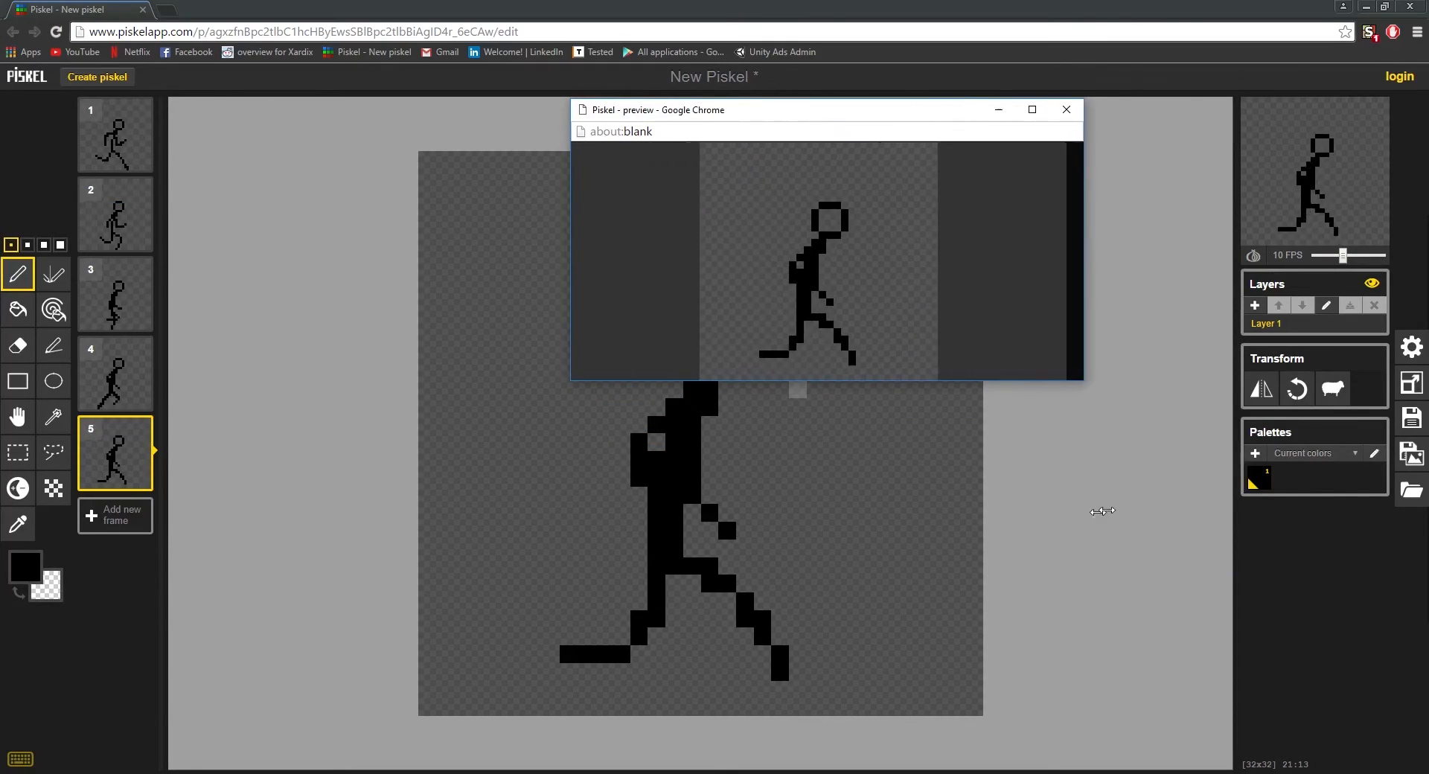
left_click_drag(945, 381, 975, 668)
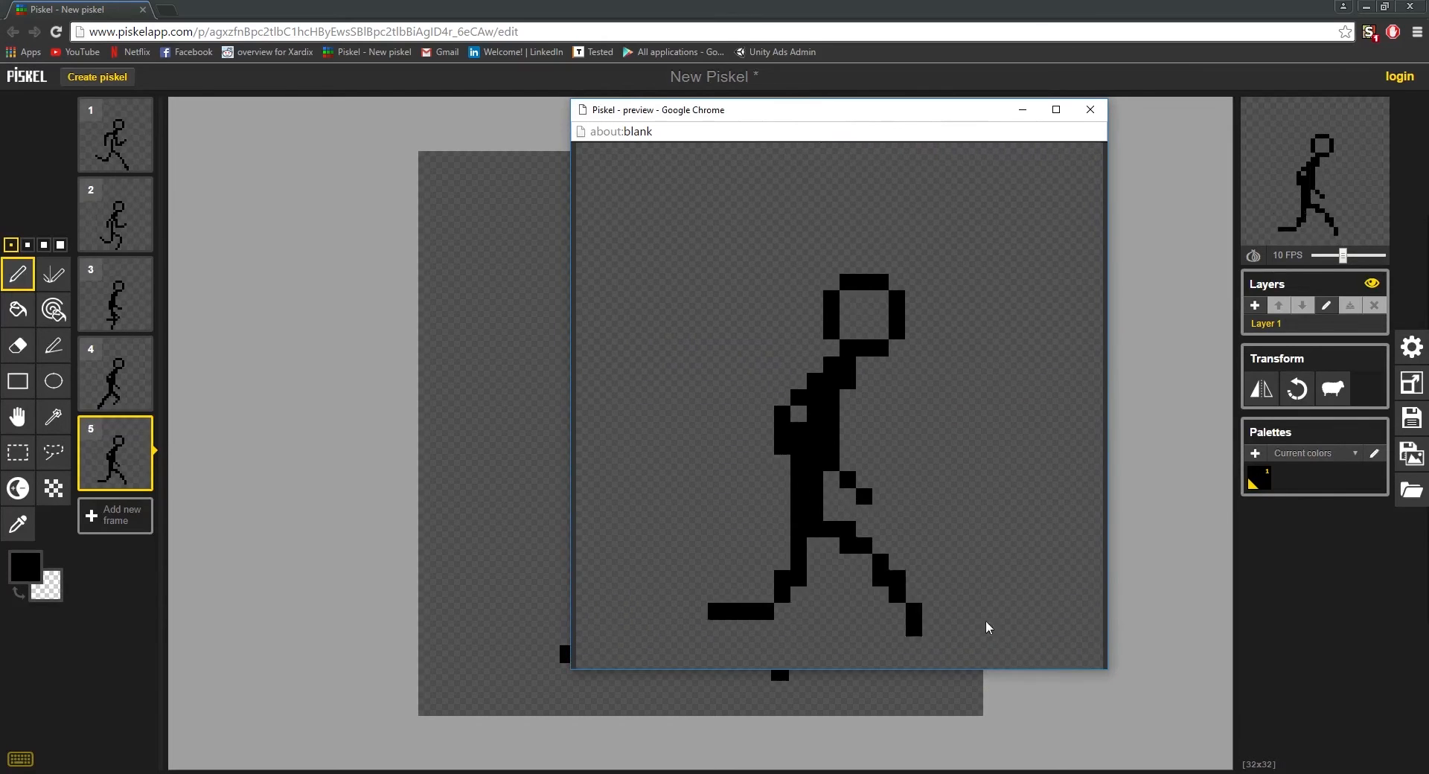
left_click_drag(919, 111, 788, 149)
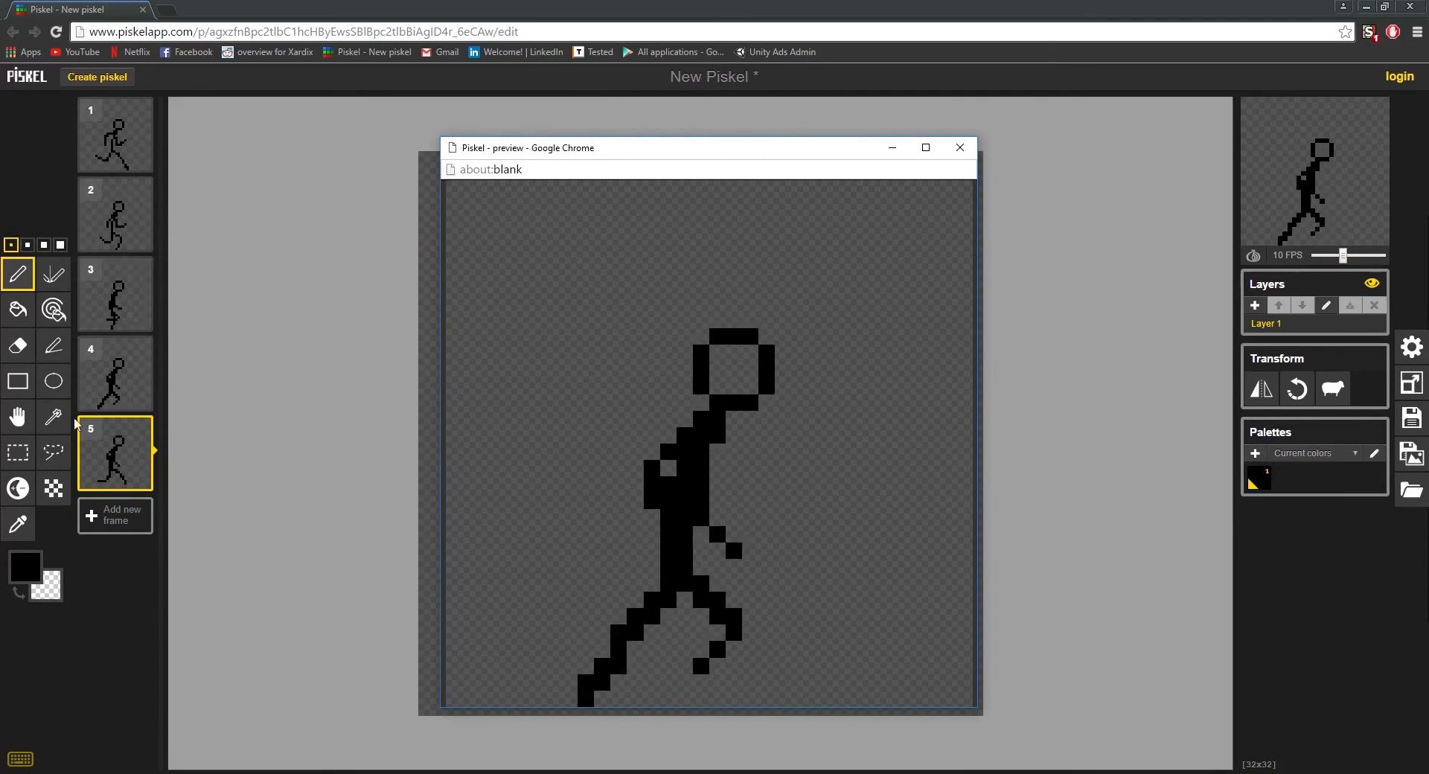
left_click(960, 148)
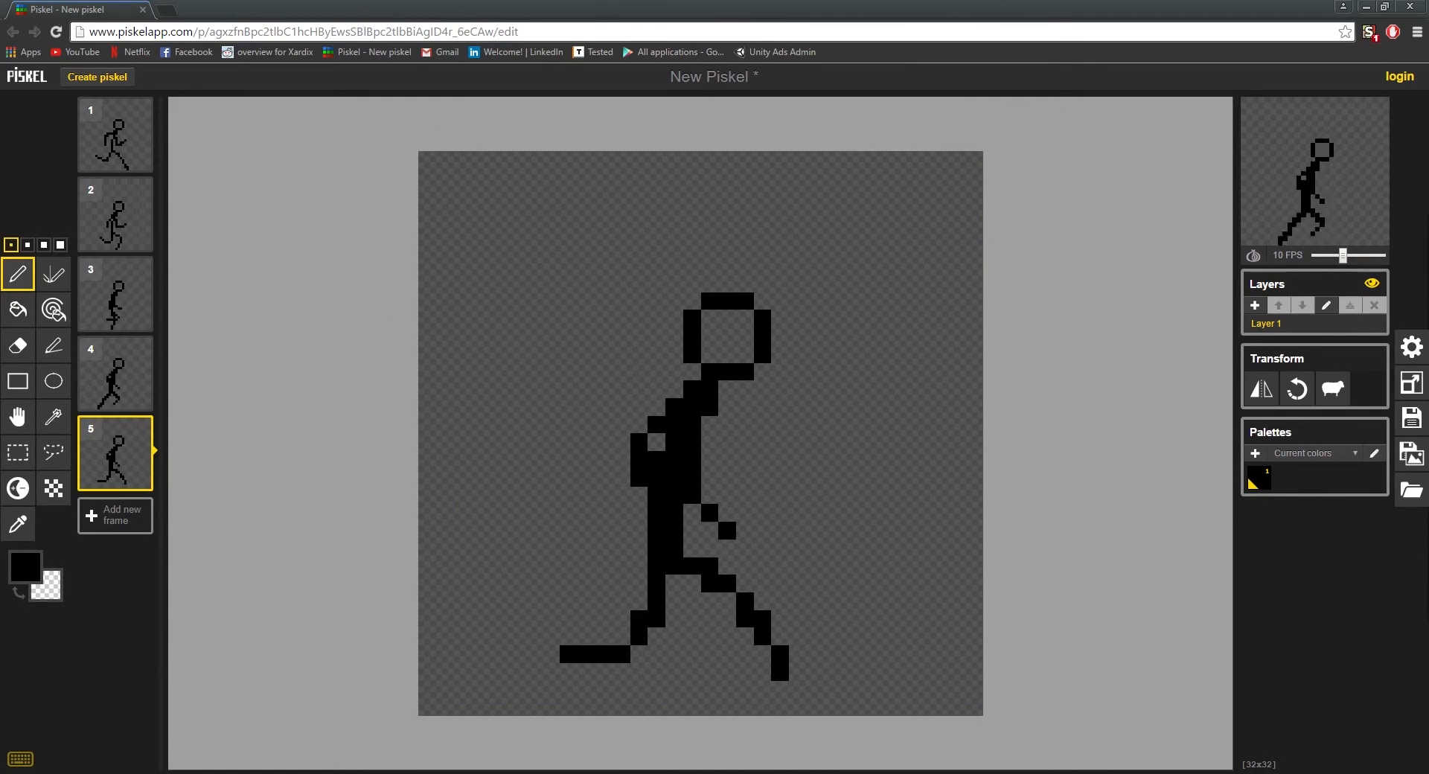
Step: Thicken the torso in frame 1 to match frame 3 by filling the gap between back and front arm down to the hip
scroll(700, 433, "down", 1)
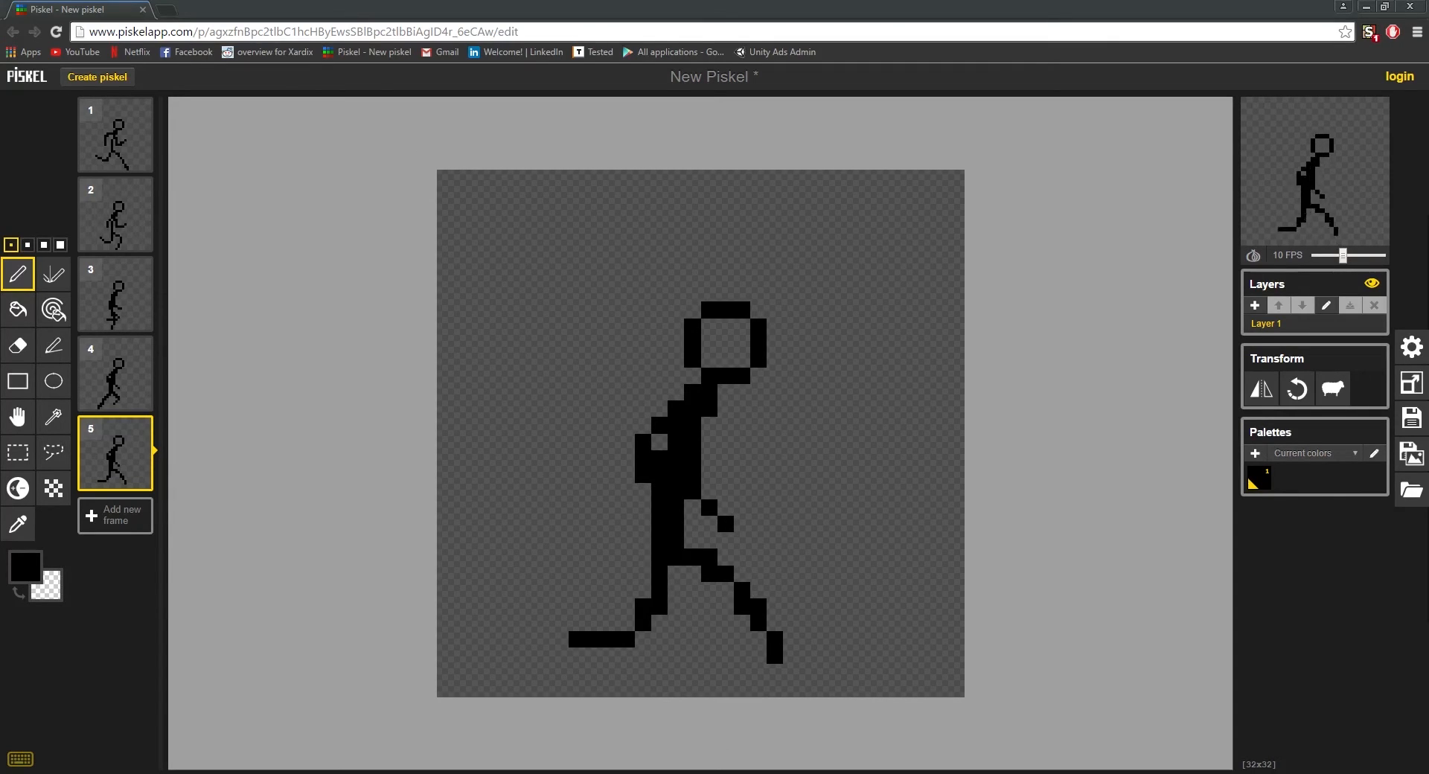
left_click(115, 134)
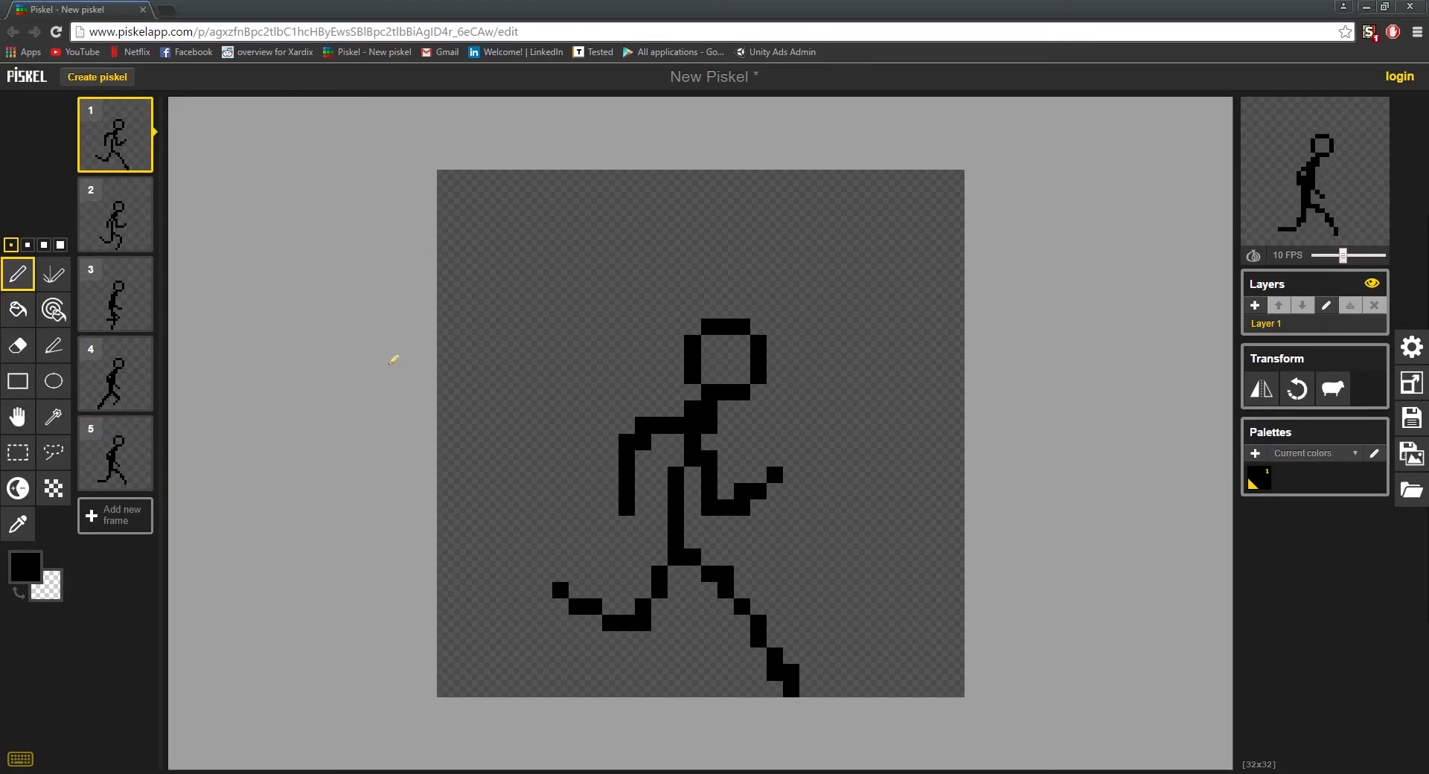
left_click(90, 306)
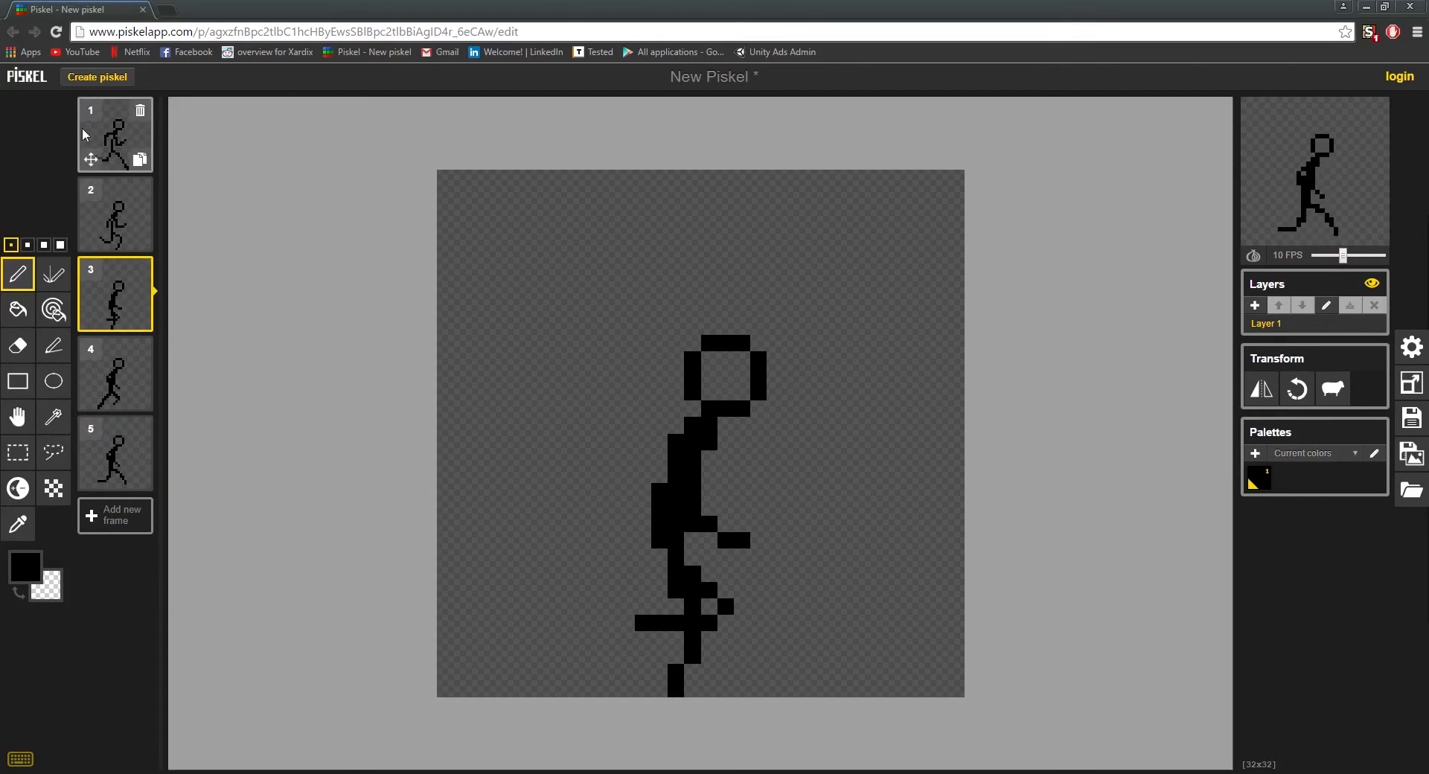
left_click(124, 136)
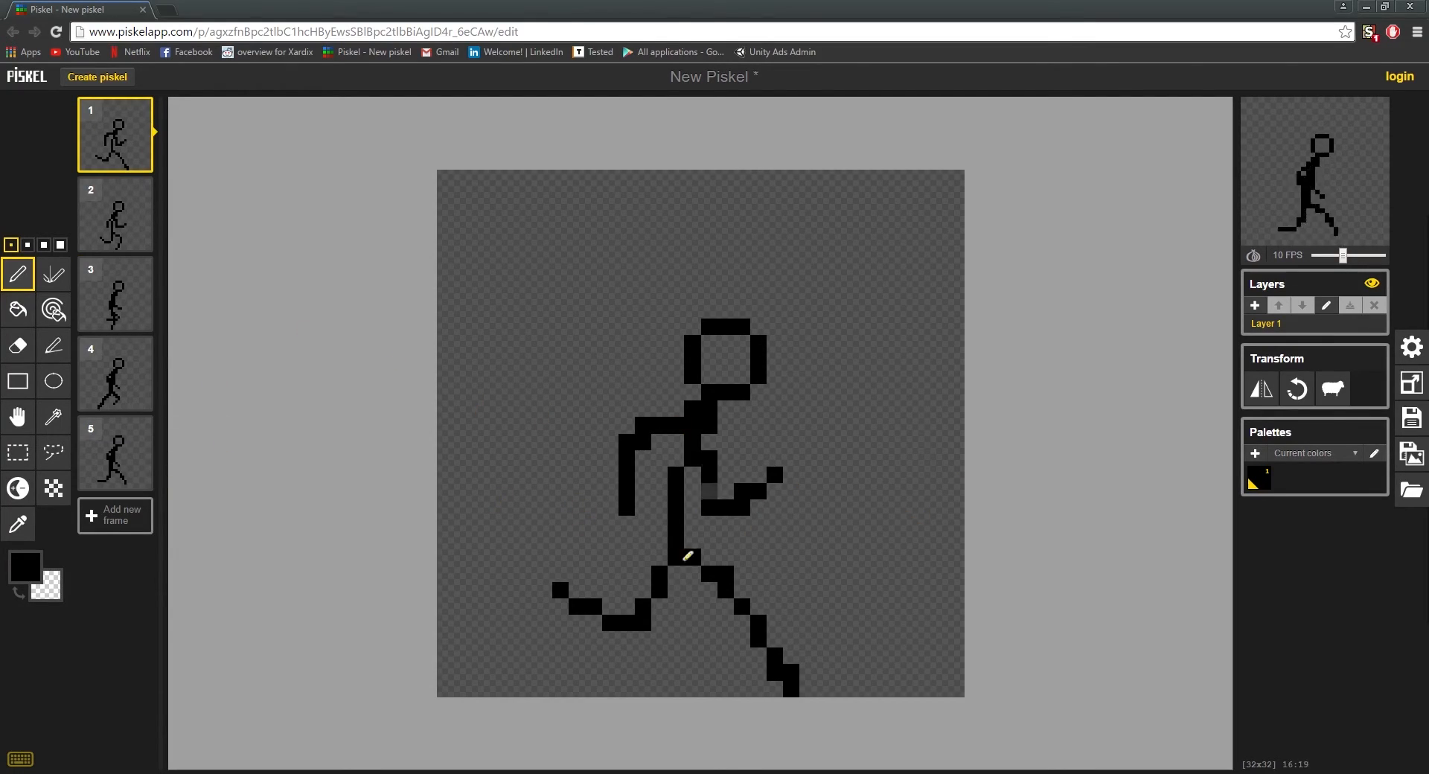
mouse_move(692, 536)
left_mouse_down()
mouse_move(699, 466)
mouse_move(699, 483)
mouse_move(668, 446)
mouse_move(686, 564)
left_mouse_up()
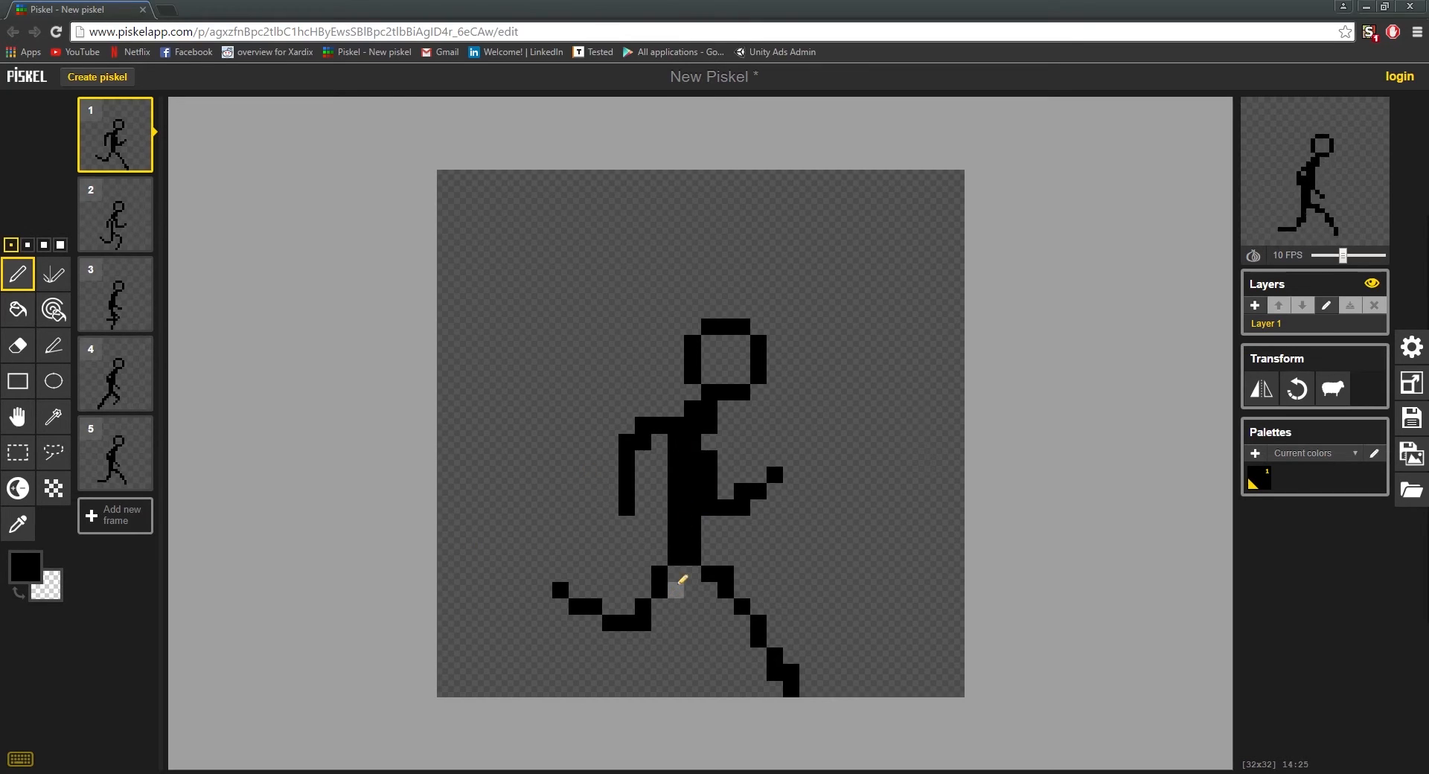
Step: Undo the last torso stroke in frame 1 and try thickening frame 2's torso on the front side, between spine and front arm
key("ctrl+z")
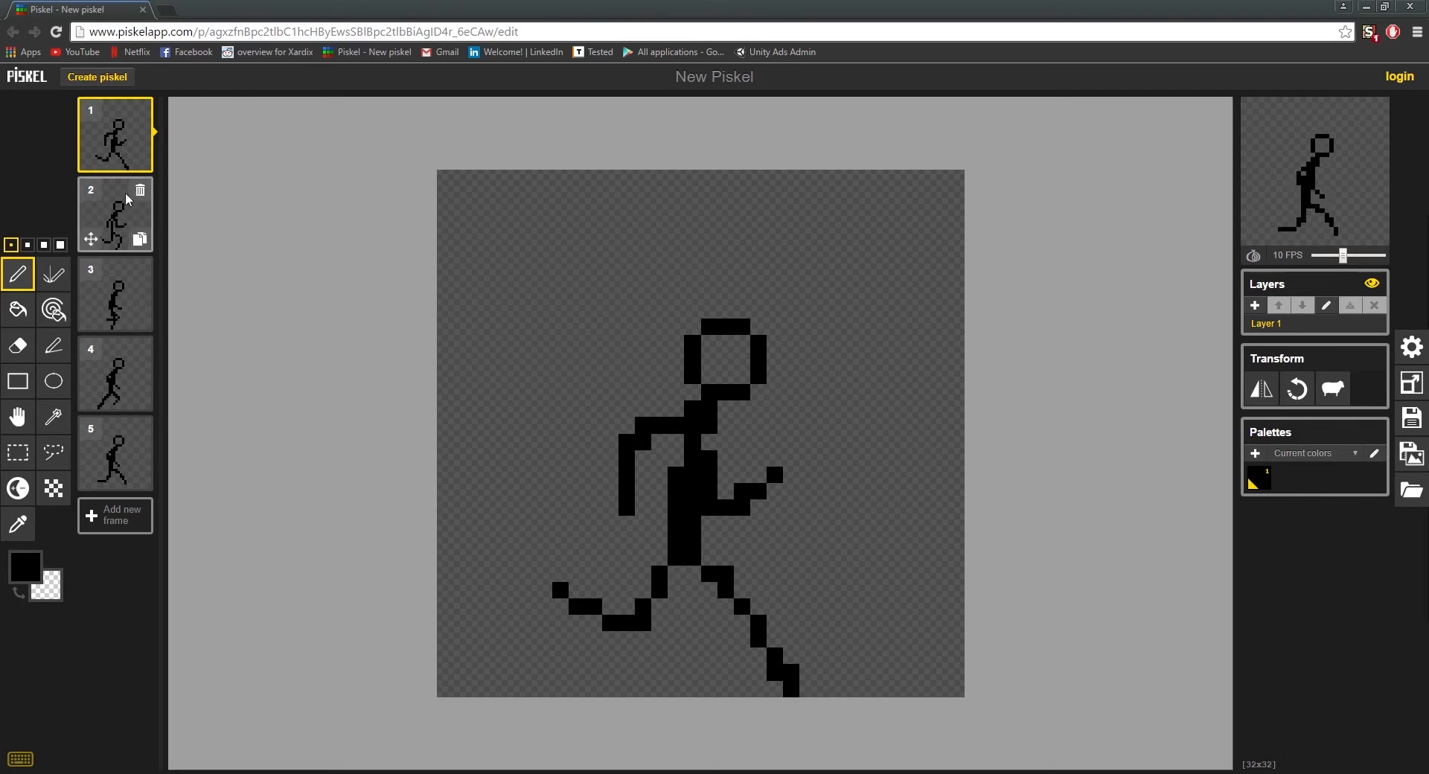
left_click(115, 216)
left_click(643, 506)
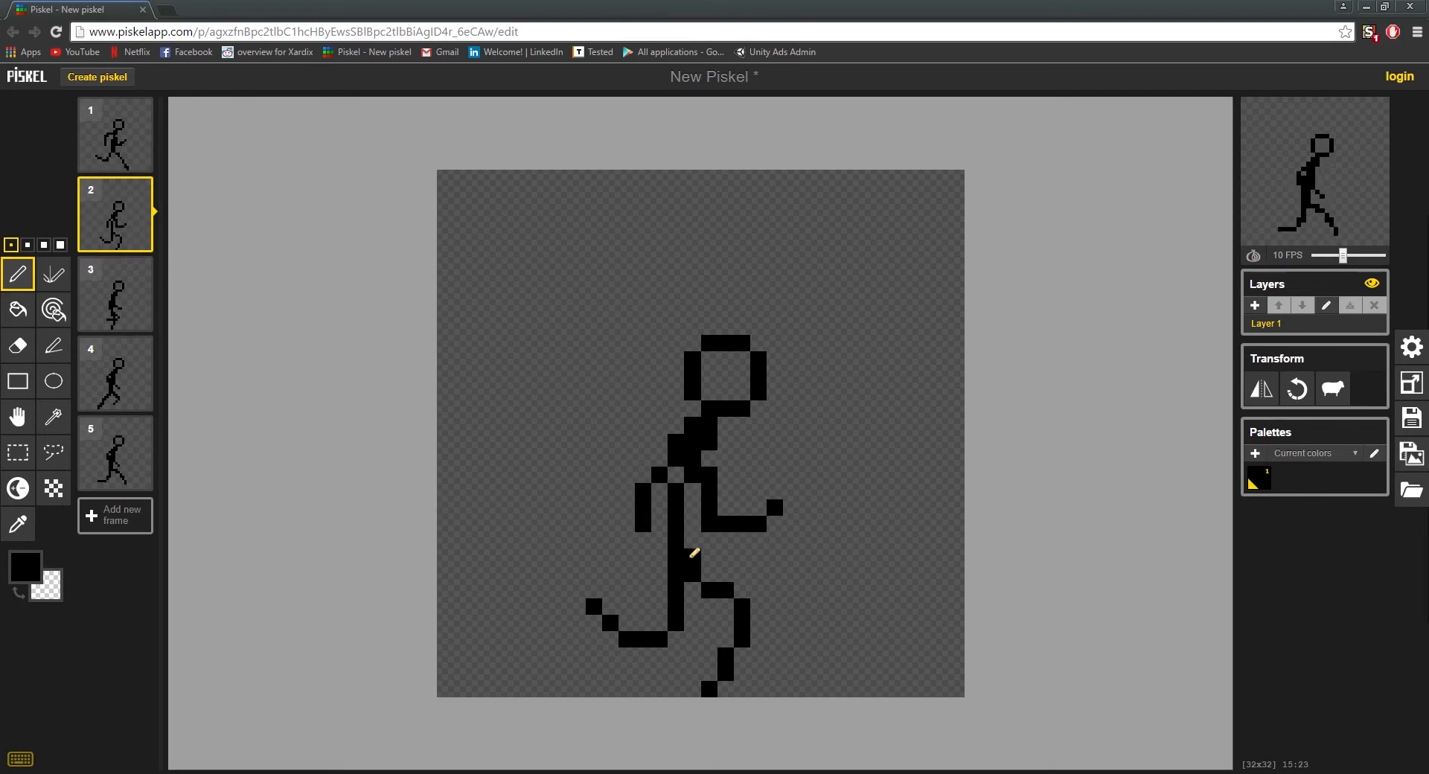
left_click_drag(692, 521, 692, 487)
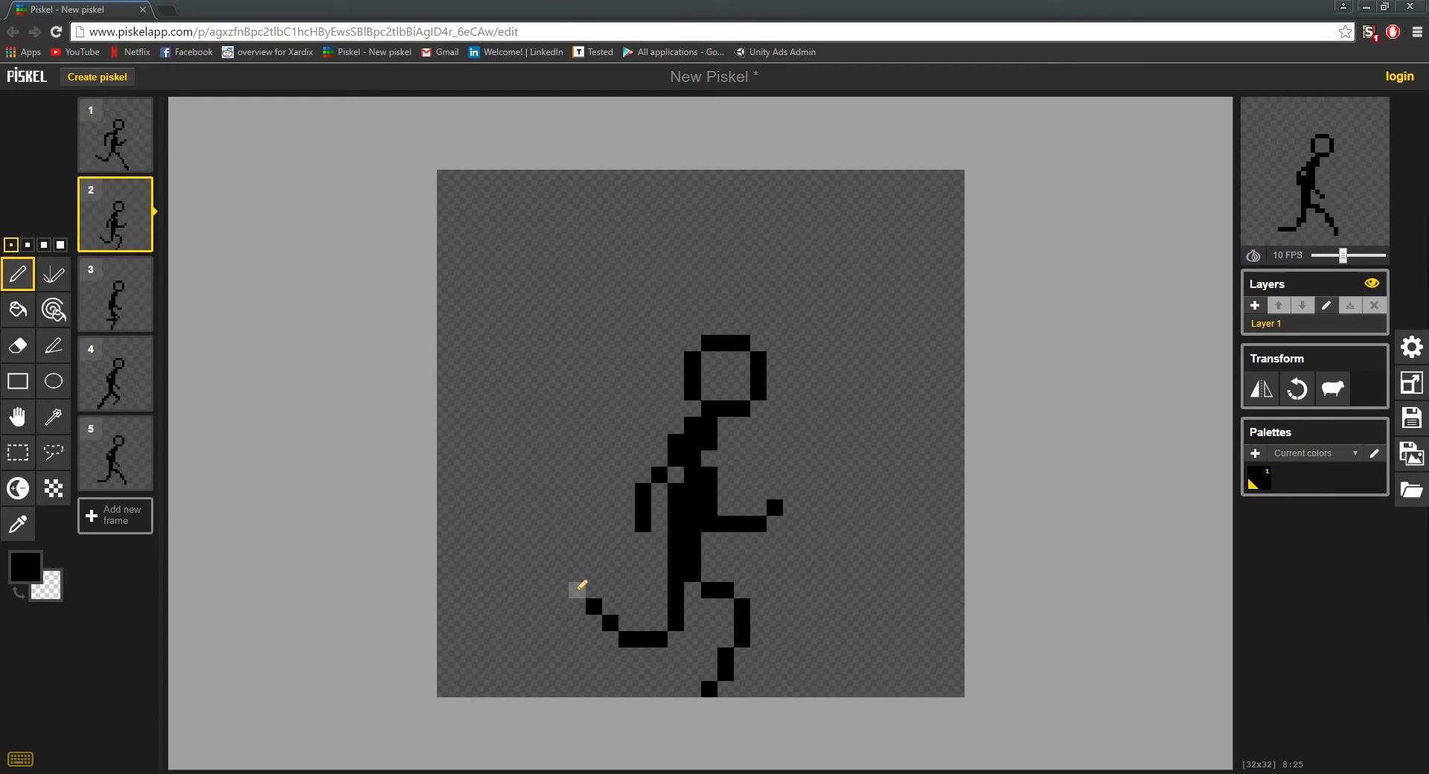
Step: Undo the front-side torso thickening in frames 2 and 1
key("ctrl+z")
key("ctrl+z")
key("ctrl+z")
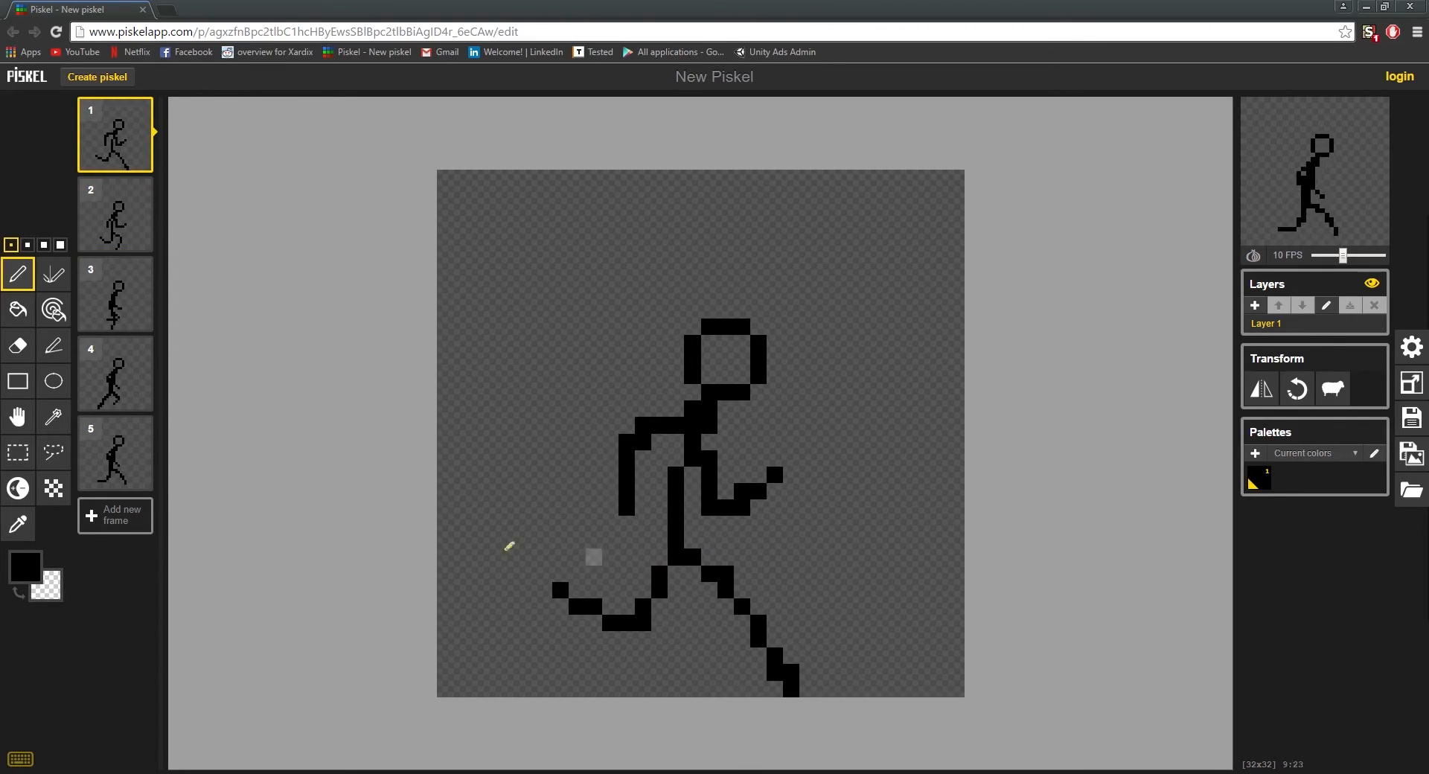
Step: Thicken the torso by one pixel column on its back side in frames 1 and 2, filling the gap below the back shoulder
mouse_move(660, 543)
left_mouse_down()
mouse_move(659, 557)
mouse_move(665, 486)
left_mouse_up()
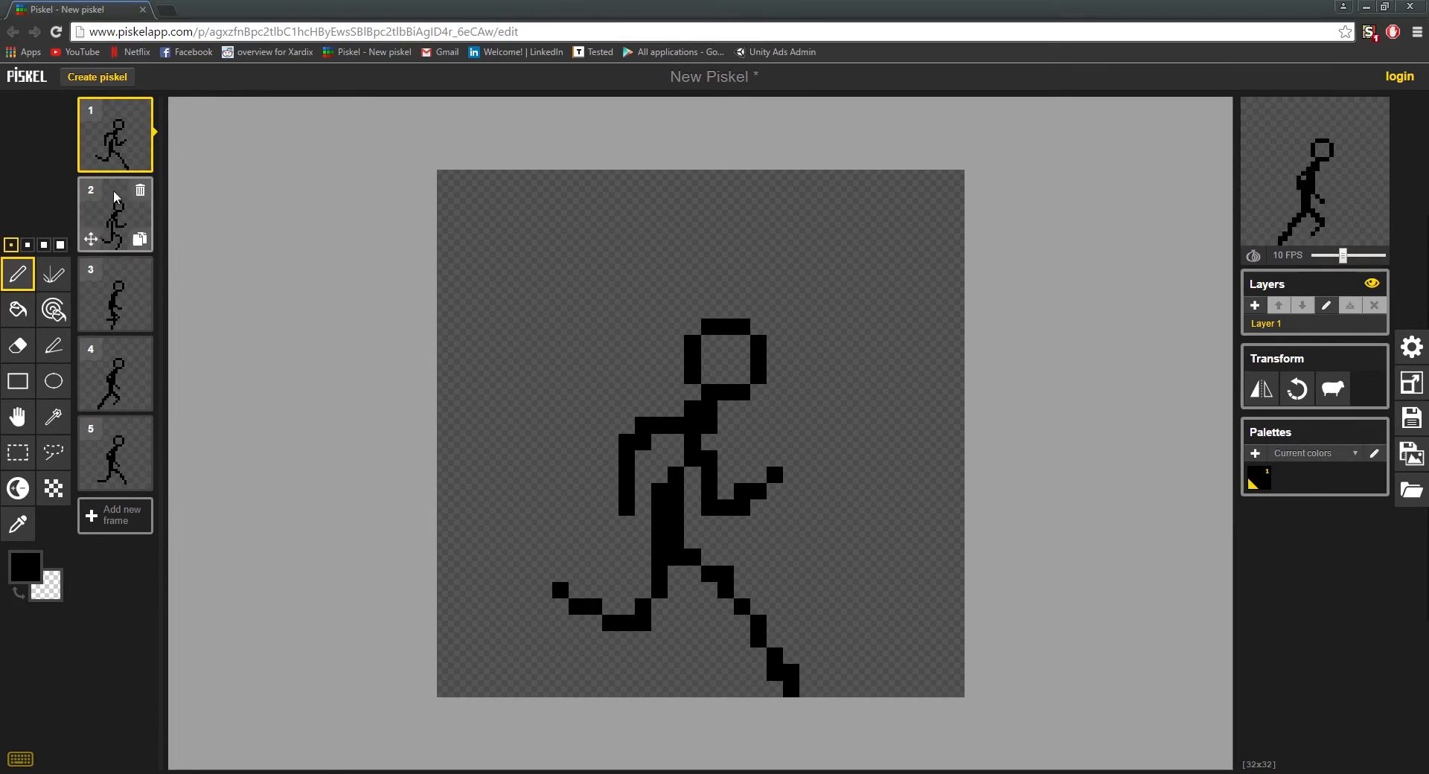
mouse_move(673, 460)
left_mouse_down()
mouse_move(674, 445)
mouse_move(660, 462)
left_mouse_up()
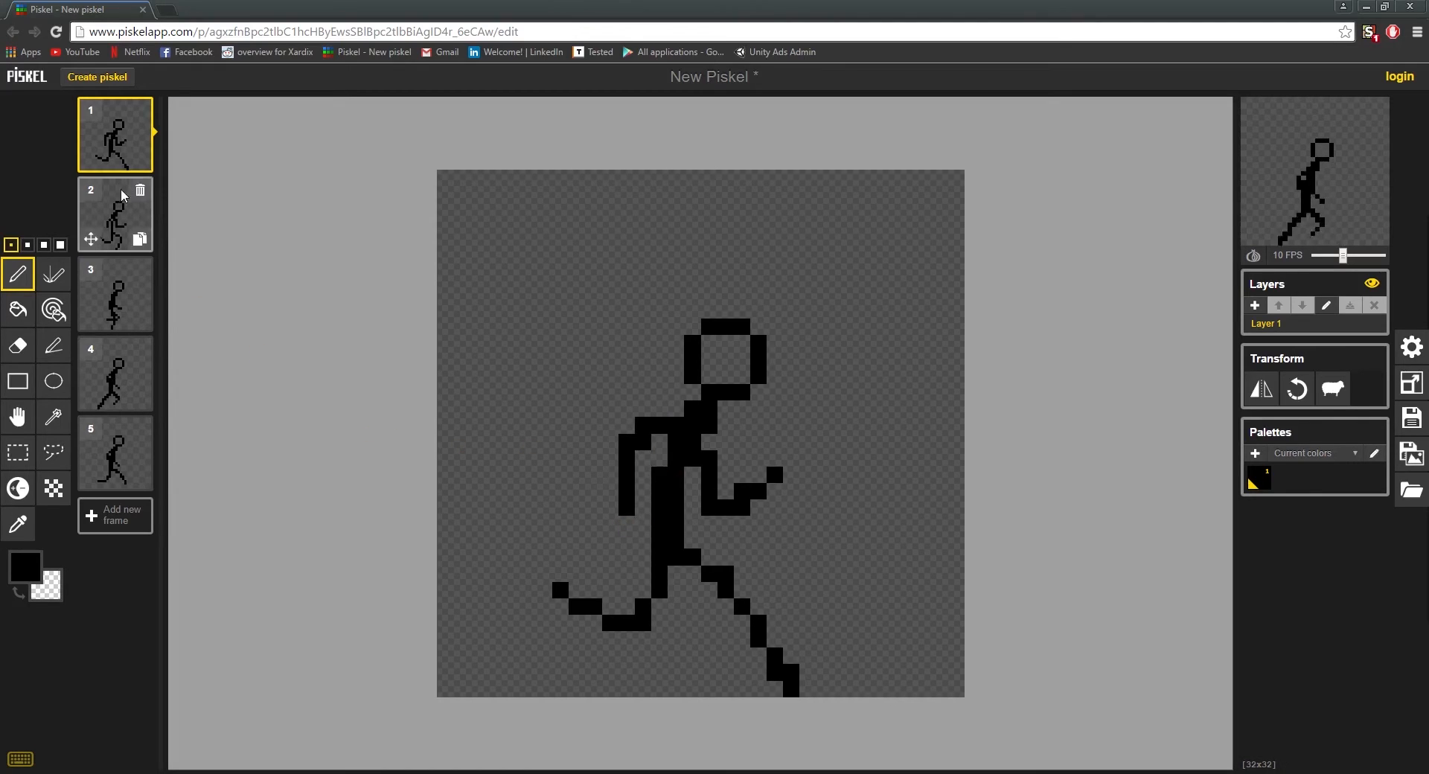
left_click(115, 227)
mouse_move(683, 483)
left_mouse_down()
mouse_move(666, 495)
mouse_move(659, 555)
mouse_move(677, 555)
left_mouse_up()
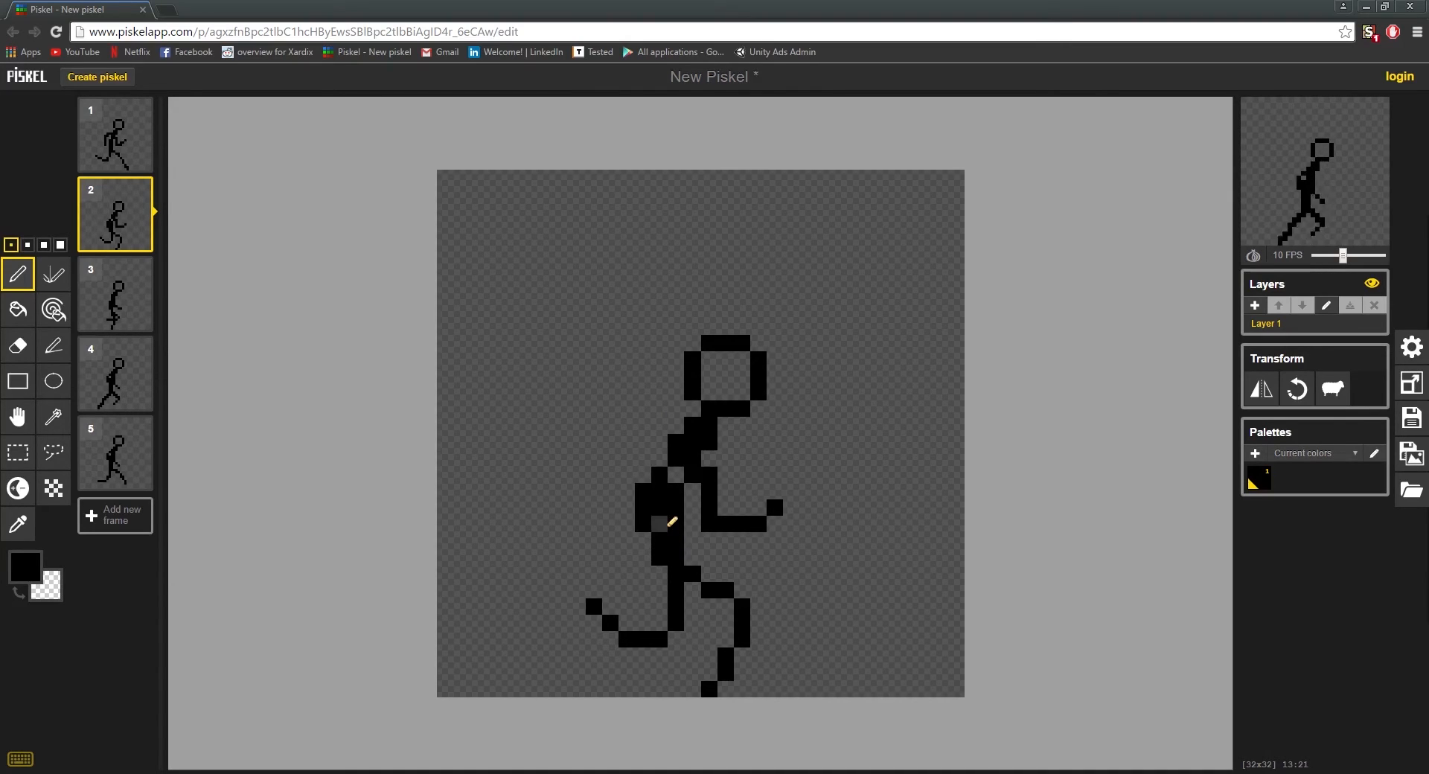
left_click_drag(677, 491, 676, 475)
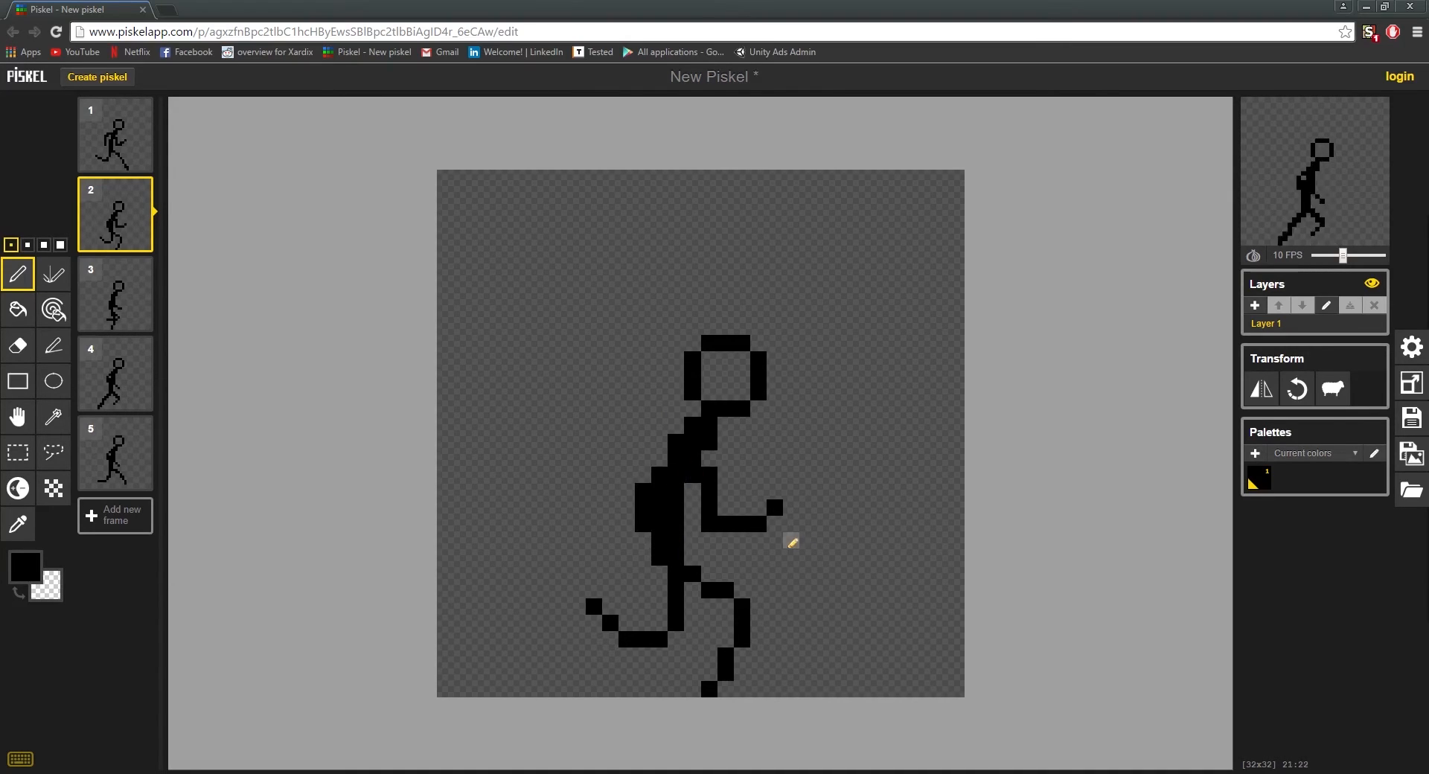
Step: Look through frames 1 to 5 to compare the torso thickness, and return to frame 1
left_click(131, 146)
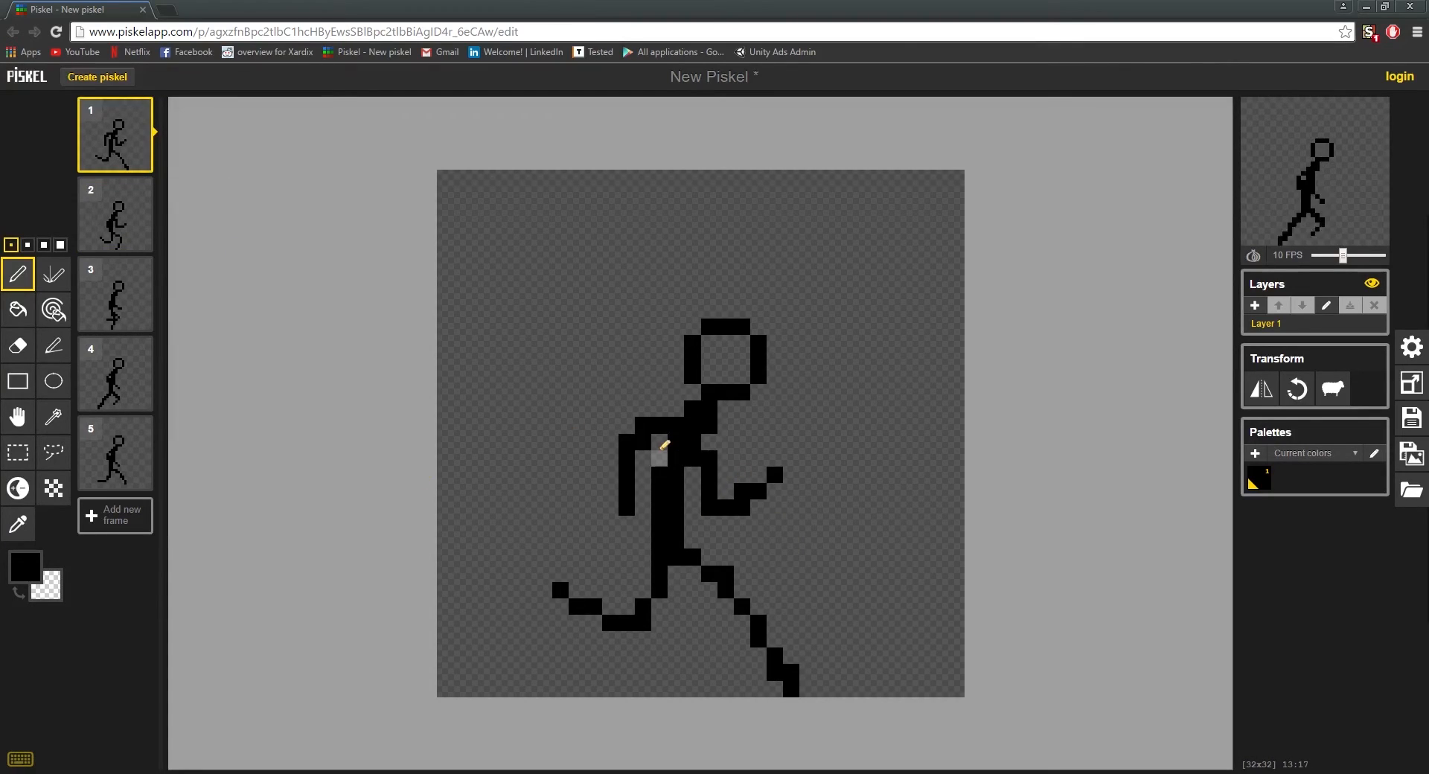
left_click(665, 445)
left_click(126, 229)
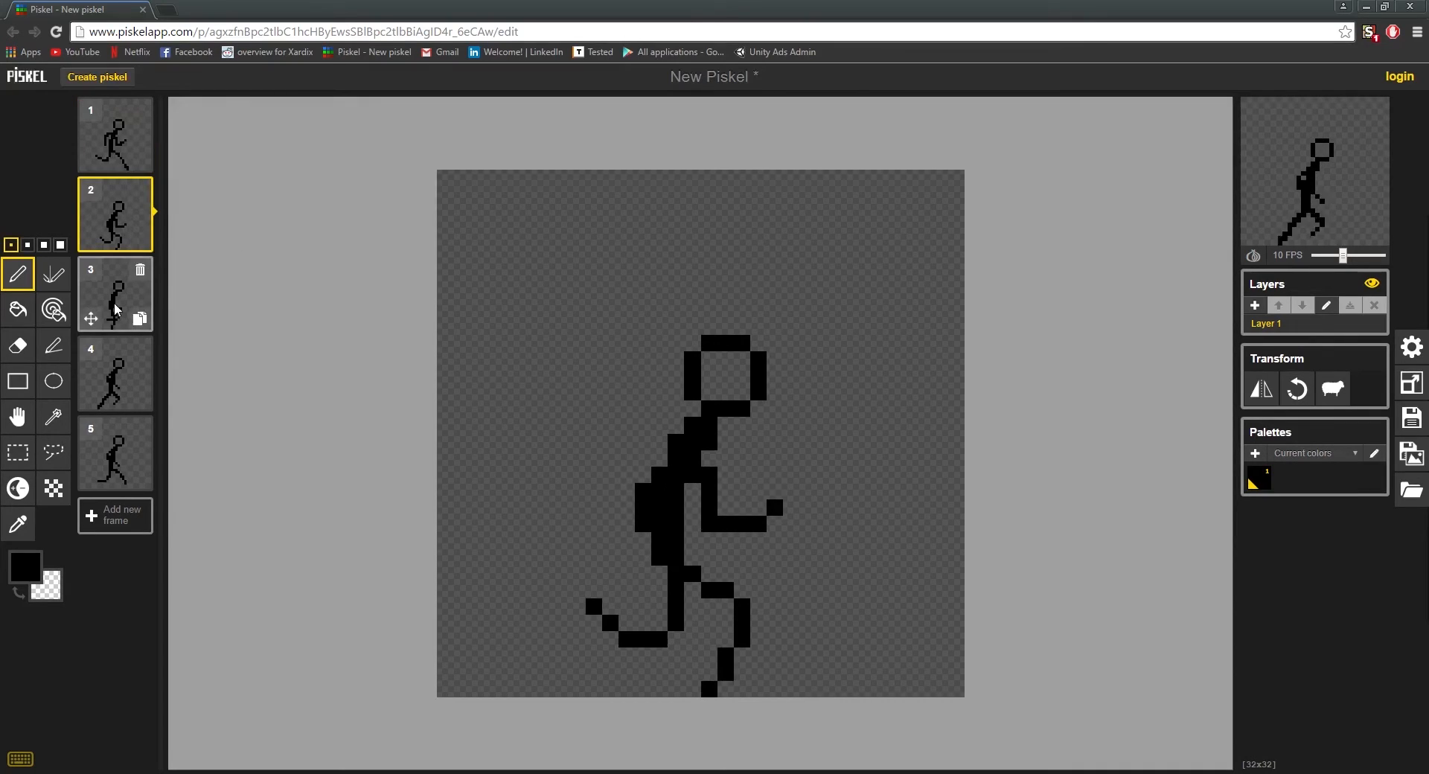
left_click(109, 153)
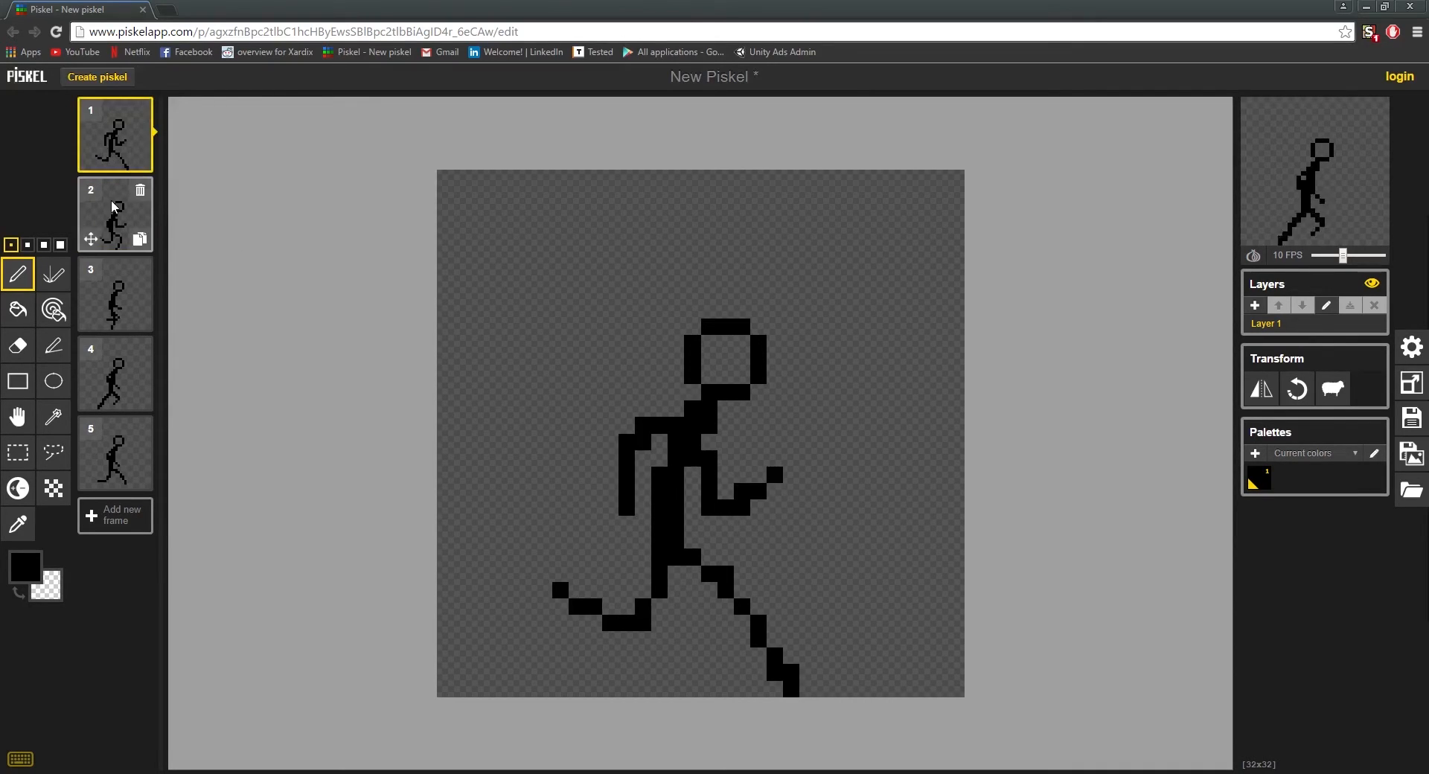
left_click(110, 200)
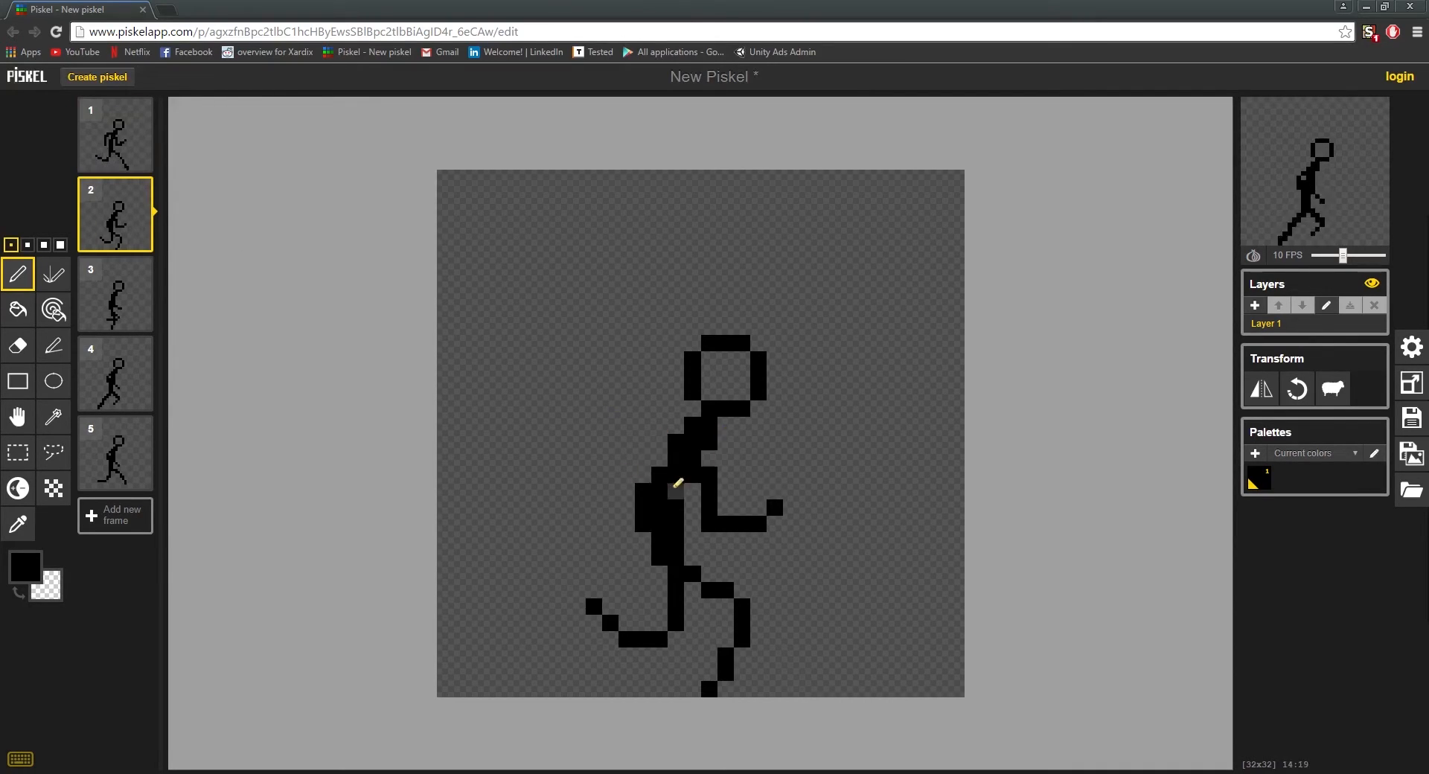
left_click(119, 304)
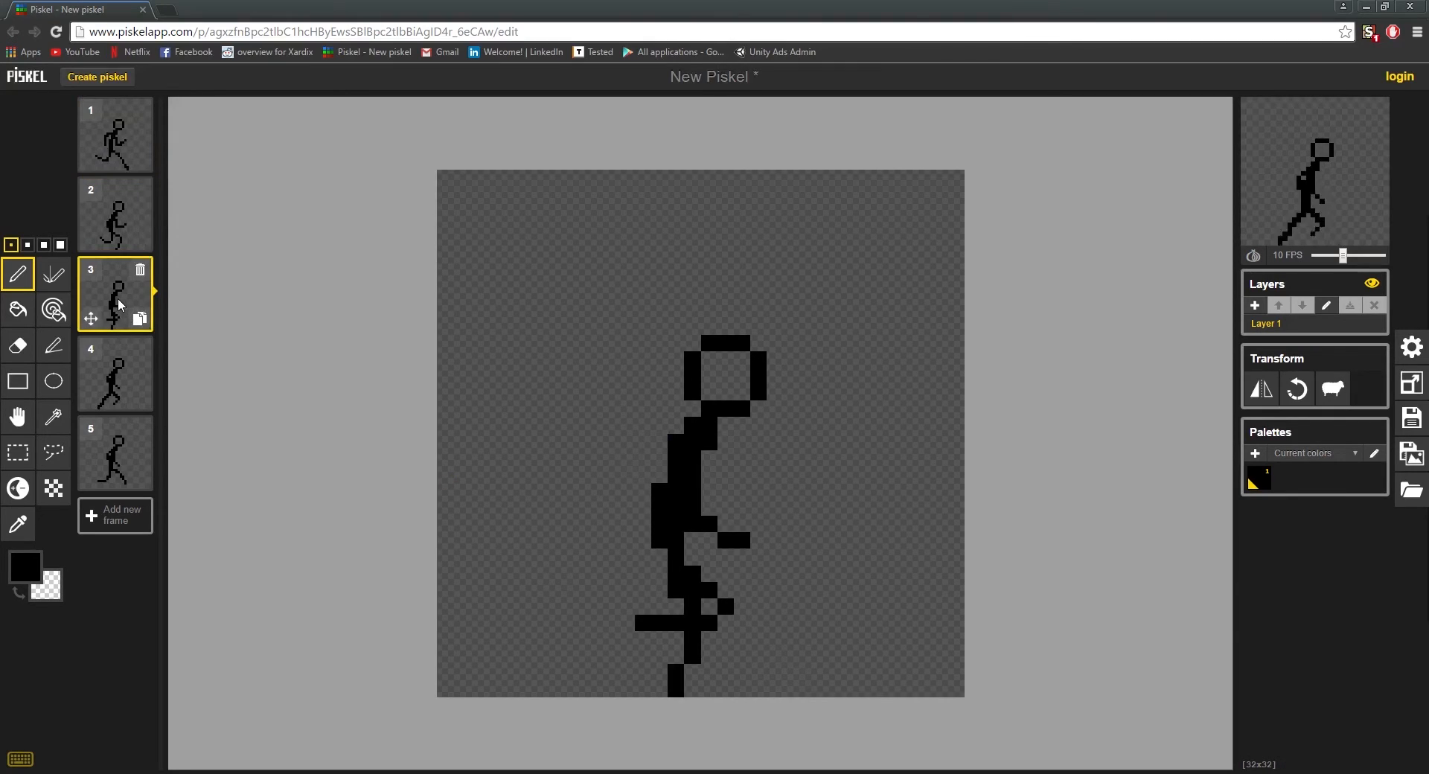
left_click(119, 368)
left_click(116, 445)
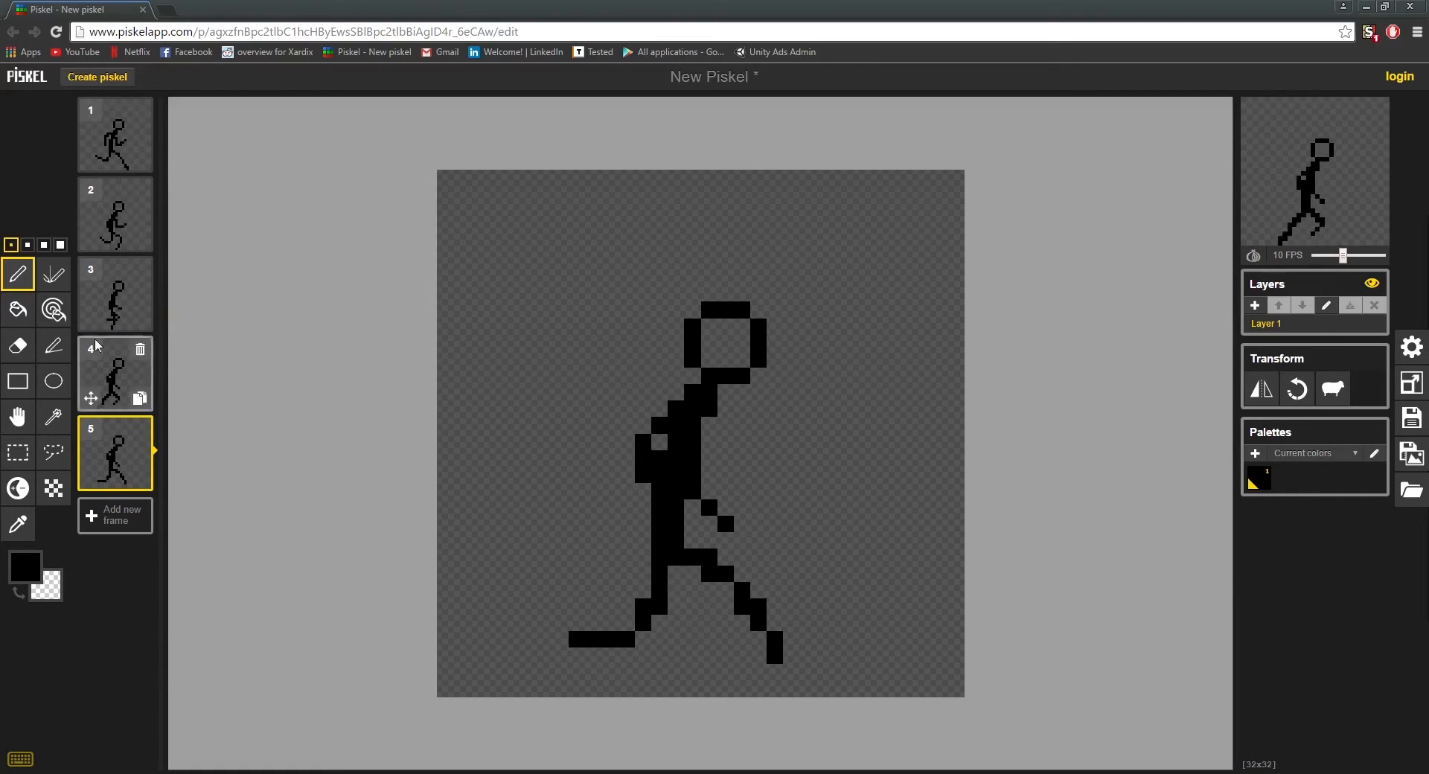
left_click(117, 155)
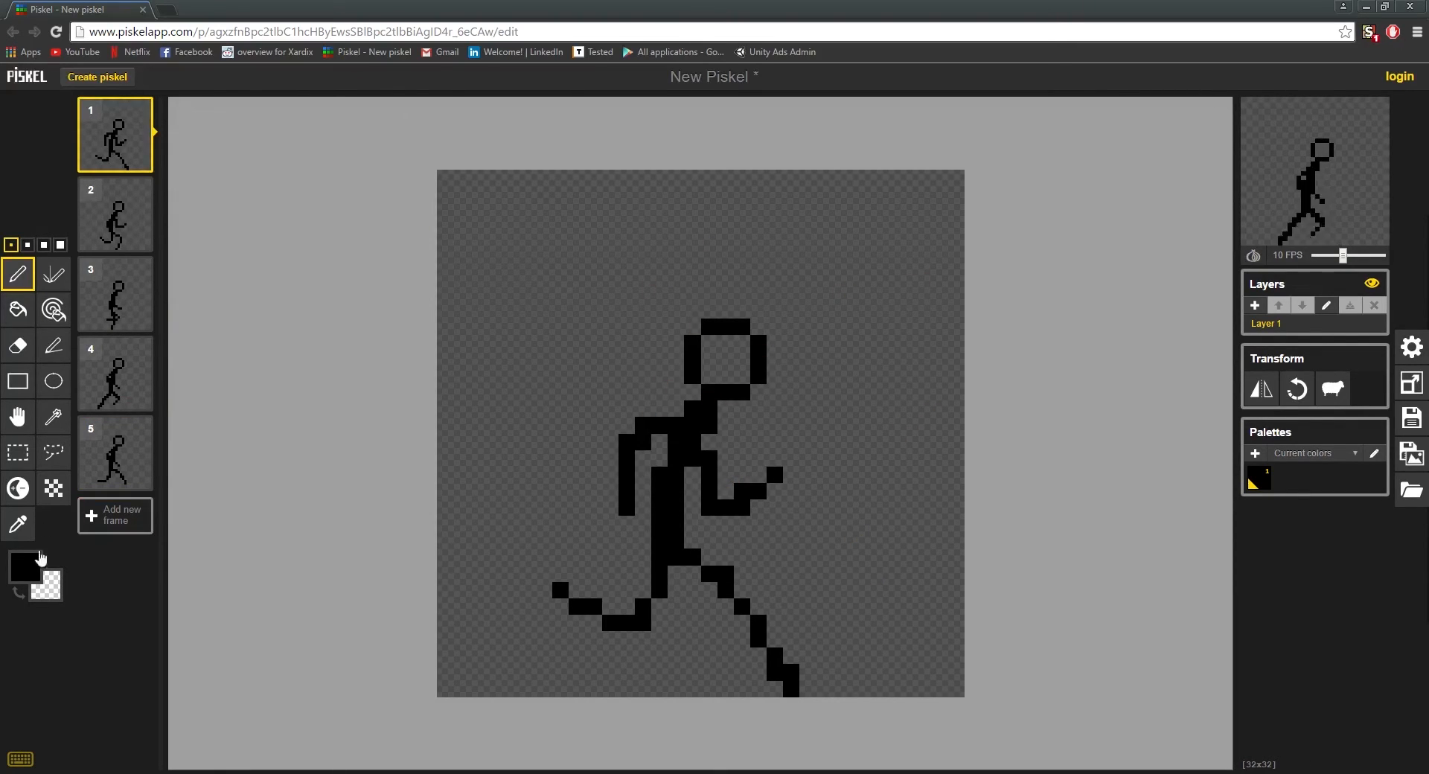
Step: Change the pen colour from black to a light pink skin tone
left_click(46, 579)
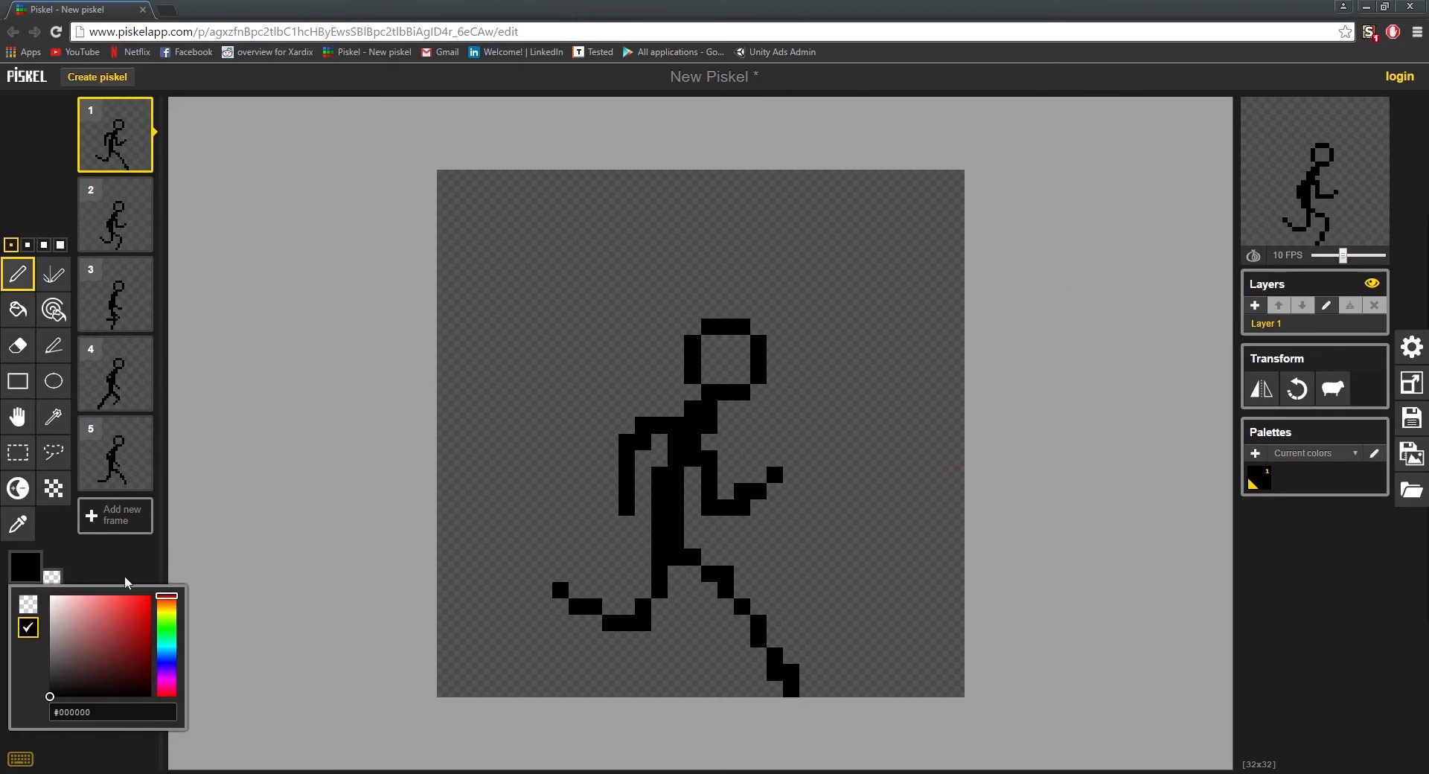
left_click(64, 642)
left_click_drag(64, 642, 51, 622)
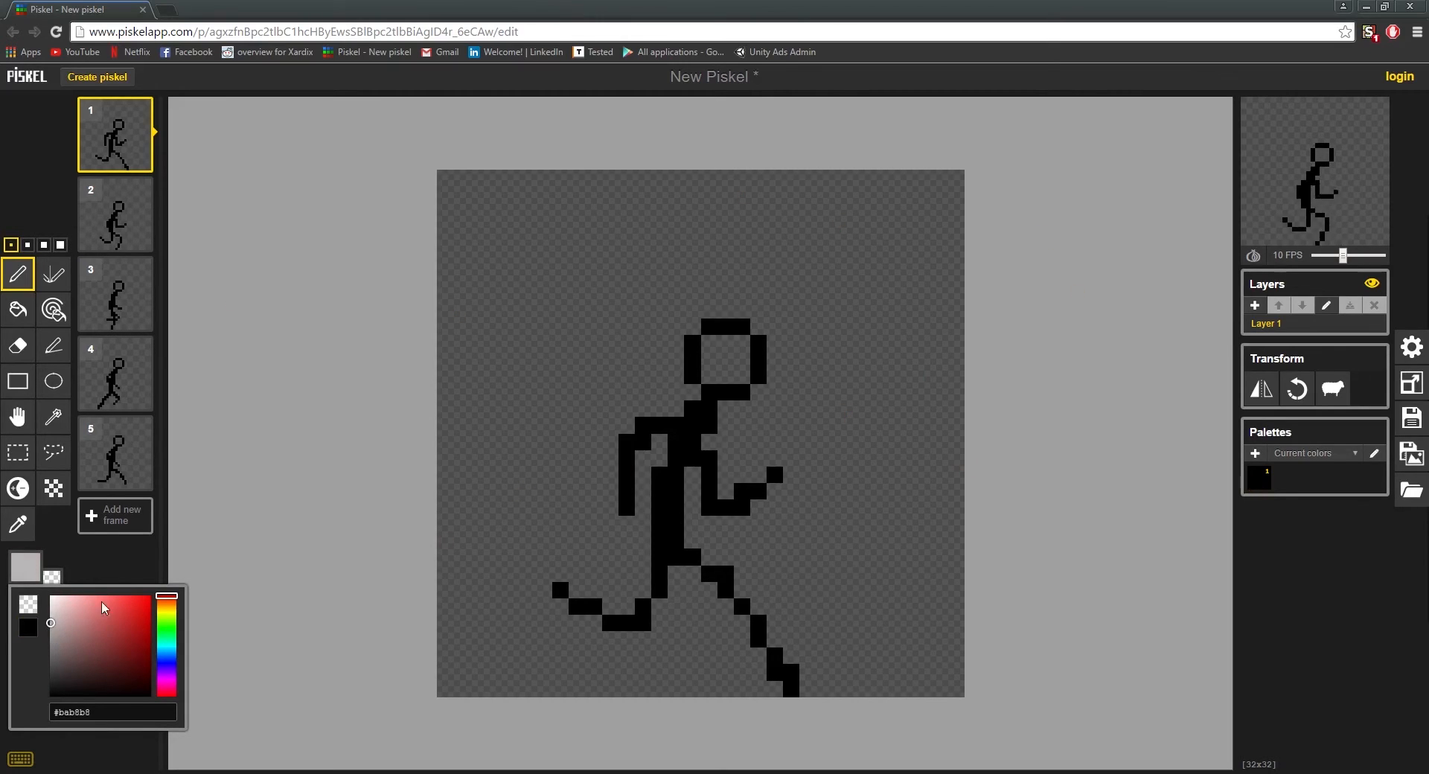
left_click(166, 679)
left_click(58, 615)
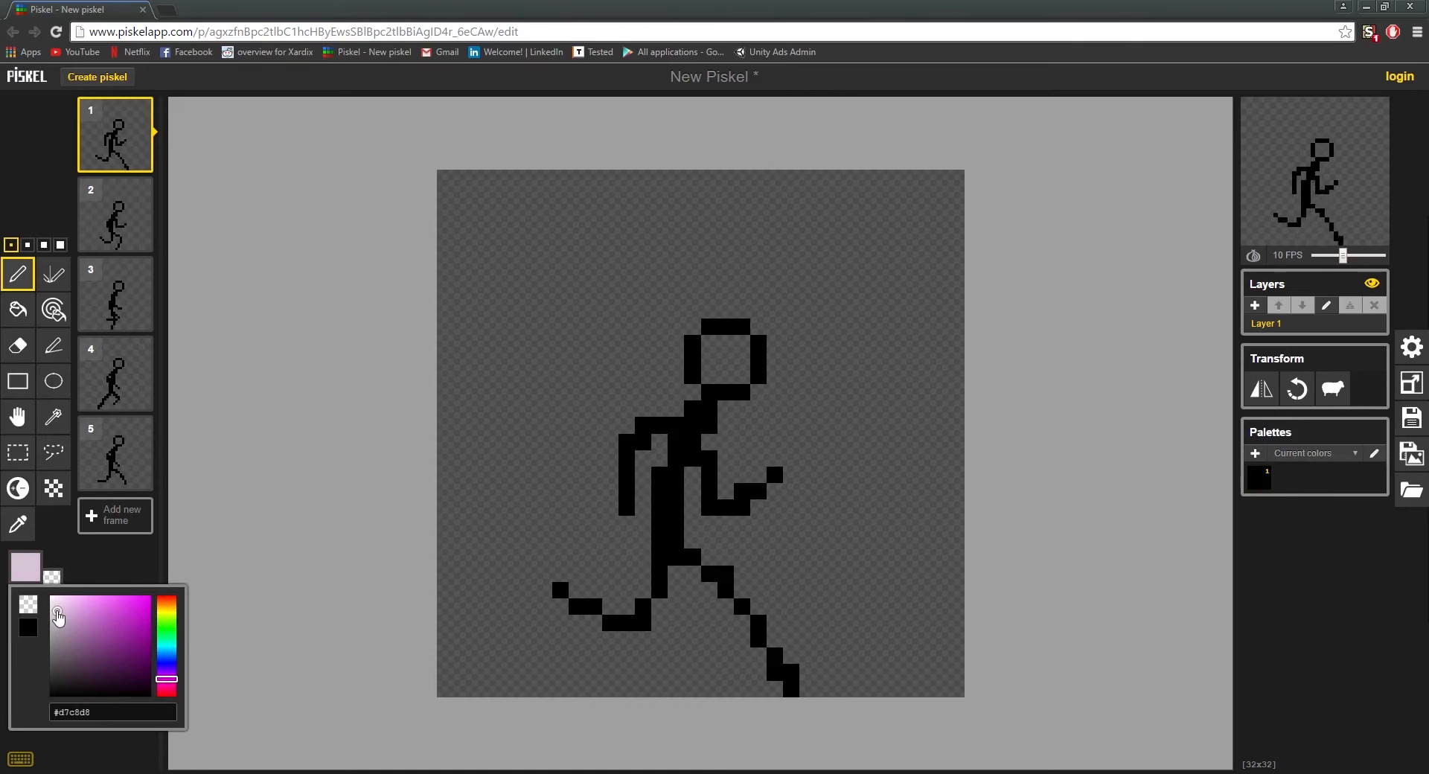
mouse_move(57, 614)
left_mouse_down()
mouse_move(61, 631)
mouse_move(65, 595)
left_mouse_up()
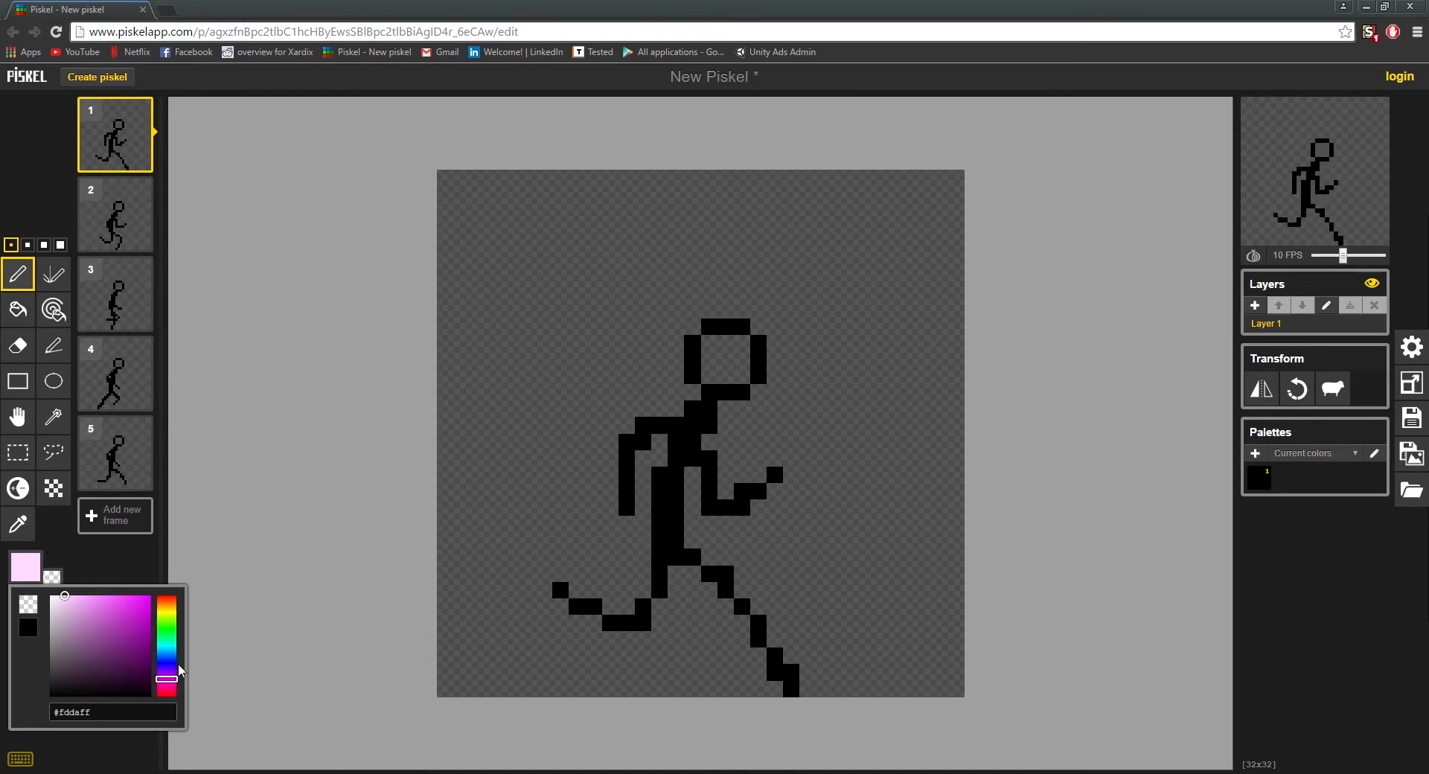
left_click_drag(170, 686, 170, 691)
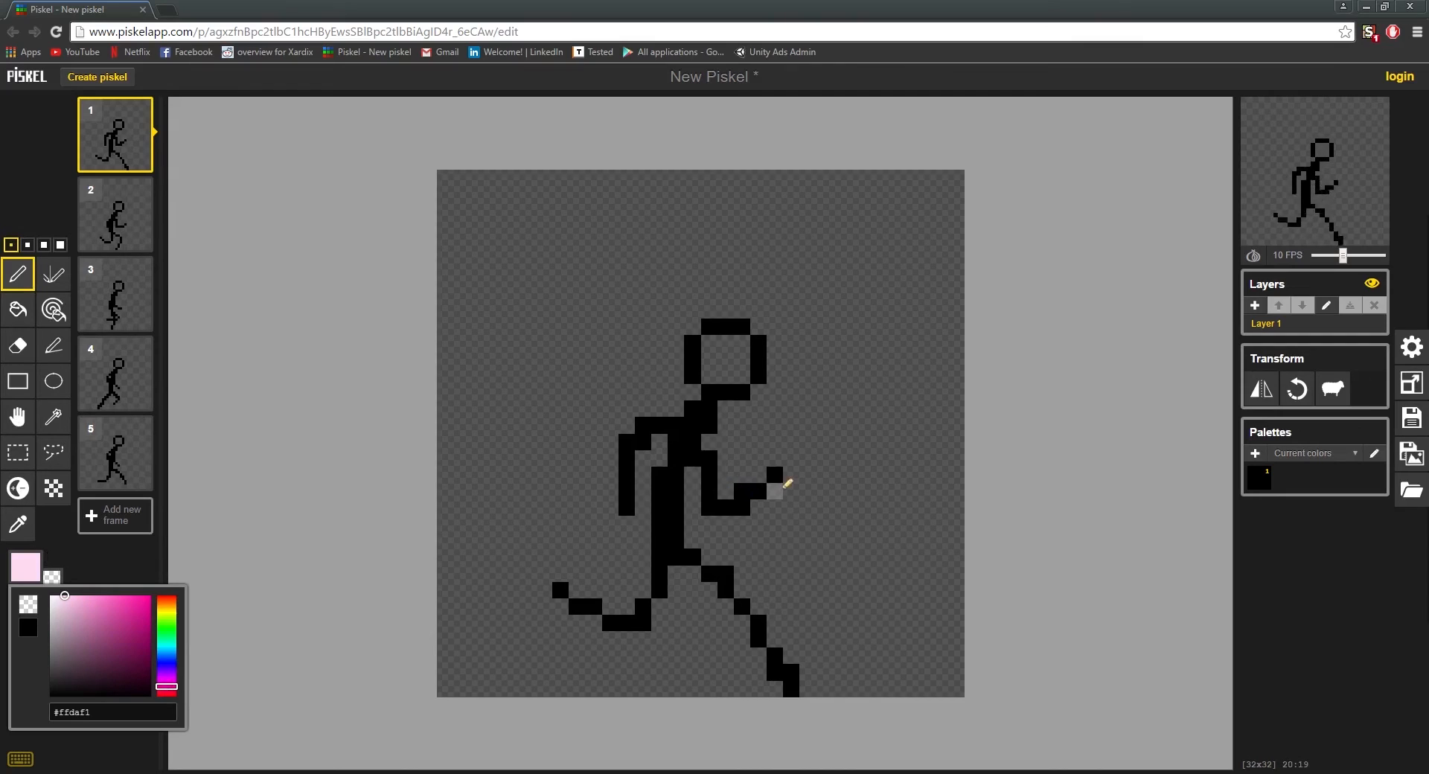
Step: Recolour both forearms and both lower legs of the figure in frame 1 with the light pink
left_click(775, 476)
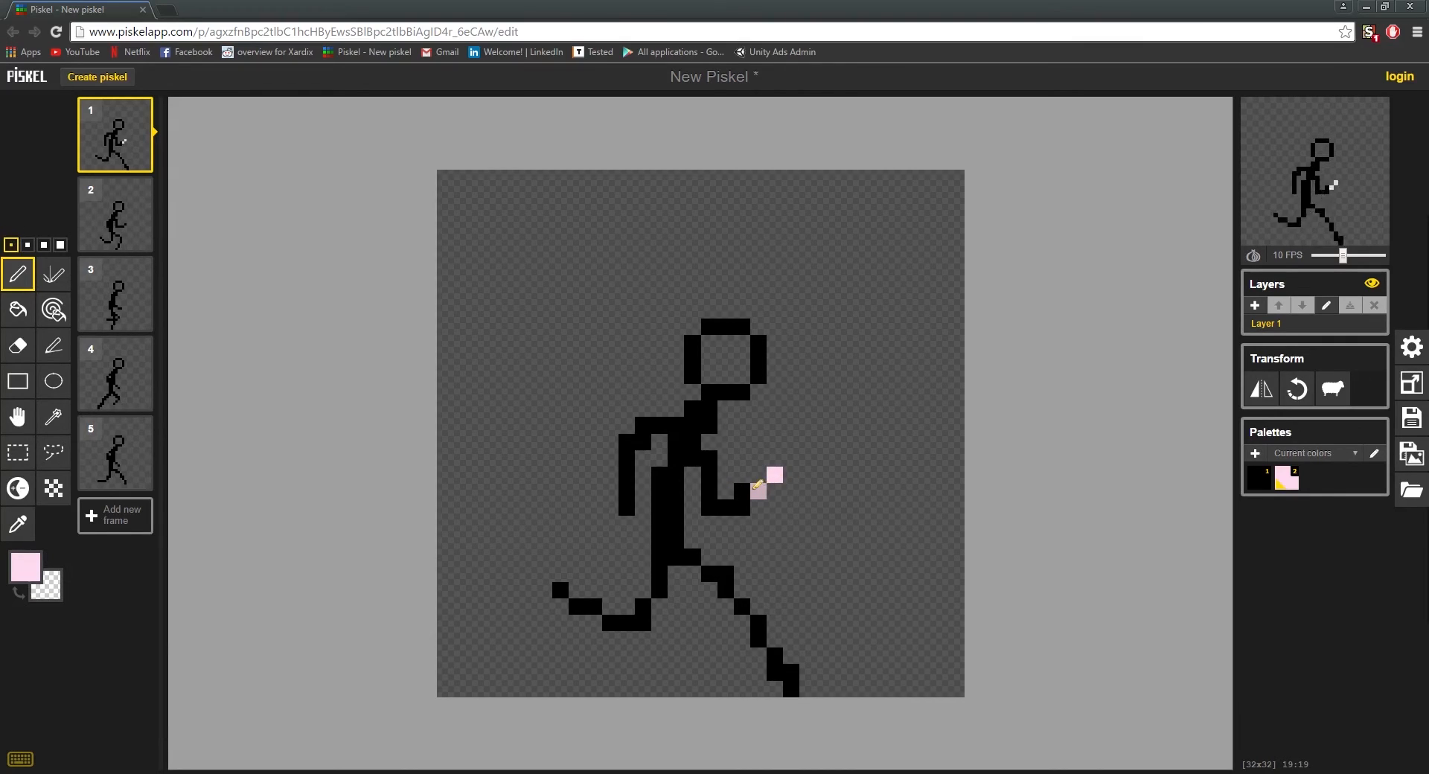
mouse_move(758, 486)
left_mouse_down()
mouse_move(729, 507)
mouse_move(710, 493)
left_mouse_up()
left_click_drag(627, 475, 627, 508)
left_click(628, 458)
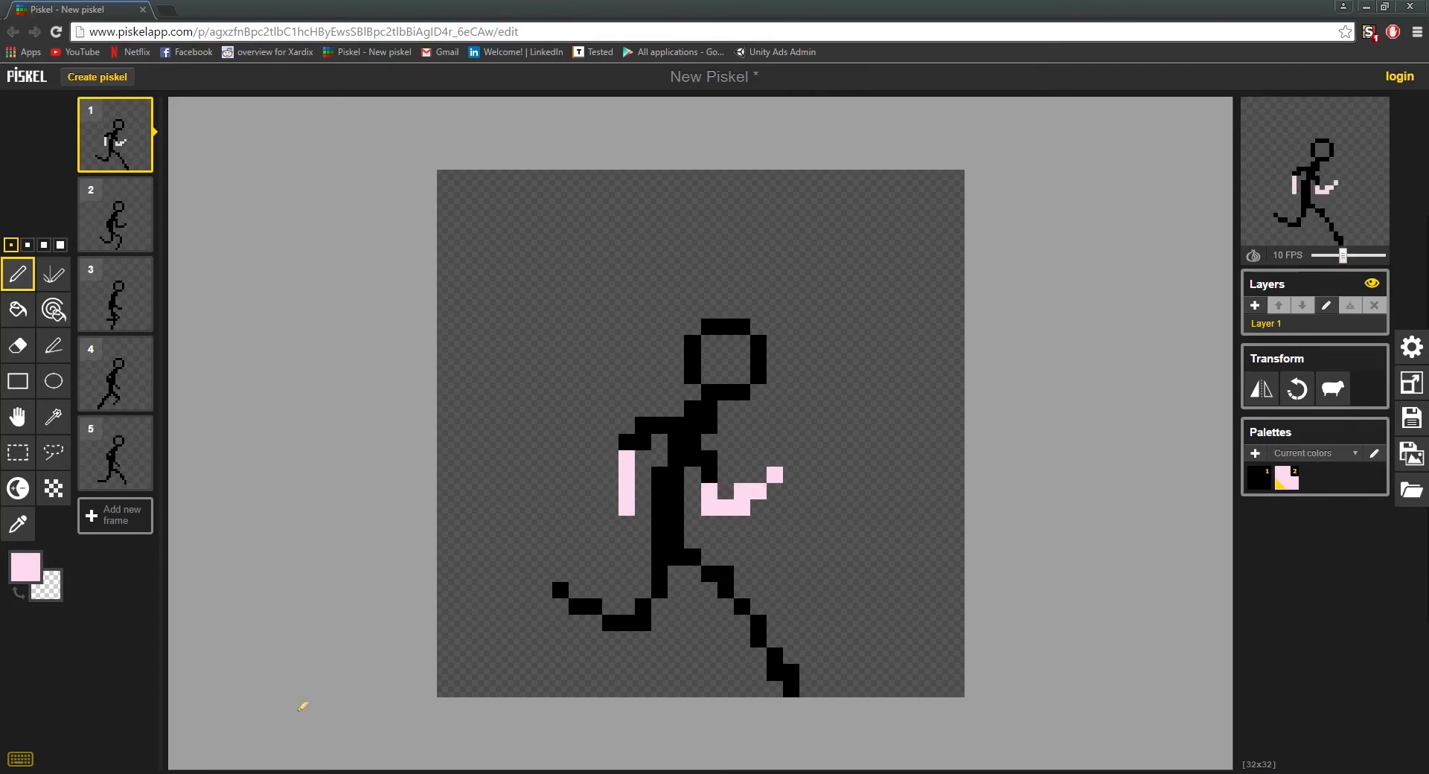
left_click(627, 442)
left_click(643, 442)
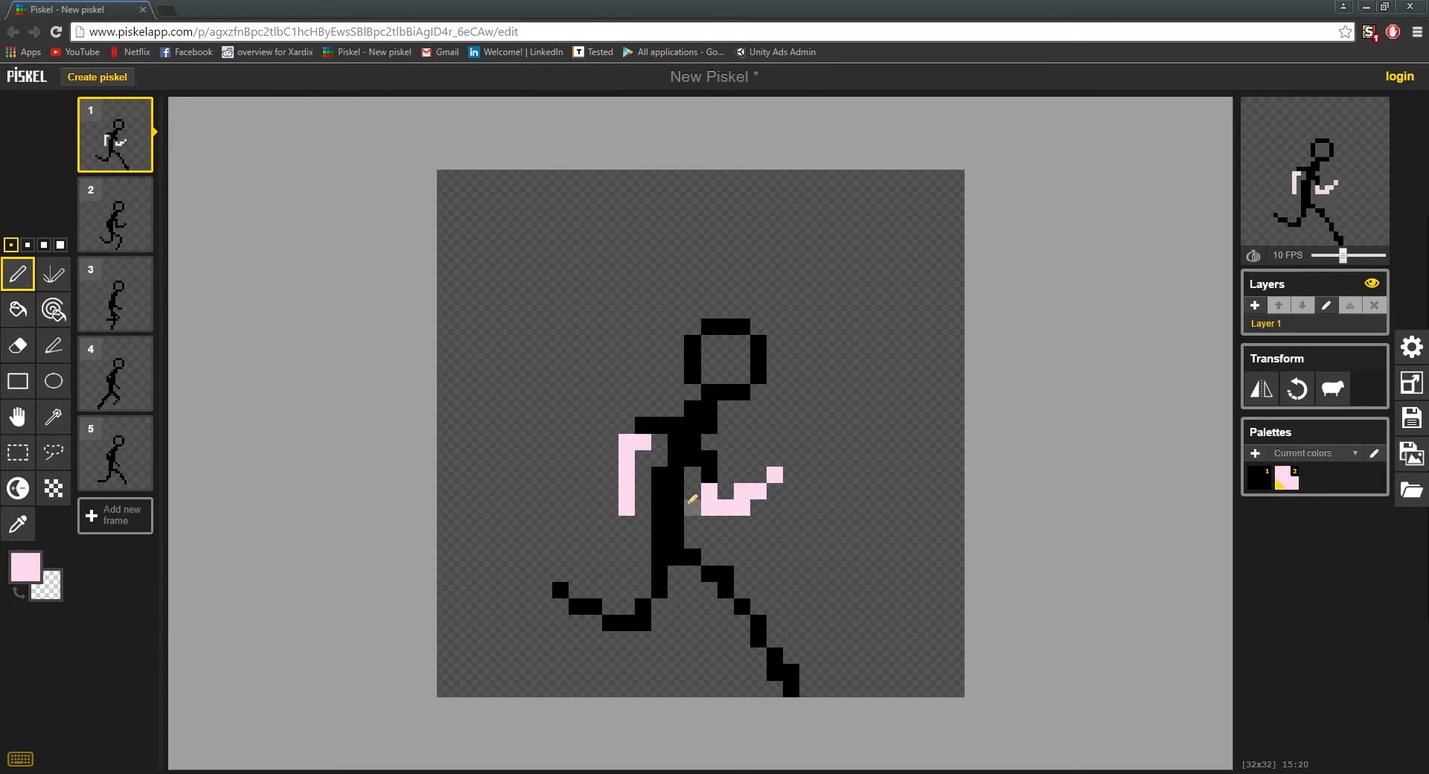
left_click(711, 487)
left_click_drag(560, 590, 629, 623)
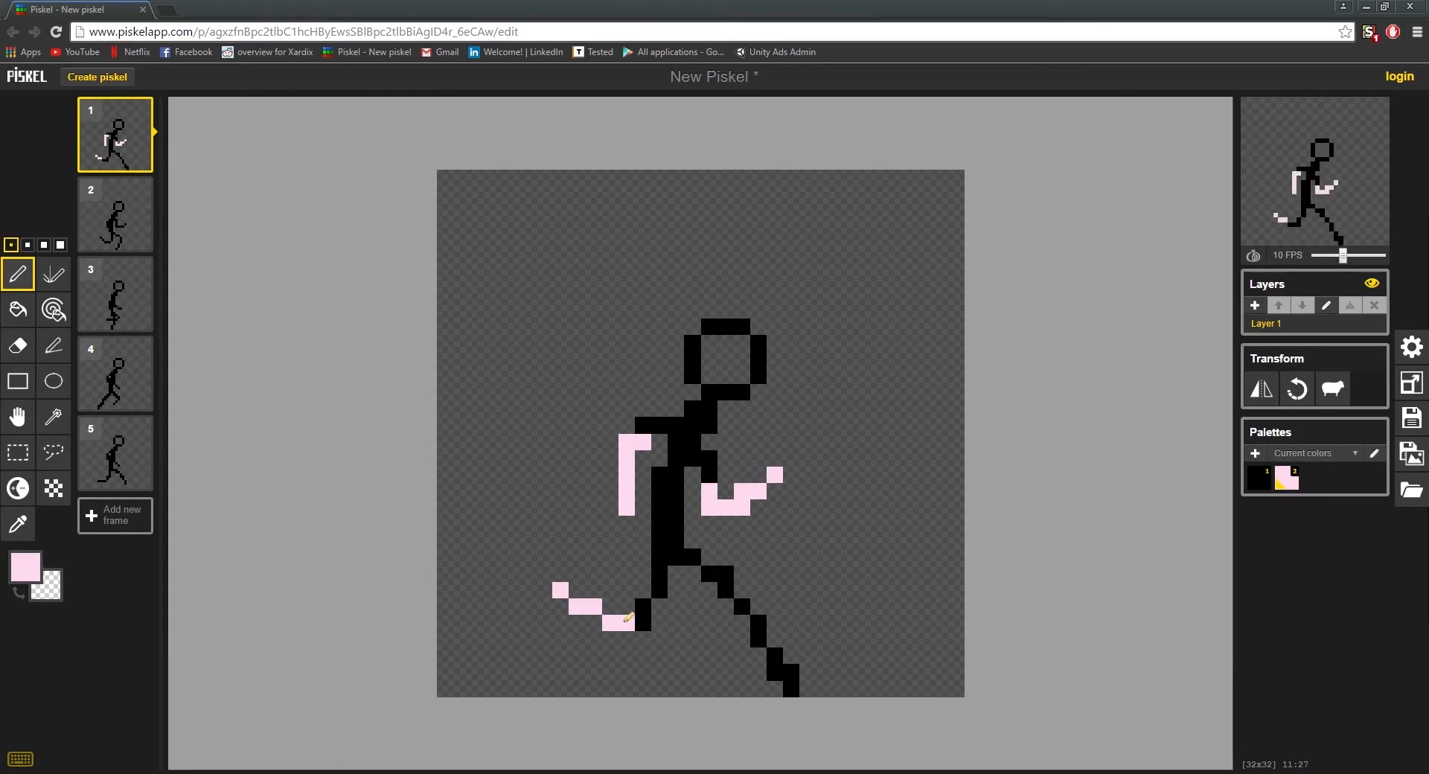
left_click_drag(790, 690, 742, 606)
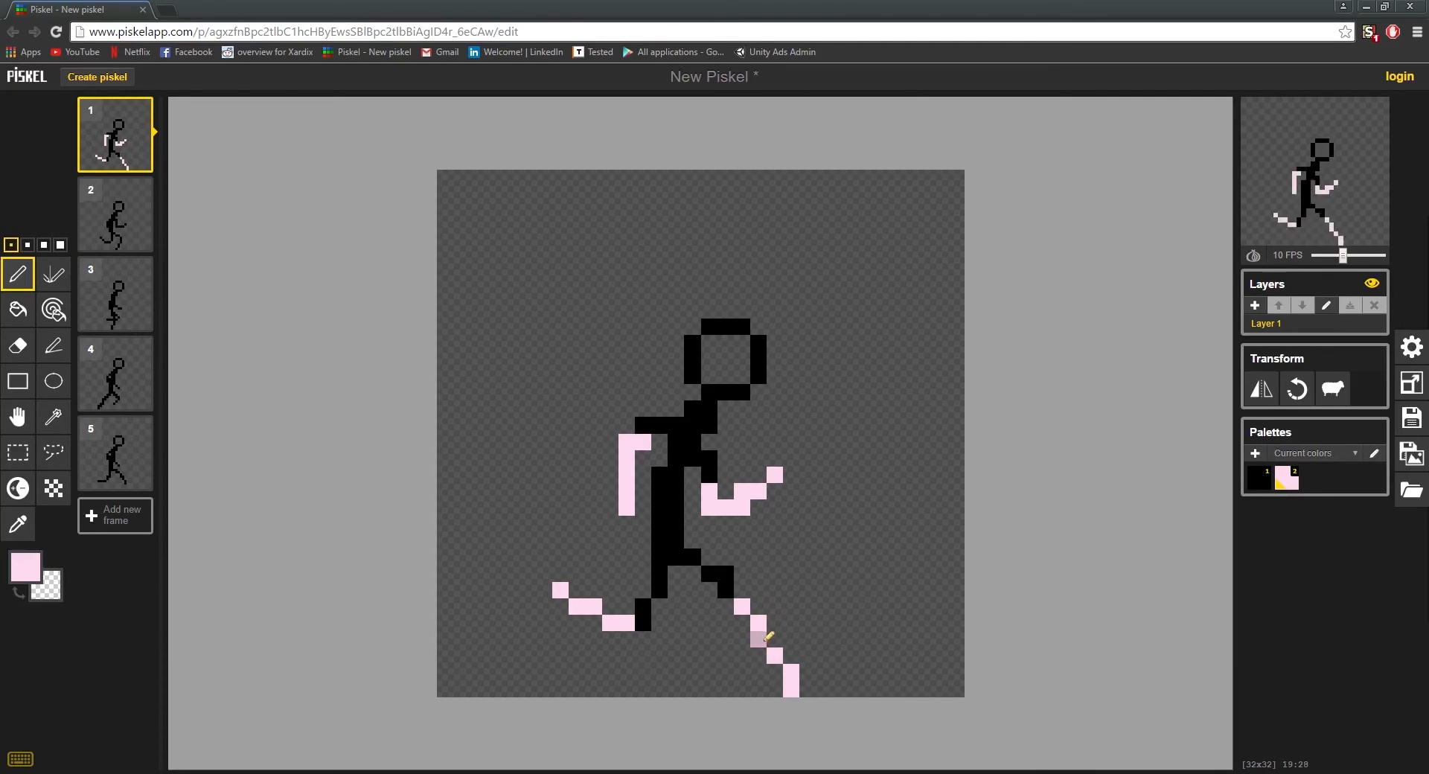
Step: Try shifting the front shin's middle pixel one pixel forward in frame 1, and undo the leg changes
key("e")
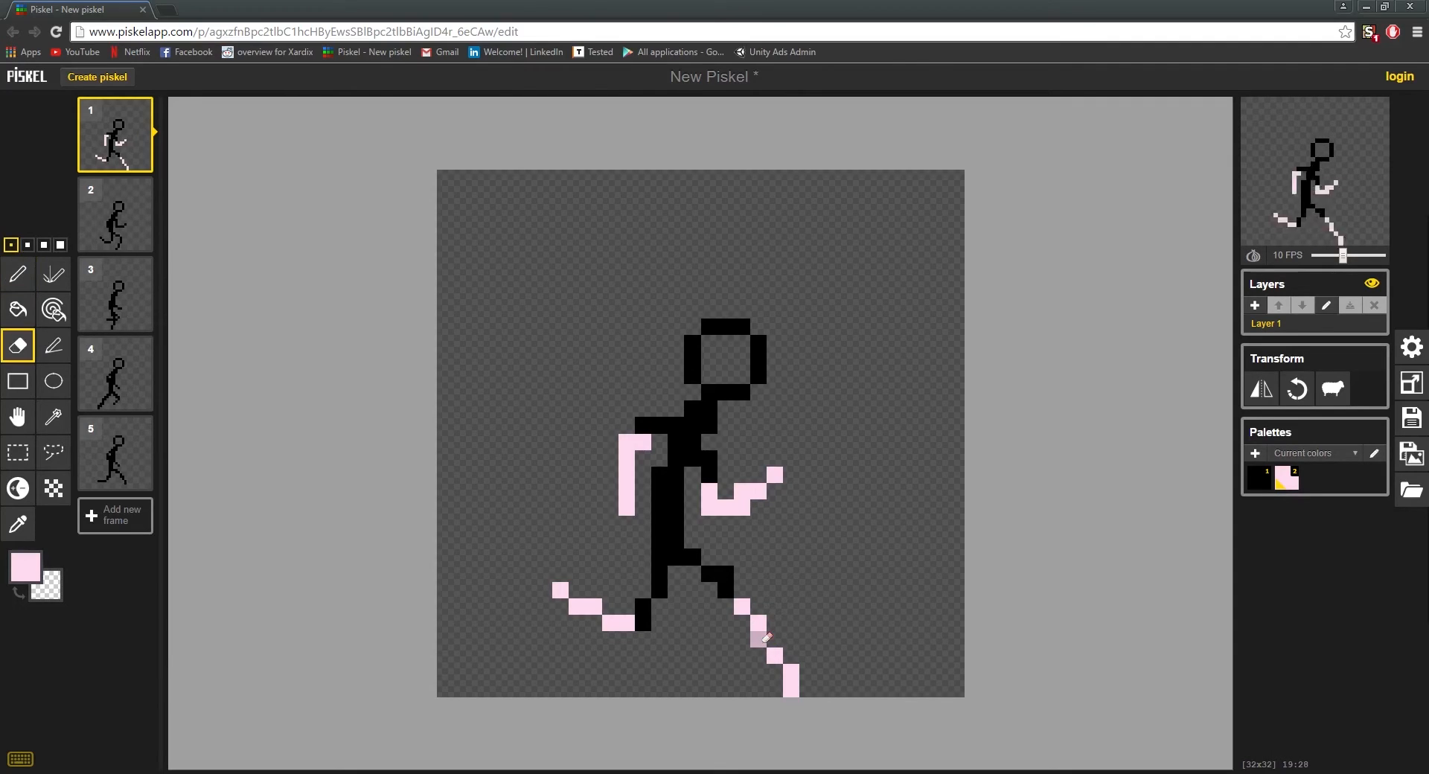
left_click(760, 639)
key("p")
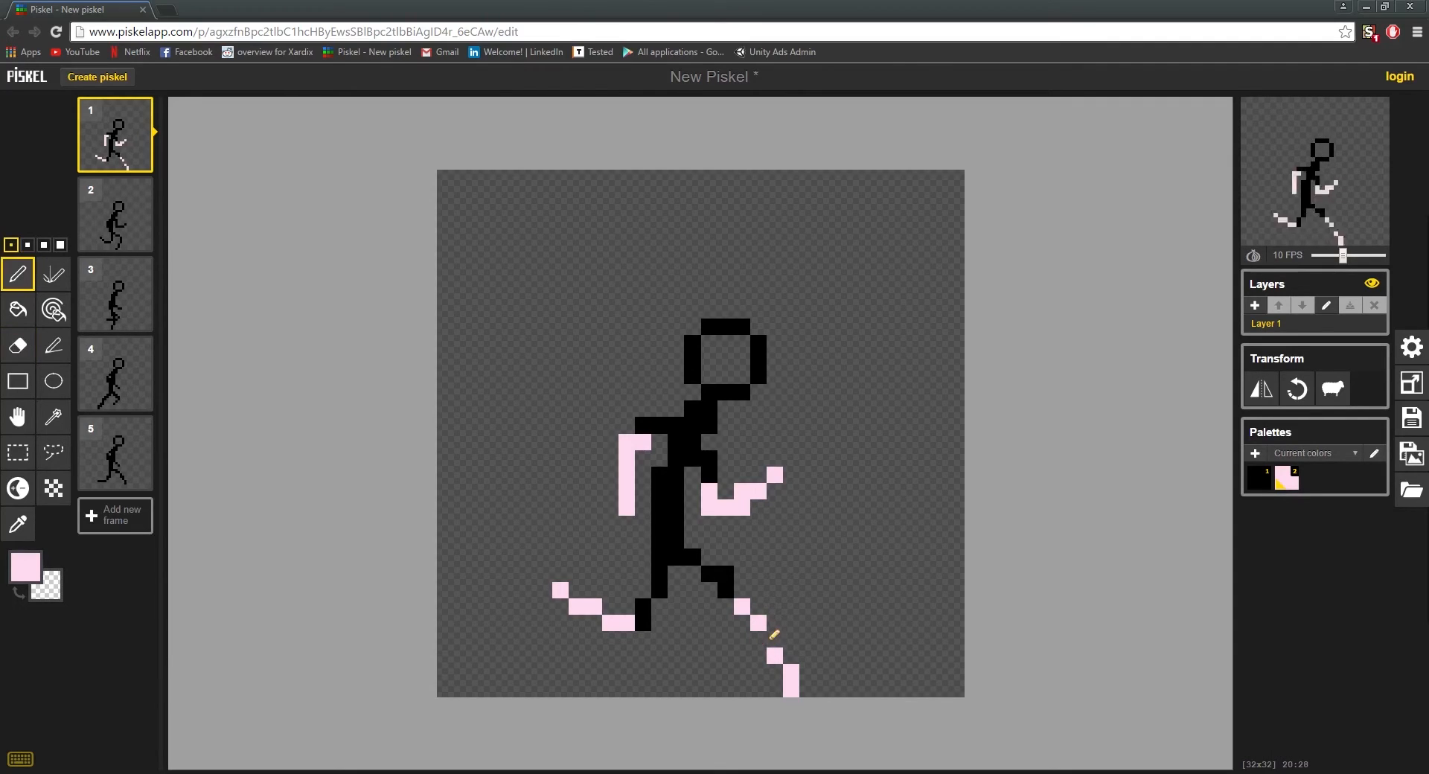
left_click(775, 638)
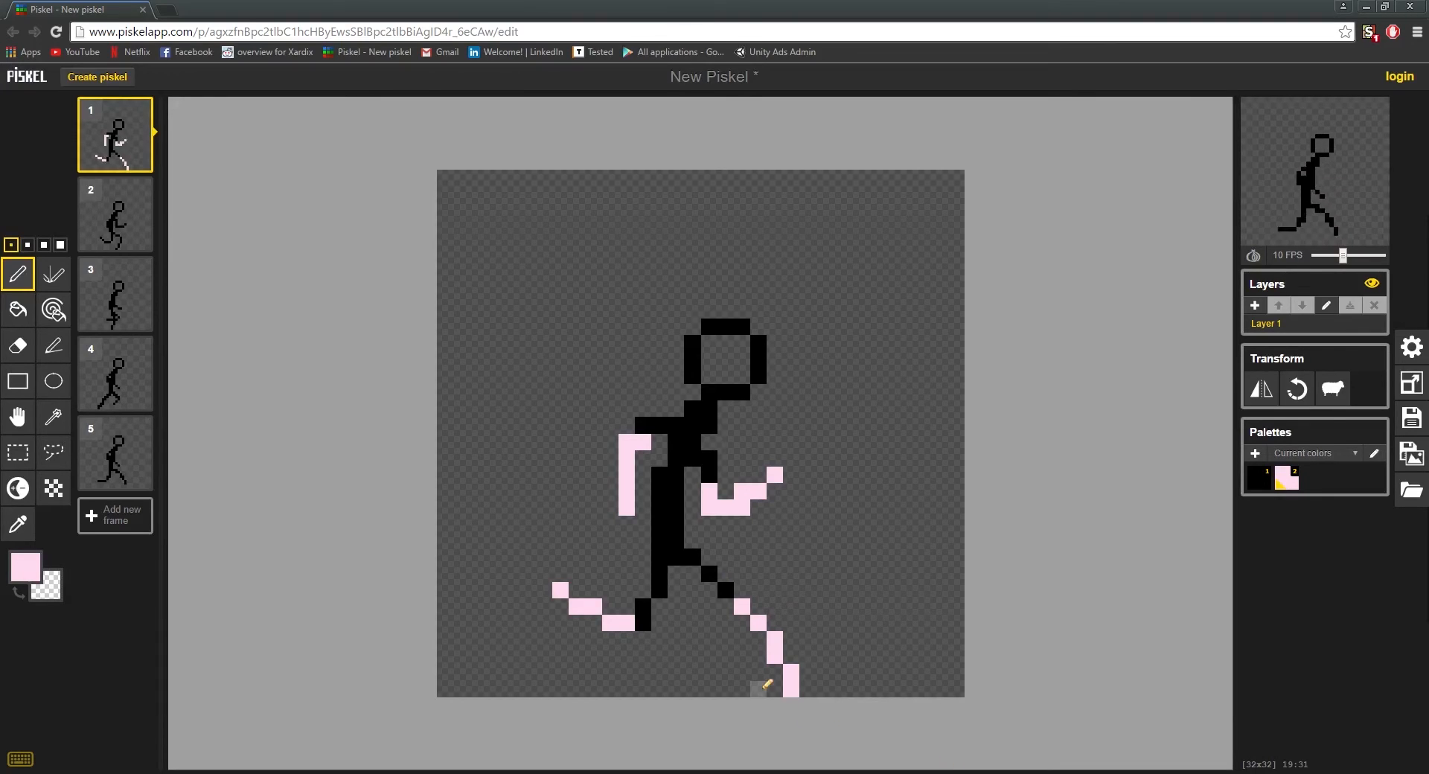
key("ctrl+z")
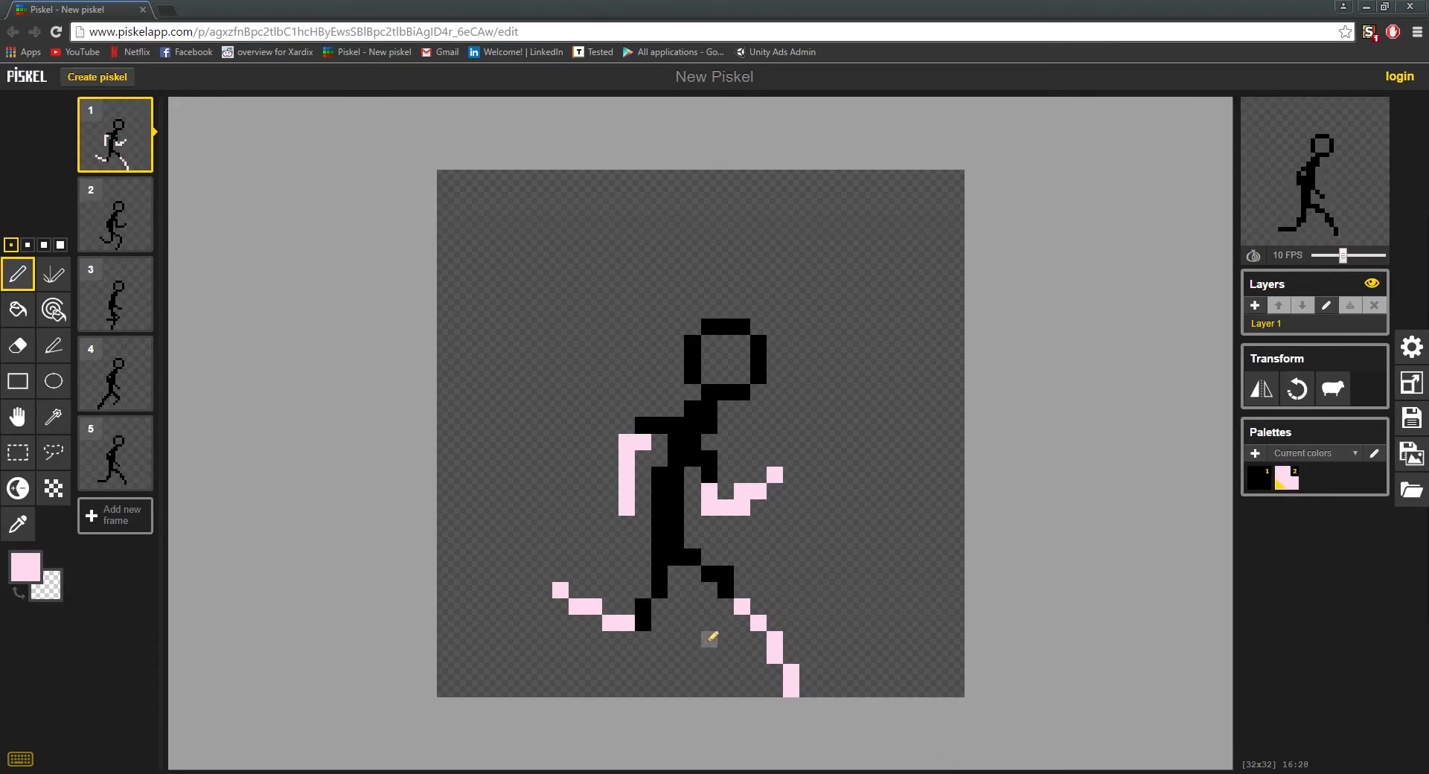
key("ctrl+z")
key("ctrl+y")
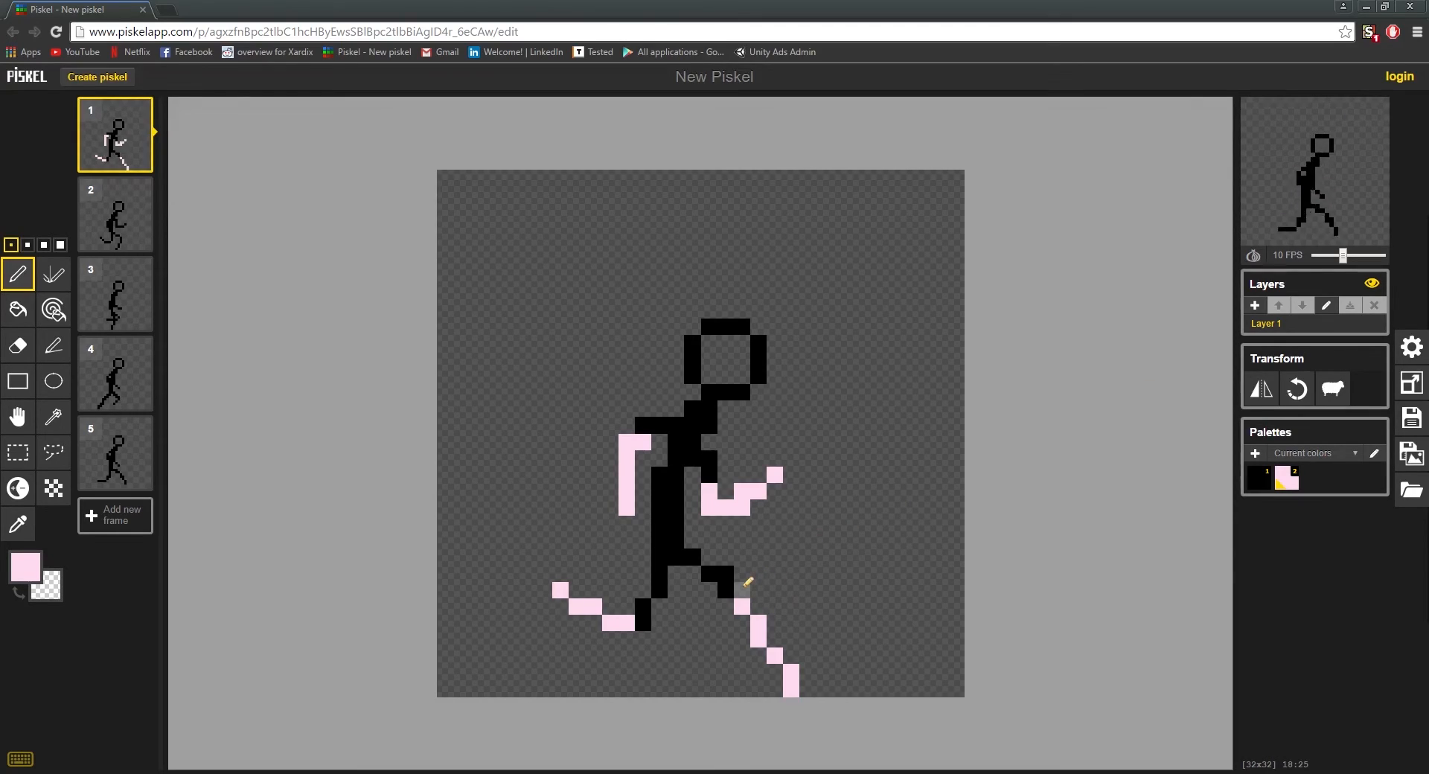
Step: Sample black from the front thigh and move its lowest pixel one pixel forward to form the knee in frame 1
key("o")
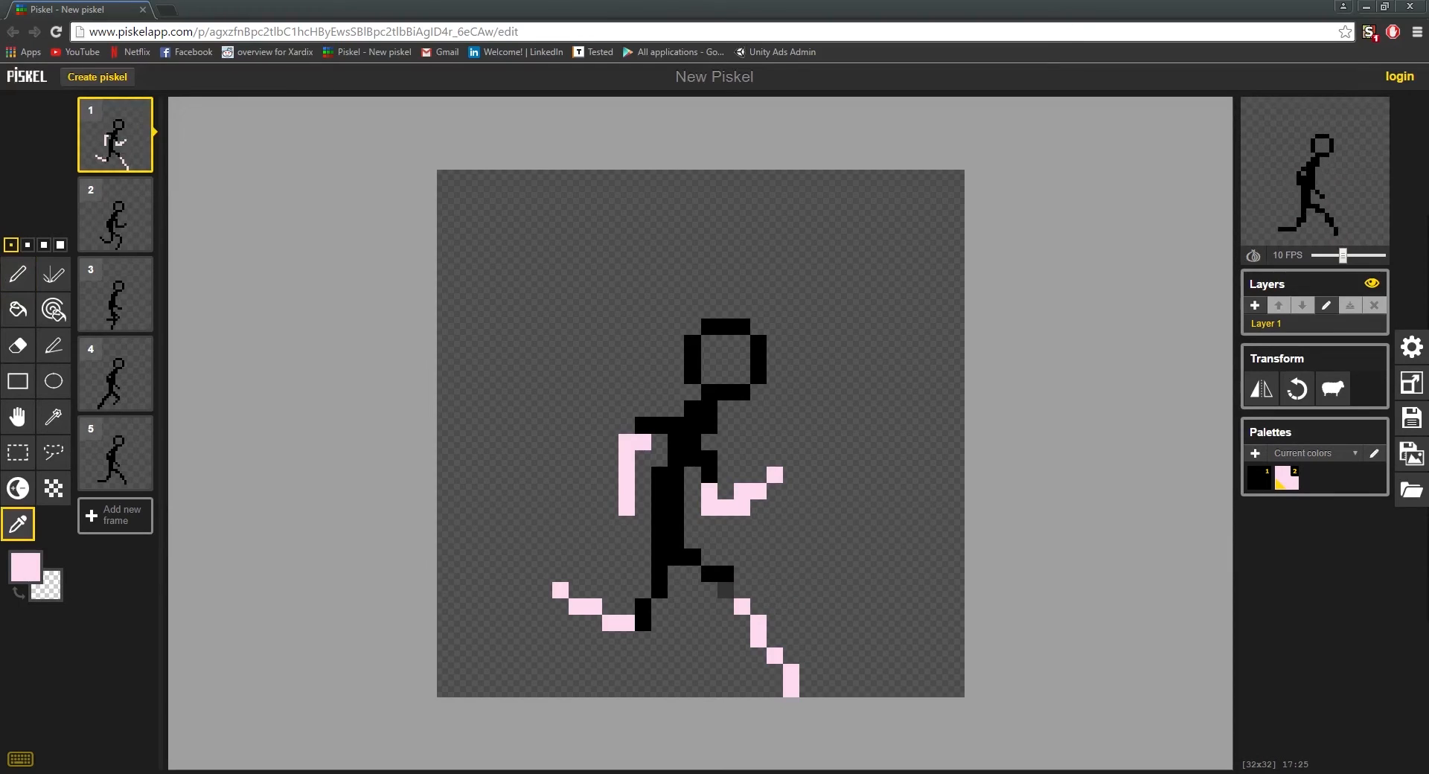
left_click(733, 580)
key("p")
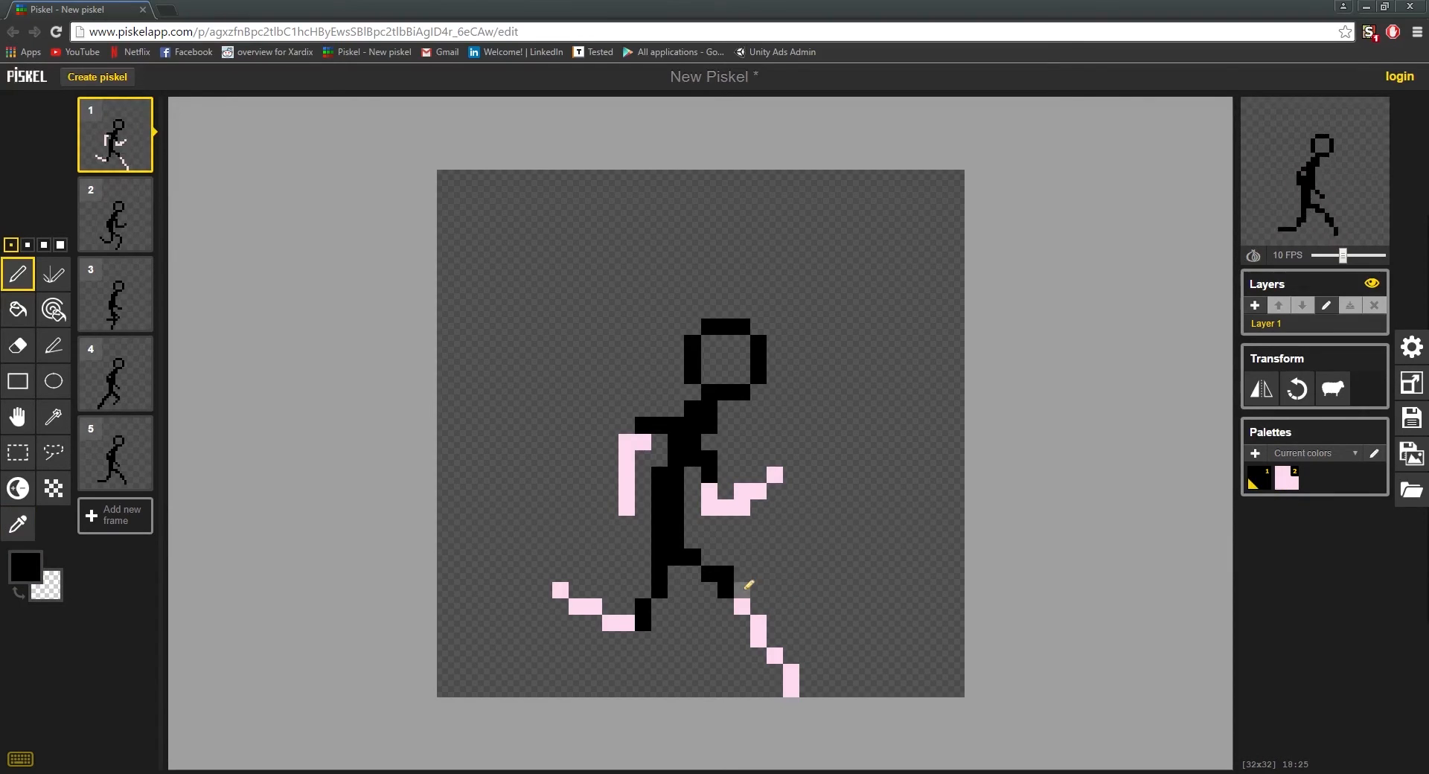
left_click(740, 591)
Step: Sample the pink and shift the front shin's top and middle pixels one pixel forward, erasing the old ones
key("o")
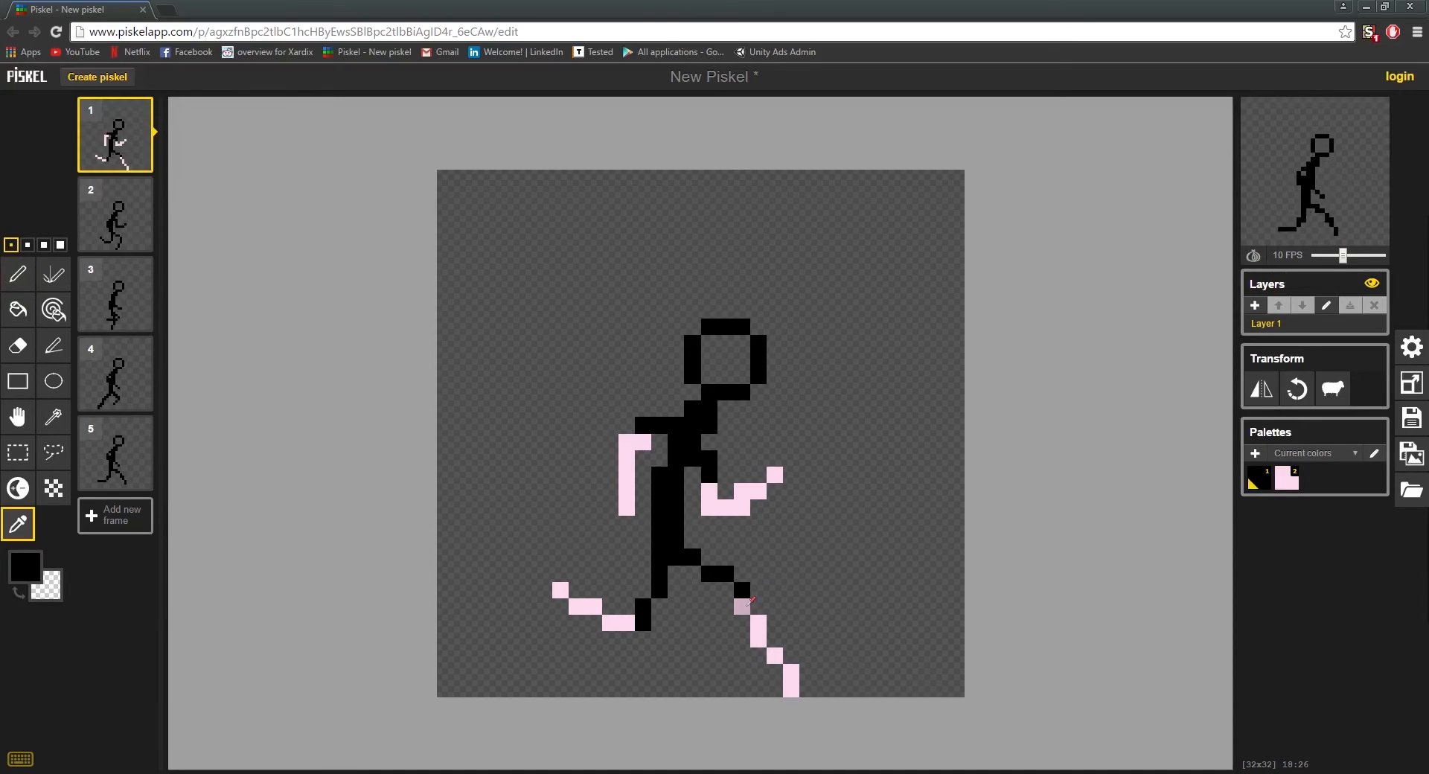
left_click(746, 605)
key("p")
left_click(759, 607)
right_click(742, 606)
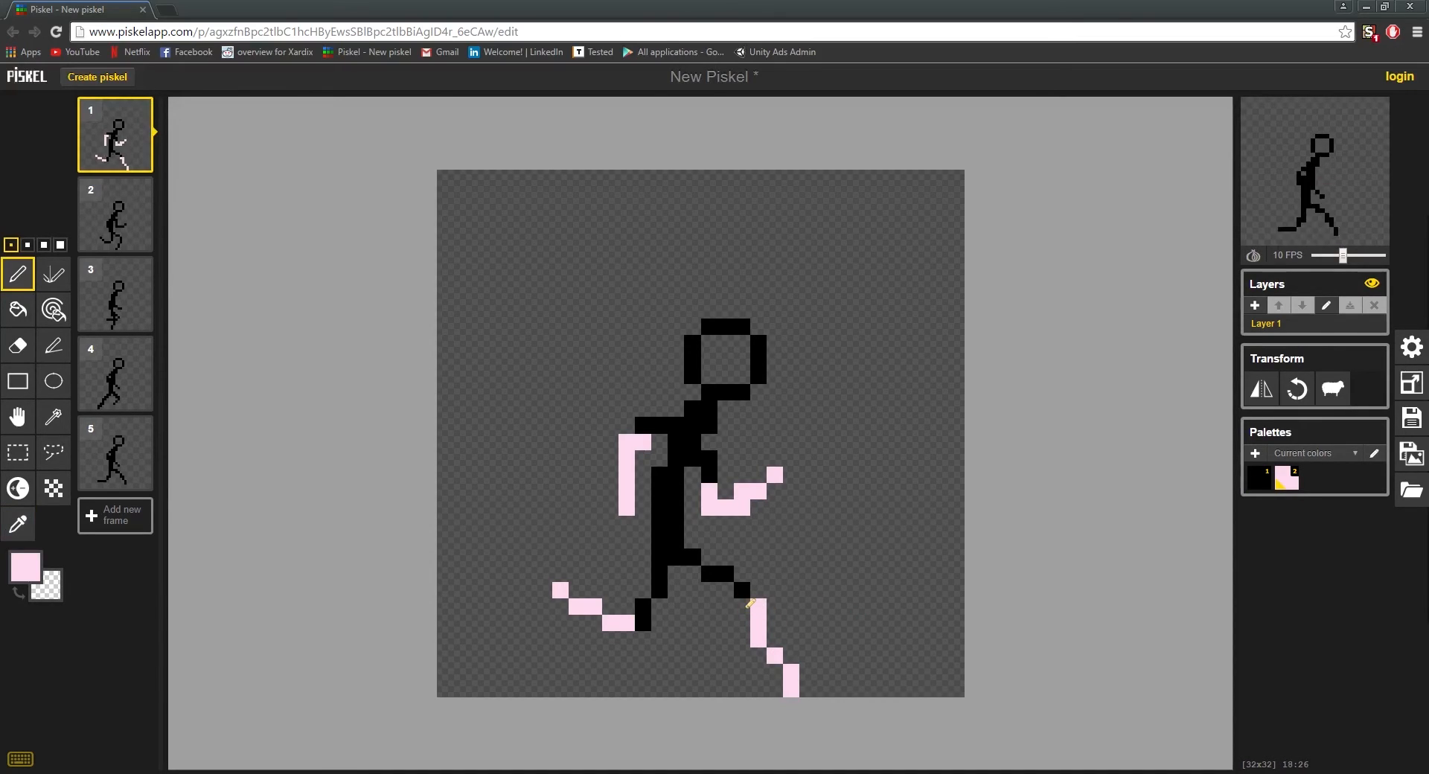
key("o")
key("p")
left_click(761, 637)
right_click(761, 637)
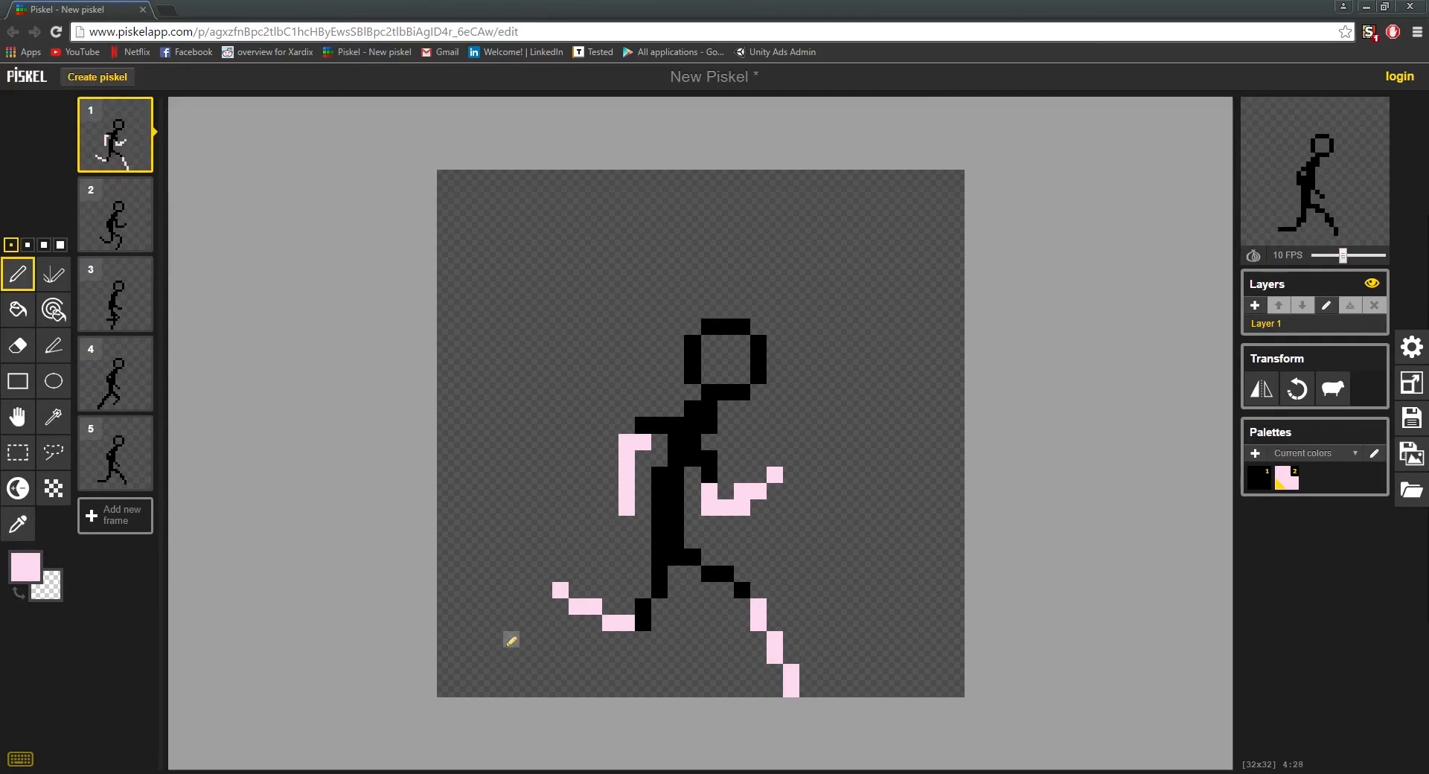
Step: Move the lowest two pixels of the front leg one pixel back so the lower shin runs vertically, erasing the old ones
left_click(775, 688)
right_click(789, 687)
right_click(792, 672)
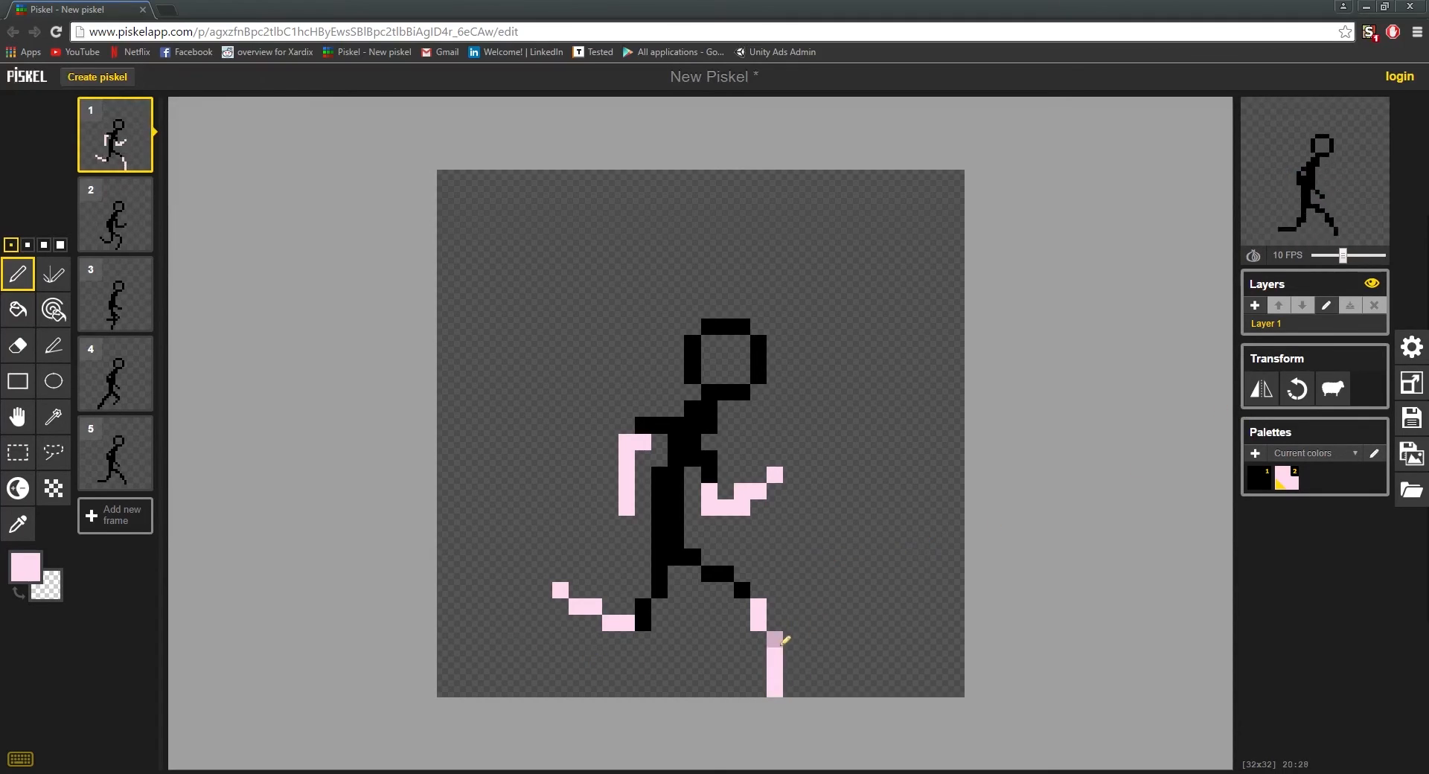
Step: Move the front shin's third pixel from the top one pixel back in frame 1, erasing the old one
left_click(758, 640)
right_click(775, 639)
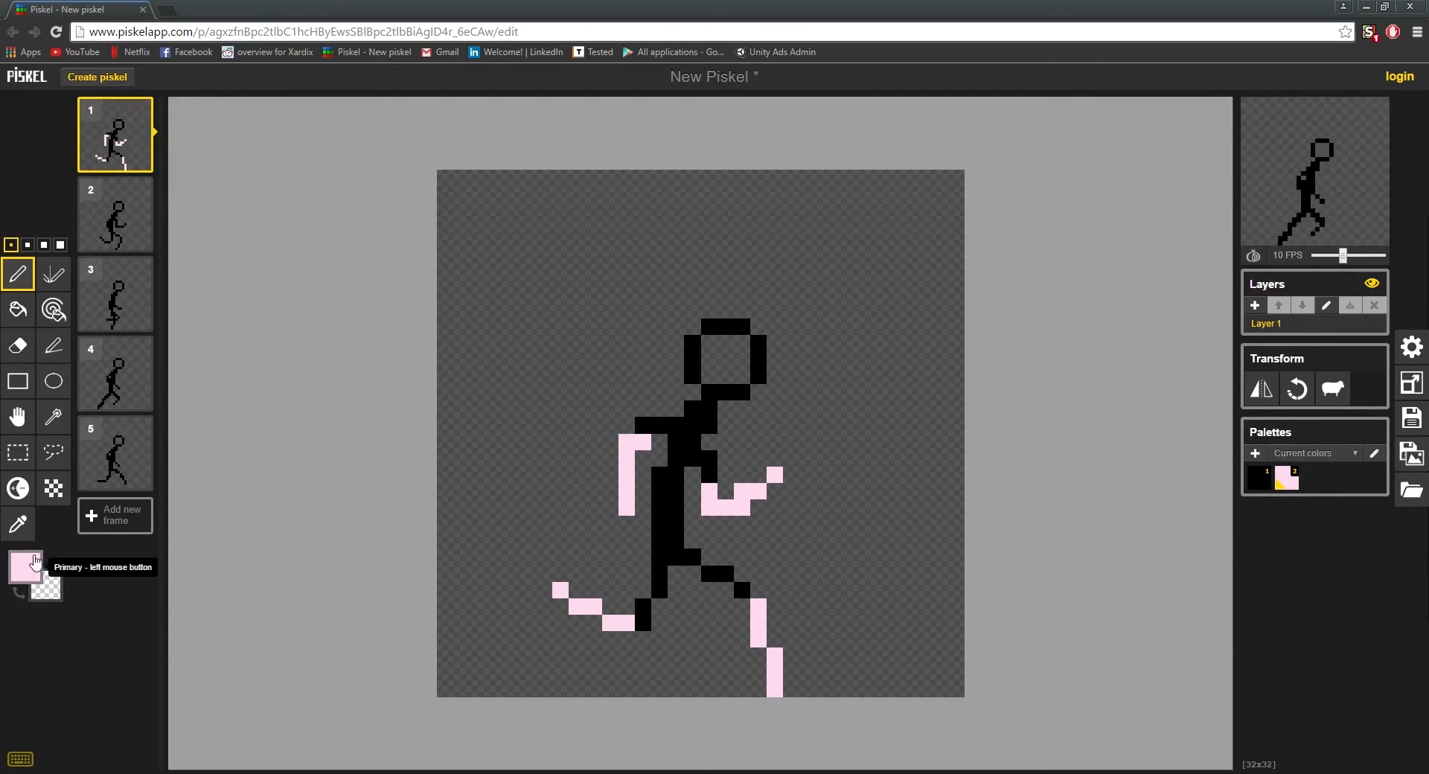
Step: Set the pen colour to dark blue and paint the hips and both thighs of frame 1 as trousers, undoing the extra waist row
left_click(25, 567)
left_click(192, 663)
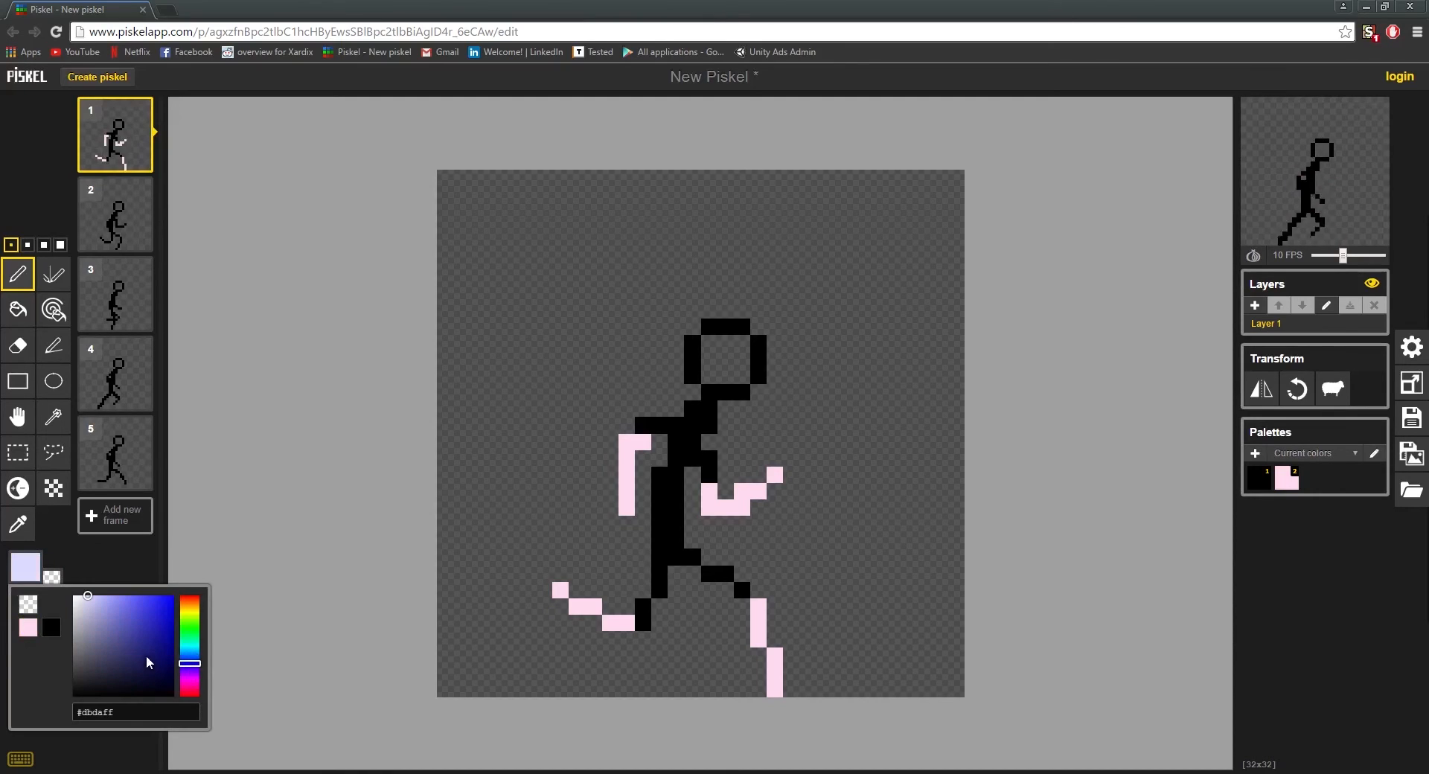
left_click_drag(144, 659, 148, 608)
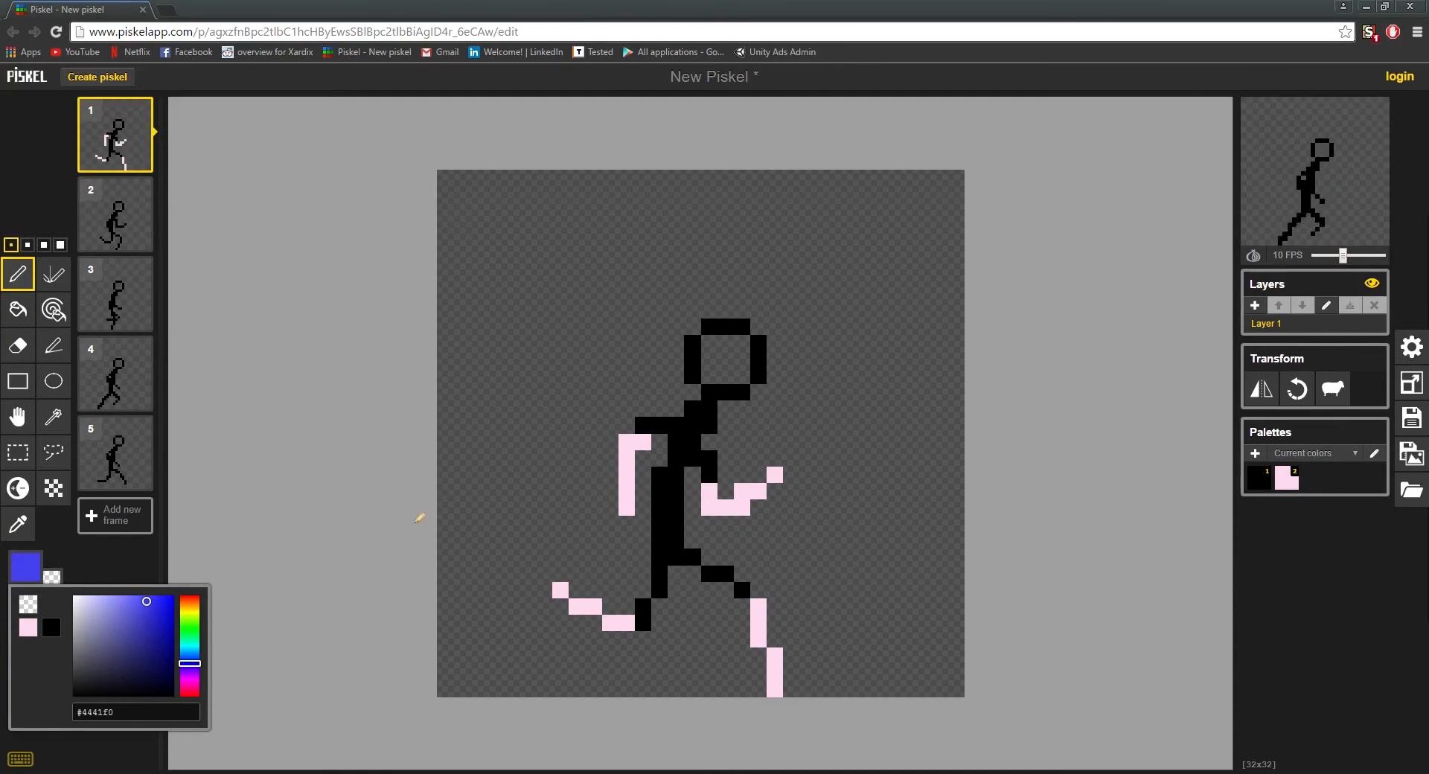
left_click_drag(149, 658, 146, 655)
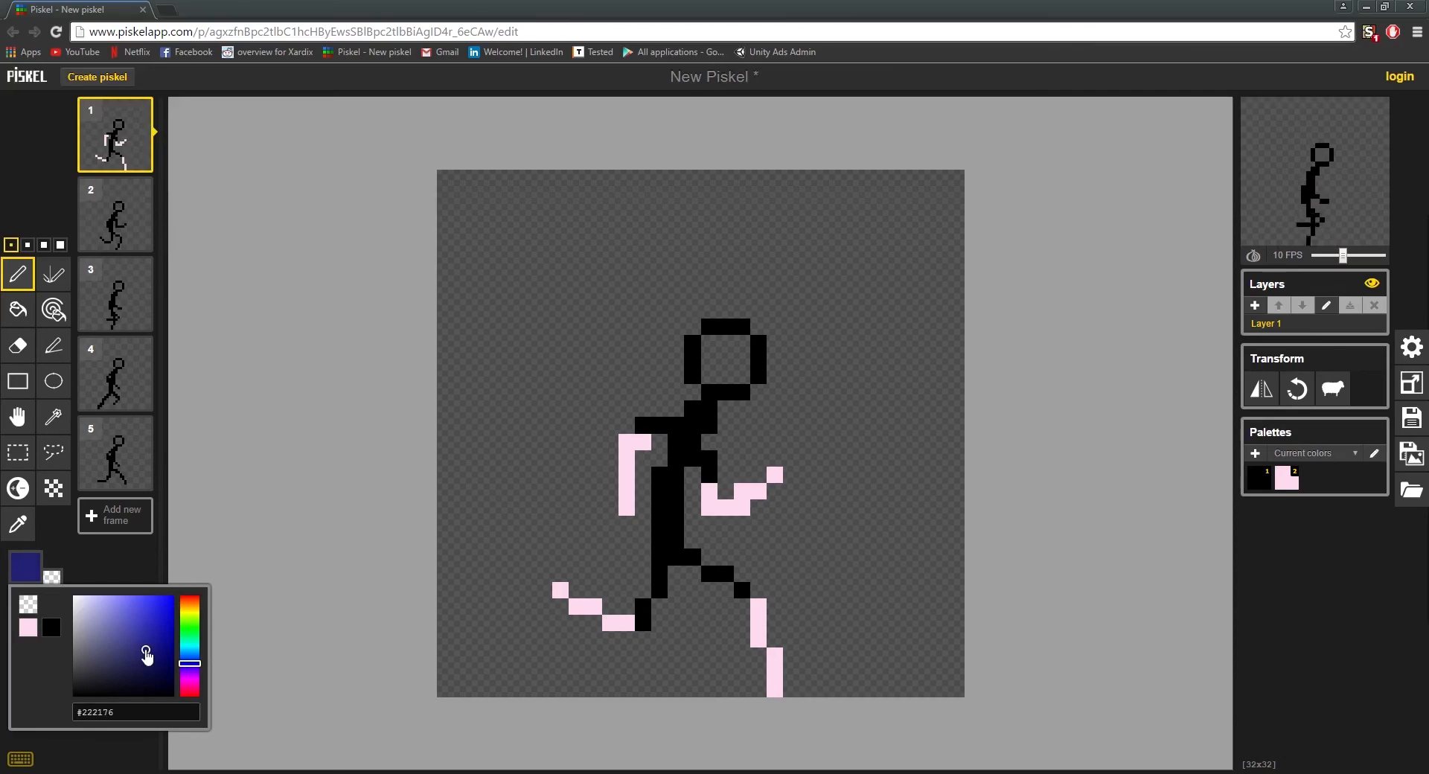
mouse_move(643, 624)
left_mouse_down()
mouse_move(673, 548)
mouse_move(661, 555)
mouse_move(745, 585)
left_mouse_up()
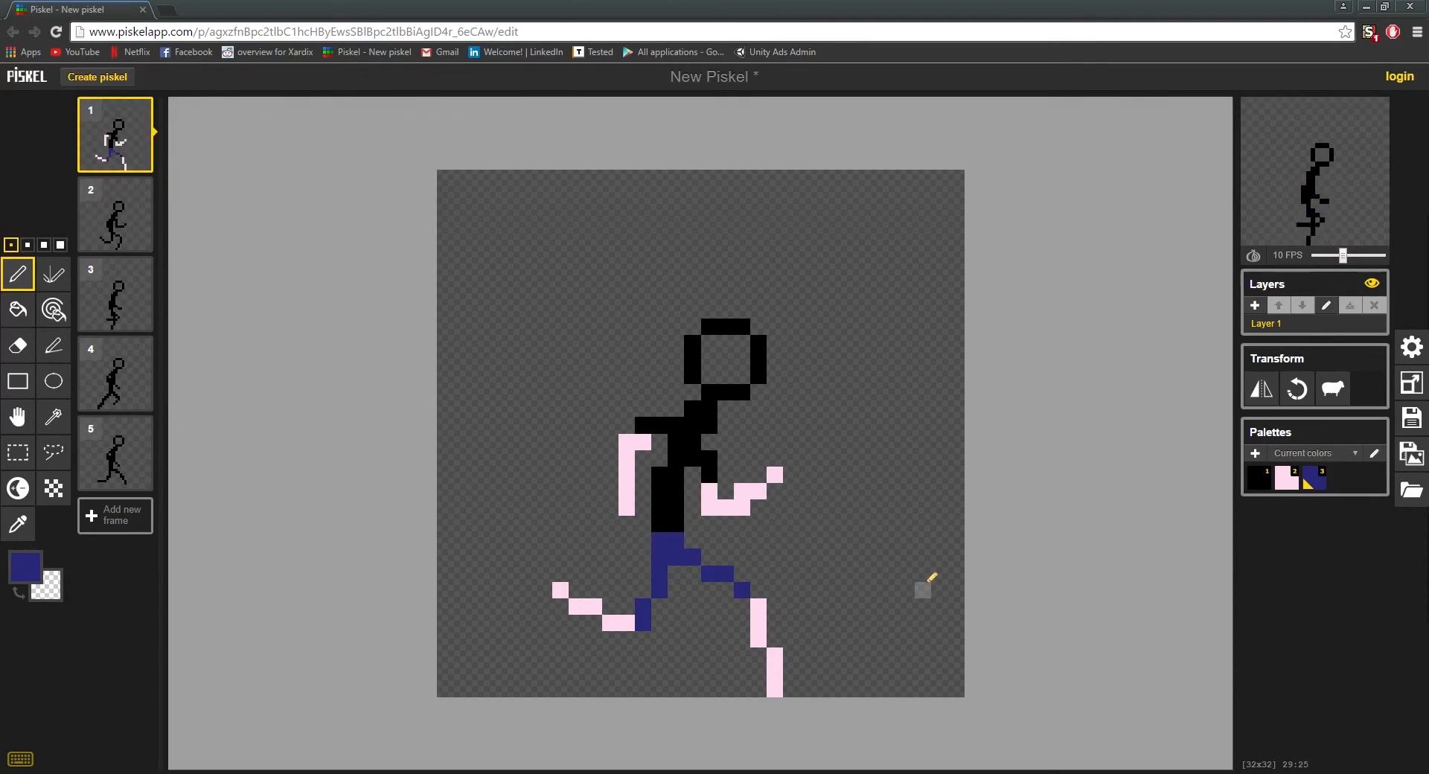
key("ctrl+z")
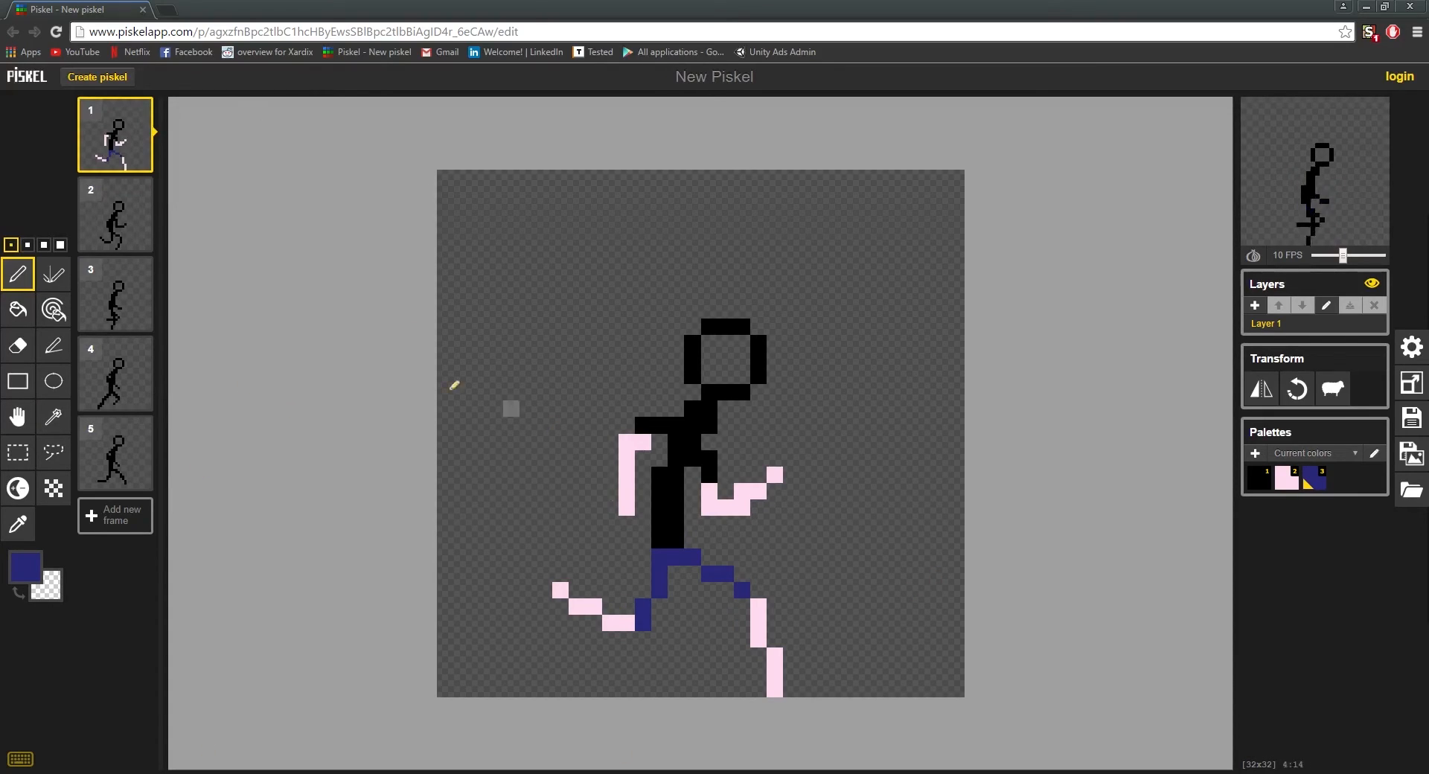
Step: Set the pen colour to green #28785c and place test pixels on the front shin and the torso, saving the sprite
left_click(25, 568)
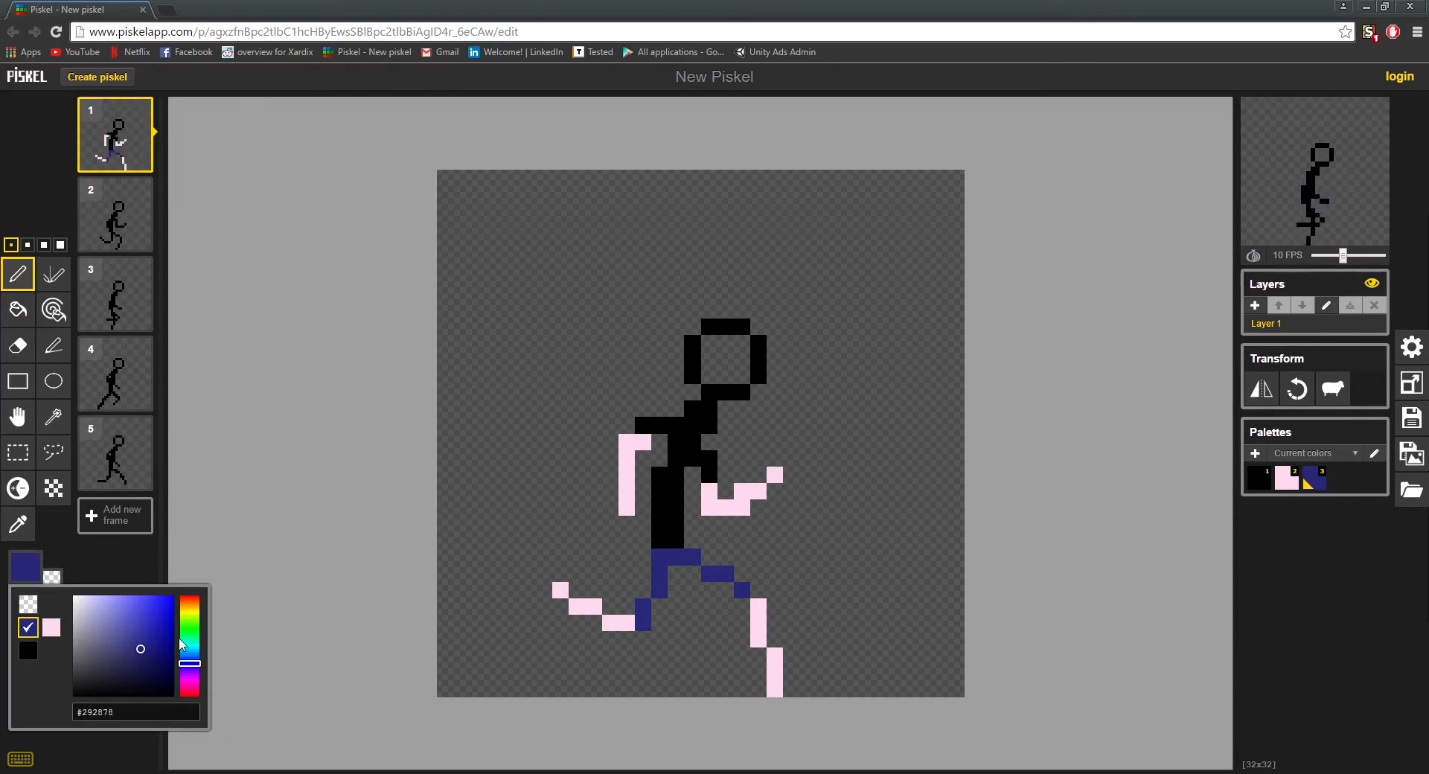
left_click(185, 641)
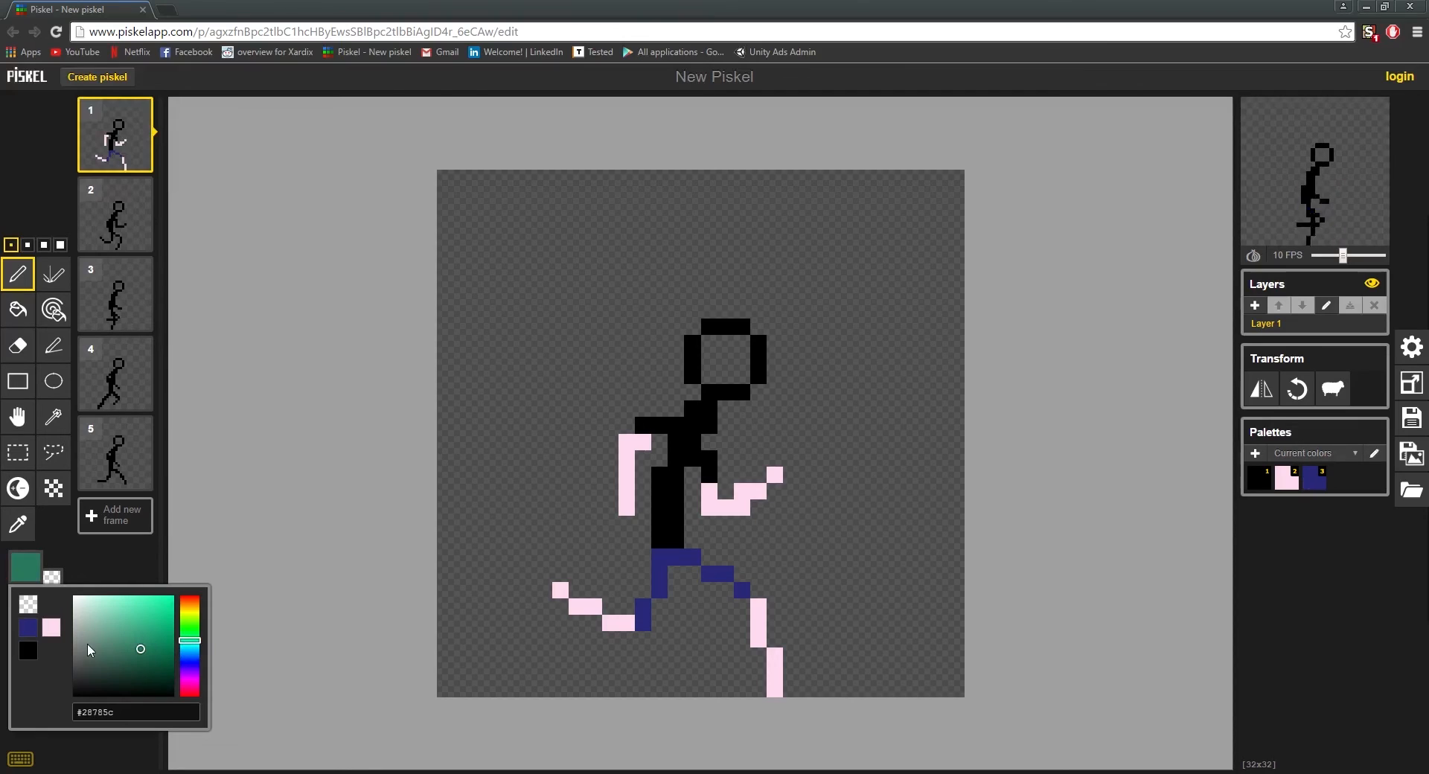
left_click(758, 622)
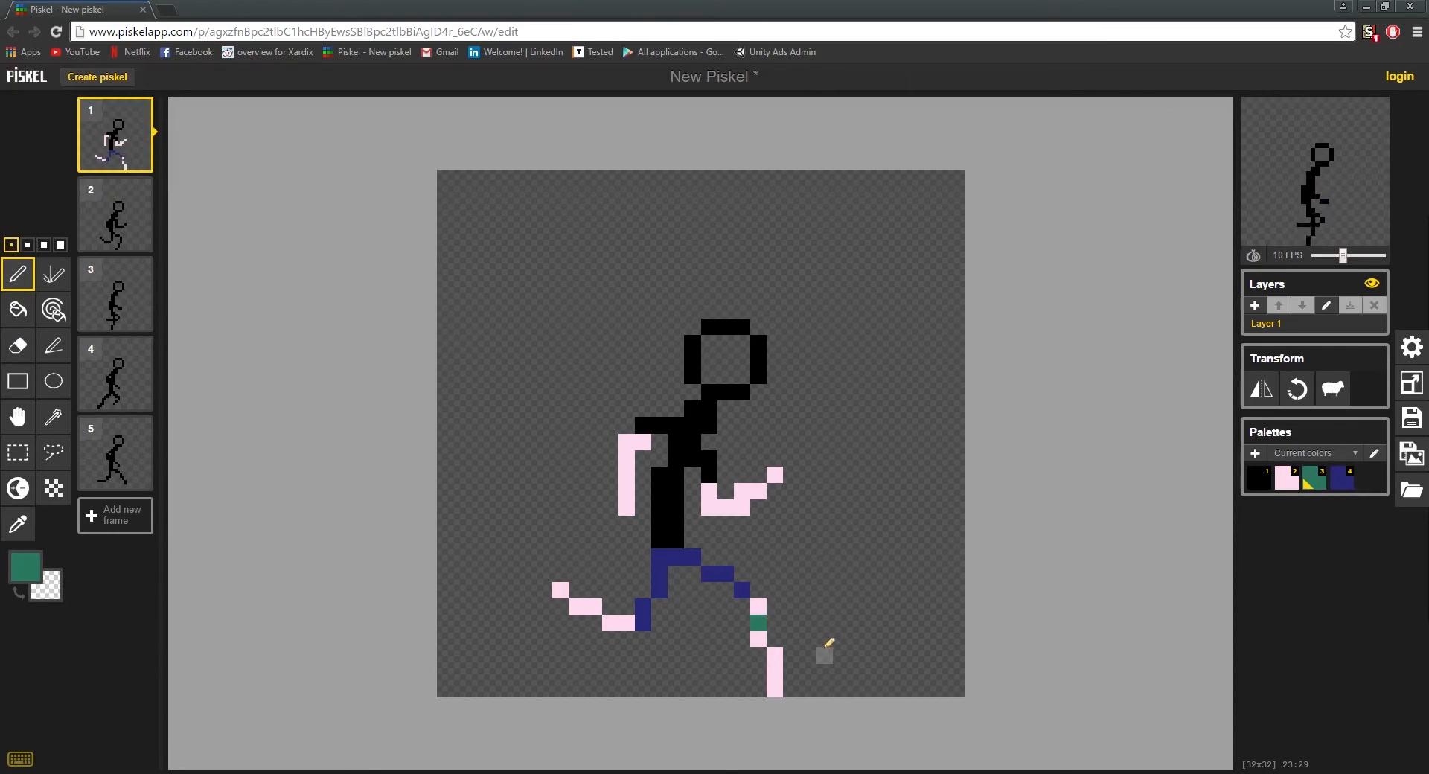
key("ctrl+s")
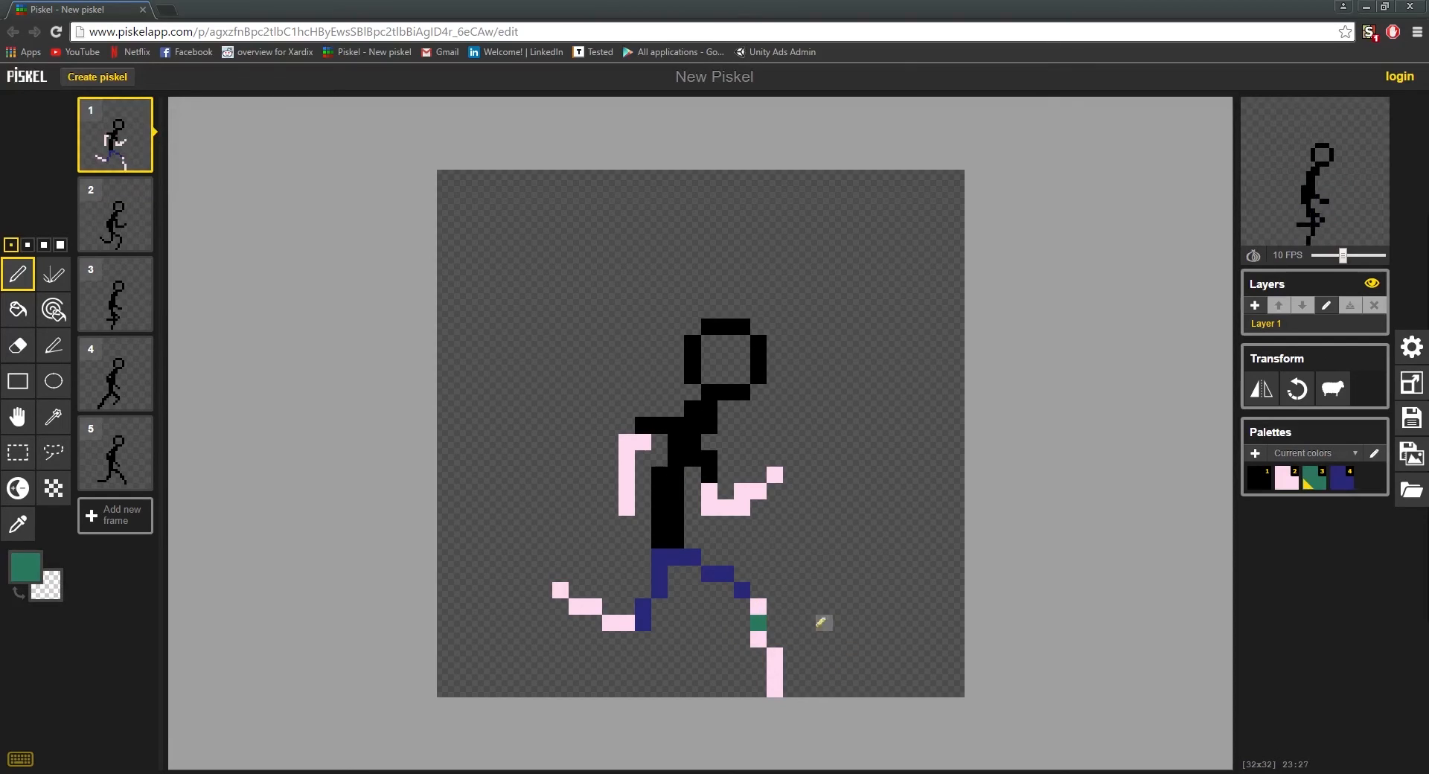
left_click(660, 491)
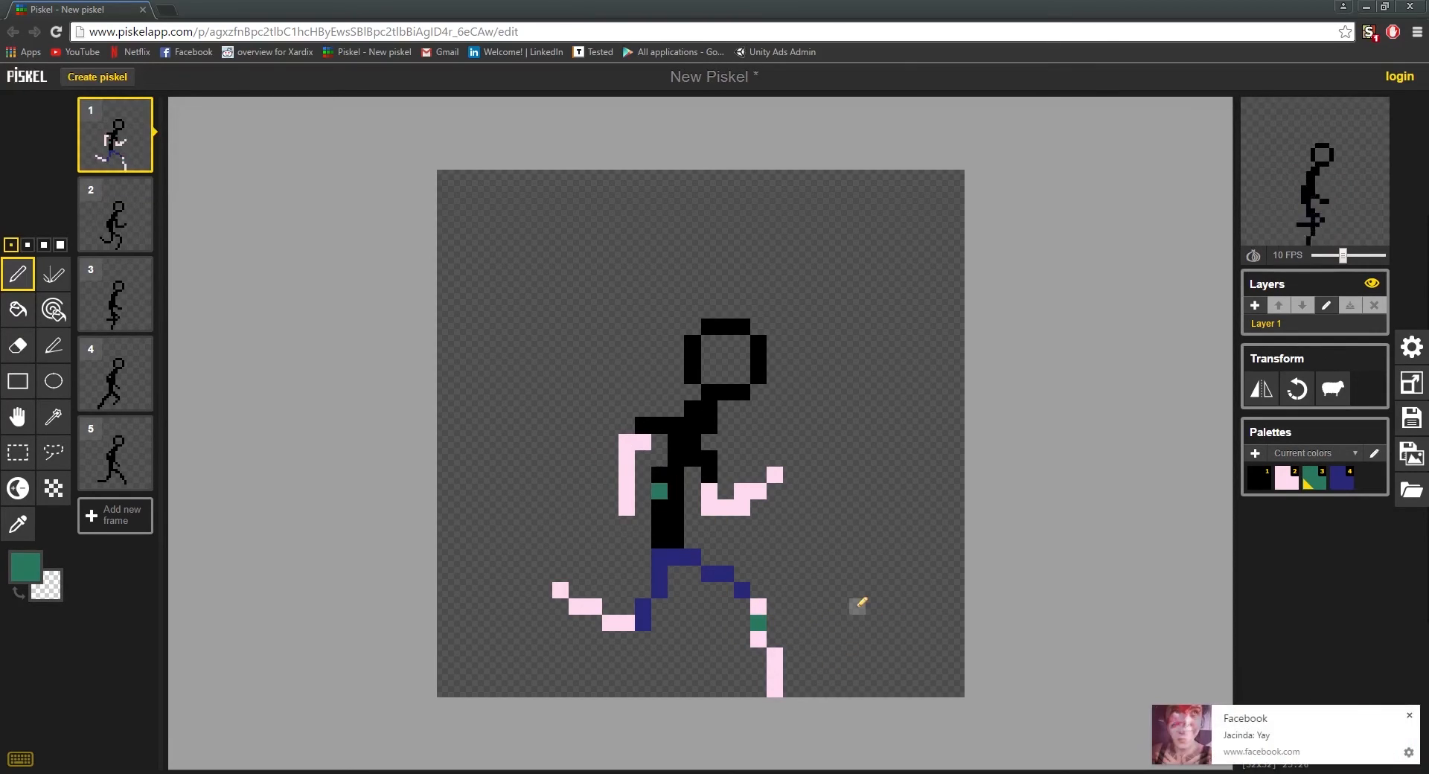
left_click(775, 656)
Step: Sample the pink from the lower front leg and repaint the shin's green test pixels with it
key("o")
left_click(777, 676)
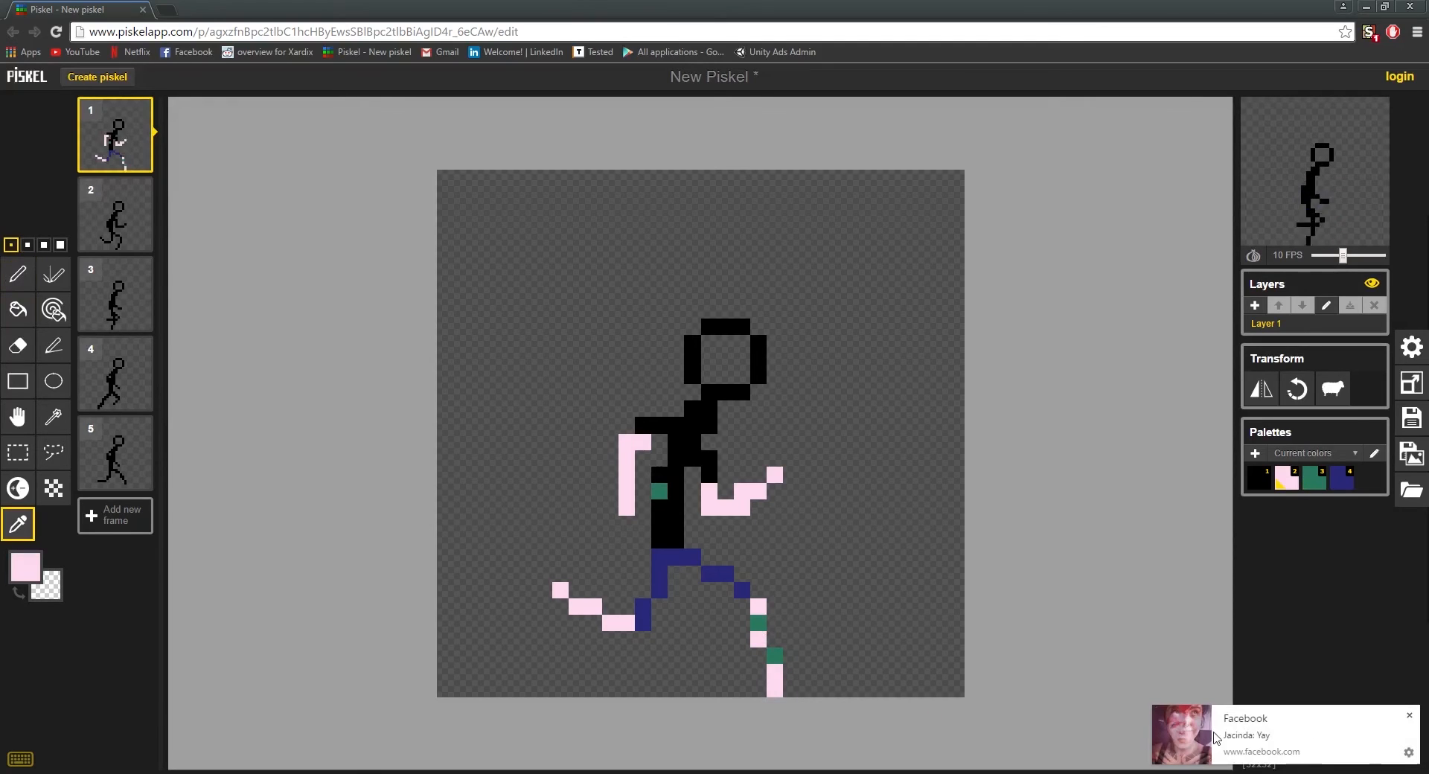
left_click(1409, 716)
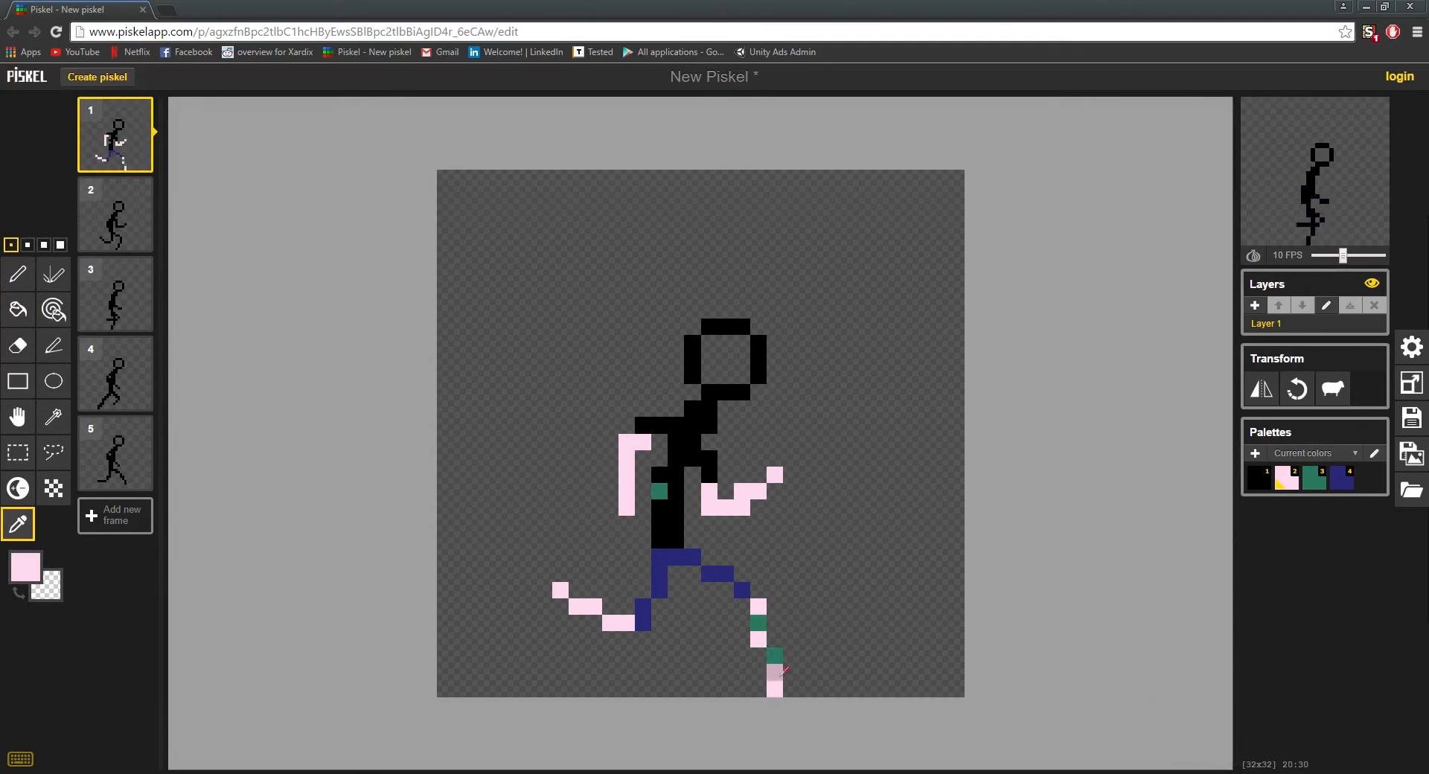
left_click(775, 655)
left_click(774, 672)
left_click(774, 655)
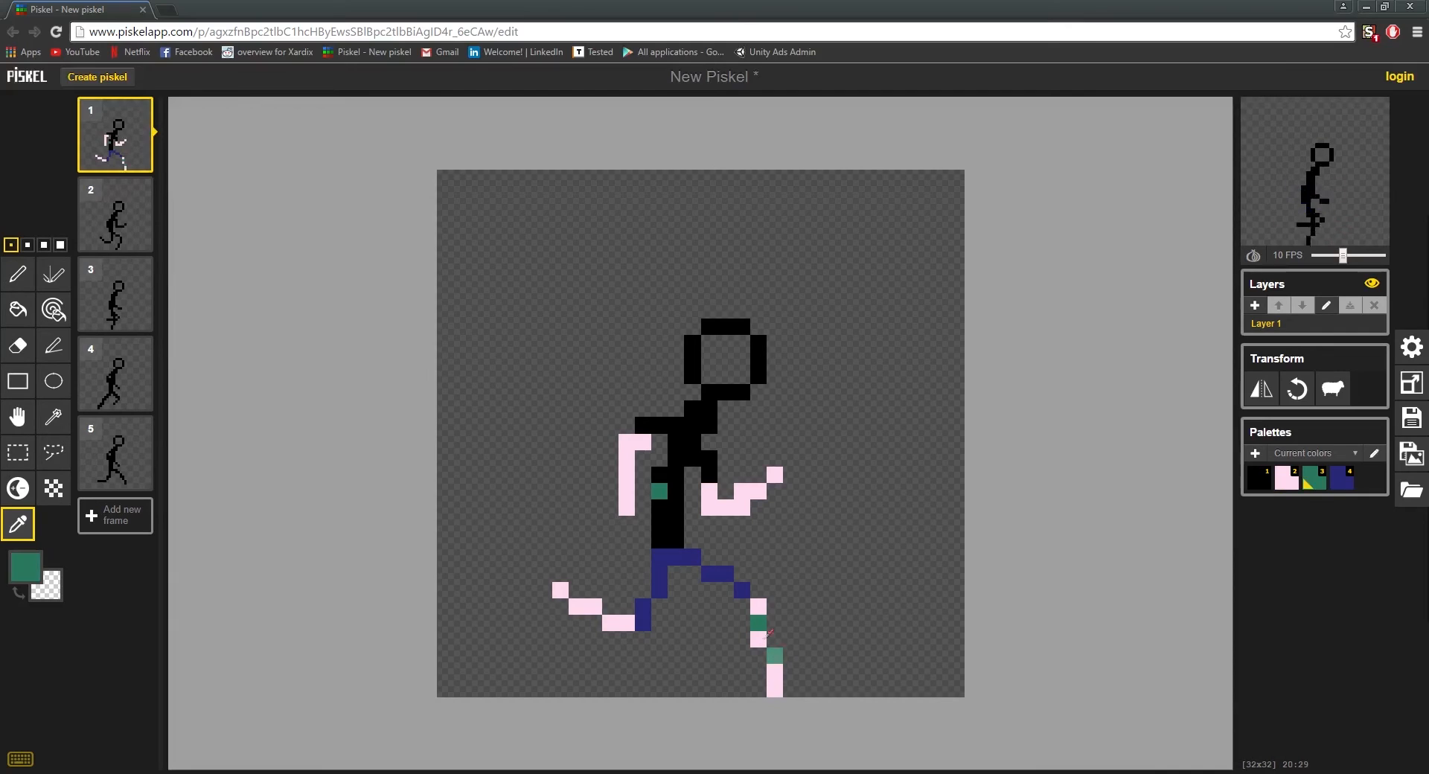
key("p")
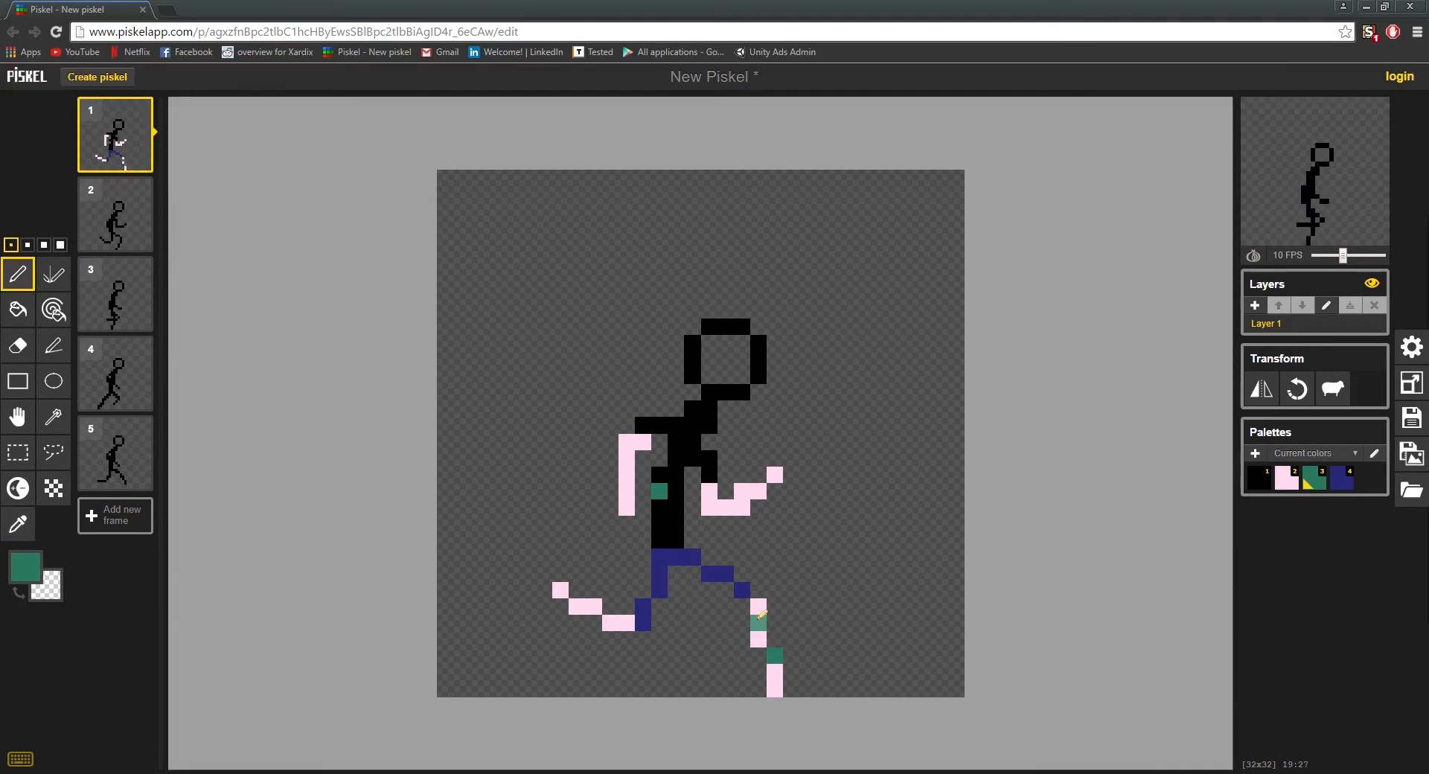
key("o")
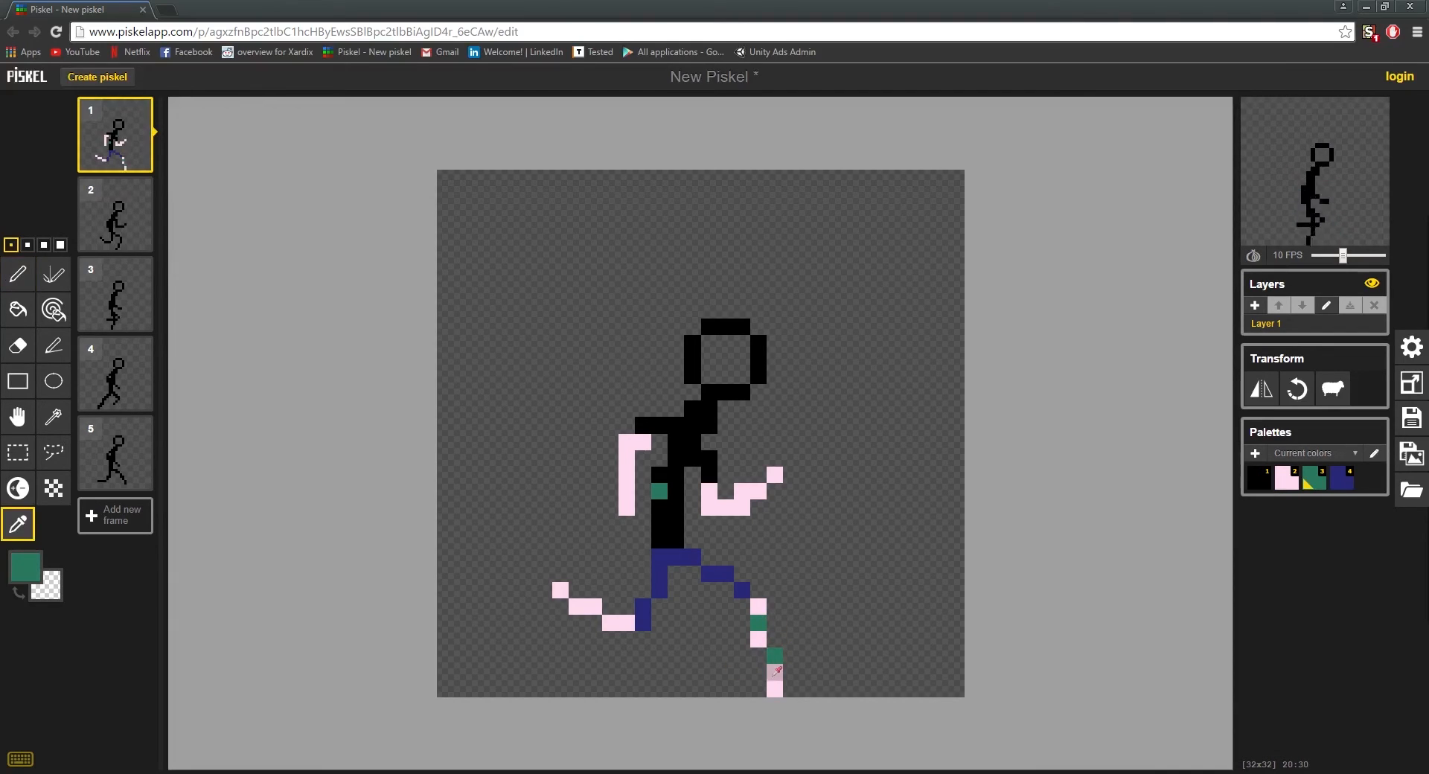
left_click(774, 670)
key("p")
left_click(775, 656)
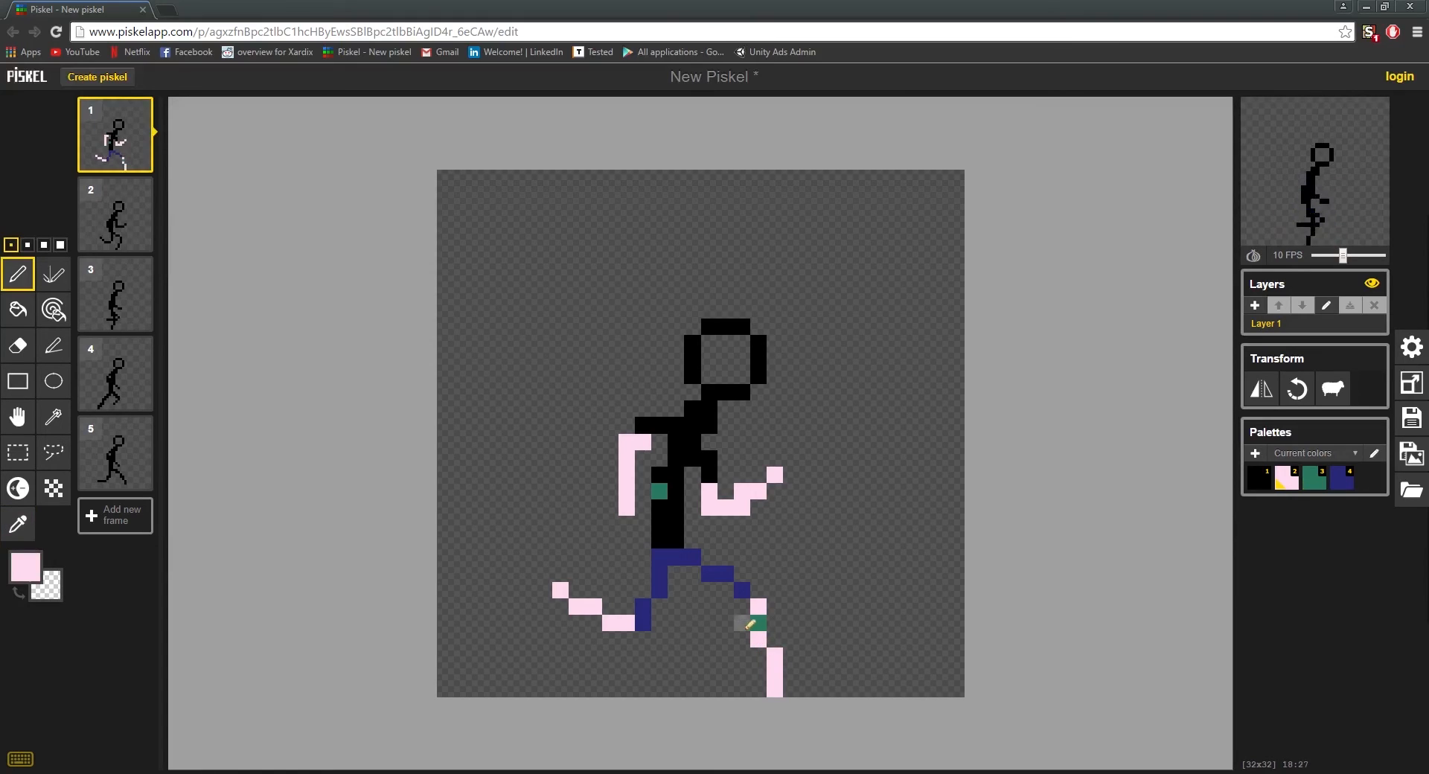
left_click(759, 623)
Step: Fill the inside of the head and the chin with pink, and erase the black outline along the front of the face
mouse_move(719, 385)
left_mouse_down()
mouse_move(737, 378)
mouse_move(743, 391)
mouse_move(726, 378)
left_mouse_up()
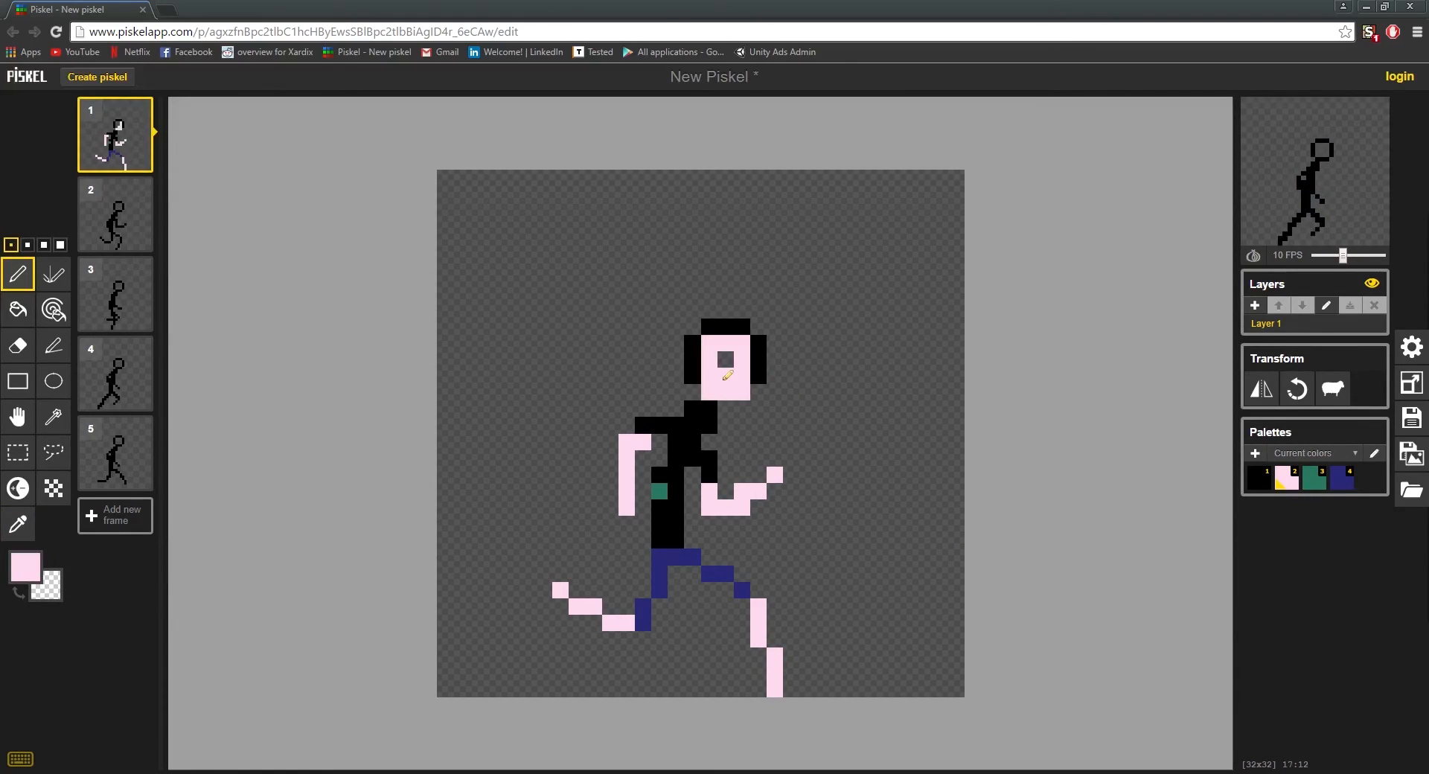
left_click(726, 360)
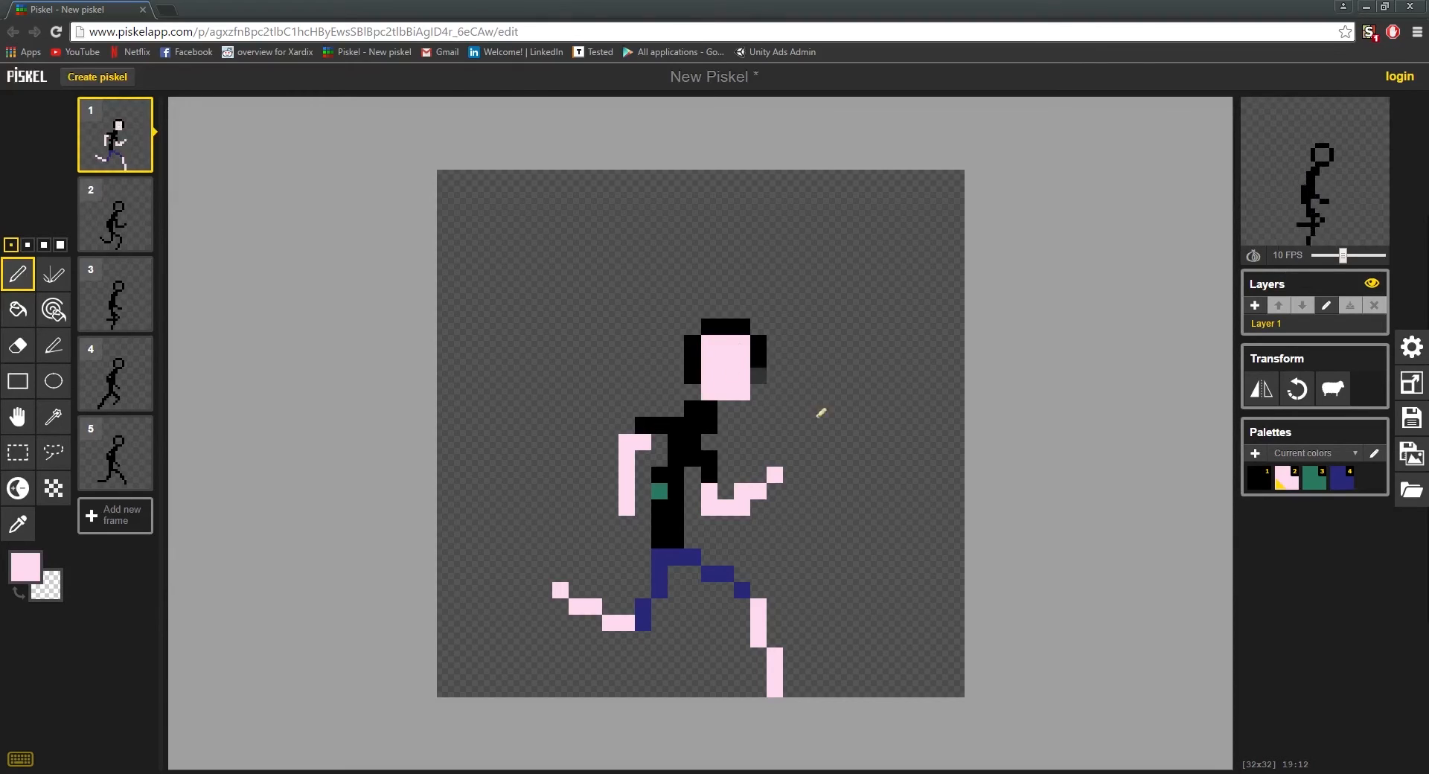
right_click(758, 375)
right_click(758, 358)
right_click(758, 343)
Step: Sample black and paint hair across the top, the forelock and the back of the head in frame 1, and save
left_click(759, 327)
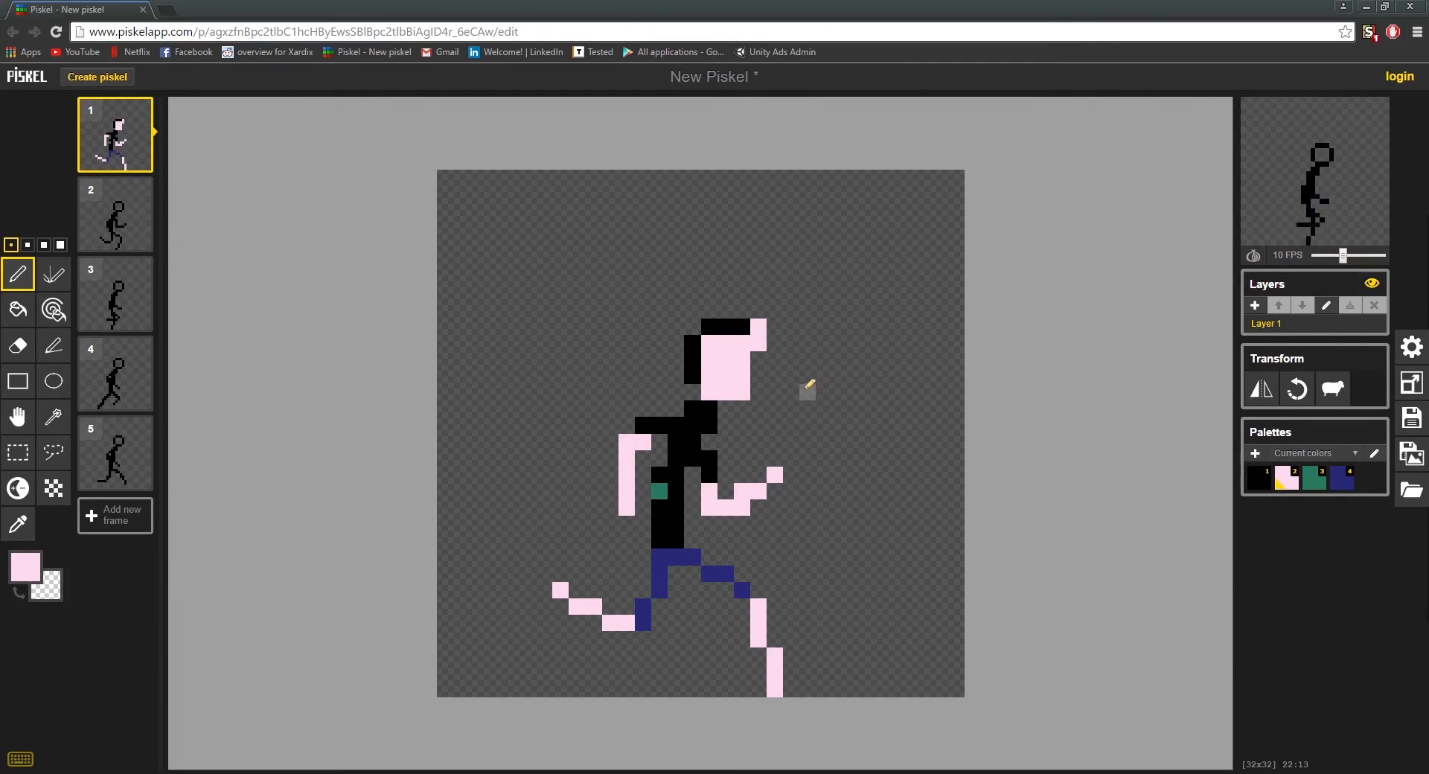
left_click(725, 327)
key("o")
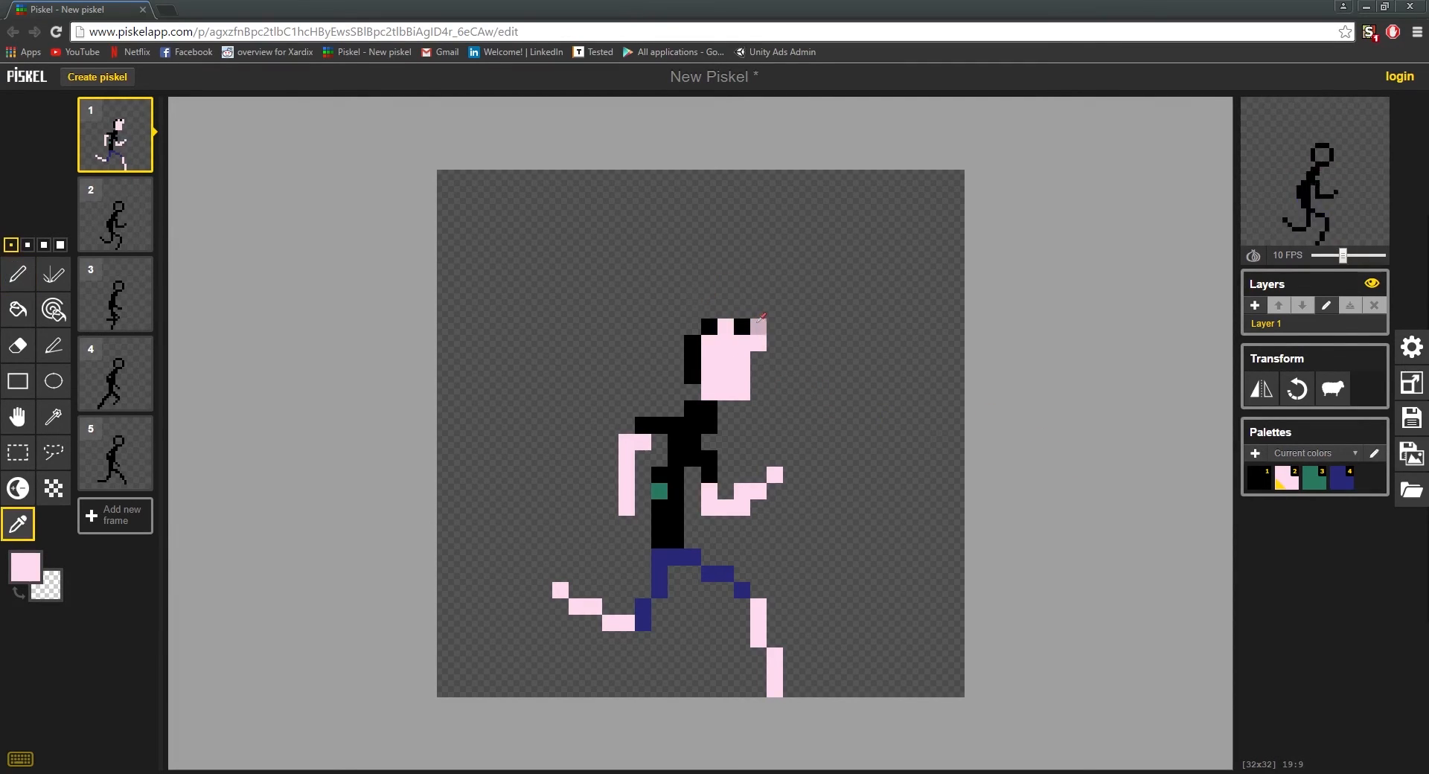
left_click(742, 326)
key("p")
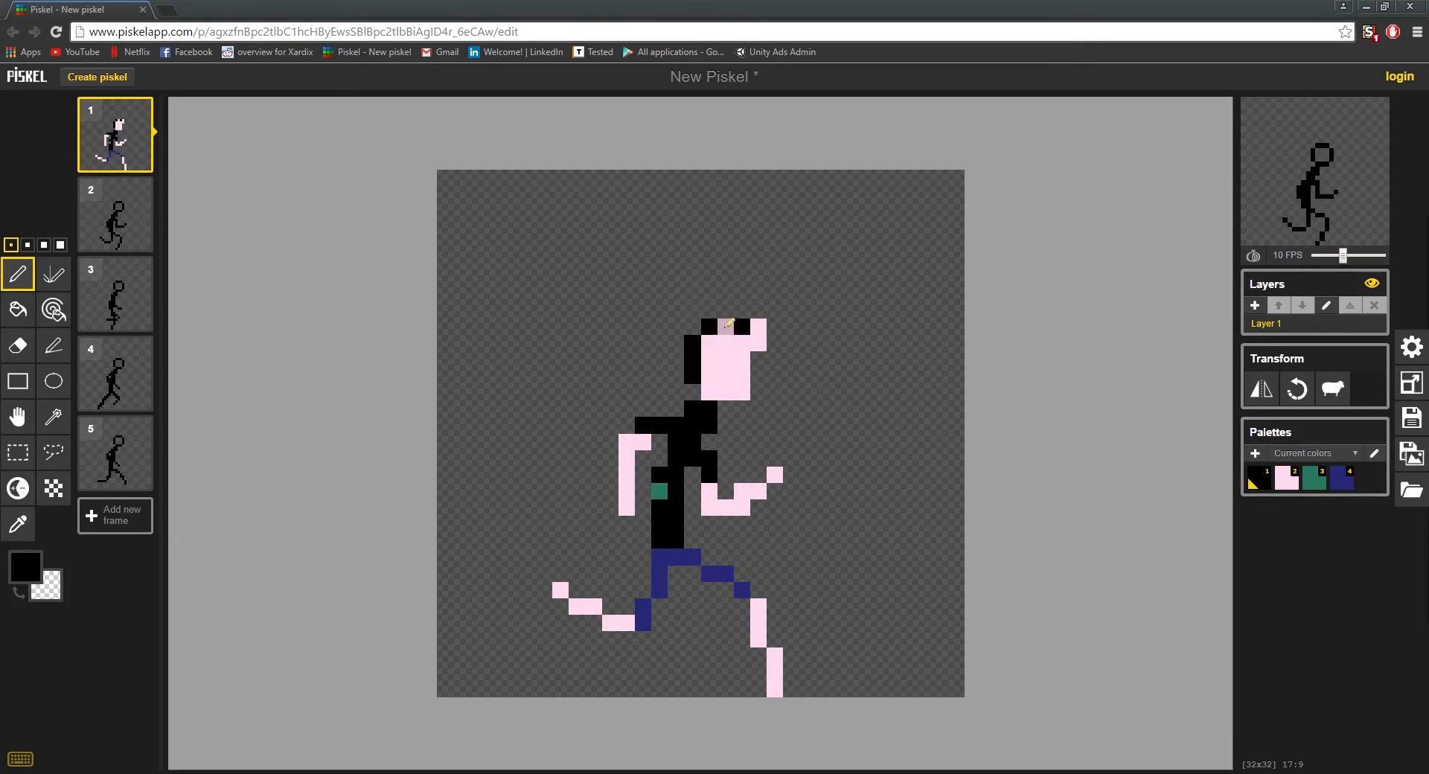
mouse_move(726, 327)
left_mouse_down()
mouse_move(759, 327)
mouse_move(758, 344)
left_mouse_up()
left_click_drag(714, 354, 711, 343)
key("ctrl+s")
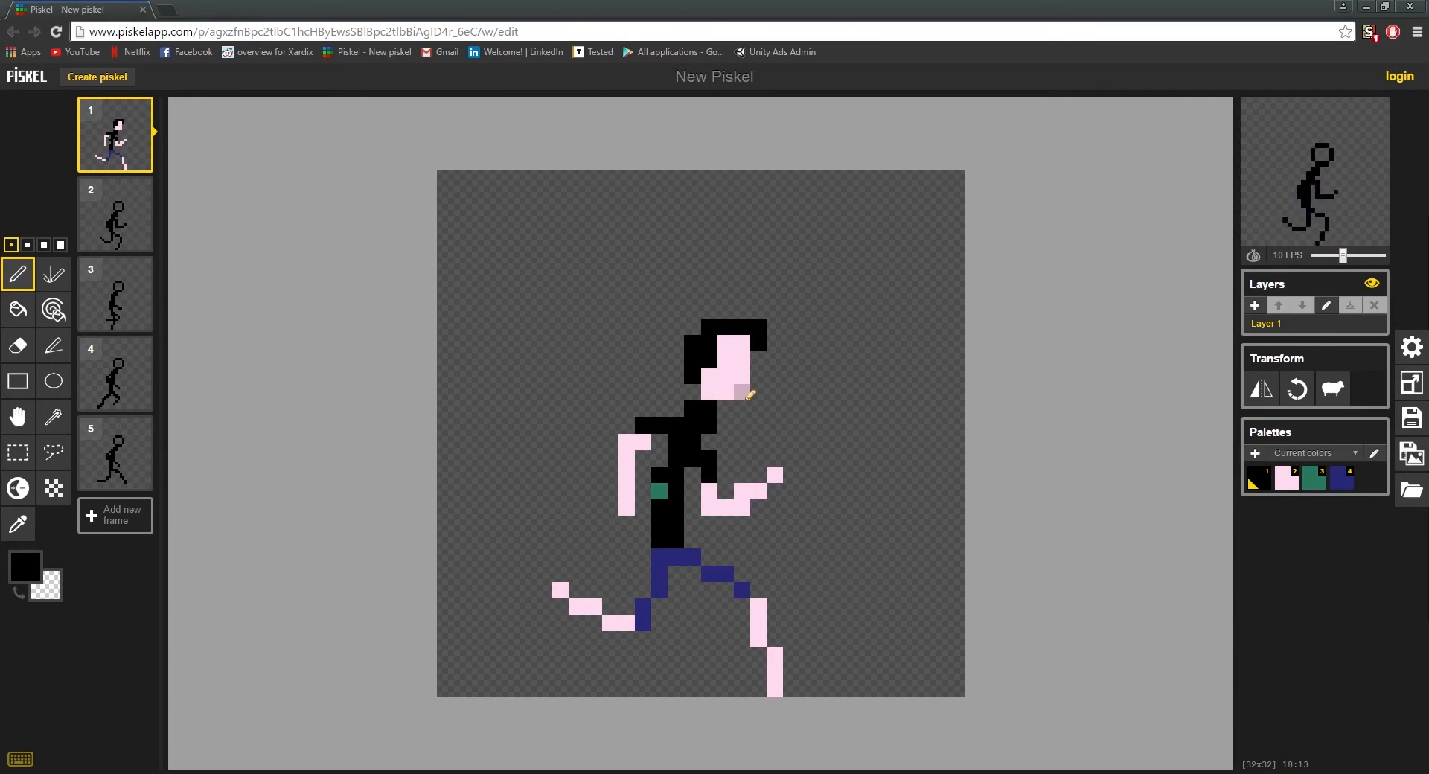
Step: Set the pen colour to white #ffffff and paint a one-pixel eye at the front of the face
left_click(26, 569)
left_click_drag(113, 618, 34, 572)
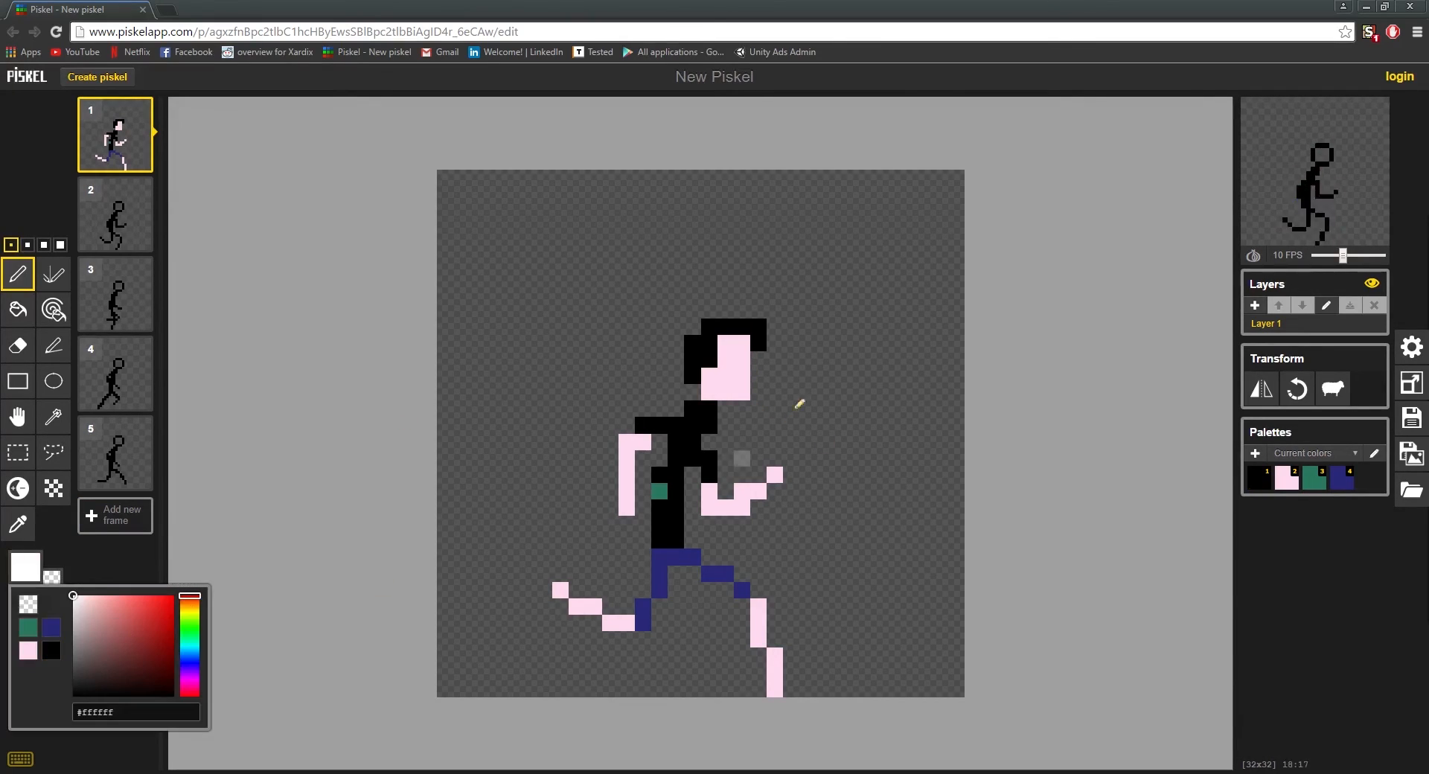
left_click(741, 359)
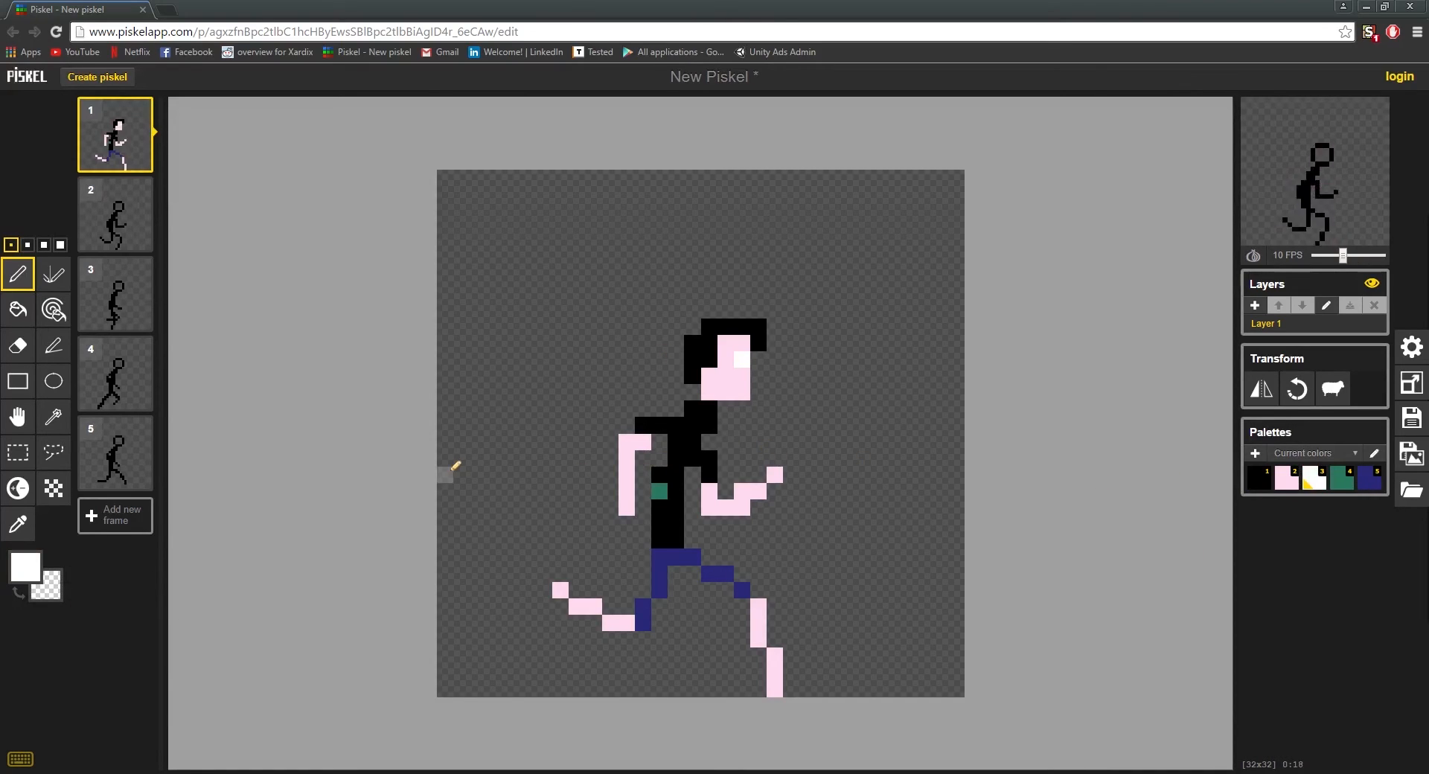
Step: Sample the green torso pixel and paint the whole black torso and sleeves green, filling the chest gap above the front arm
left_click(661, 491)
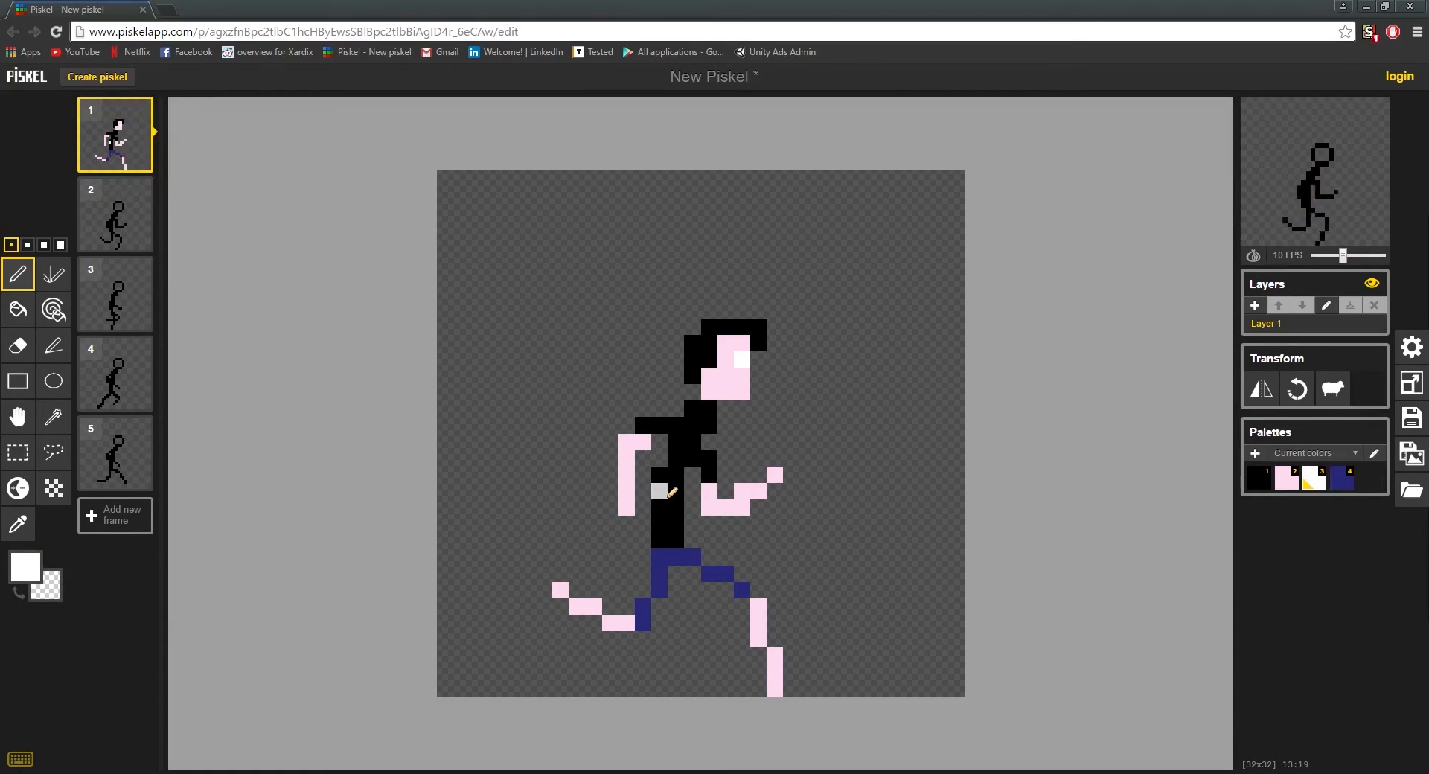
key("ctrl+z")
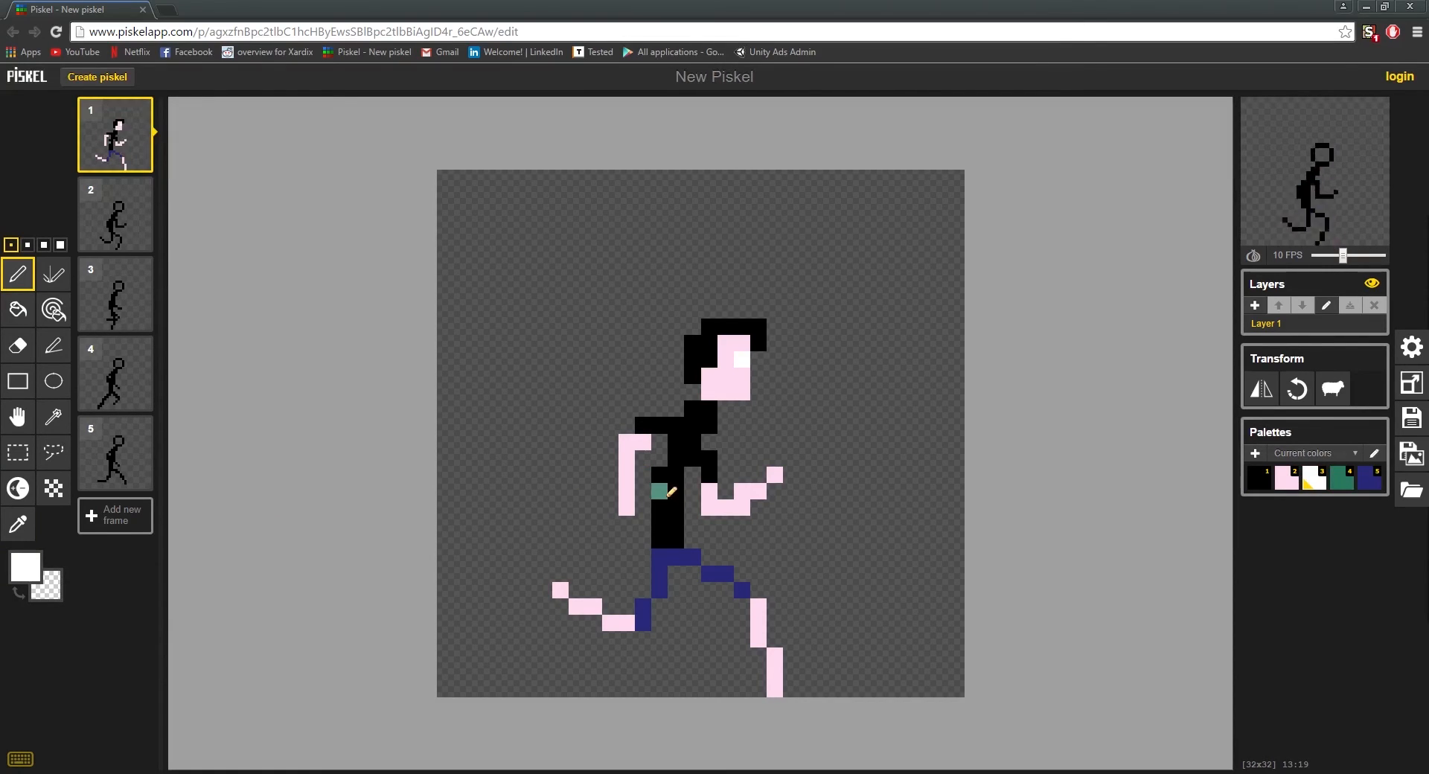
key("o")
left_click(664, 494)
key("p")
mouse_move(661, 542)
left_mouse_down()
mouse_move(661, 498)
mouse_move(675, 506)
mouse_move(660, 473)
mouse_move(688, 441)
mouse_move(708, 476)
mouse_move(655, 435)
mouse_move(652, 422)
mouse_move(694, 408)
left_mouse_up()
left_click(727, 407)
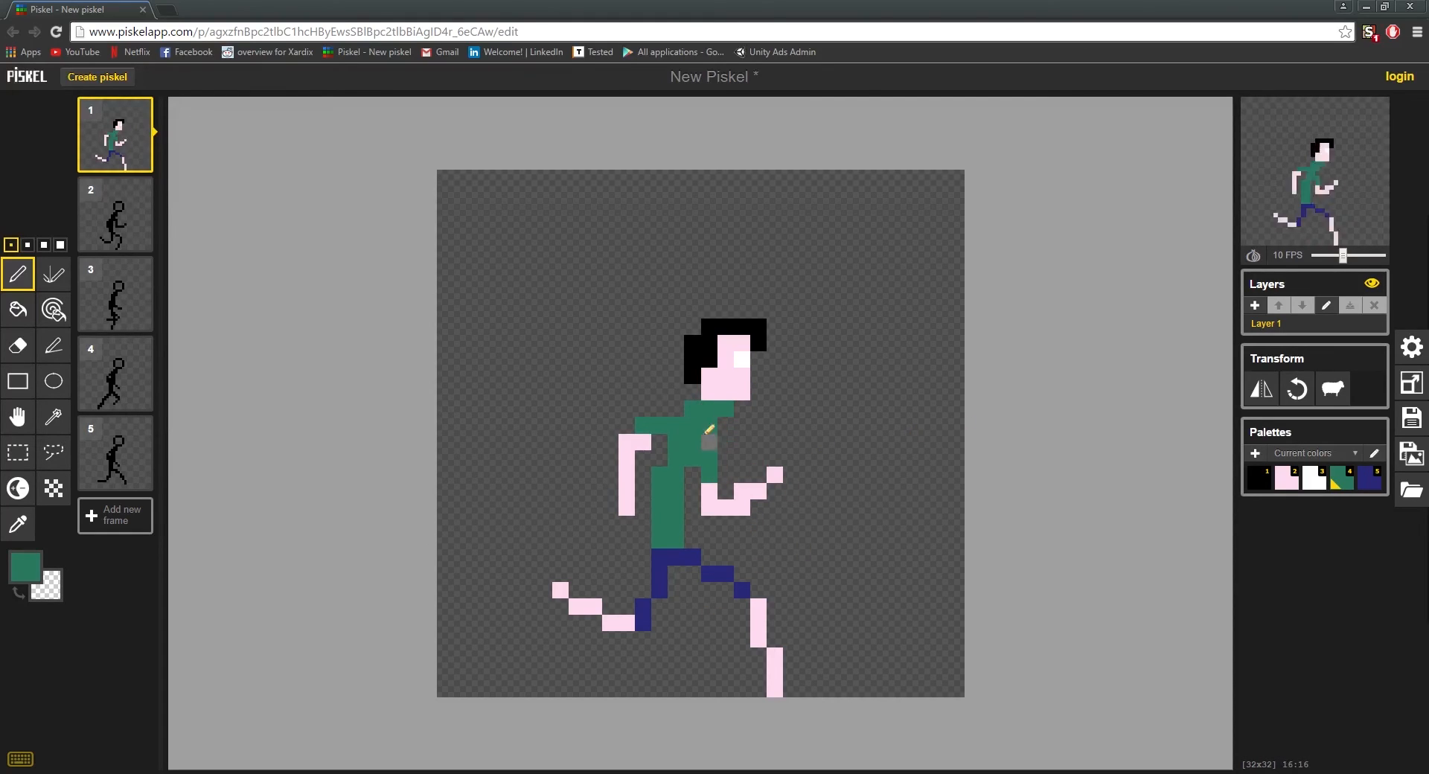
key("ctrl+z")
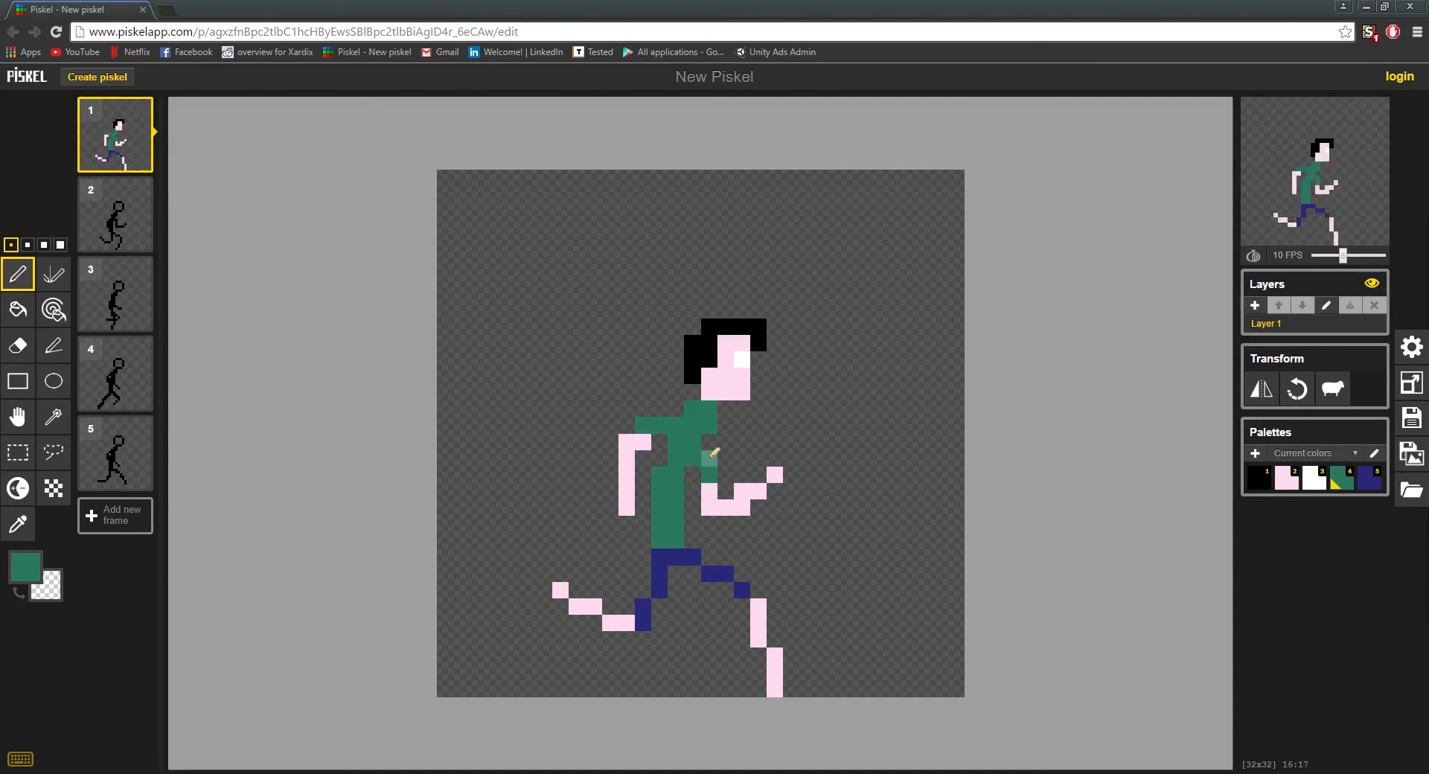
left_click_drag(710, 457, 710, 443)
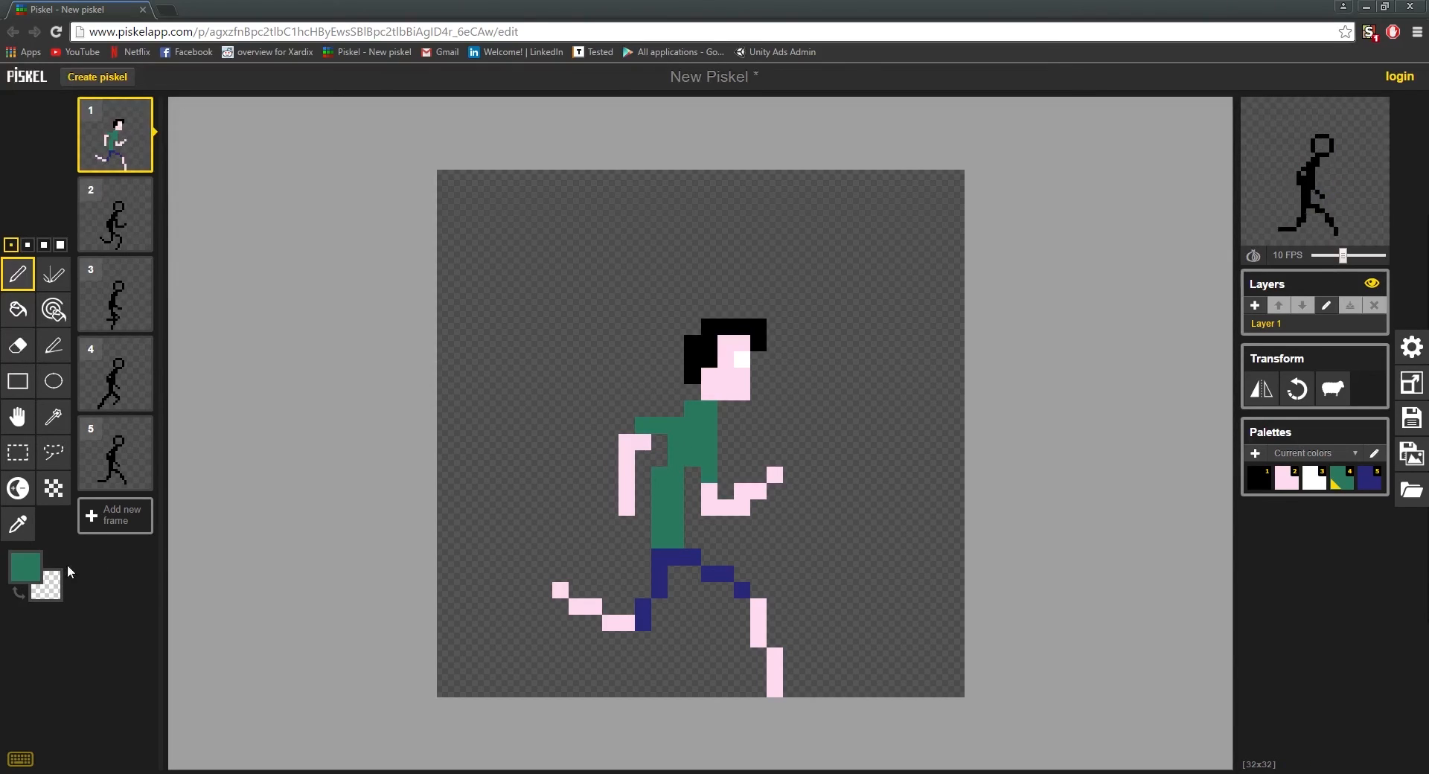
Step: Set the pen colour to grey #767676 and paint a pixel beside the rear hand, undoing a stray pixel near the rear foot
left_click(24, 568)
left_click(72, 643)
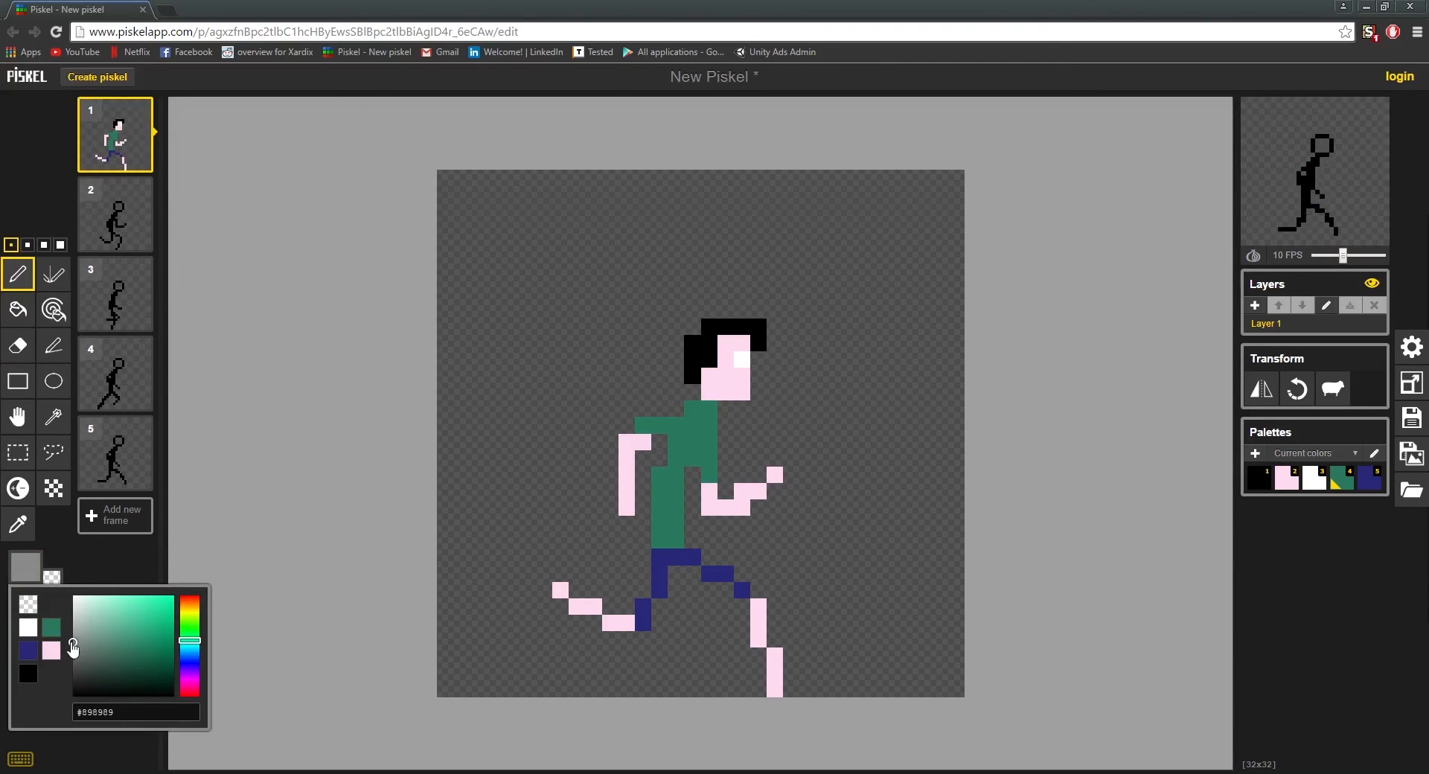
left_click(72, 649)
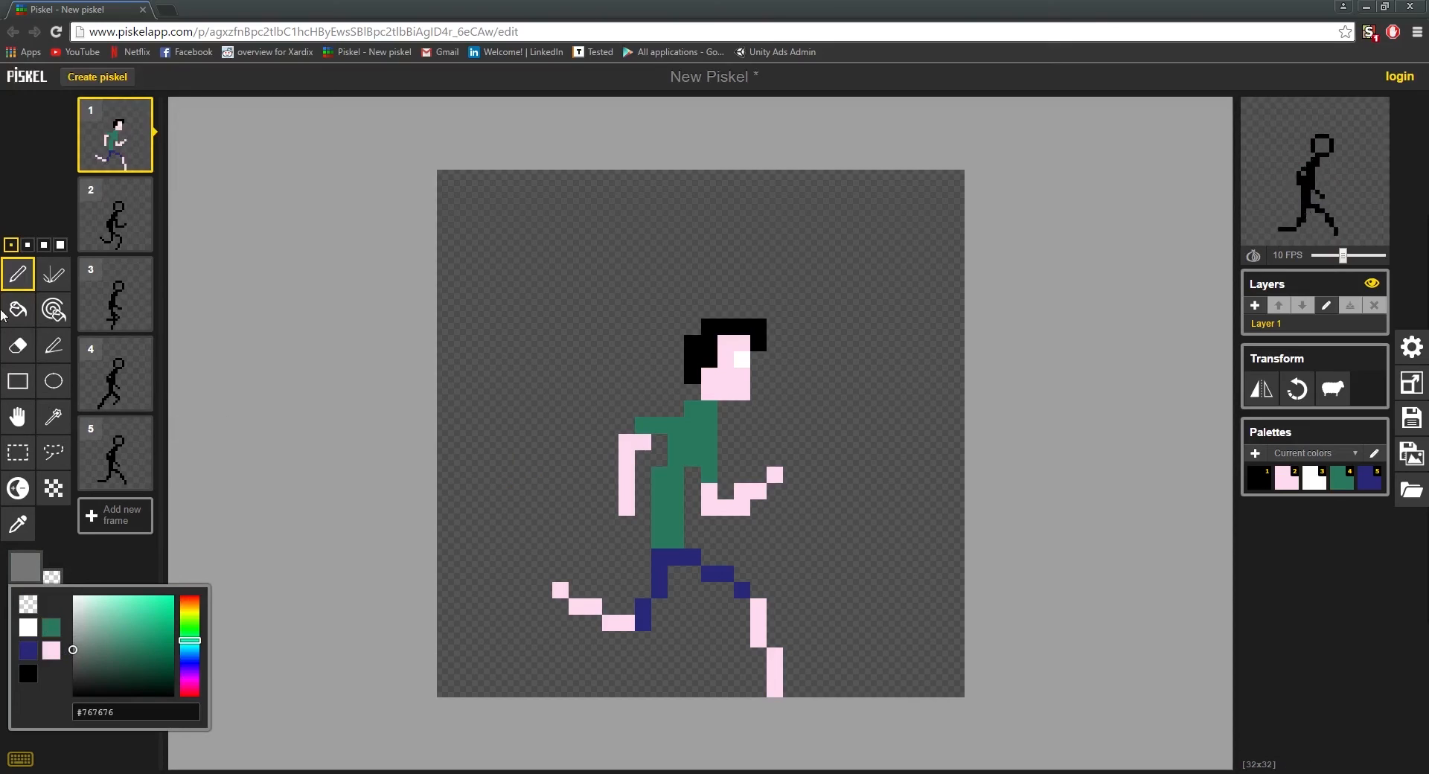
left_click(643, 507)
left_click(544, 623)
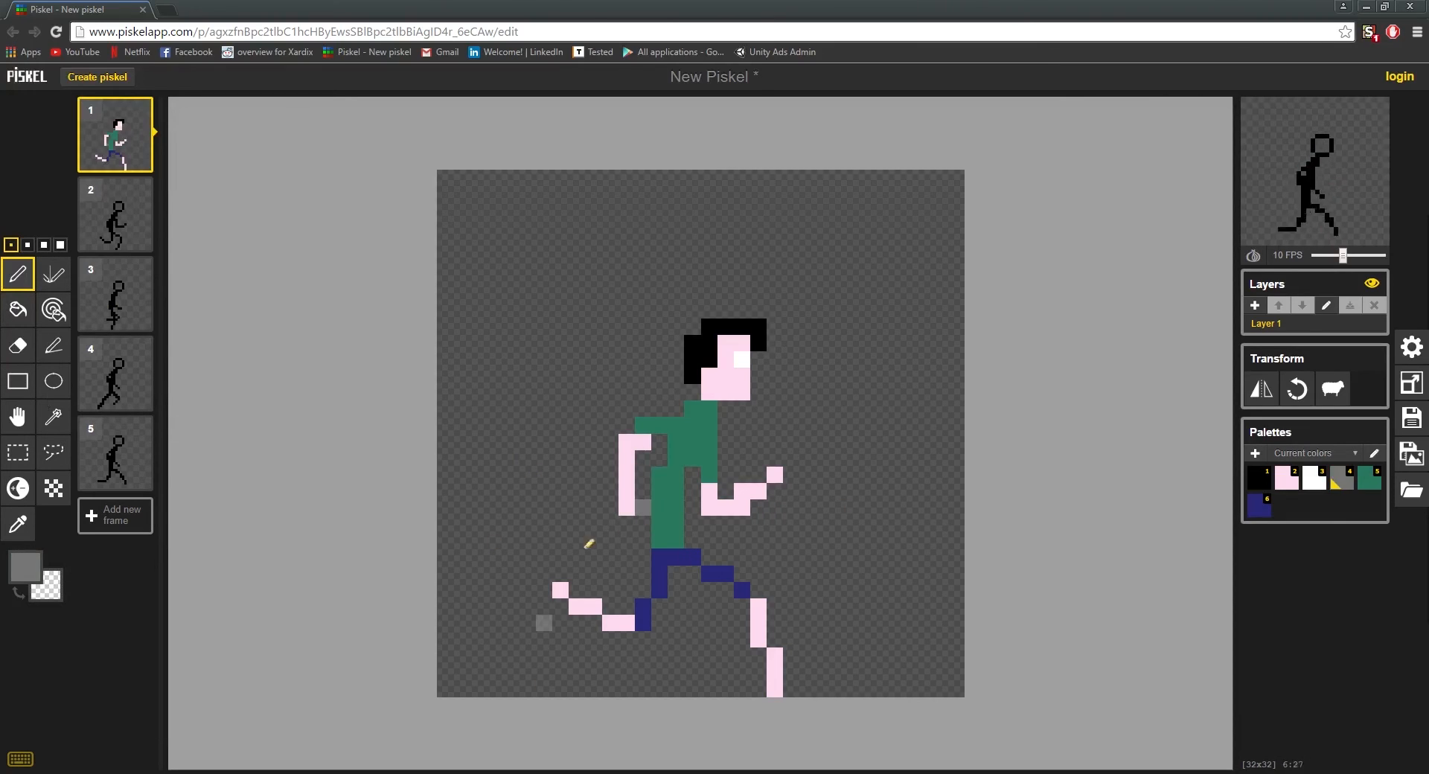
key("ctrl+z")
Step: Set the pen colour to grey #4f4f4f and paint beside the rear hand
left_click(25, 567)
left_click(64, 673)
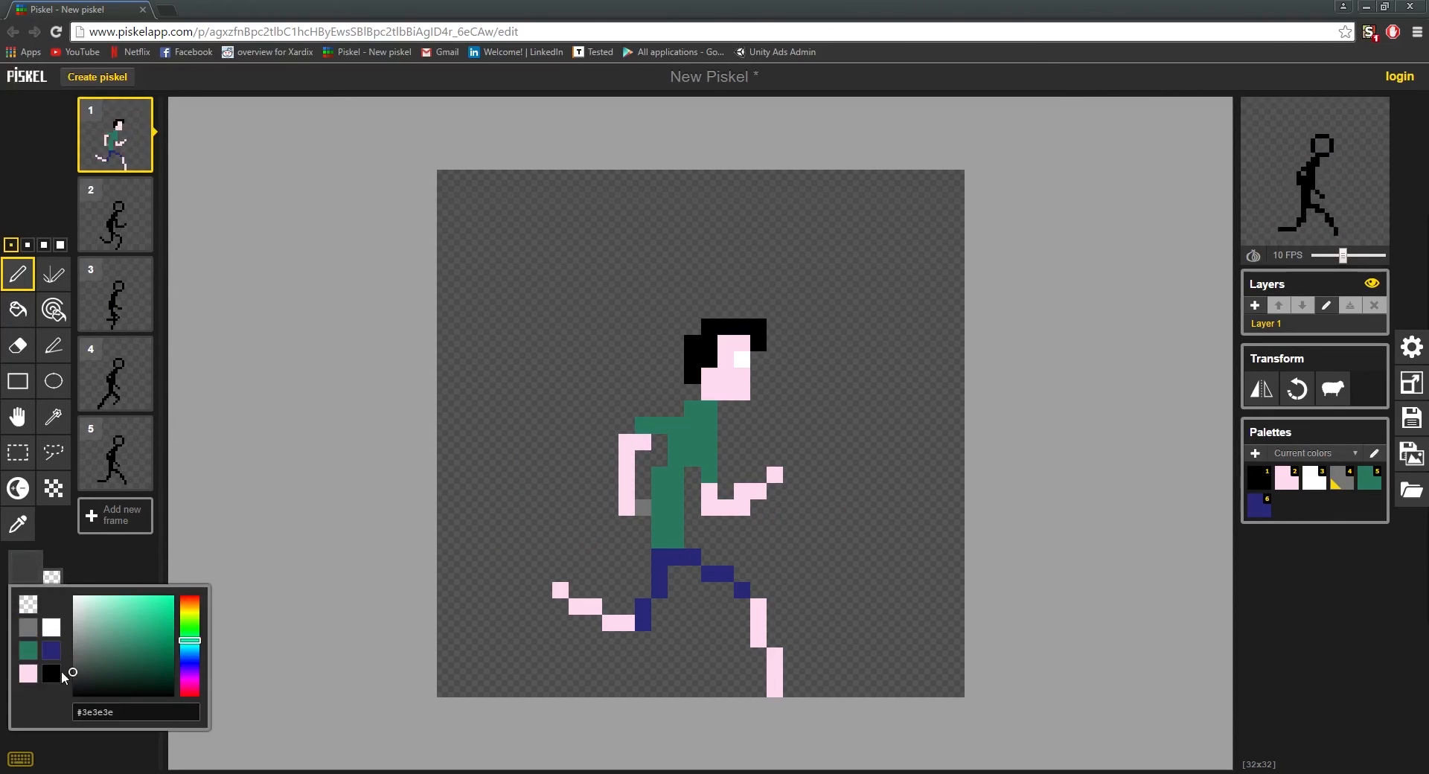
left_click(73, 665)
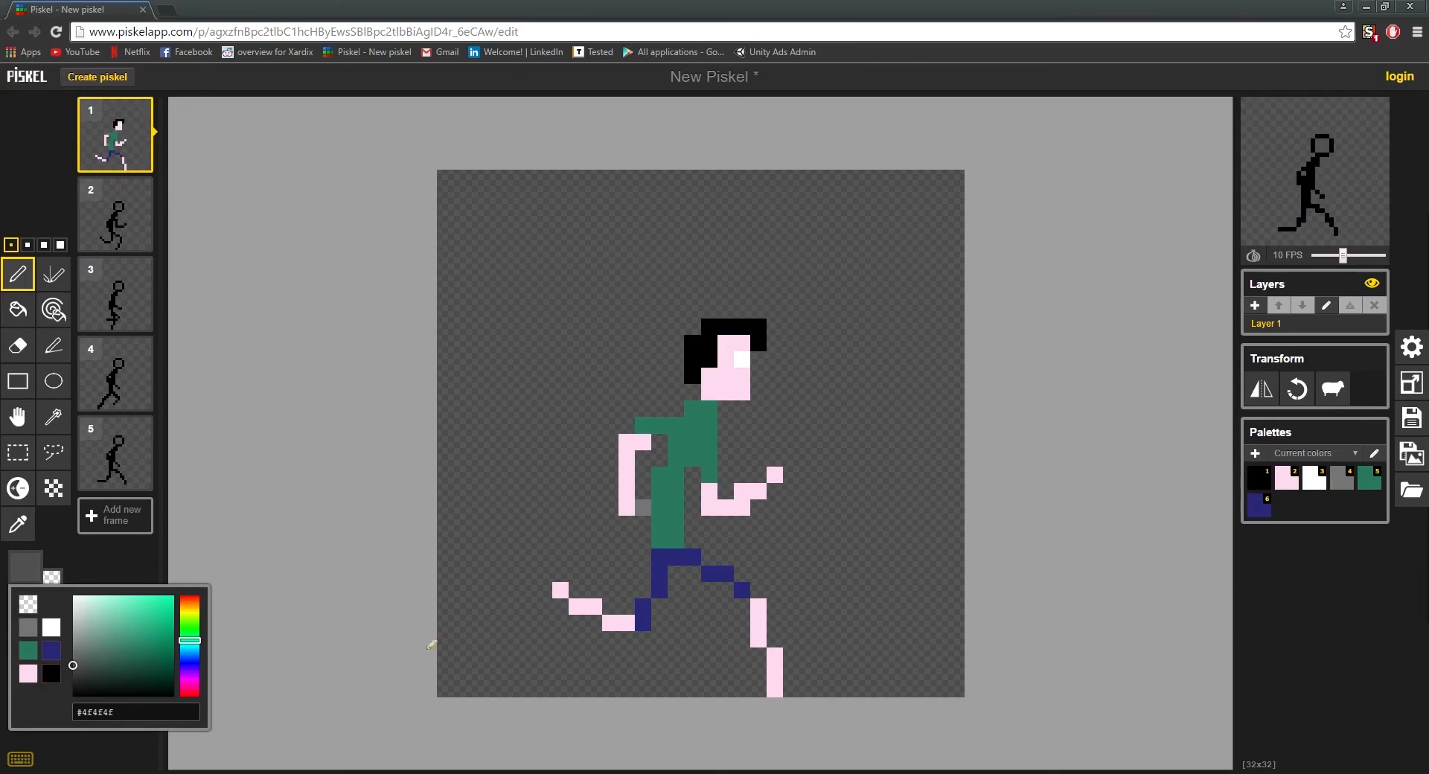
left_click(645, 515)
Step: Set the pen colour to dark grey #333333 and paint the gap between the rear arm and torso, continuing just below the hand
left_click(23, 569)
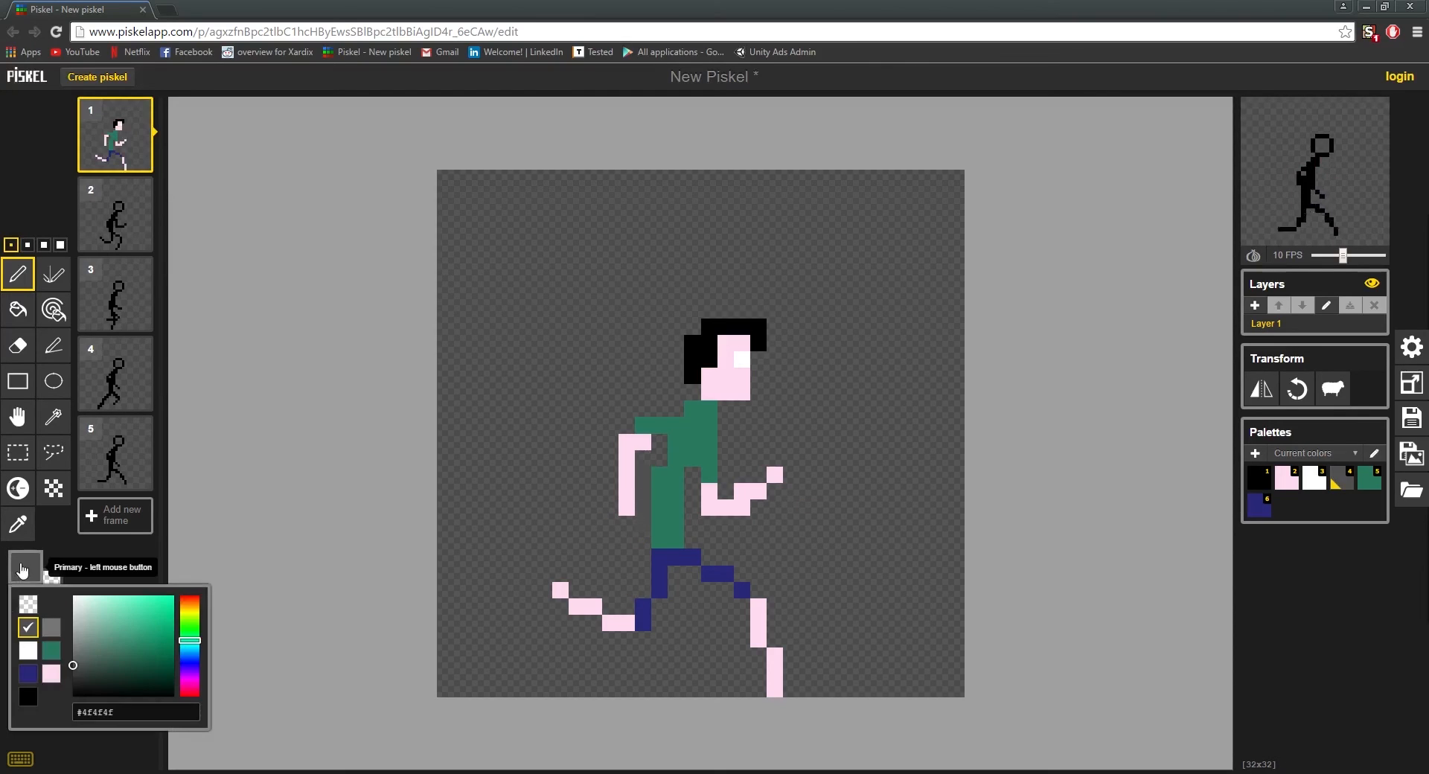
left_click(73, 675)
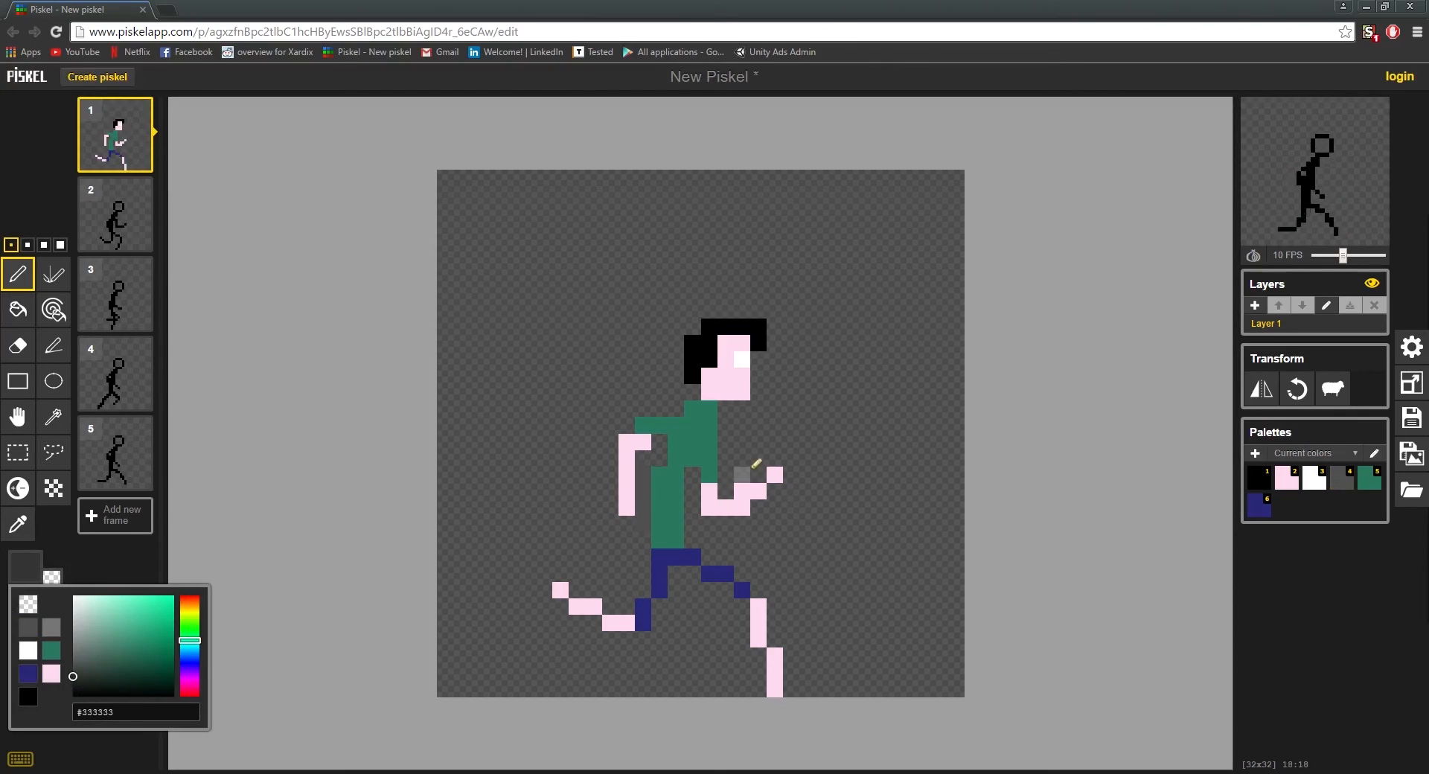
mouse_move(643, 523)
left_mouse_down()
mouse_move(633, 457)
mouse_move(659, 462)
mouse_move(659, 448)
mouse_move(628, 503)
mouse_move(643, 478)
mouse_move(643, 525)
left_mouse_up()
key("ctrl+z")
left_click(627, 524)
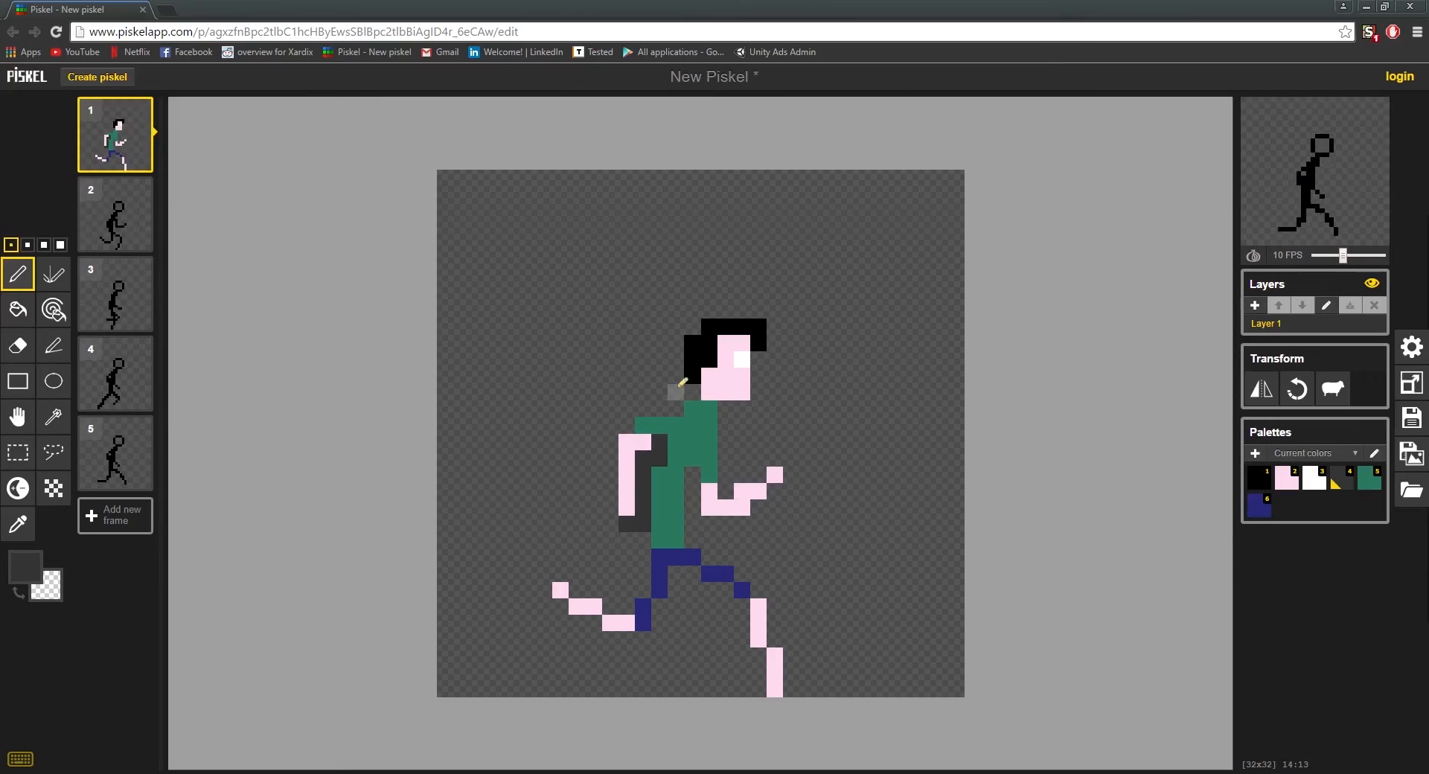
Step: Paint the dark grey backpack above the rear shoulder and down behind the rear arm, with a pocket bulging out at its lower back
left_click(644, 409)
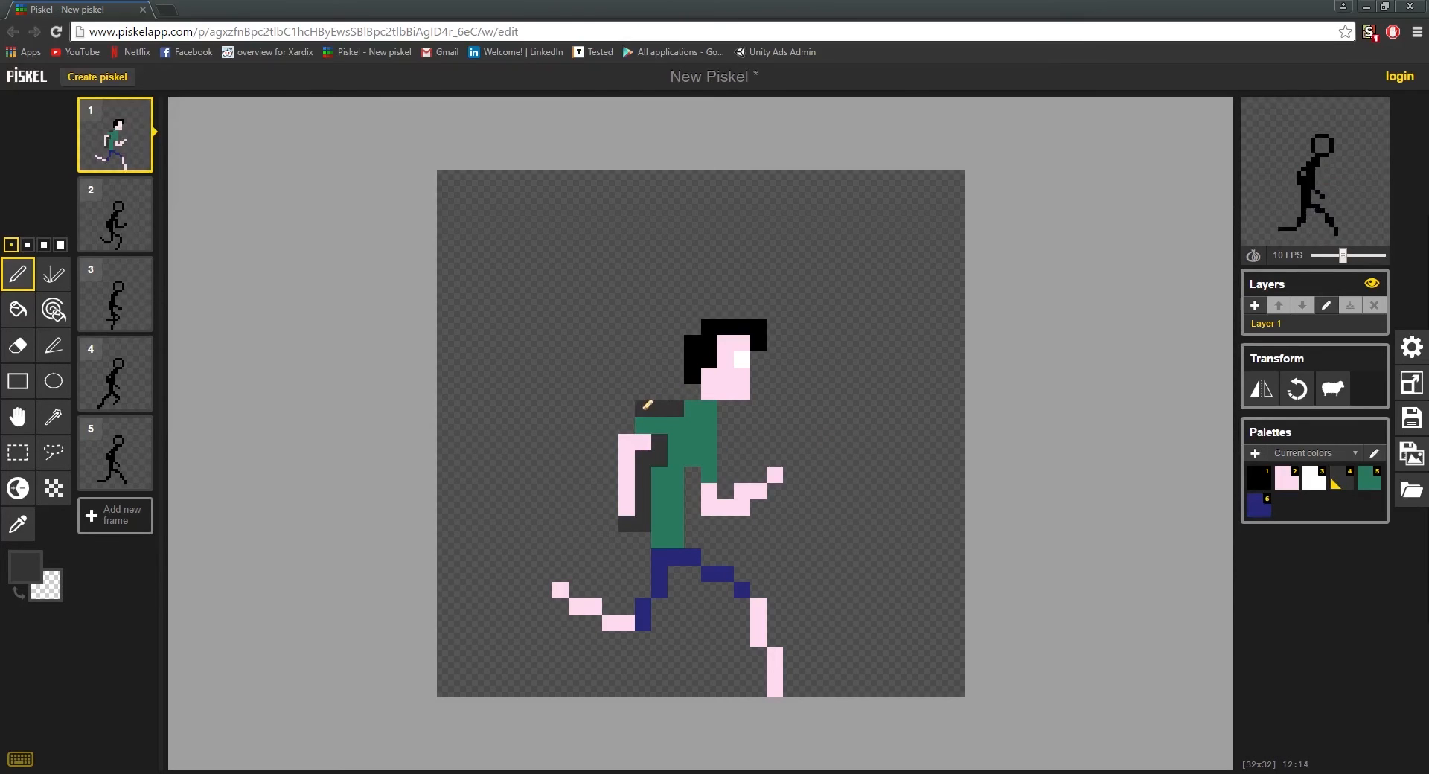
left_click_drag(627, 392, 660, 392)
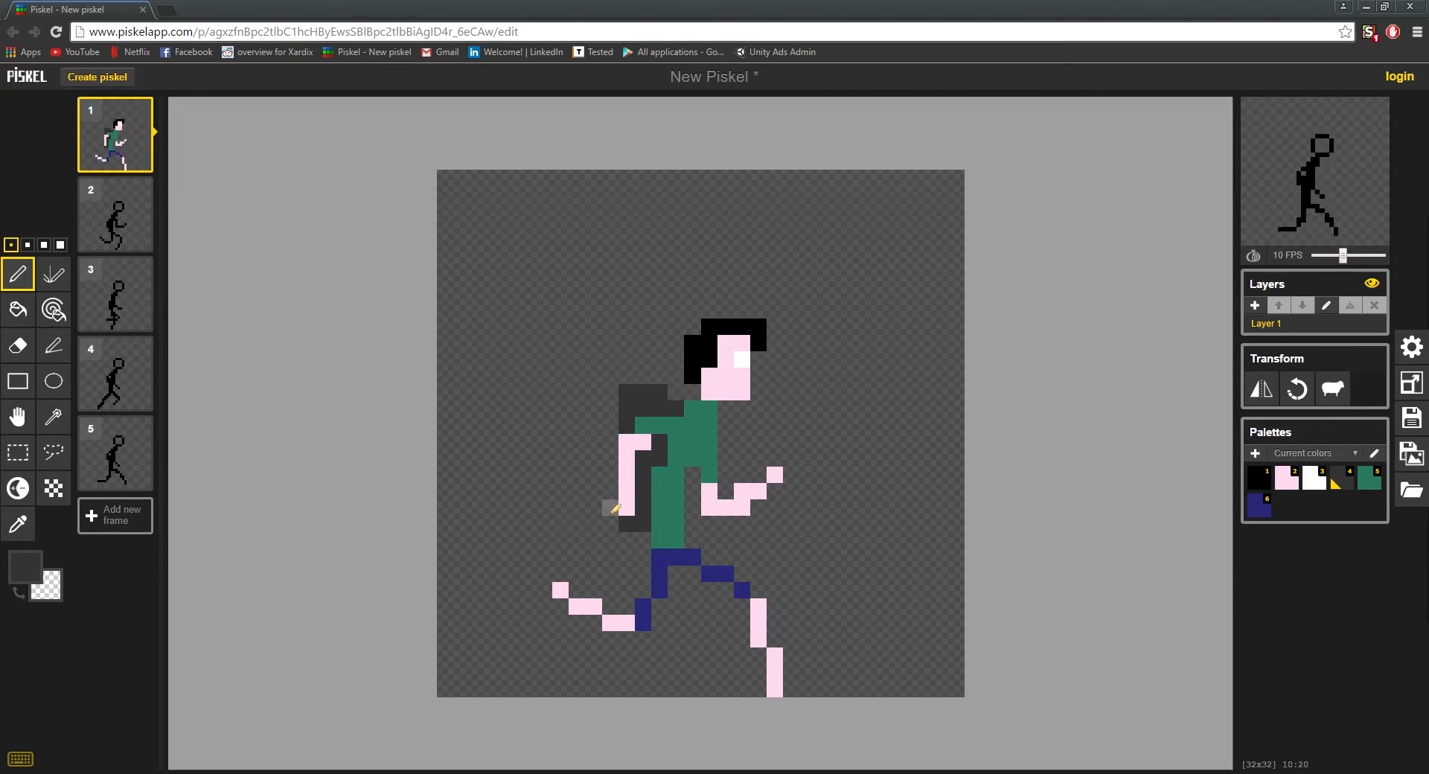
mouse_move(611, 523)
left_mouse_down()
mouse_move(610, 449)
mouse_move(594, 510)
mouse_move(596, 482)
mouse_move(596, 522)
mouse_move(638, 517)
left_mouse_up()
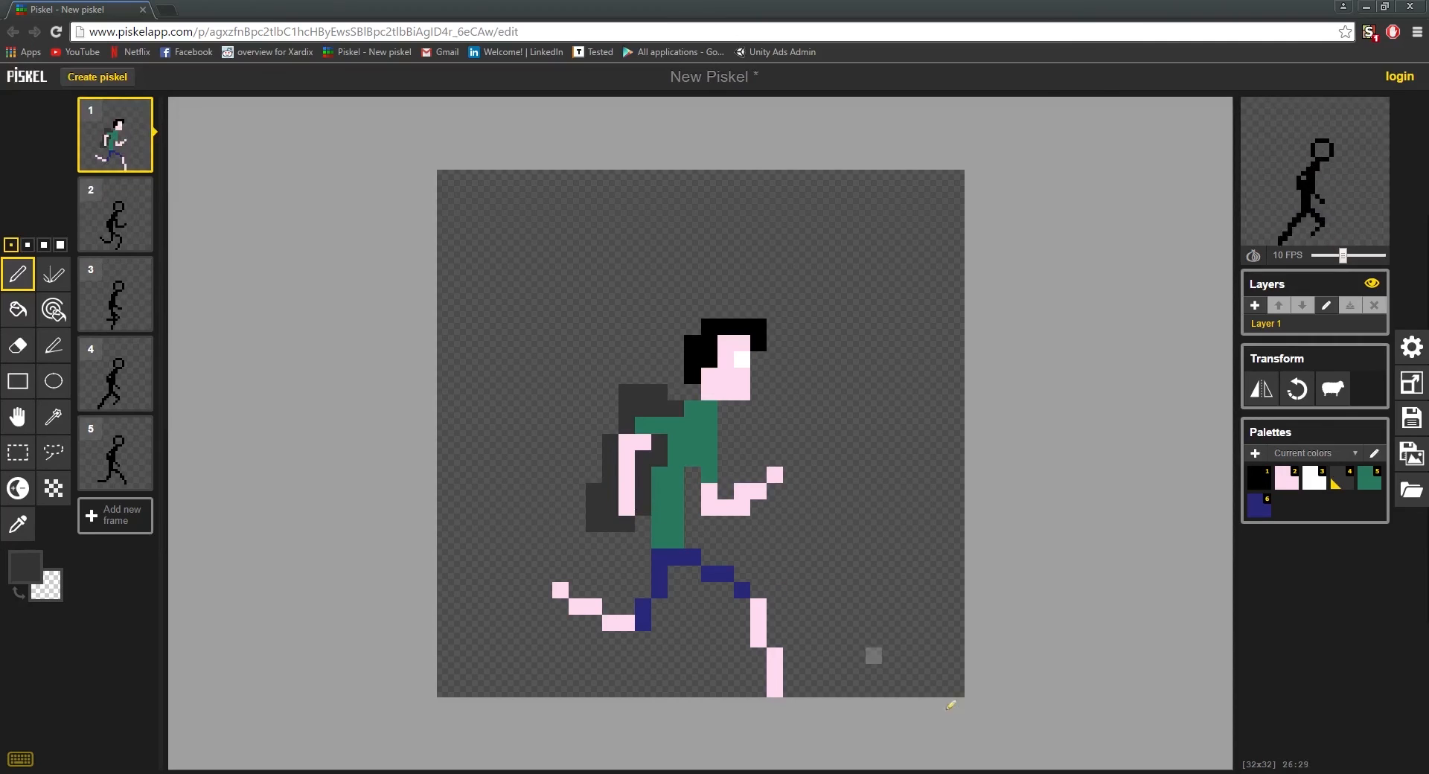
Step: Erase the backpack's bottom row and redraw its rear pocket as a column three pixels high
scroll(776, 616, "down", 5)
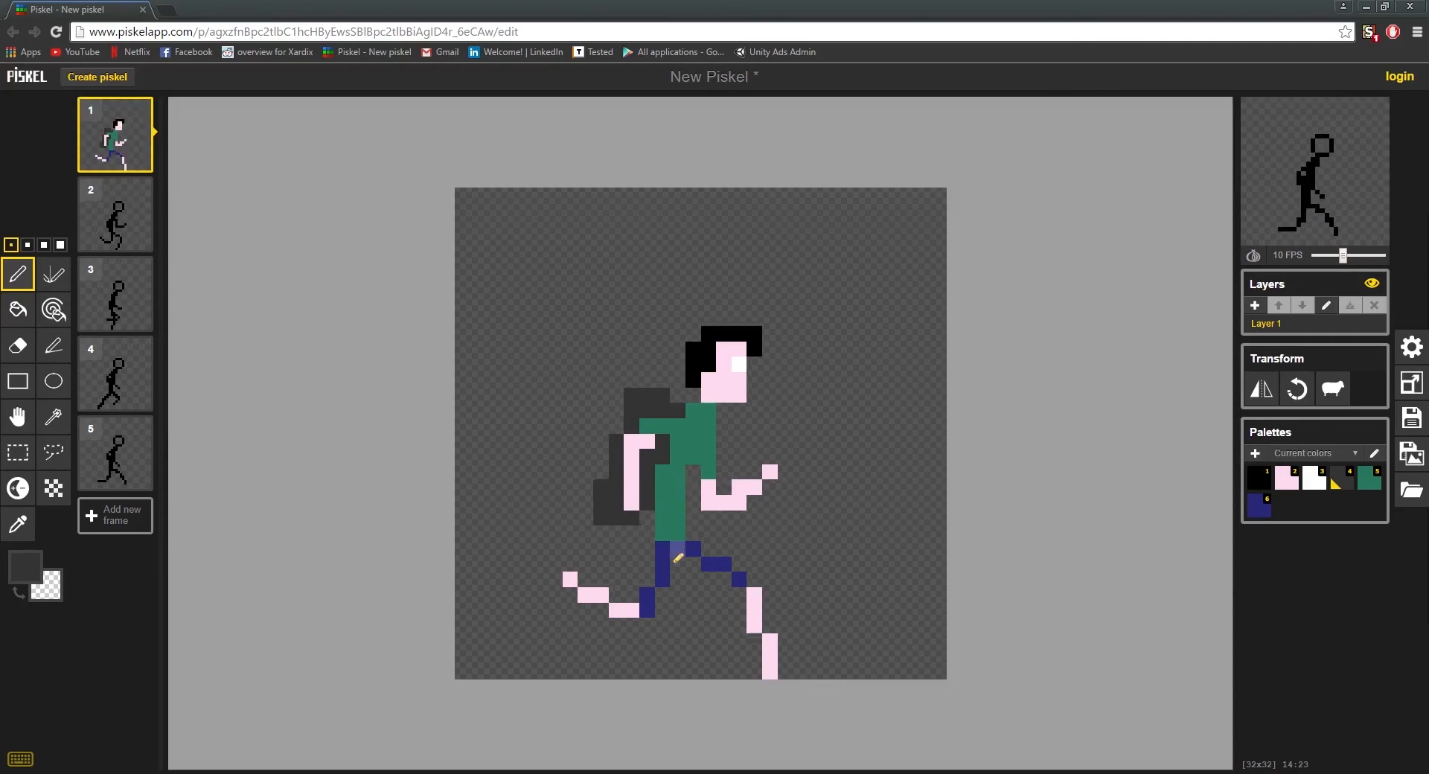
scroll(679, 542, "up", 2)
scroll(678, 542, "up", 4)
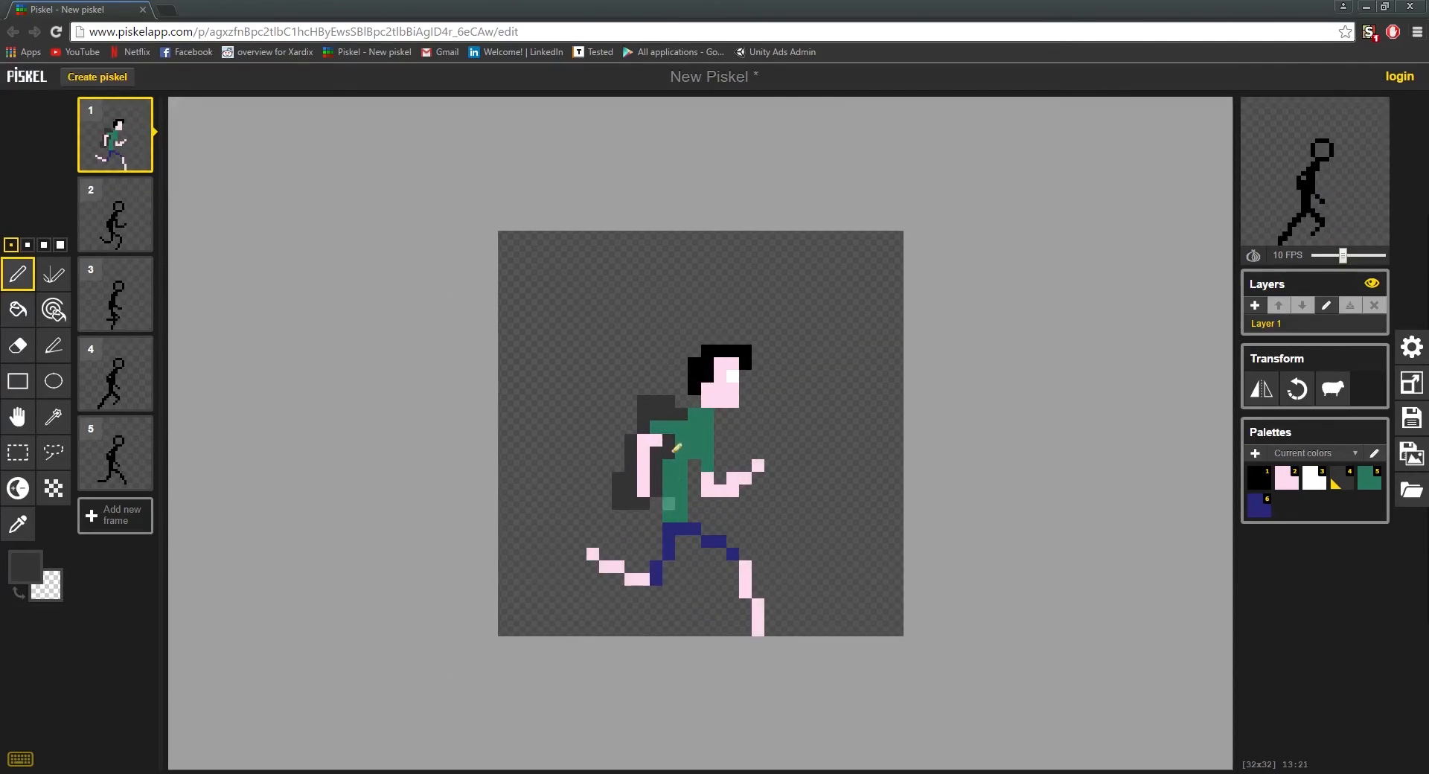
left_click(639, 513)
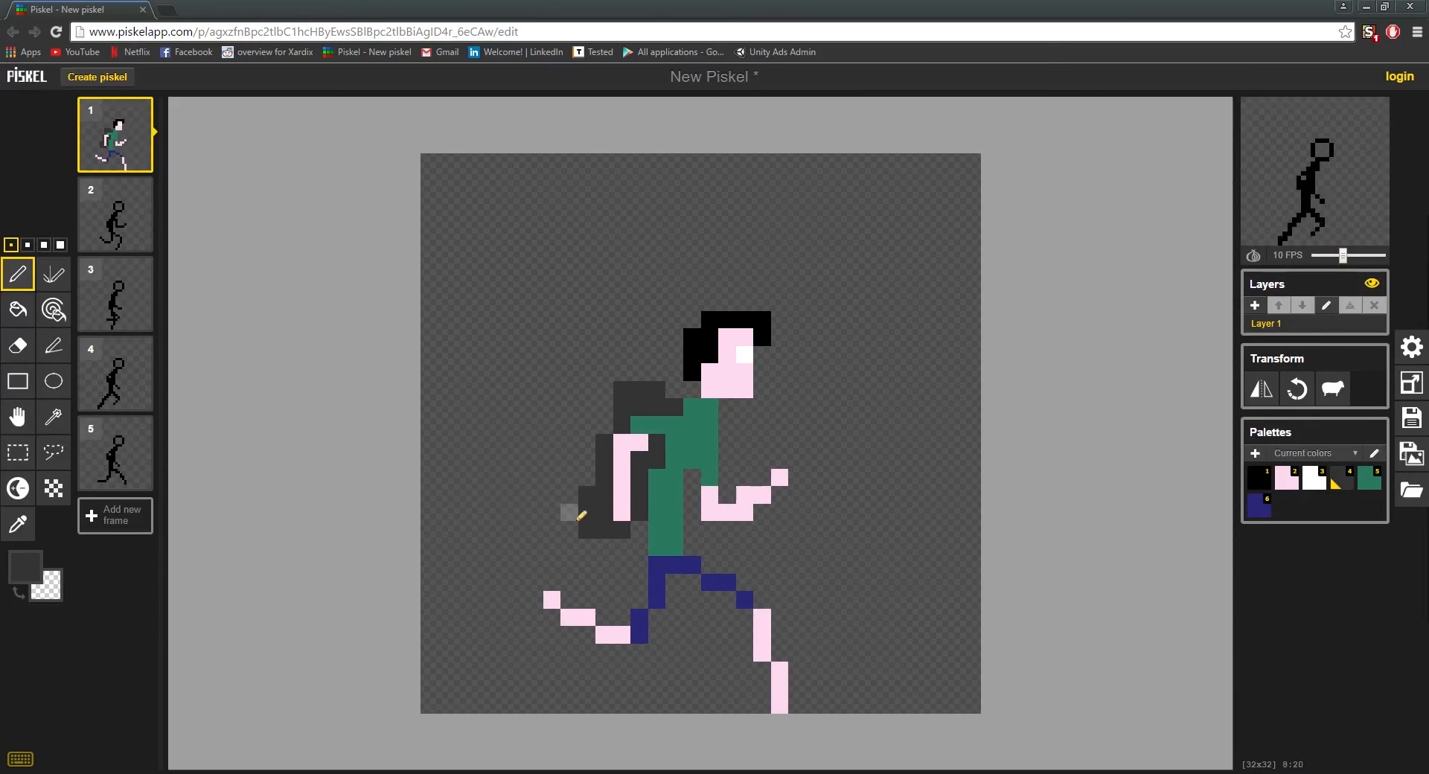
right_click(587, 529)
right_click(588, 493)
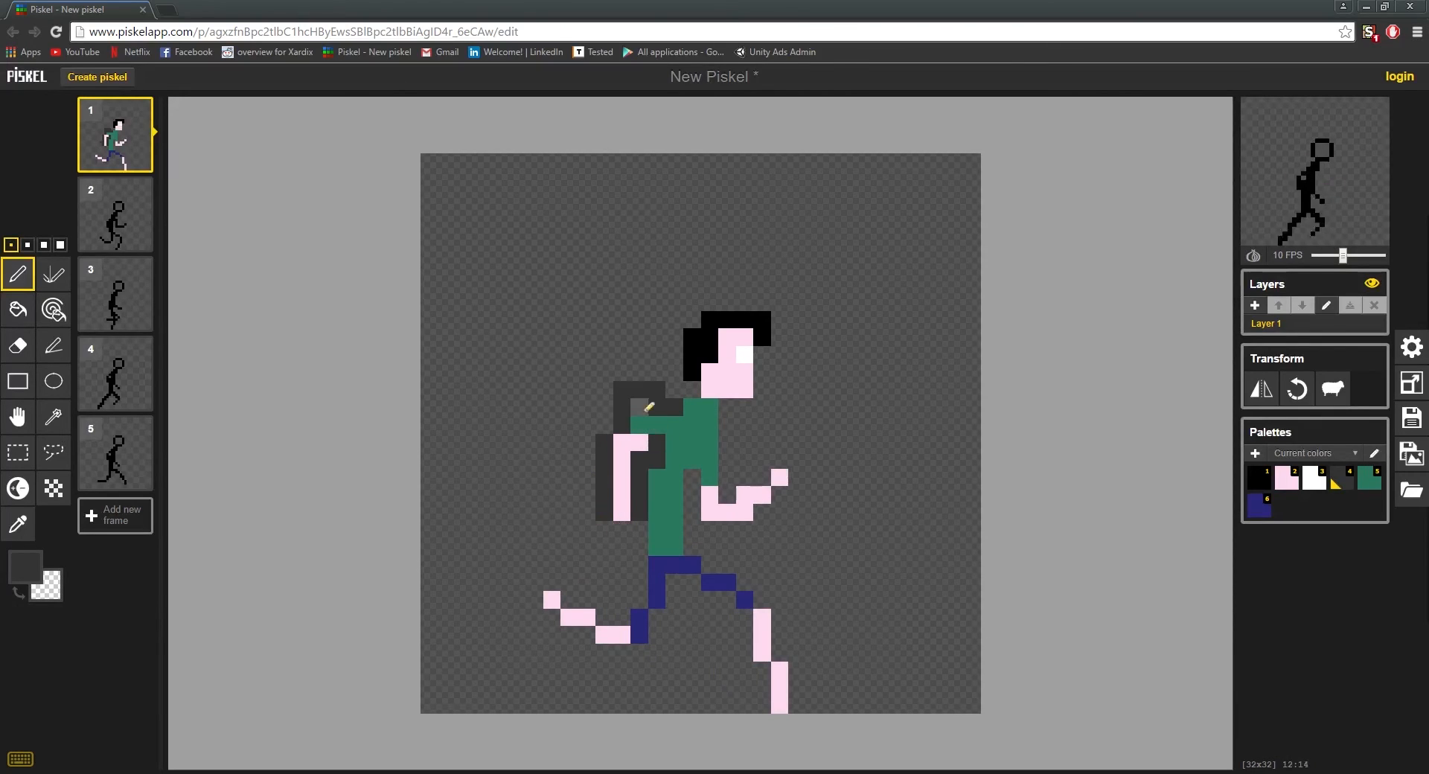
left_click_drag(586, 512, 586, 494)
left_click(592, 484)
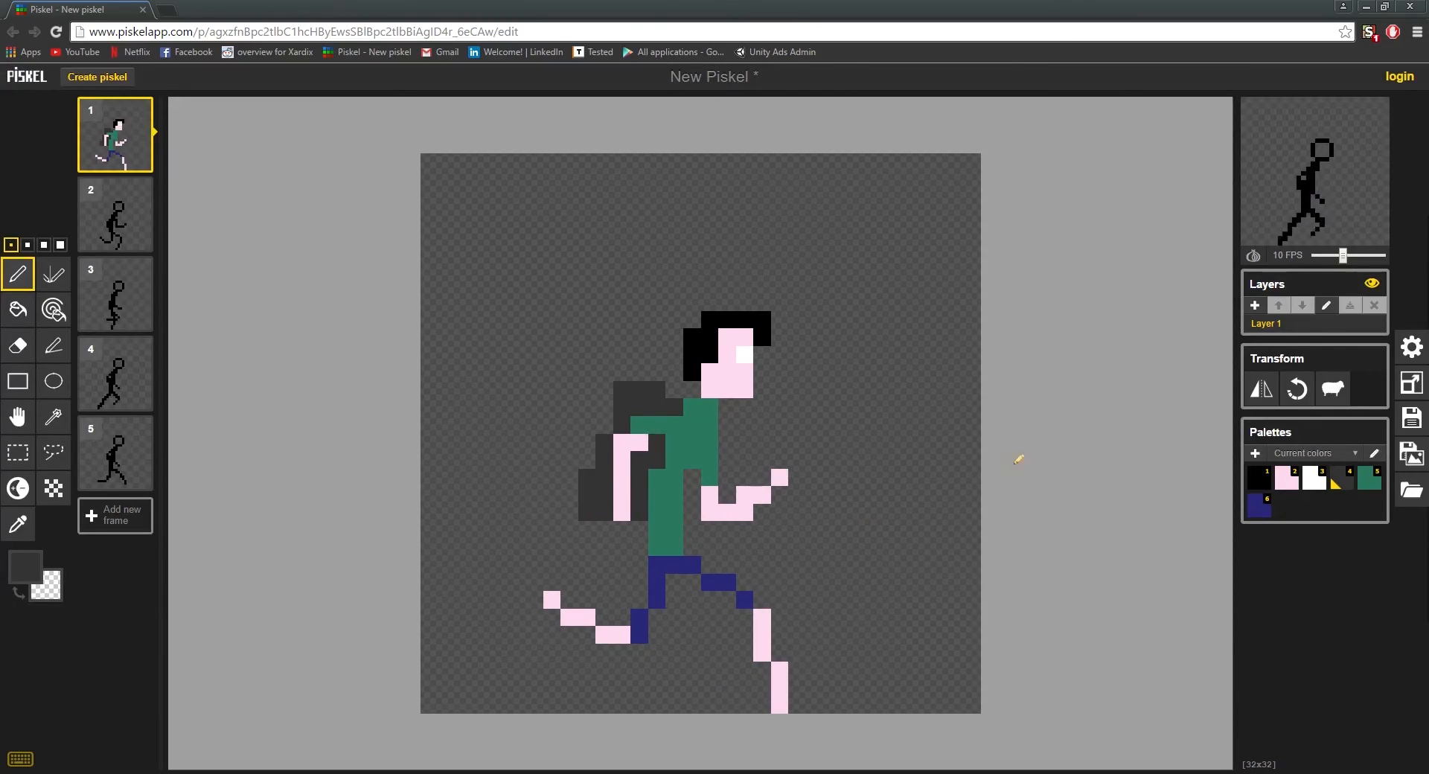
Step: Erase the three-pixel rear pocket and paint the dark grey pixel joining the backpack's top edge to the neck
left_click(678, 388)
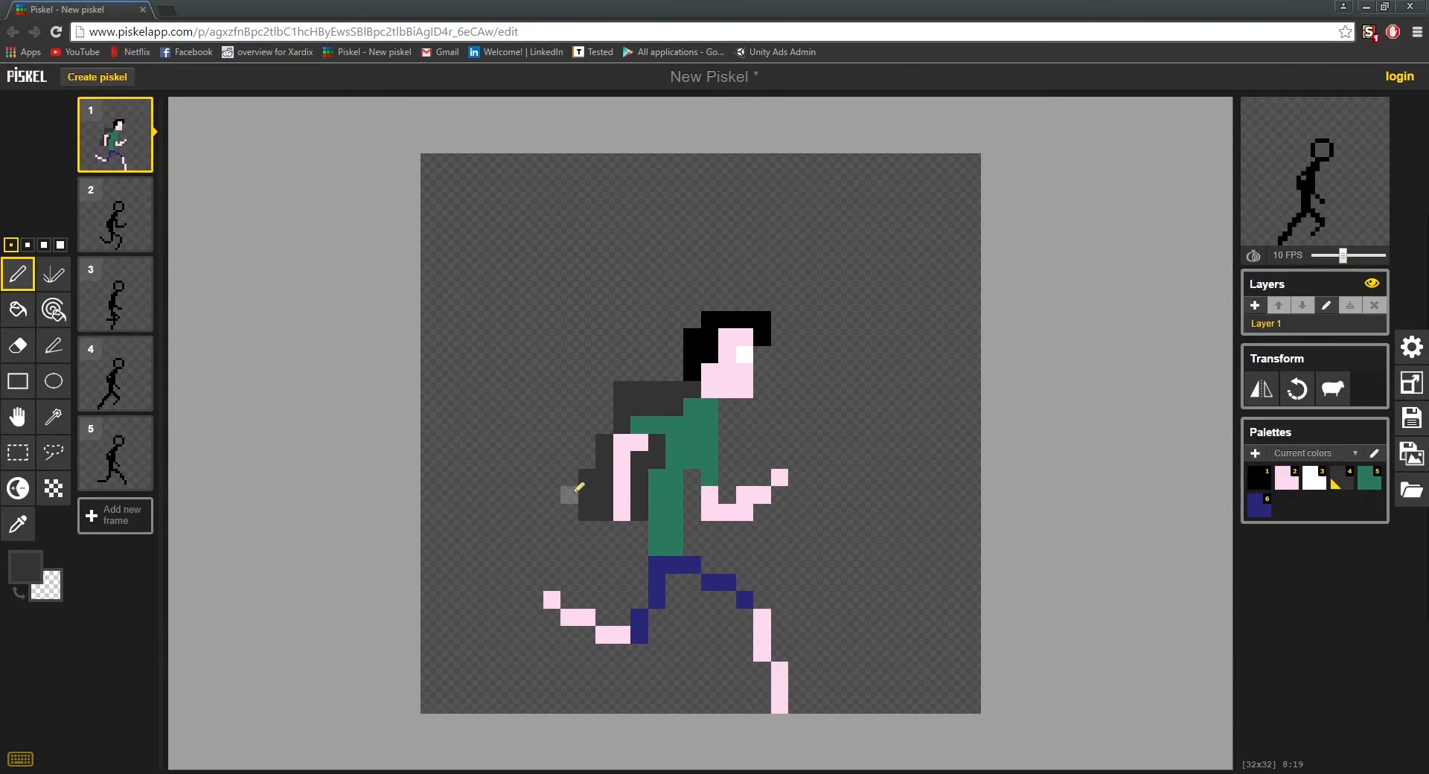
scroll(670, 461, "down", 2)
scroll(689, 406, "up", 3)
scroll(483, 592, "down", 3)
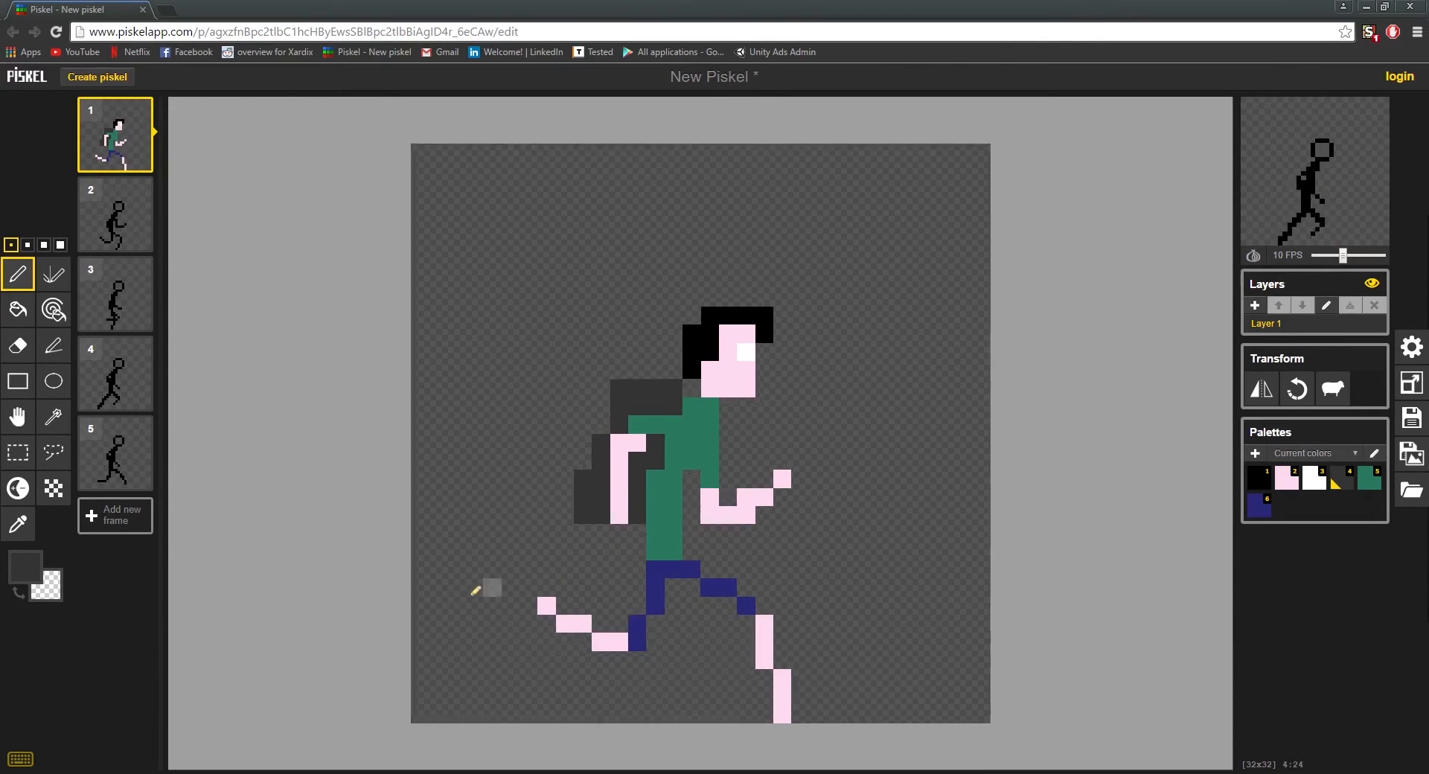
scroll(737, 457, "up", 5)
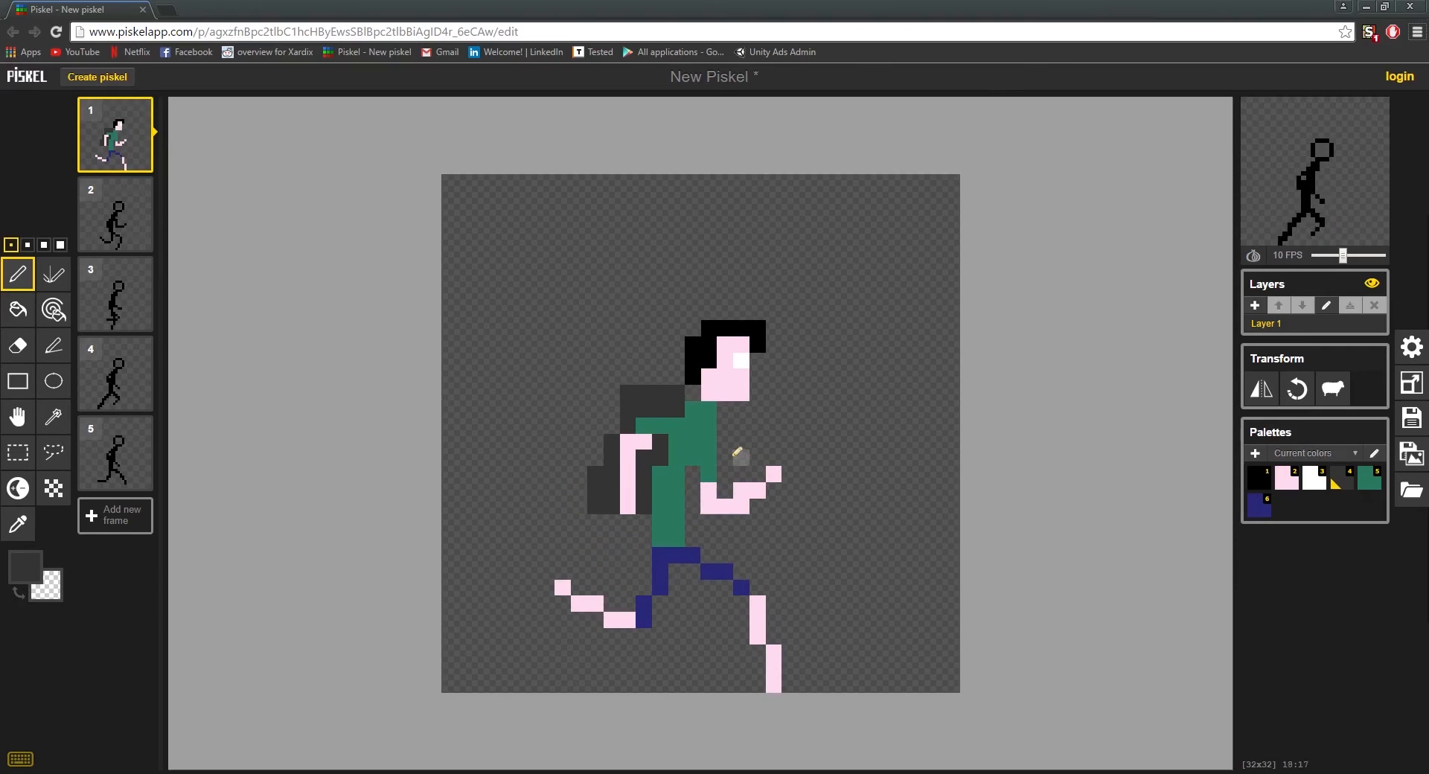
right_click(595, 507)
right_click(595, 491)
right_click(595, 475)
scroll(694, 425, "up", 3)
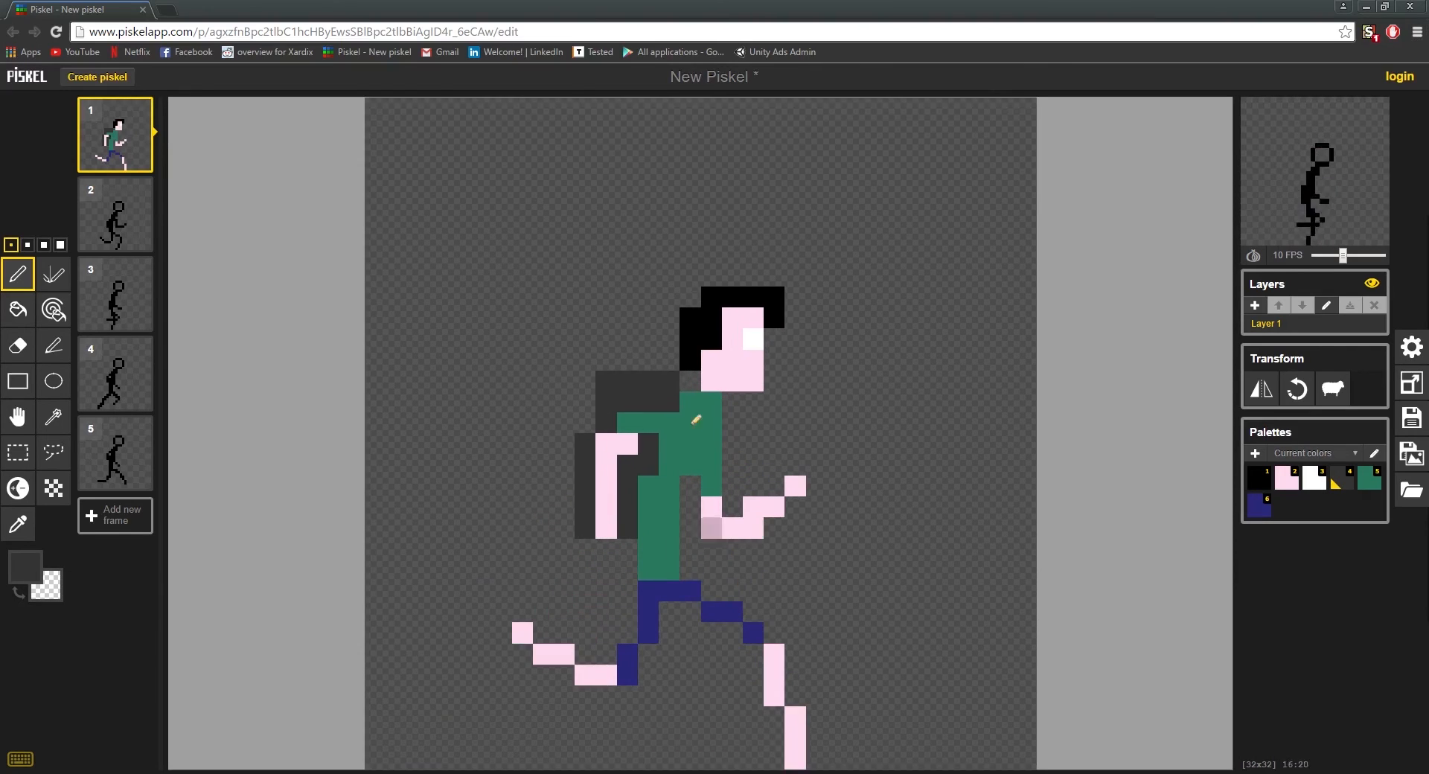
left_click(690, 381)
scroll(696, 440, "up", 1)
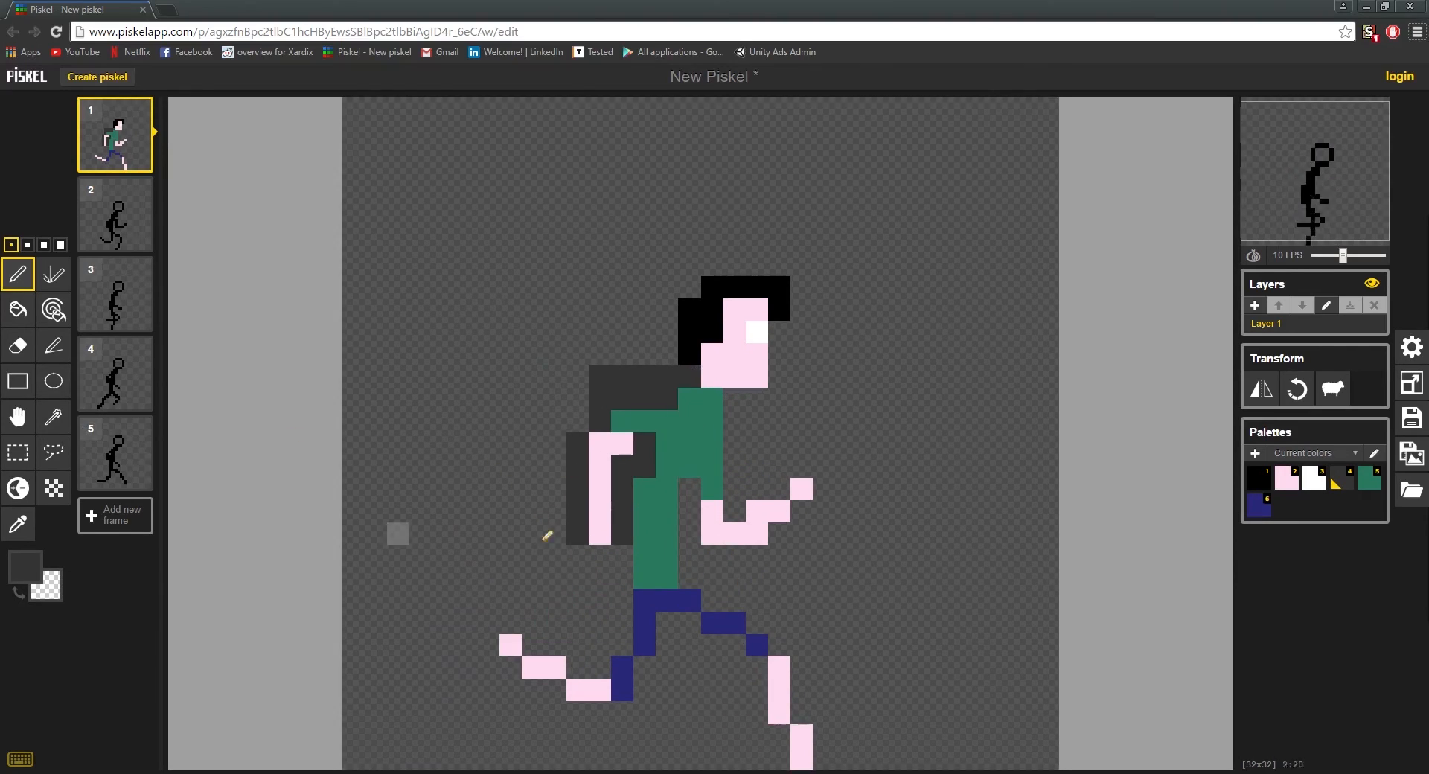
Step: Set the pen colour to brown #453a30 and paint a backpack strap down the chest and under the arm
left_click(18, 568)
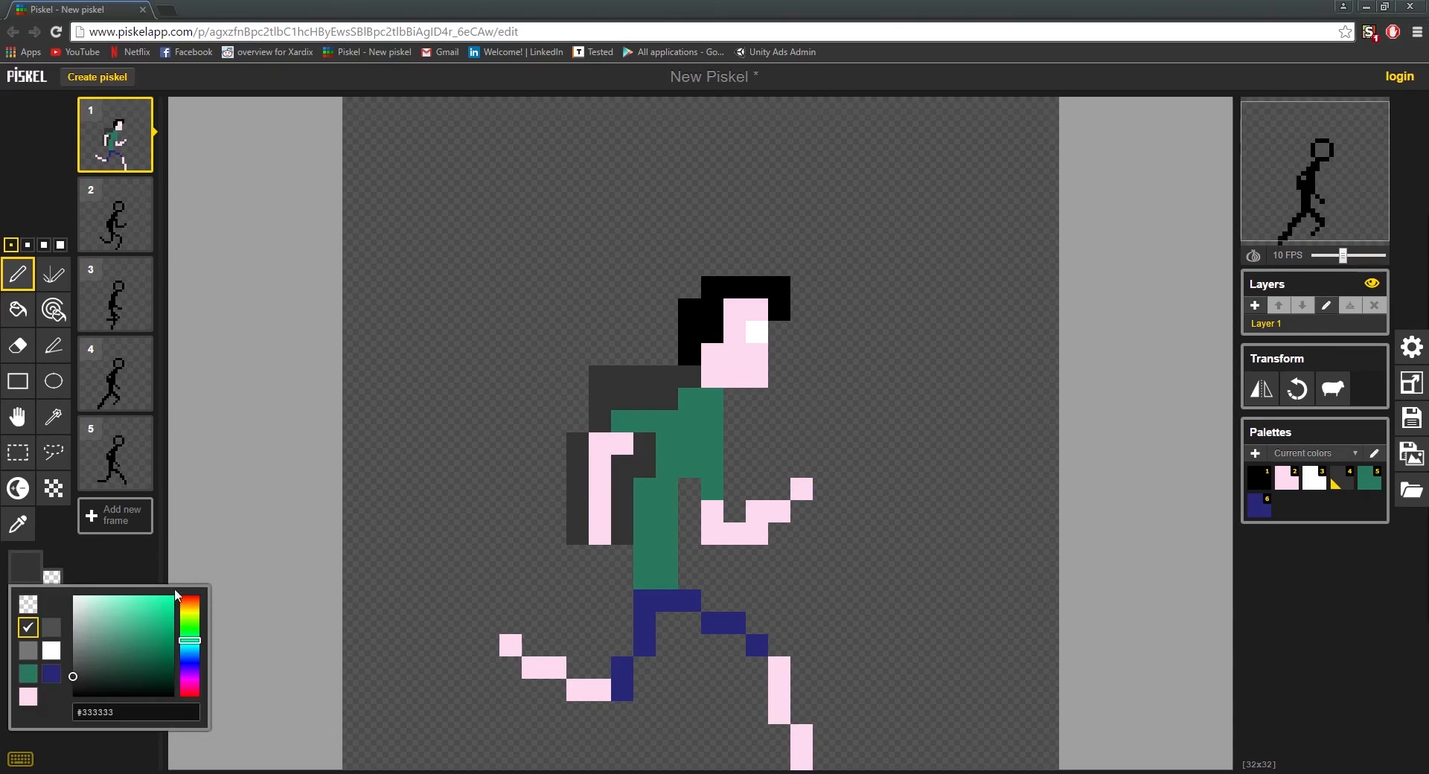
left_click_drag(190, 640, 188, 609)
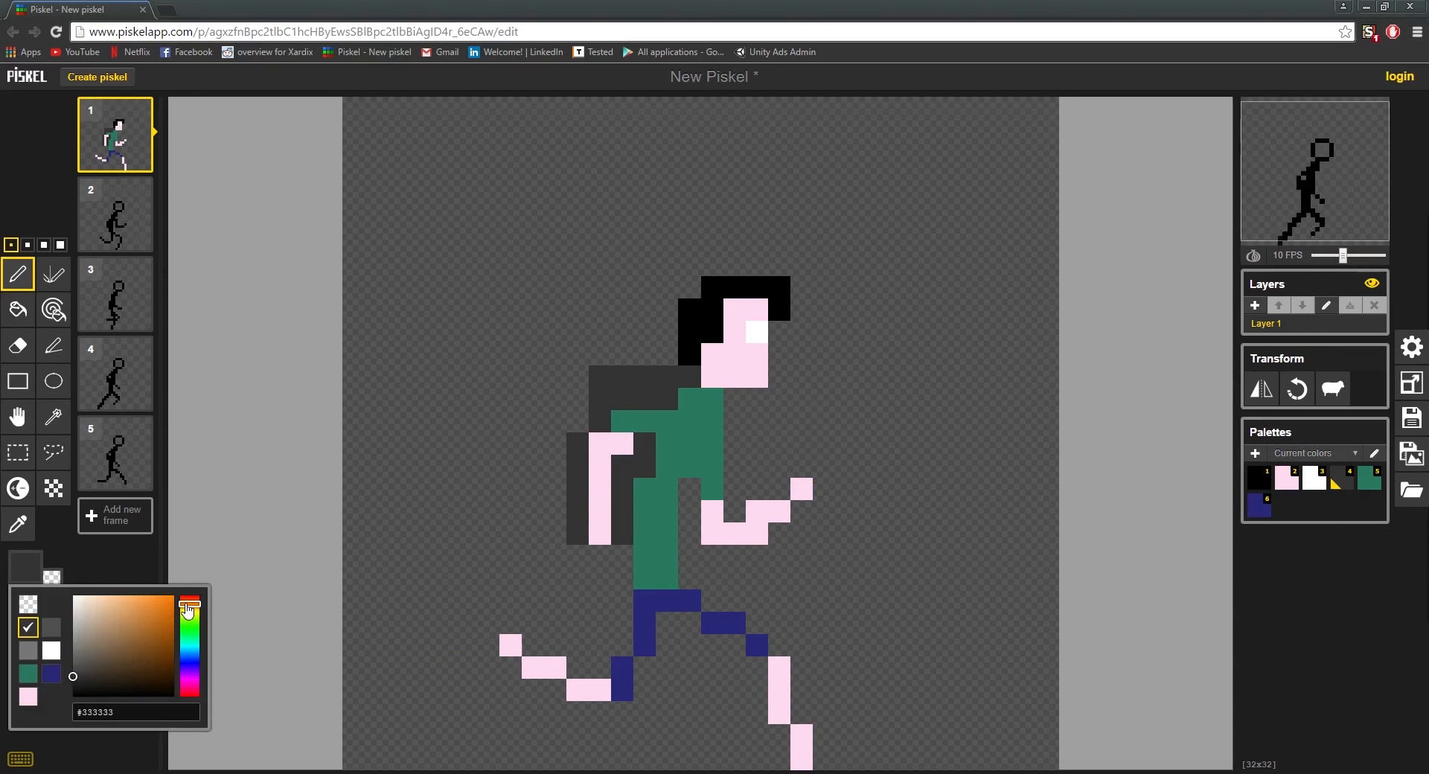
mouse_move(99, 671)
left_mouse_down()
mouse_move(90, 657)
mouse_move(112, 647)
mouse_move(105, 675)
left_mouse_up()
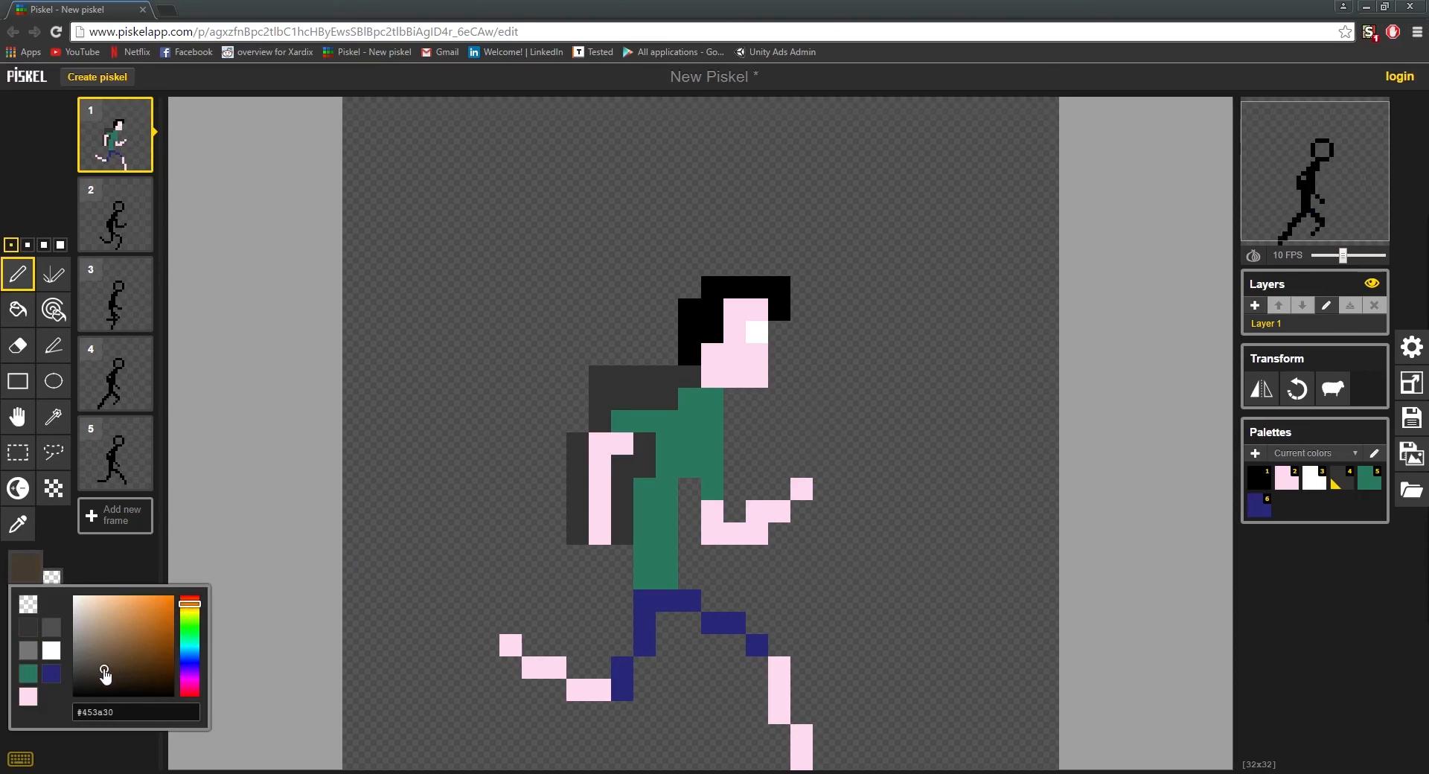
left_click(689, 400)
left_click_drag(697, 418, 667, 467)
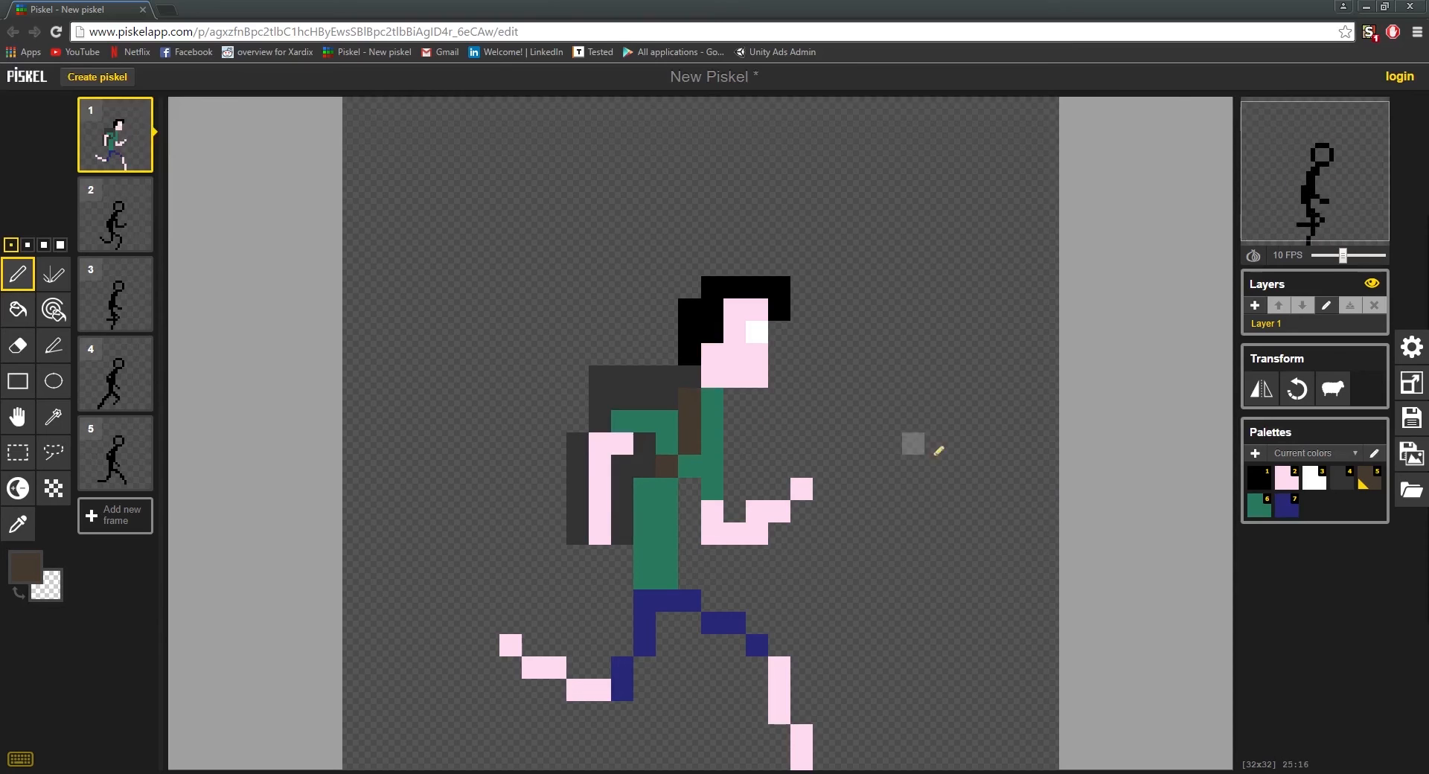
Step: Set the pen colour to near-black #070707 and repaint the brown backpack strap with it
scroll(944, 437, "down", 2)
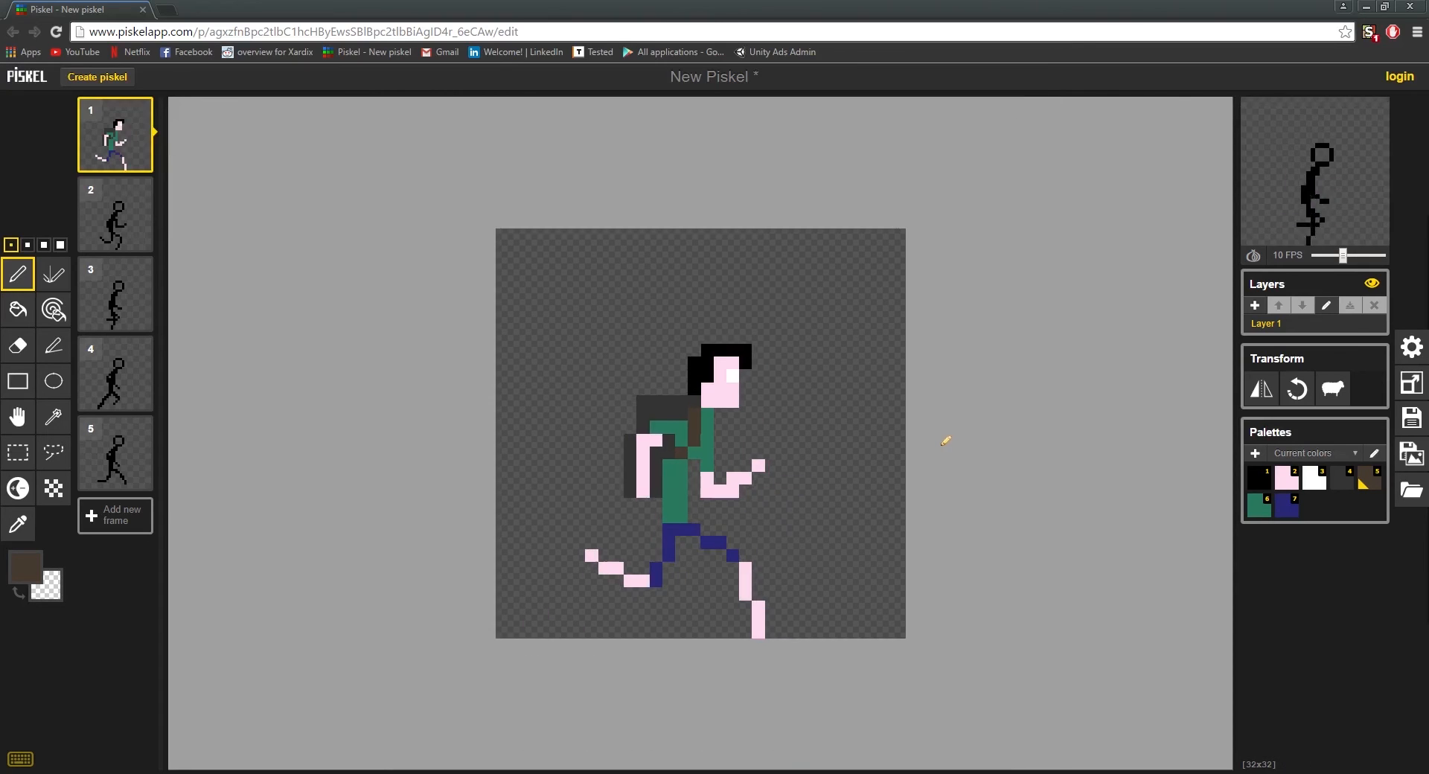
scroll(943, 437, "up", 3)
scroll(705, 410, "up", 1)
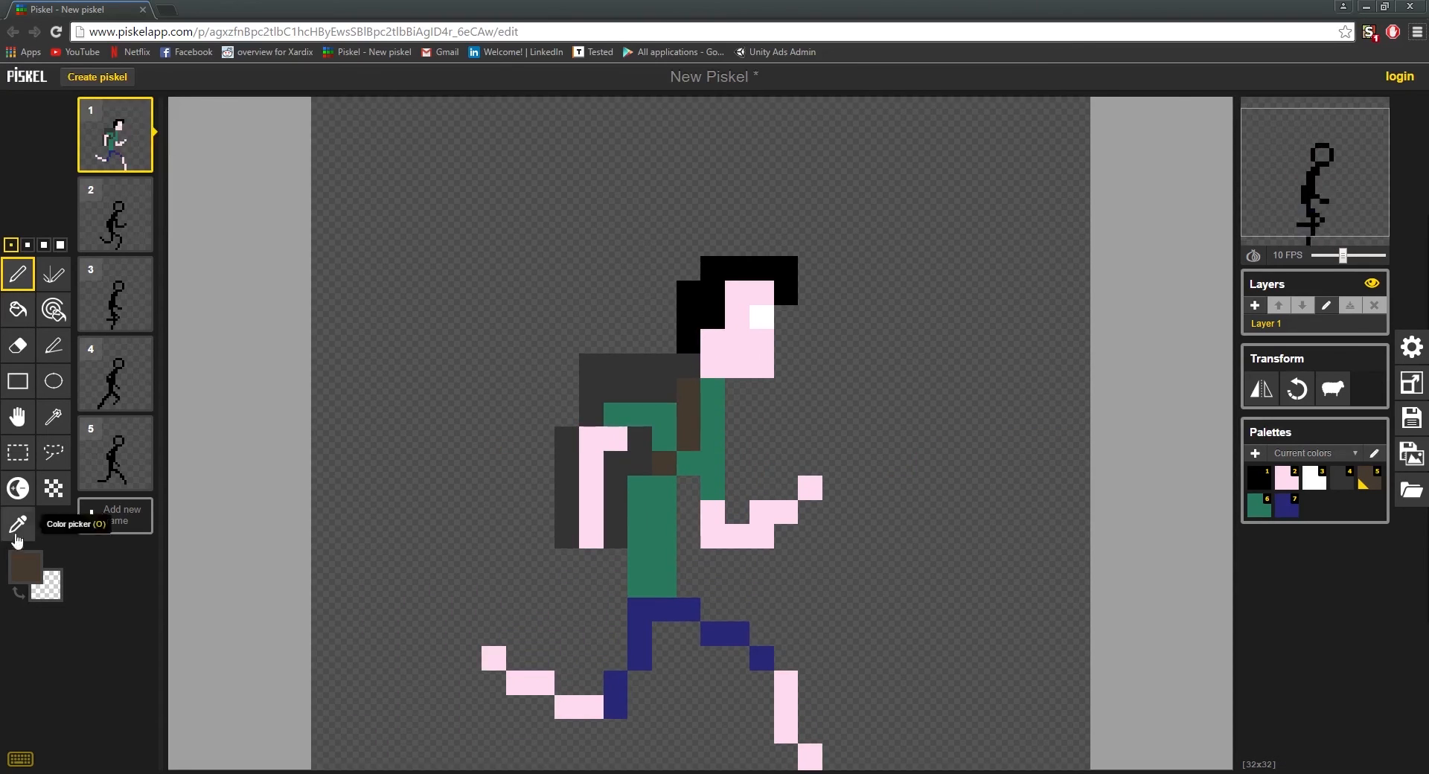
left_click(25, 567)
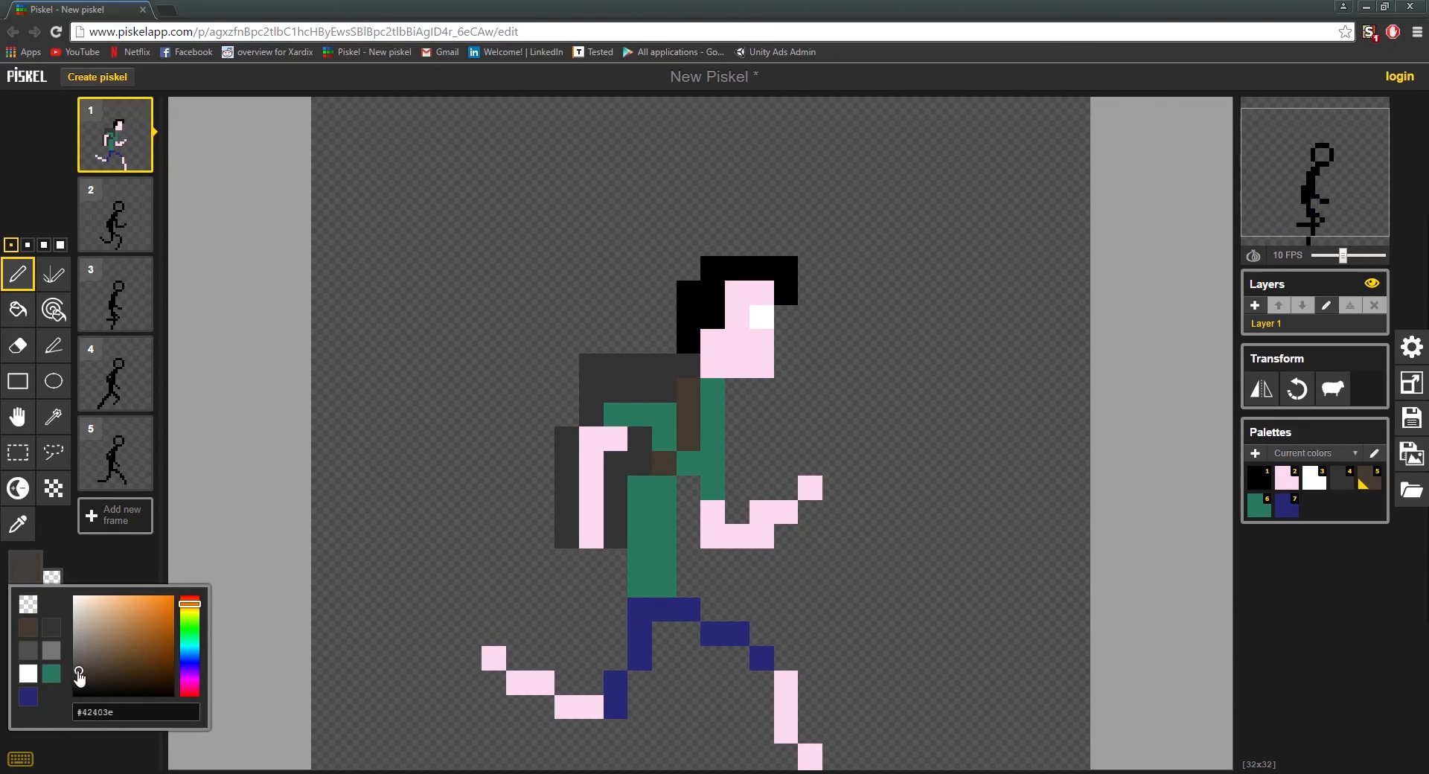
left_click_drag(80, 677, 71, 692)
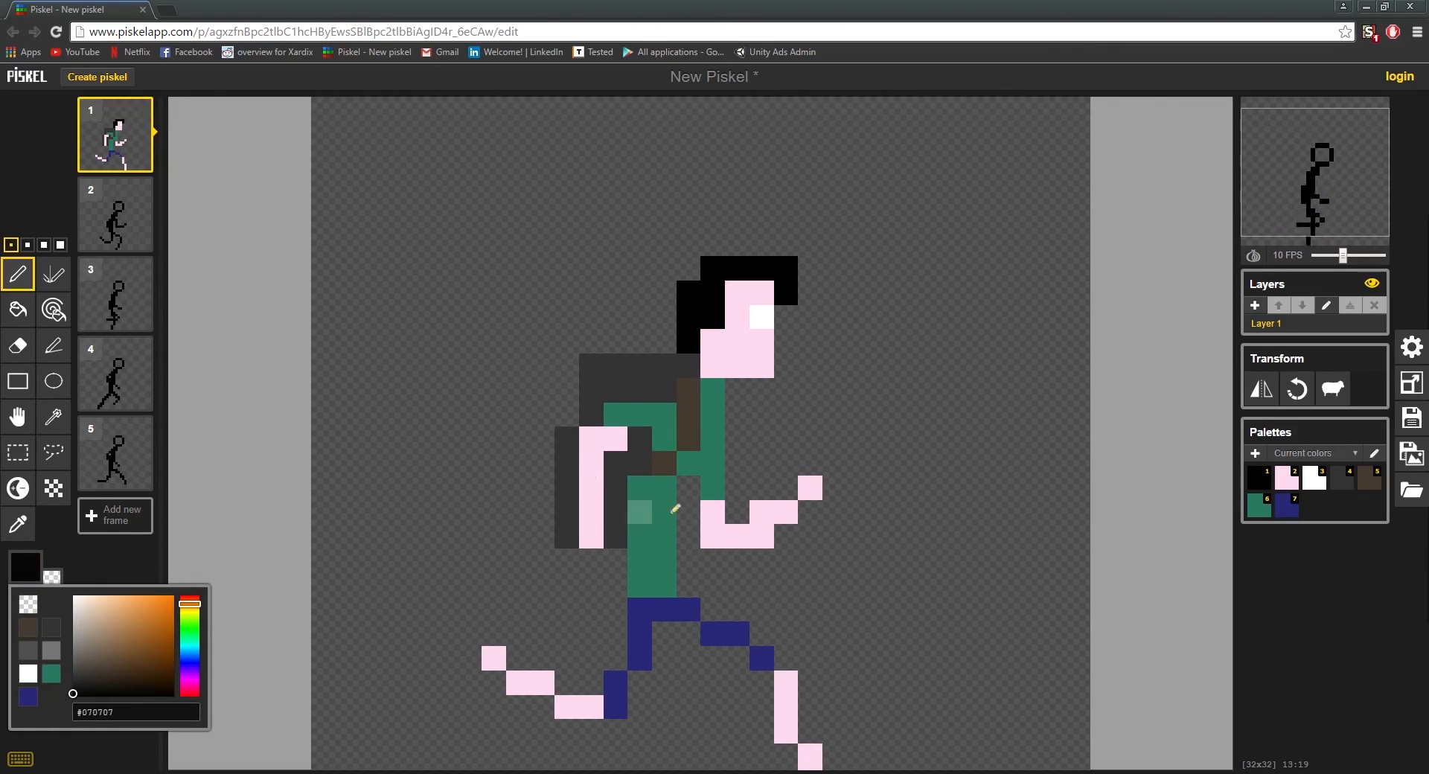
left_click(663, 463)
mouse_move(699, 420)
left_mouse_down()
mouse_move(688, 439)
mouse_move(688, 391)
left_mouse_up()
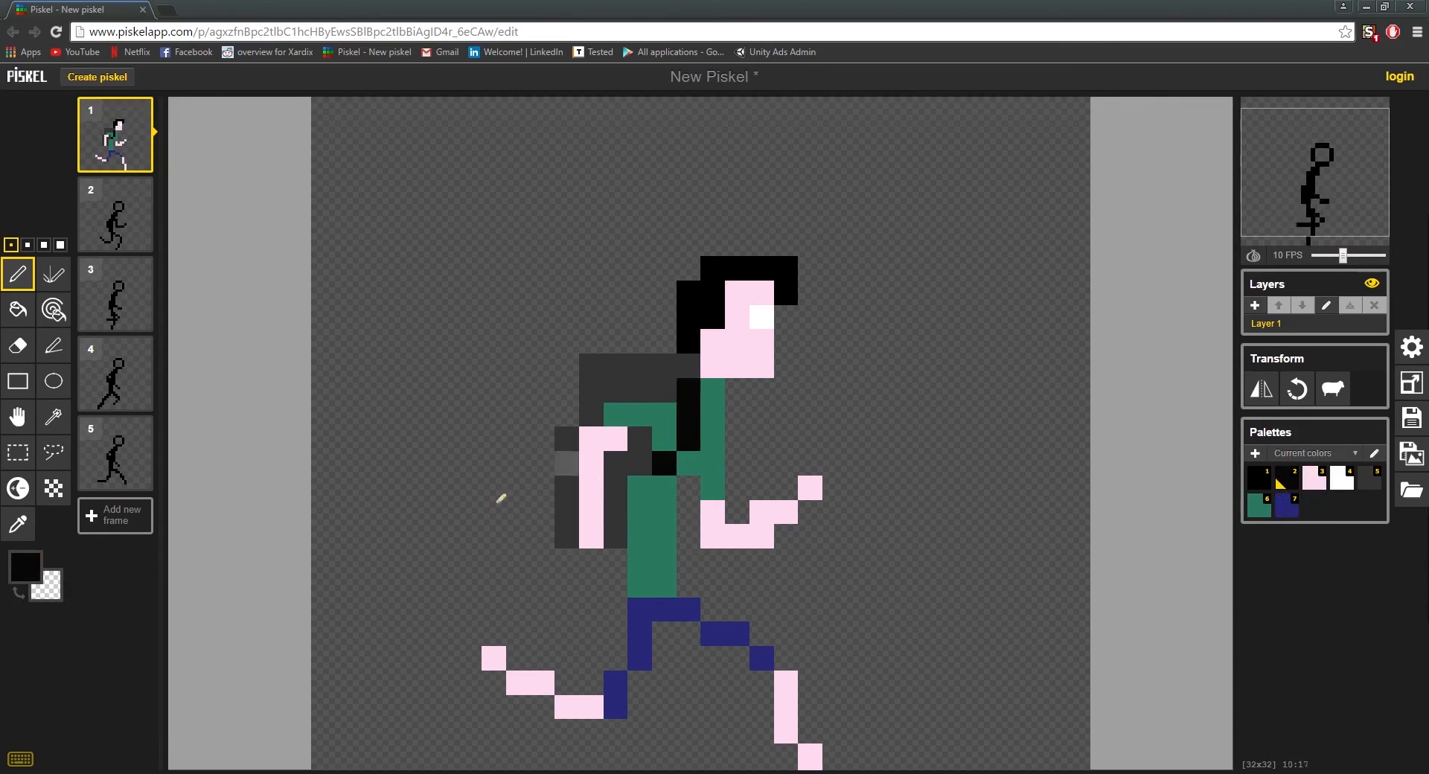
Step: Set the pen colour to dark brown #3a2c1f and repaint all of the runner's black hair with it
left_click(24, 568)
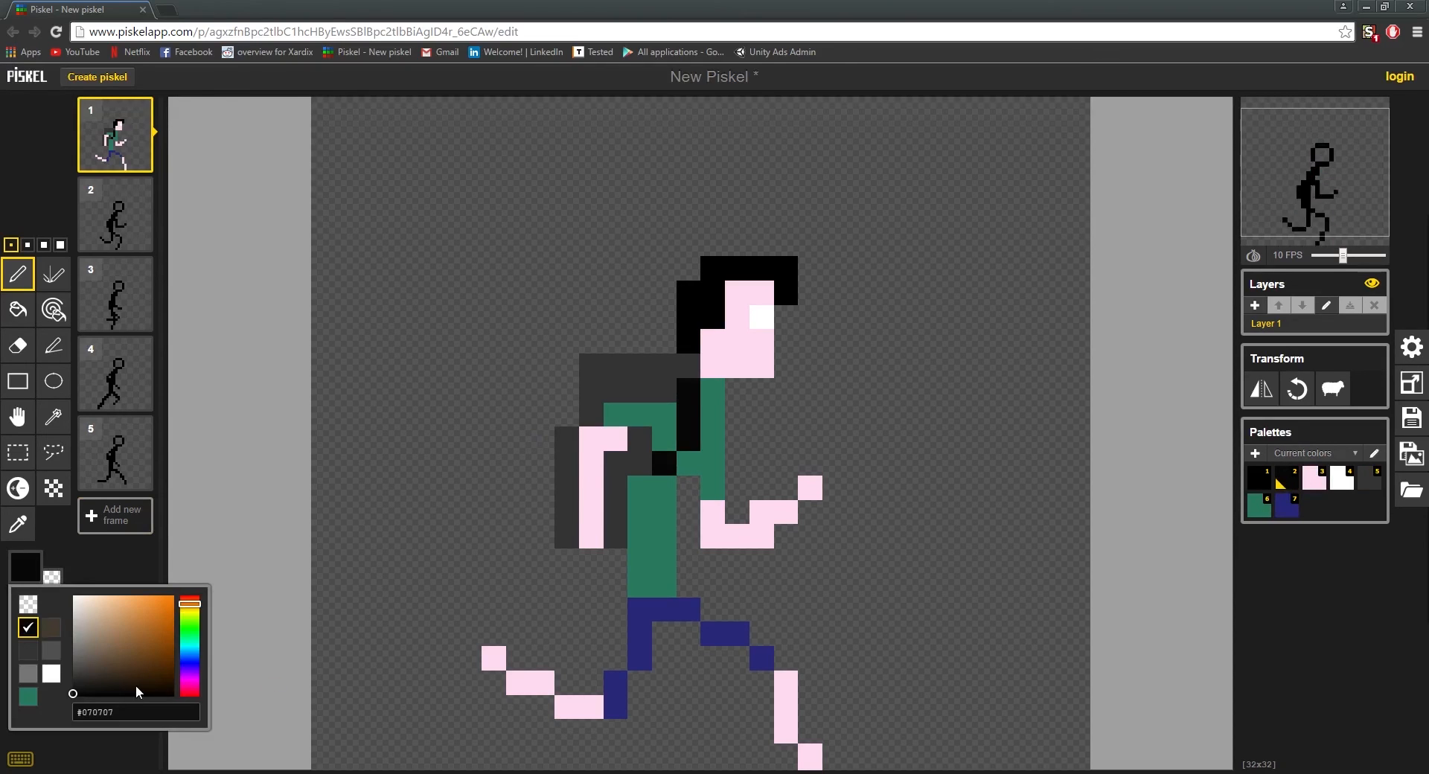
left_click_drag(140, 693, 128, 669)
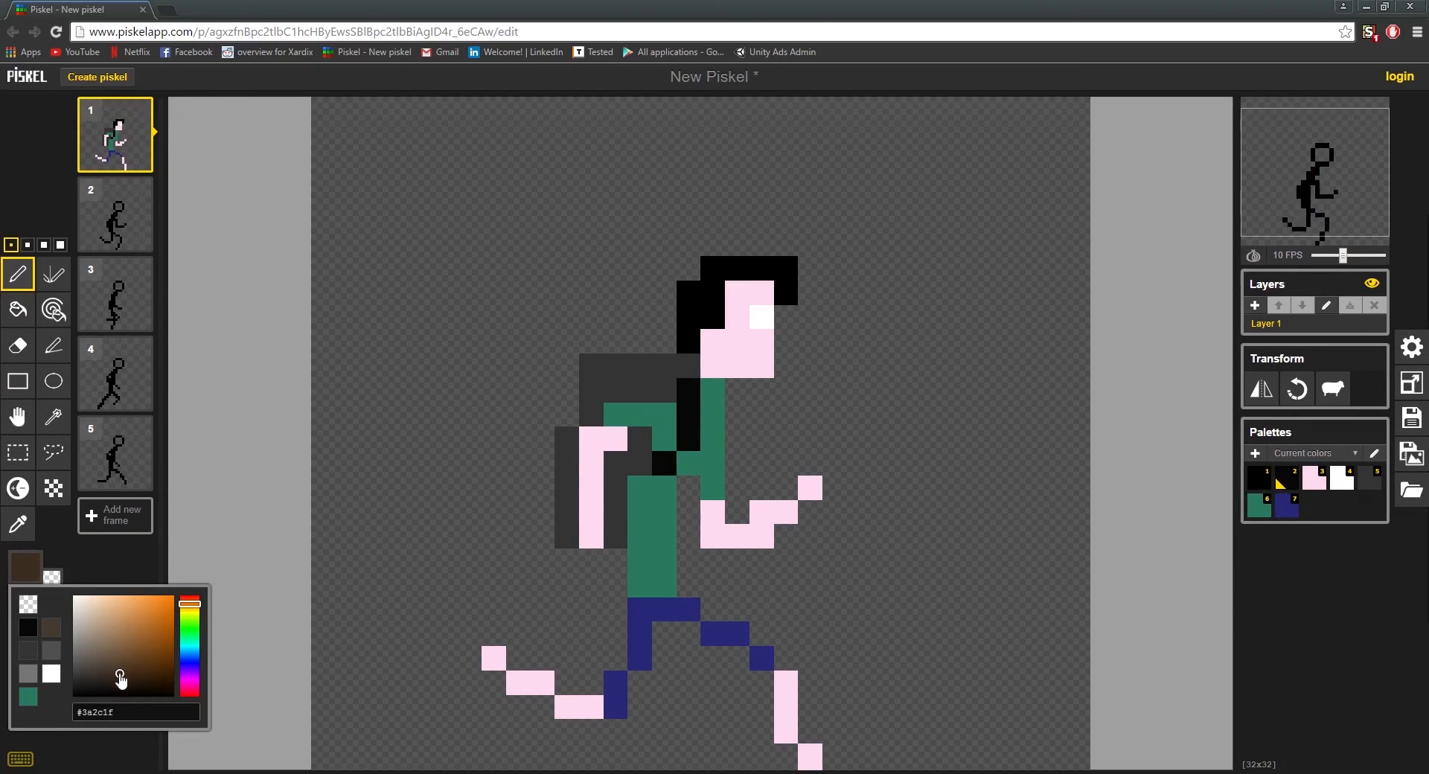
mouse_move(688, 341)
left_mouse_down()
mouse_move(696, 309)
mouse_move(716, 315)
mouse_move(692, 291)
mouse_move(725, 267)
mouse_move(771, 263)
mouse_move(786, 294)
left_mouse_up()
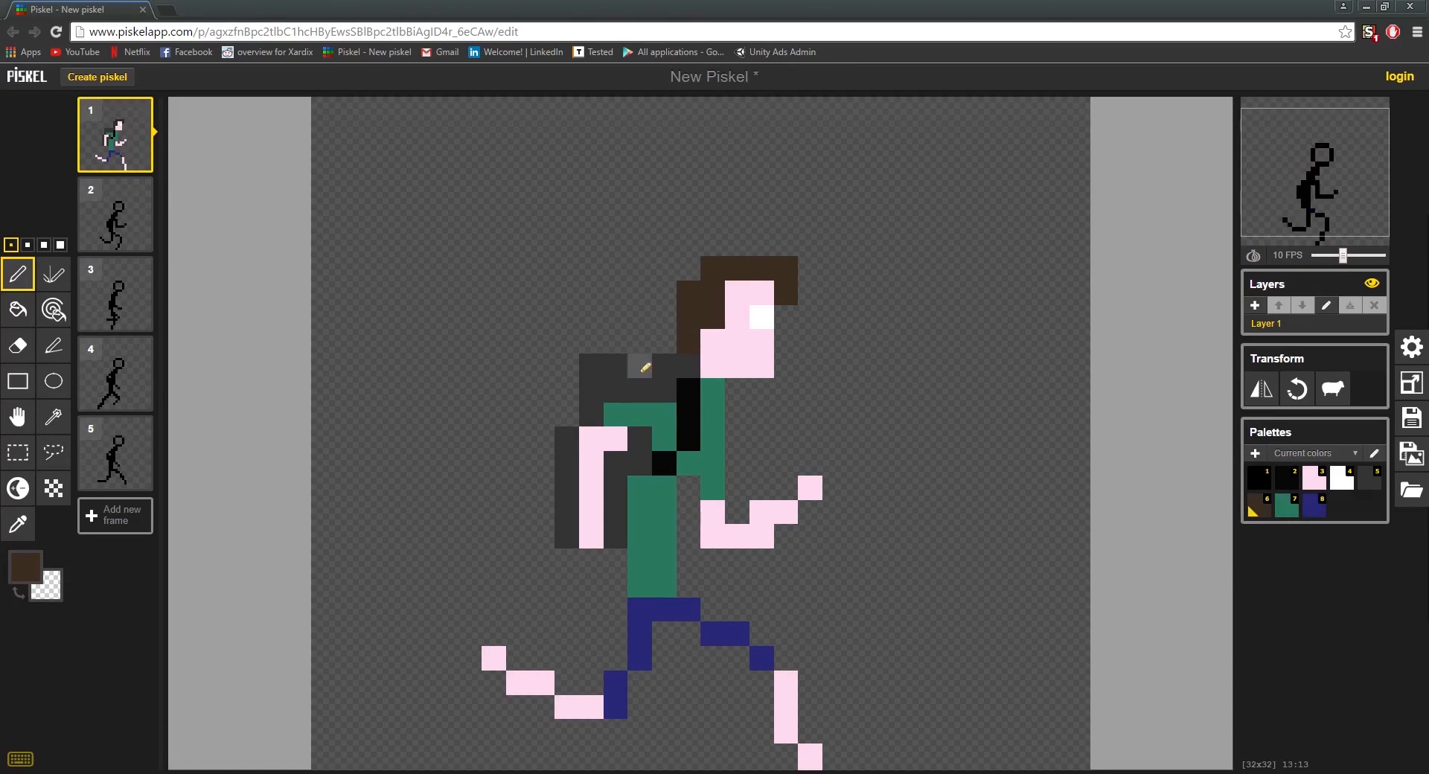
Step: Set the pen colour to near-black rgb(22, 22, 22) and paint a three-pixel base row under the backpack
scroll(645, 367, "down", 2)
scroll(793, 536, "down", 1)
scroll(840, 524, "up", 1)
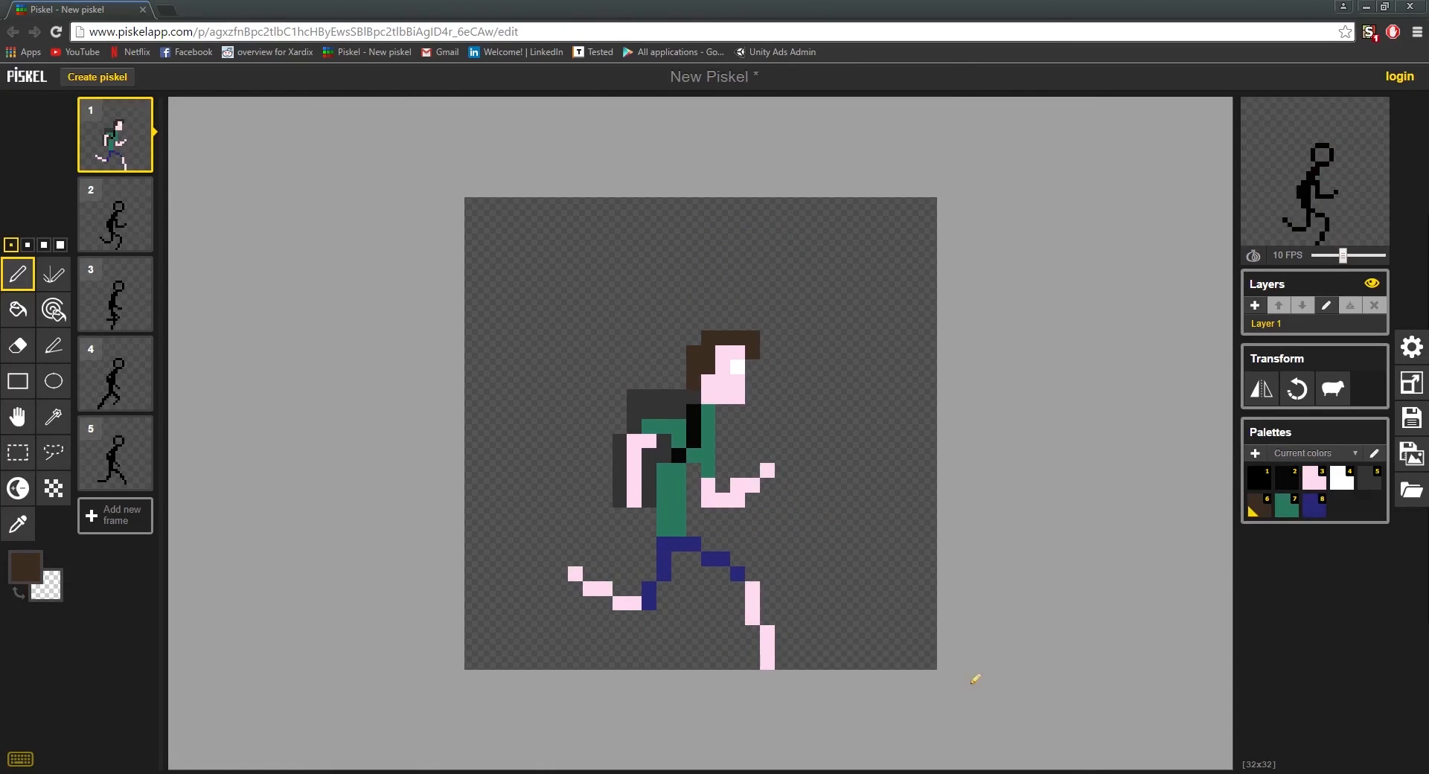
scroll(1005, 599, "up", 1)
scroll(744, 480, "up", 1)
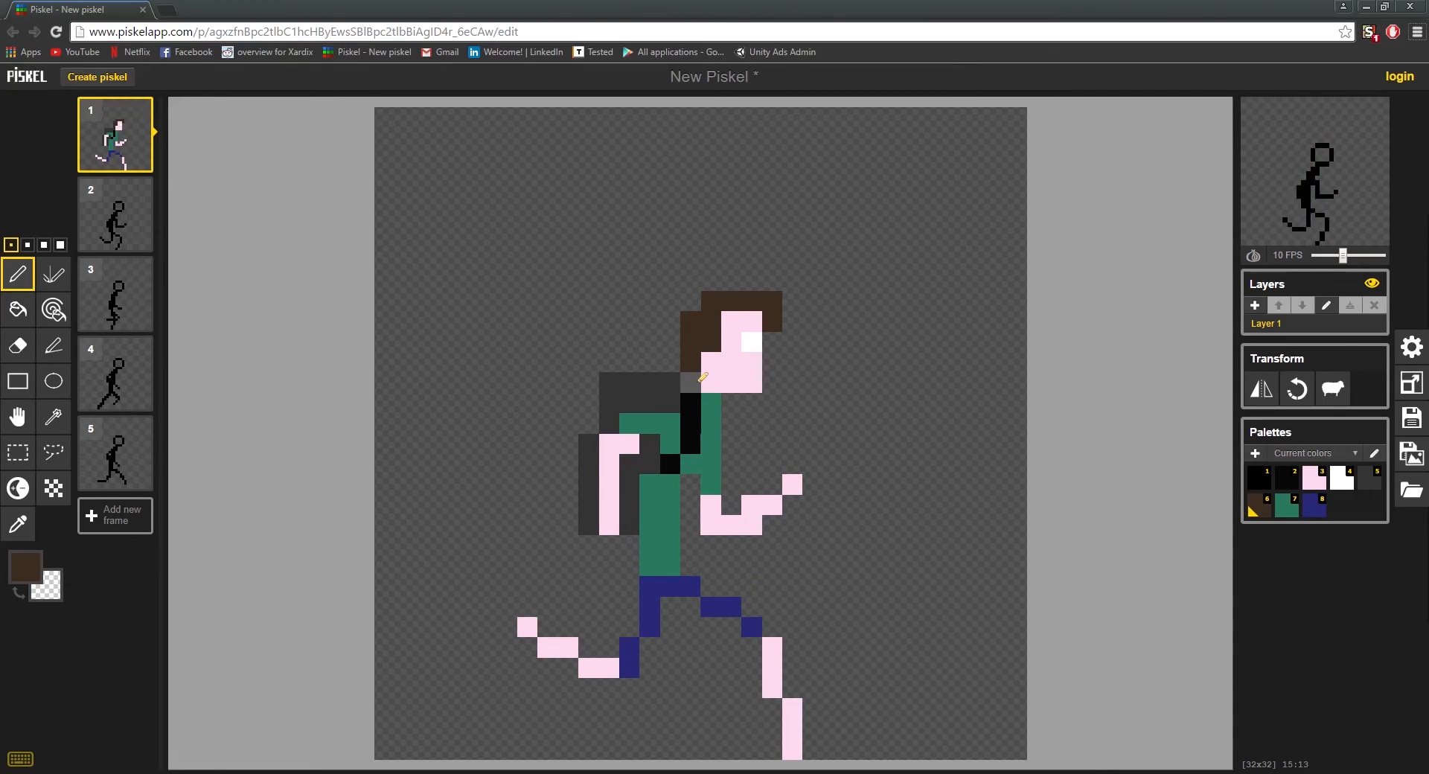
scroll(808, 604, "up", 1)
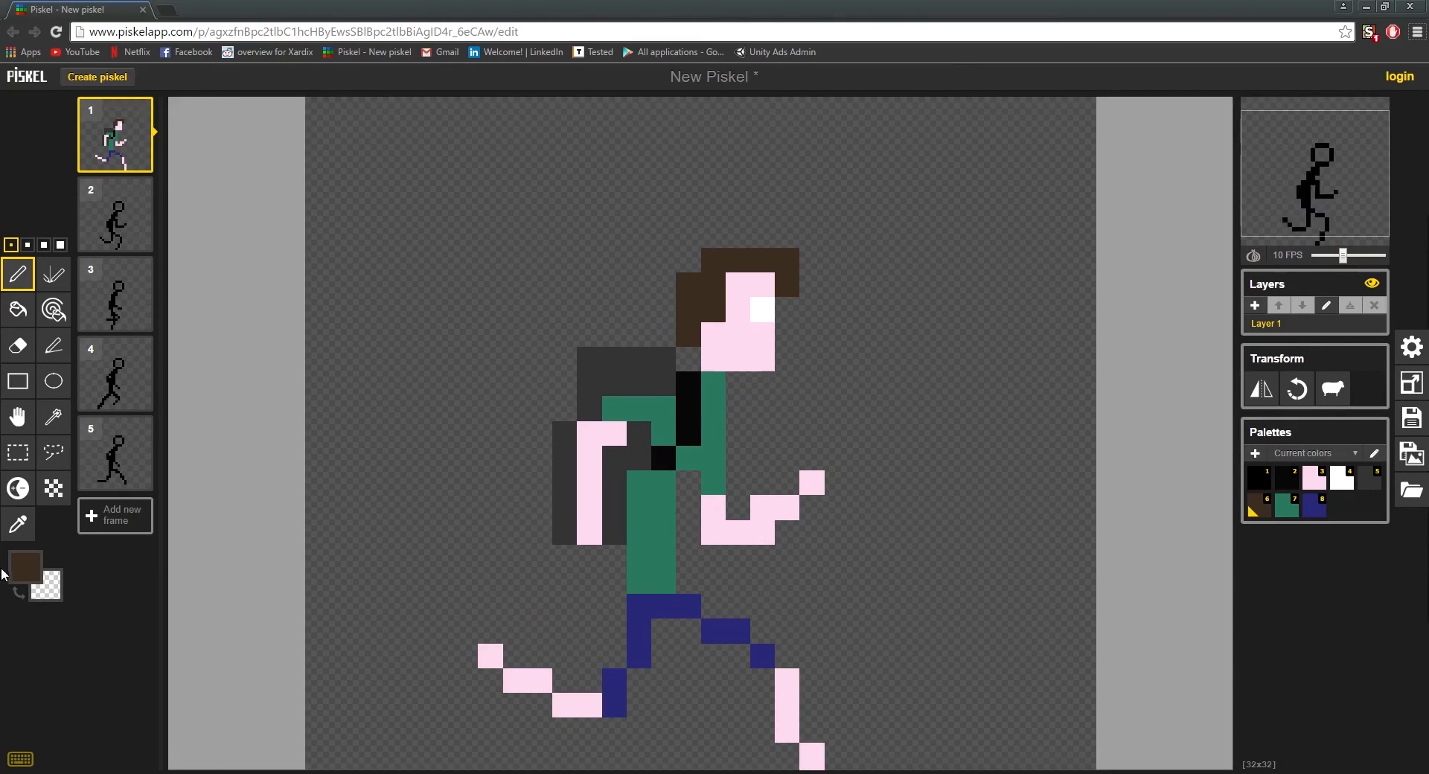
left_click(26, 566)
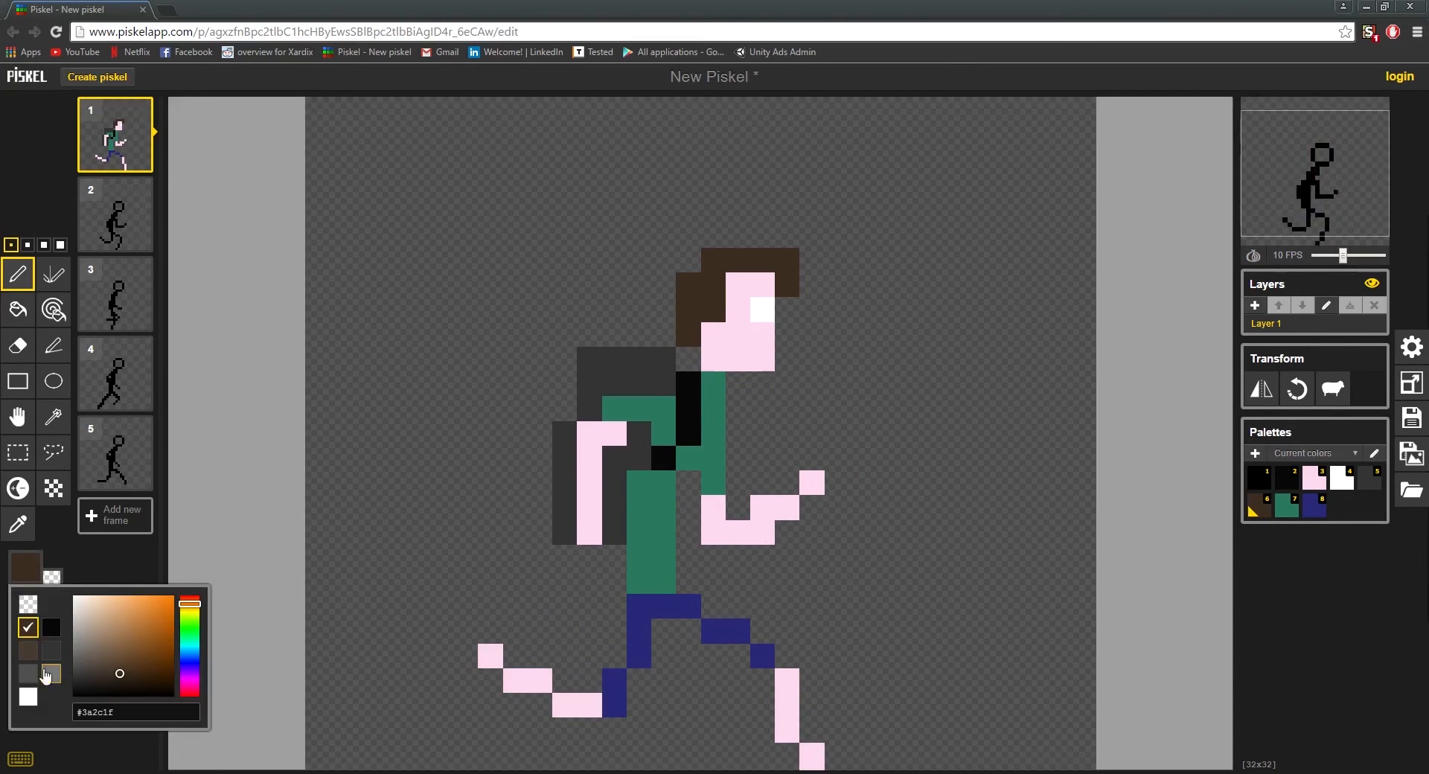
left_click(50, 652)
left_click(25, 566)
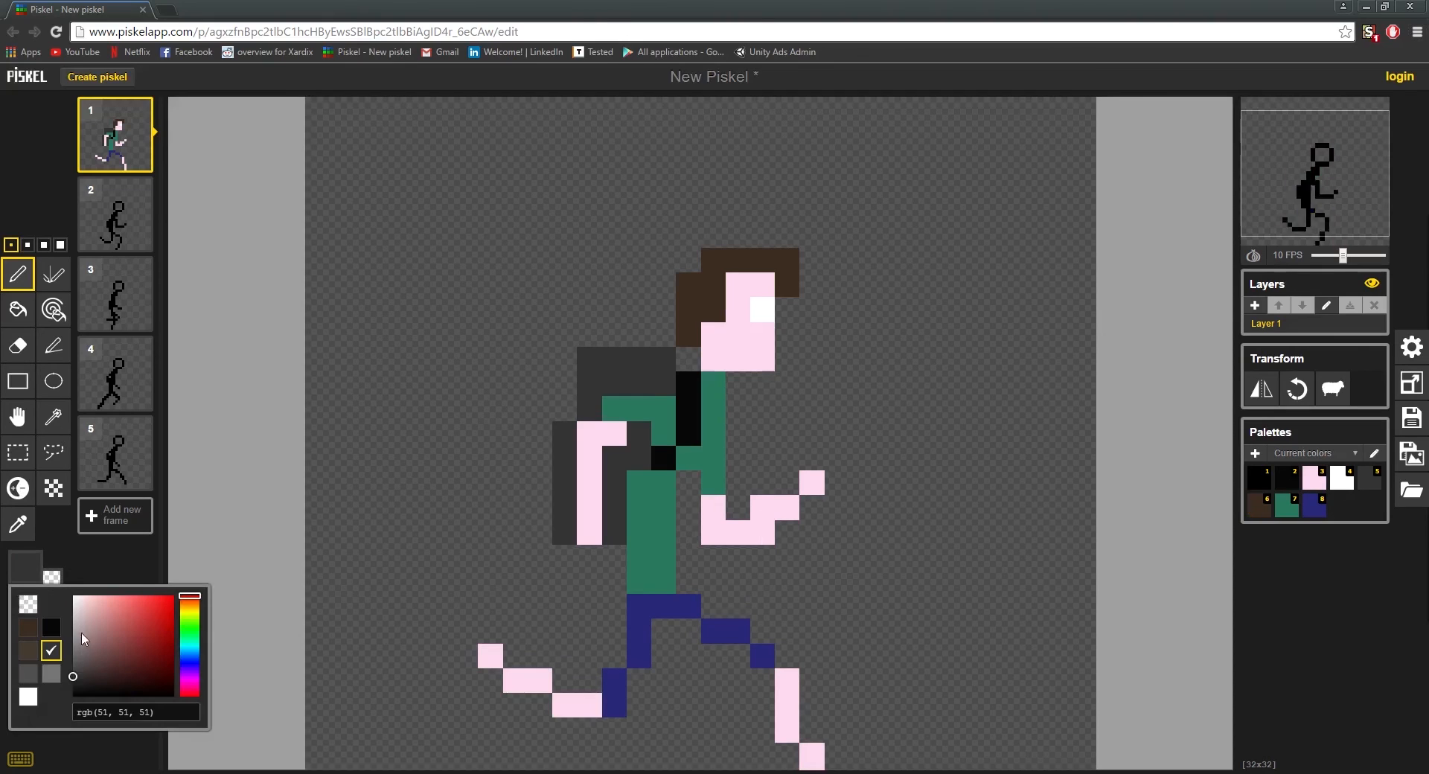
left_click(79, 689)
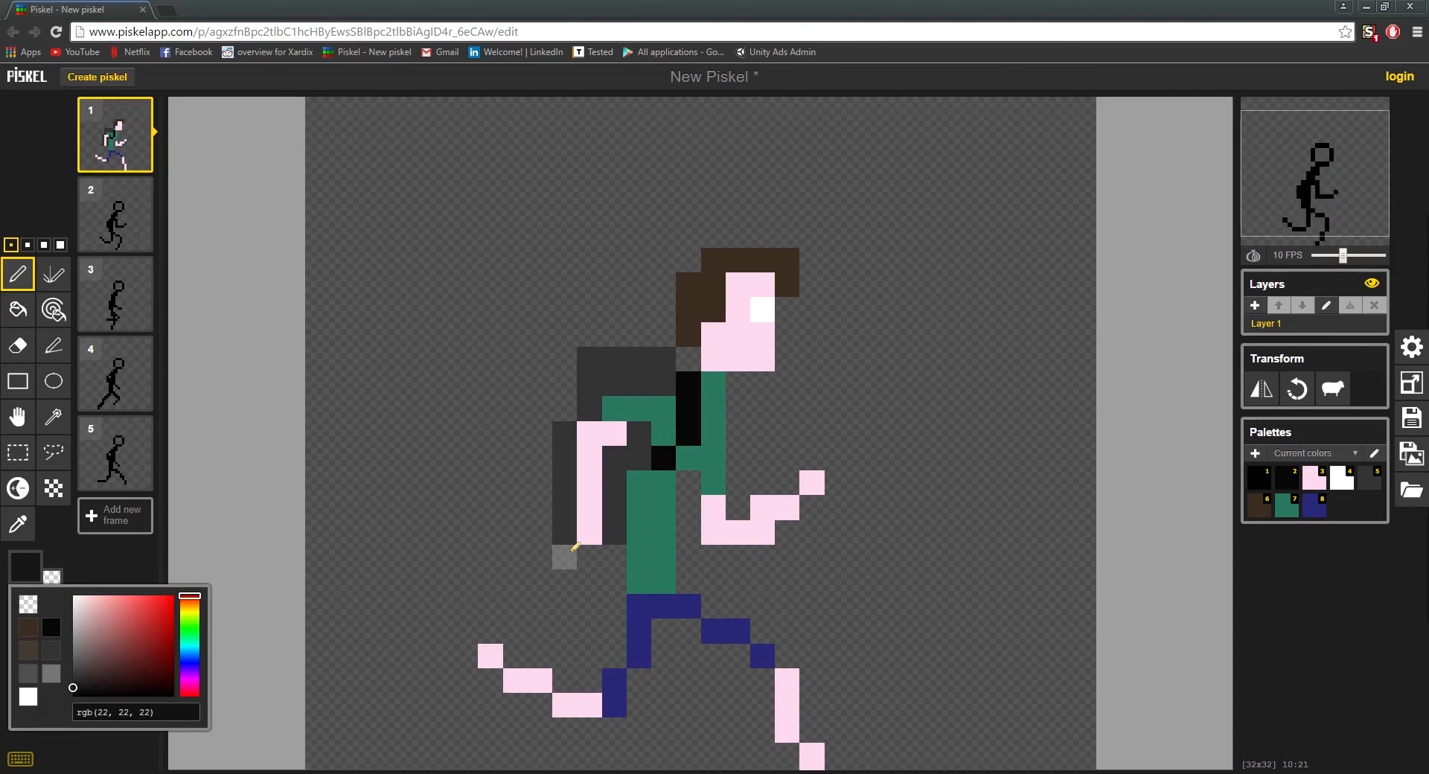
left_click_drag(589, 553, 609, 552)
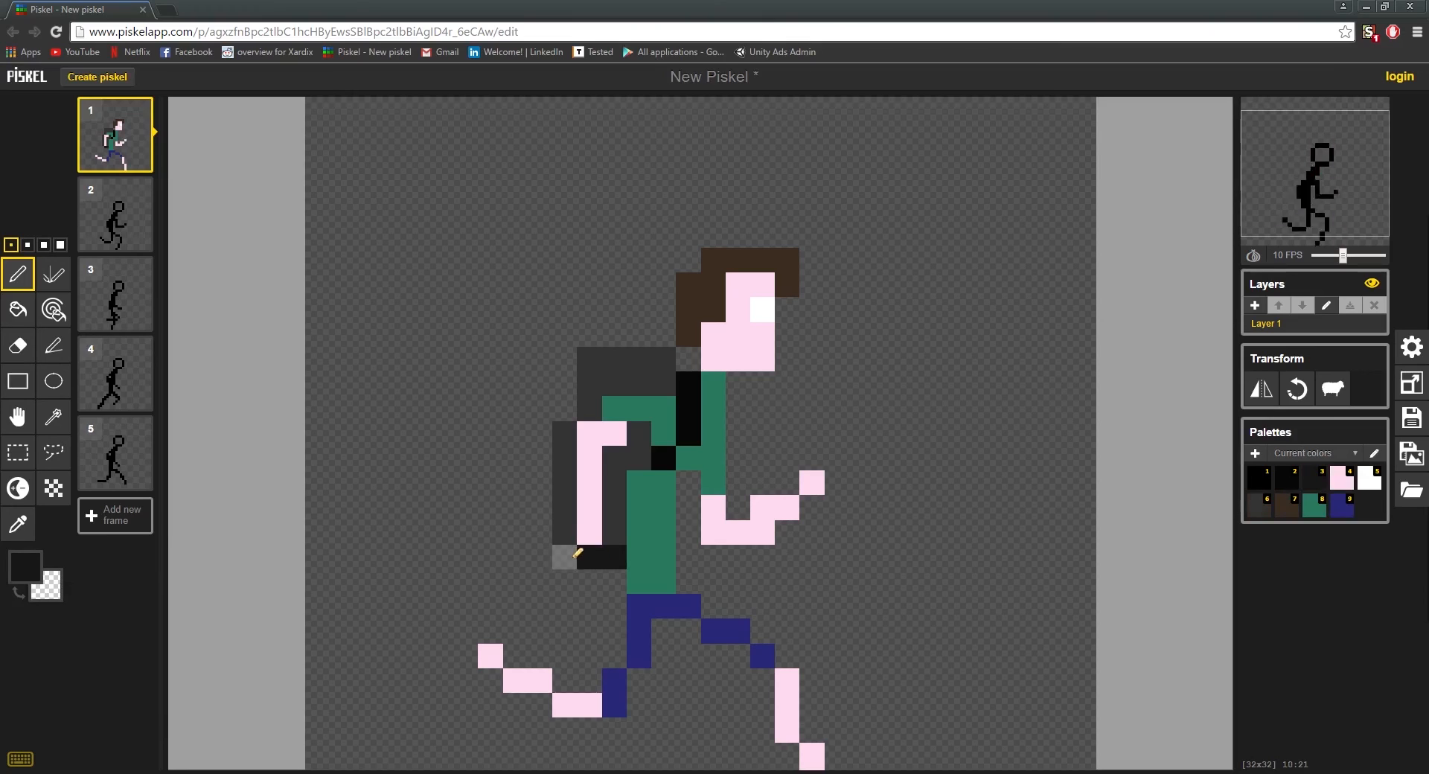
left_click(572, 557)
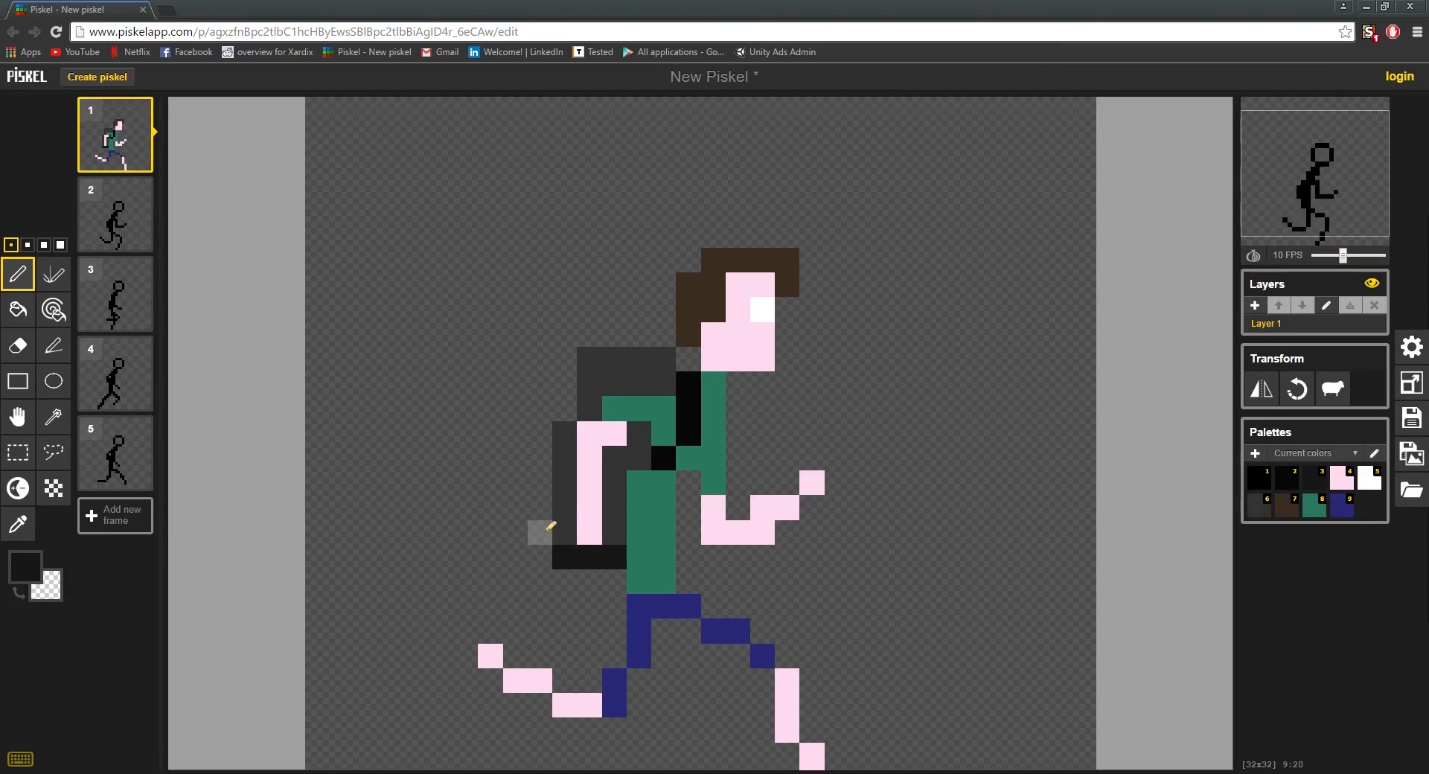
Step: Widen the backpack by one pixel along its rear edge using its sampled dark grey, with the upper rear corner pixel cleared
key("o")
left_click(559, 532)
key("p")
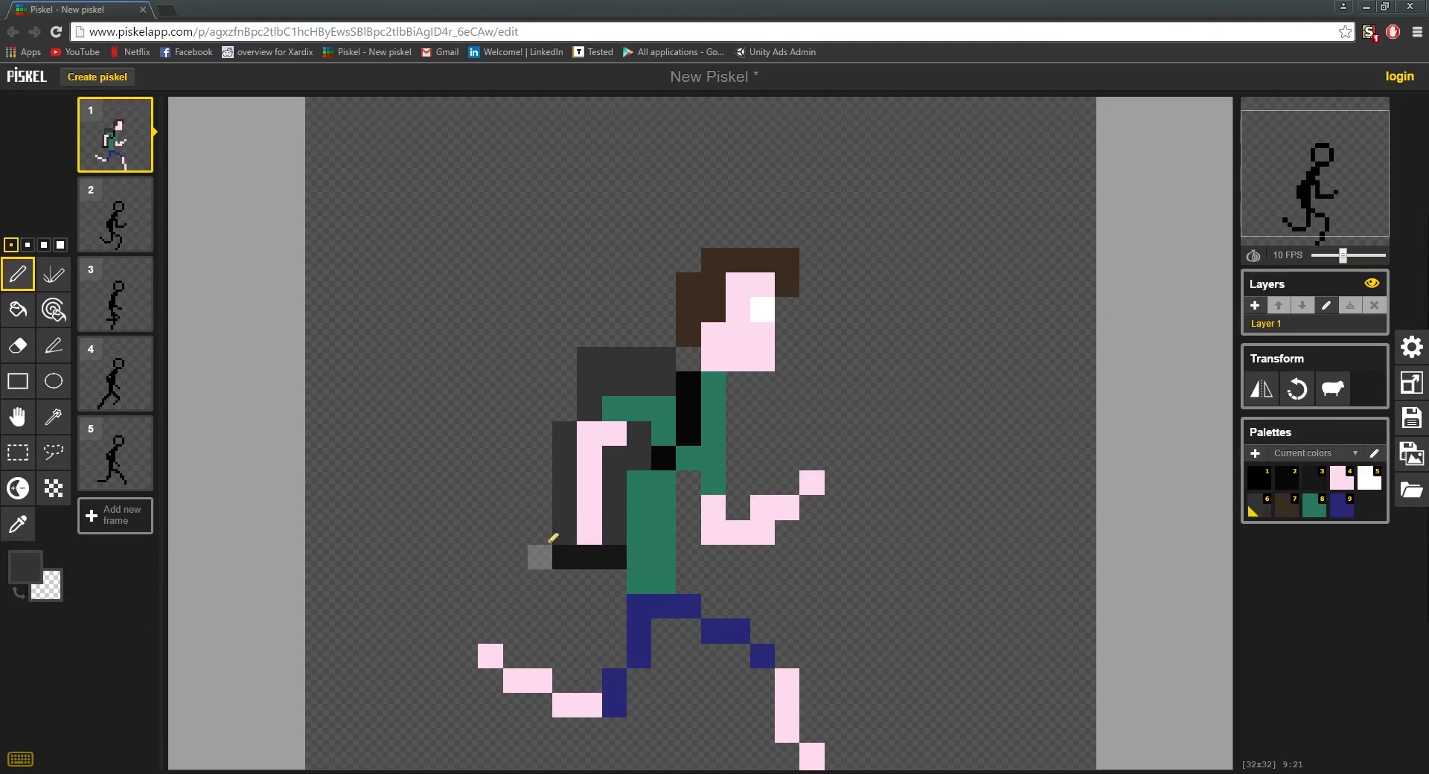
mouse_move(549, 542)
left_mouse_down()
mouse_move(542, 472)
mouse_move(619, 432)
mouse_move(722, 335)
mouse_move(530, 424)
mouse_move(543, 449)
mouse_move(545, 426)
mouse_move(564, 383)
left_mouse_up()
left_click(564, 358)
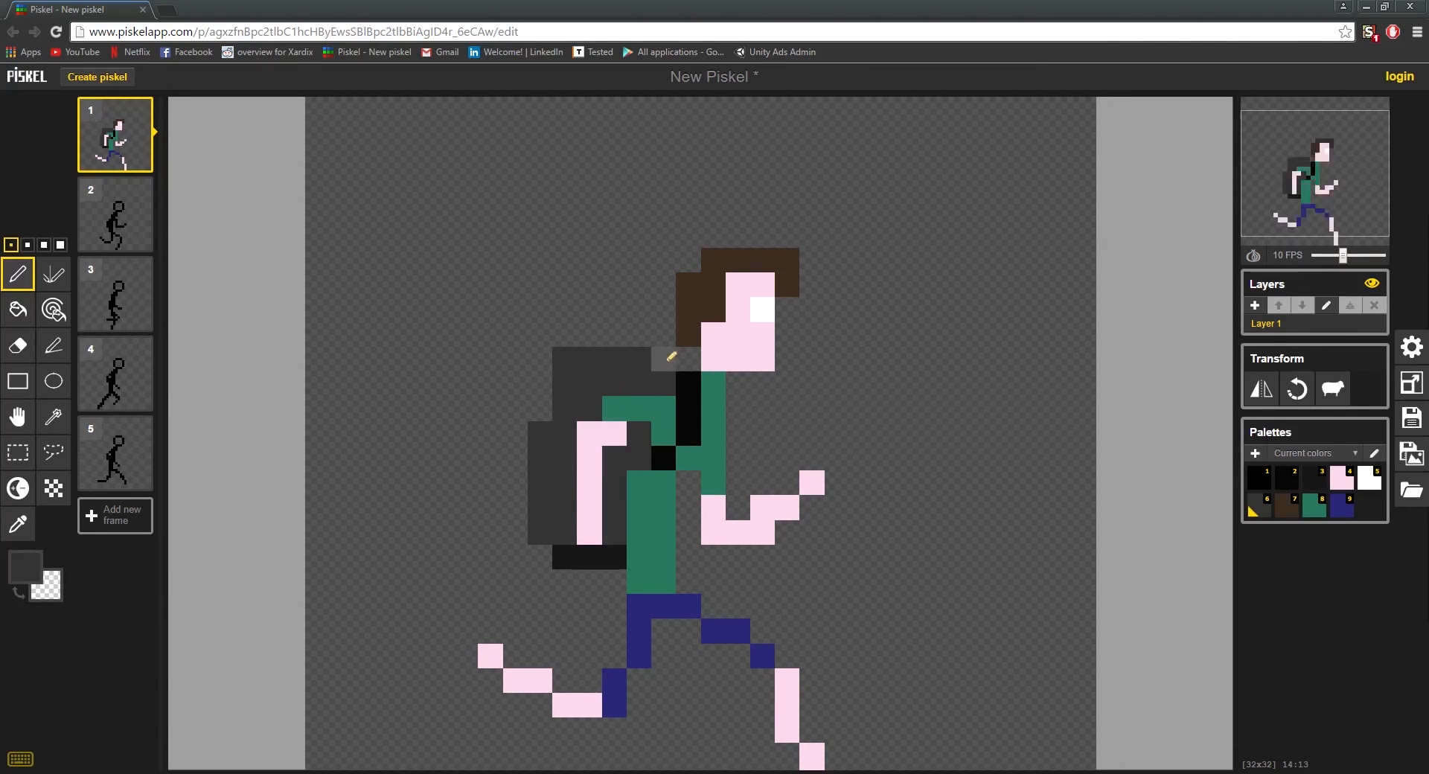
scroll(967, 485, "down", 2)
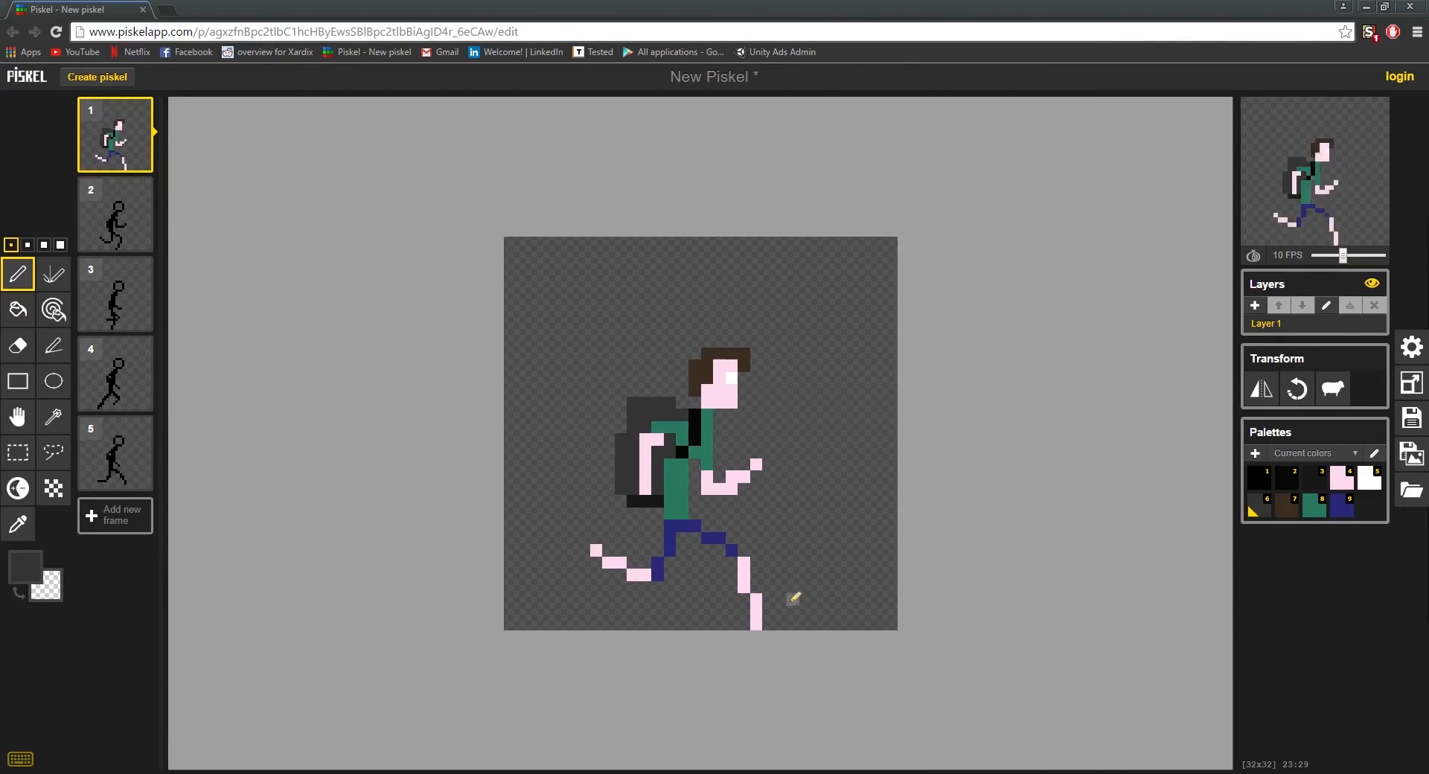
scroll(794, 599, "down", 1)
scroll(856, 468, "up", 3)
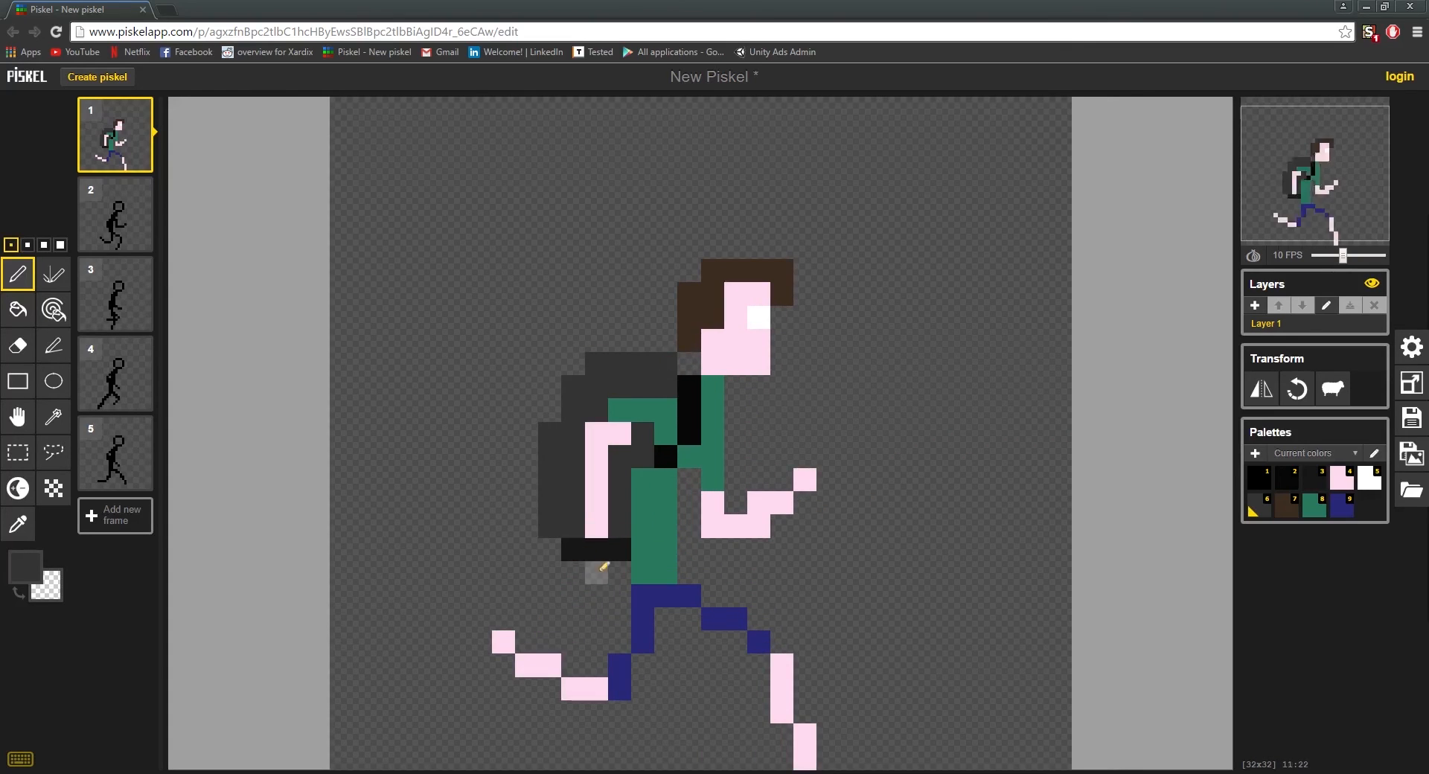
Step: Paint one dark grey pixel in the backpack's base below the hand and extend the near-black base one pixel rearward
scroll(764, 448, "down", 3)
scroll(814, 457, "up", 1)
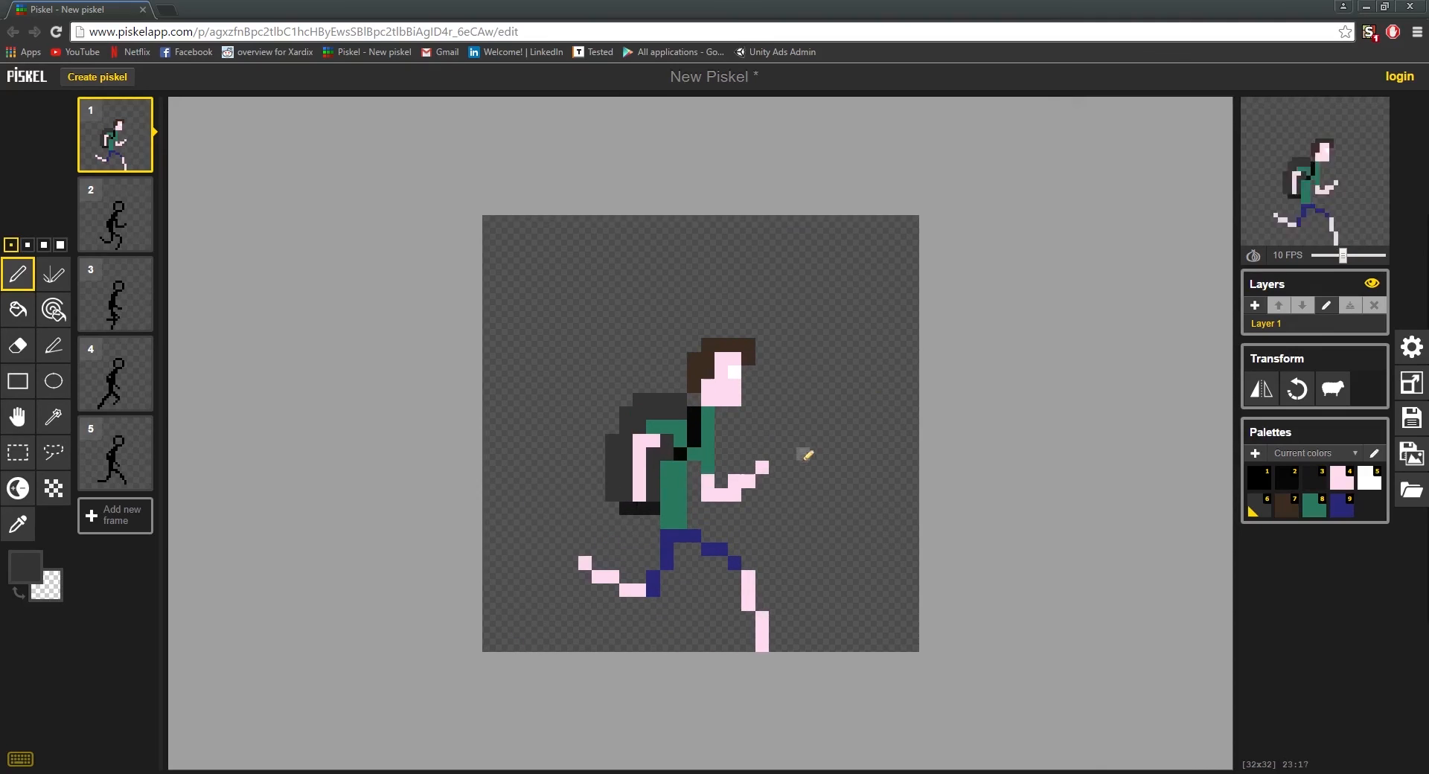
scroll(622, 504, "up", 1)
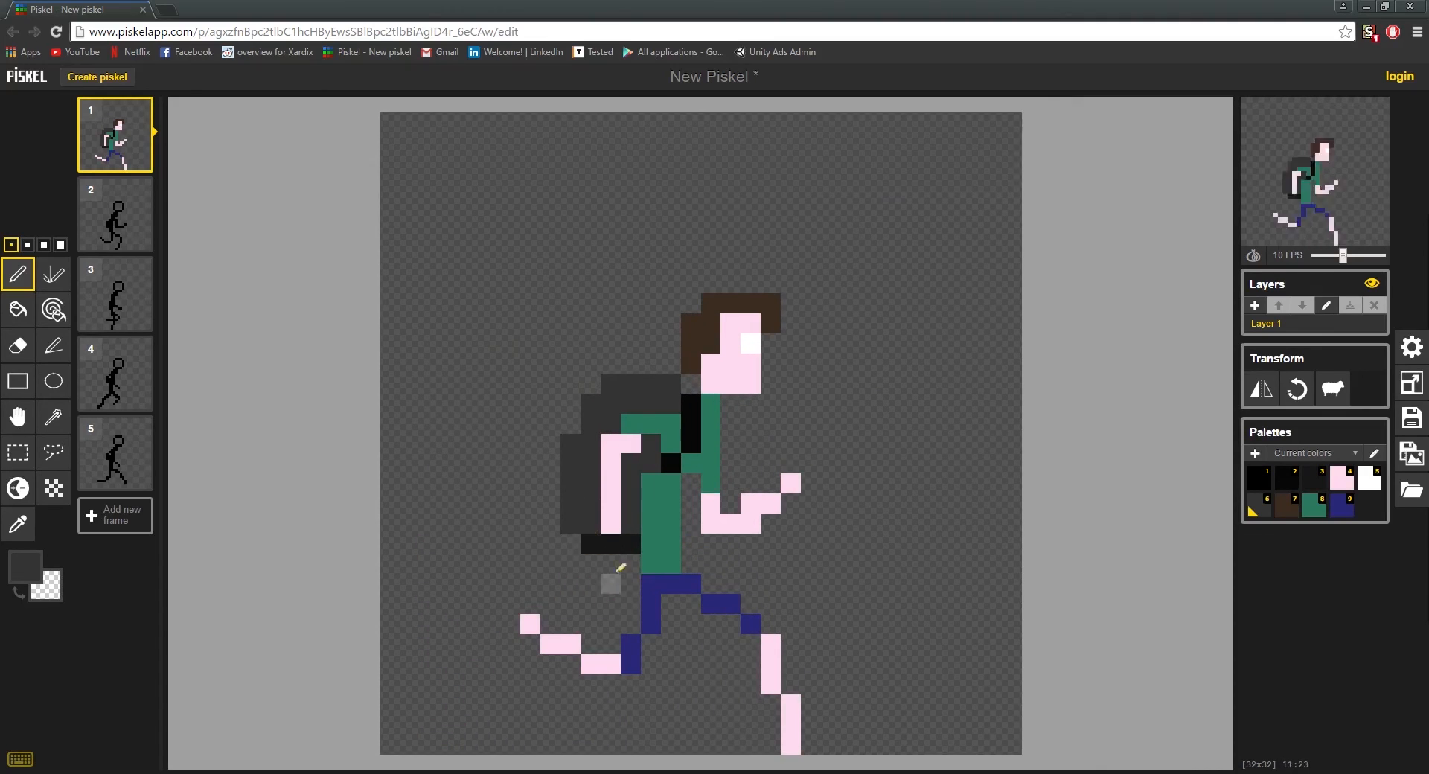
left_click(610, 544)
key("o")
left_click(573, 548)
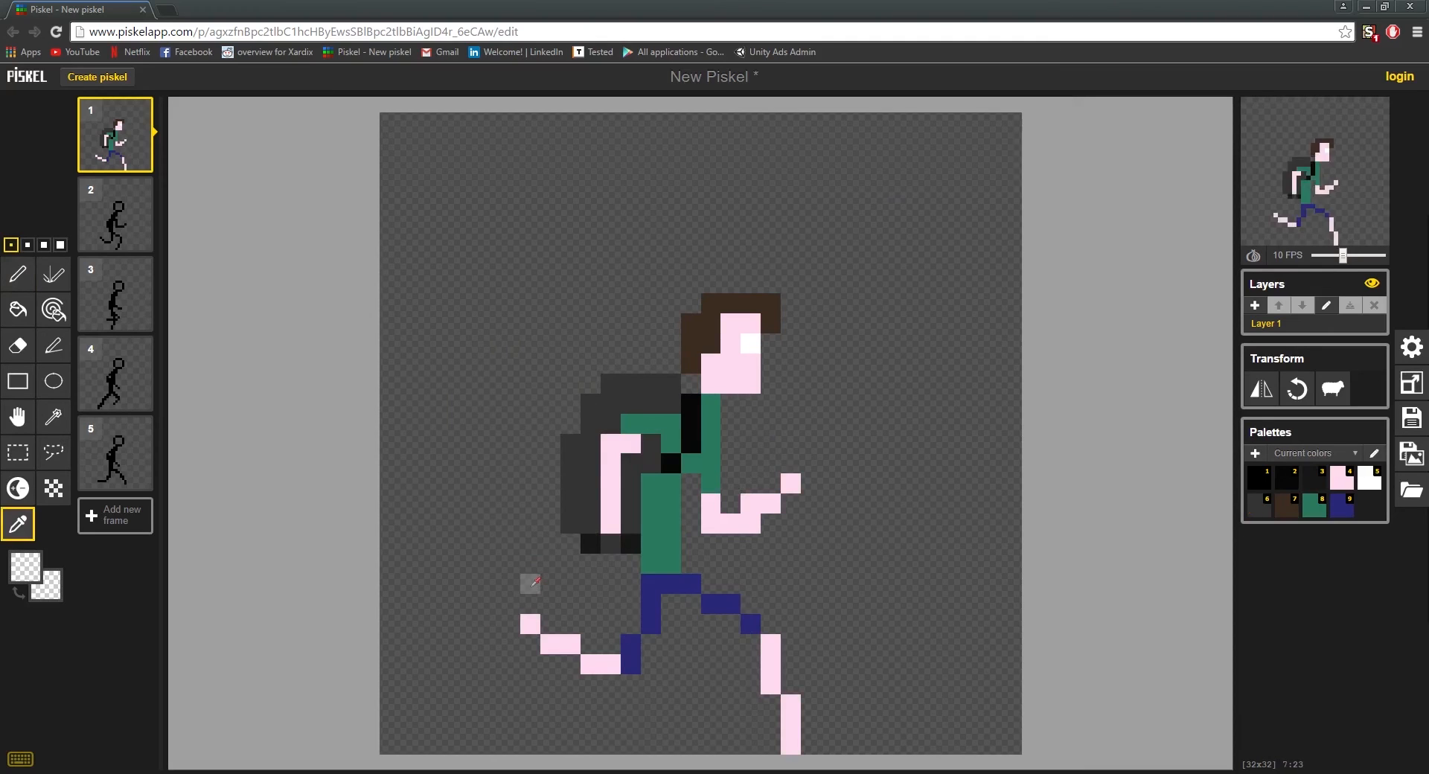
key("p")
key("o")
left_click(588, 544)
key("p")
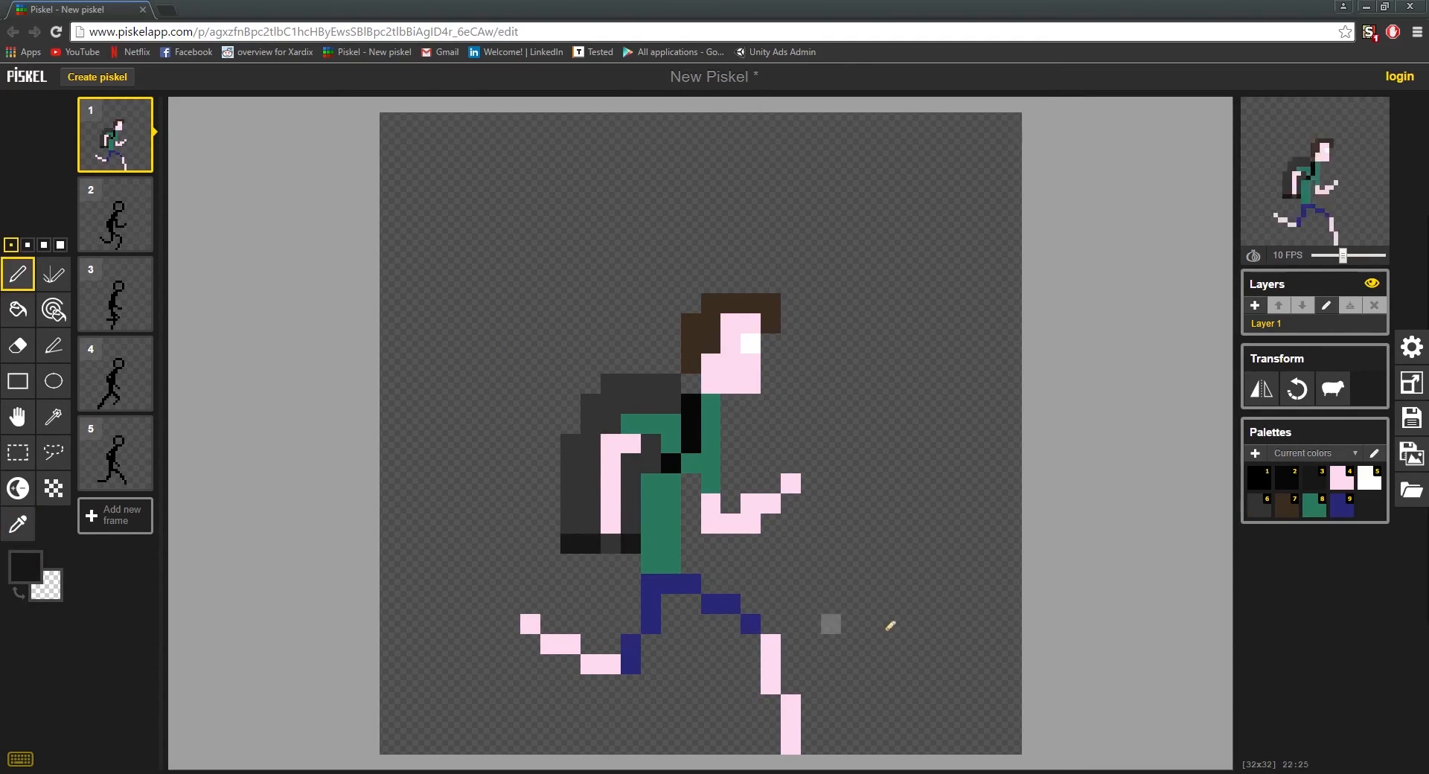
Step: Sample the skin colour from the rear arm and lengthen the arm by one pixel over the backpack's base
key("o")
left_click(611, 521)
key("p")
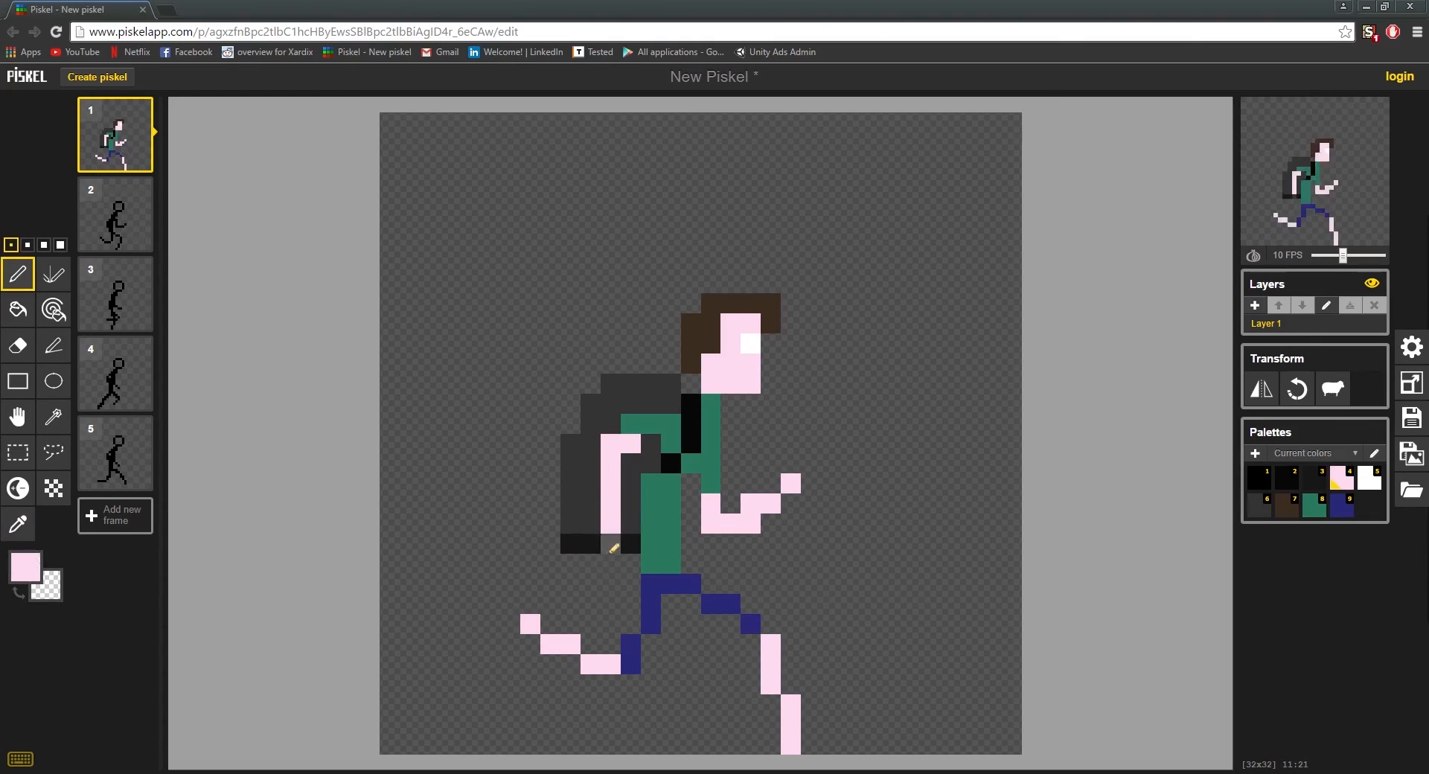
left_click(612, 544)
scroll(341, 445, "down", 4)
scroll(440, 427, "up", 3)
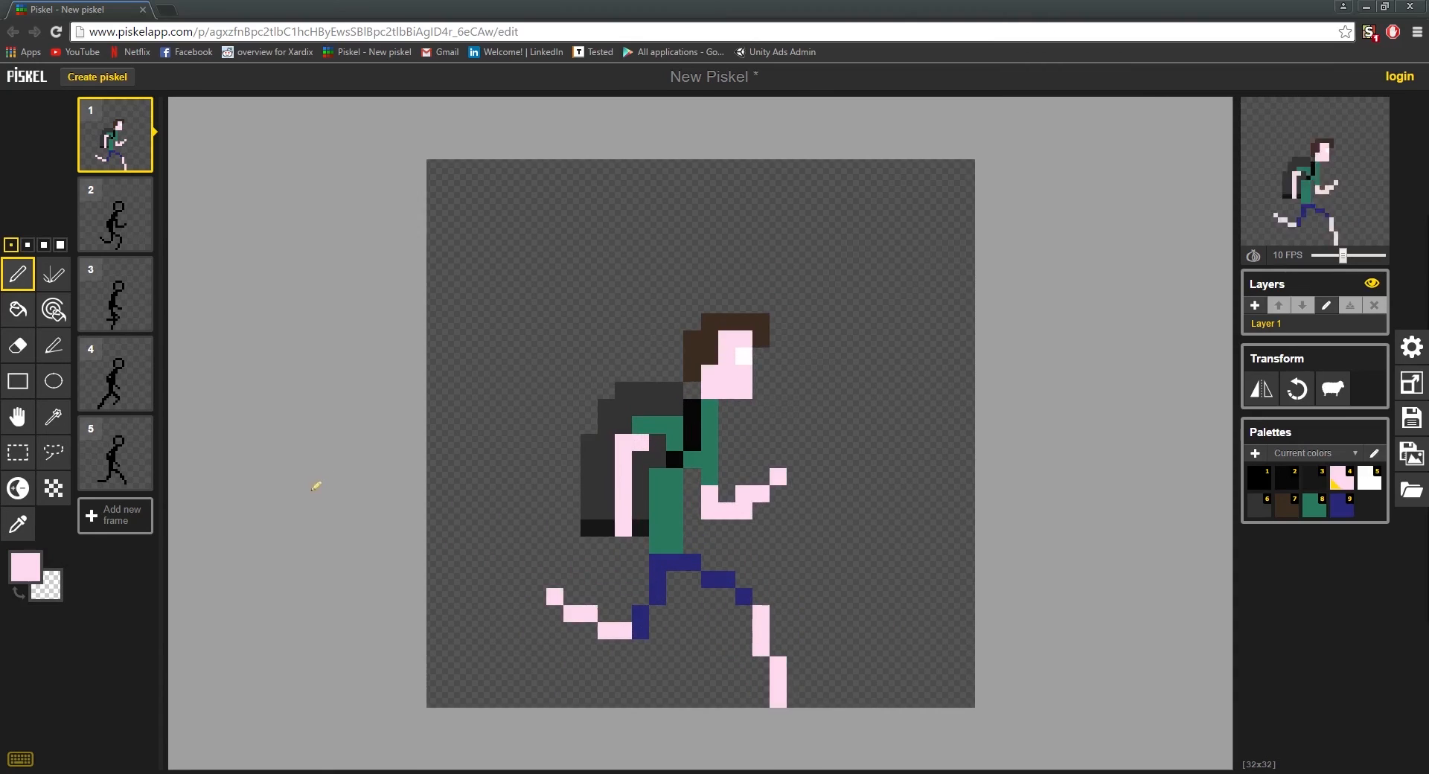
Step: Set the pen colour to orange-red #bf5129 and paint a two-pixel-wide flame narrowing downward beneath the backpack
left_click(24, 571)
left_click_drag(195, 620, 194, 608)
mouse_move(166, 659)
left_mouse_down()
mouse_move(153, 649)
mouse_move(163, 627)
mouse_move(150, 649)
mouse_move(152, 621)
left_mouse_up()
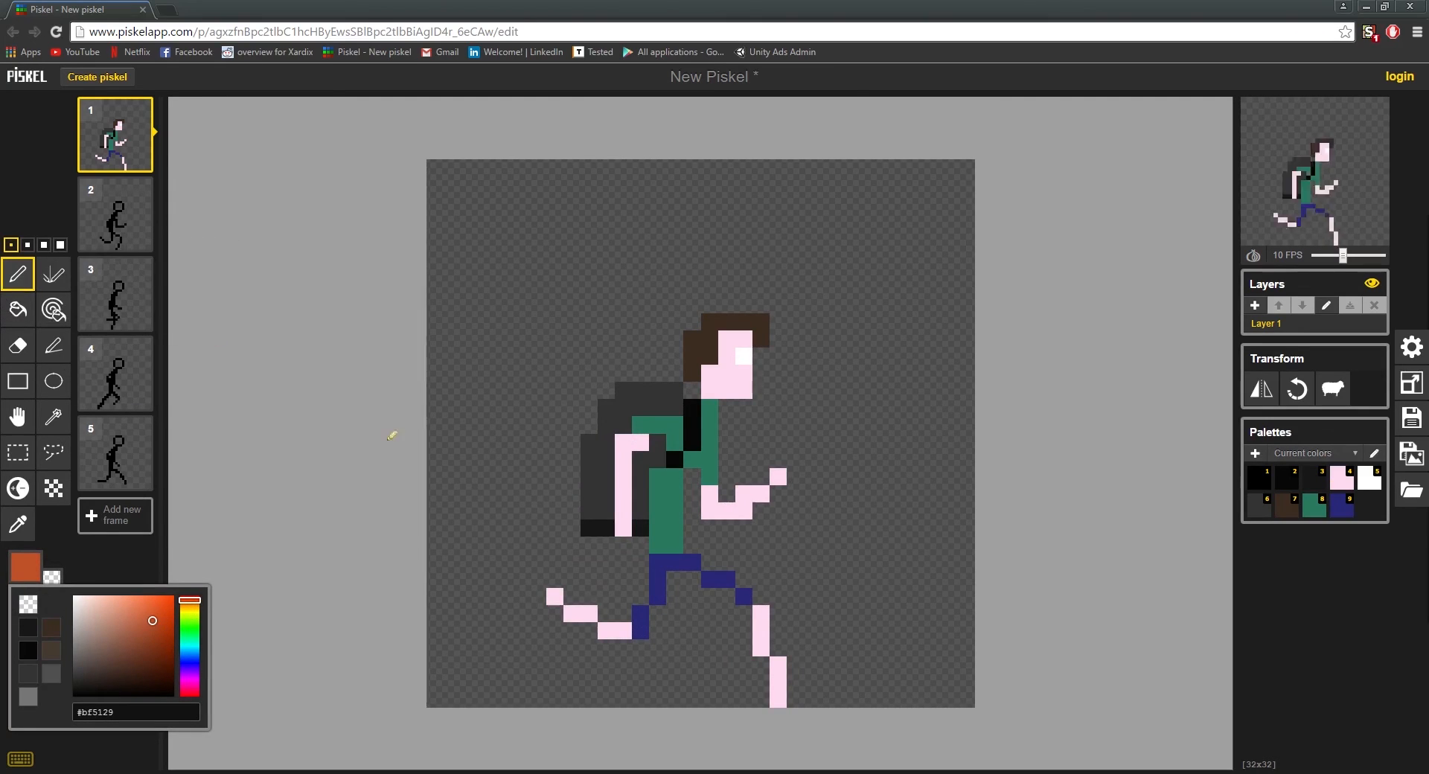
mouse_move(604, 542)
left_mouse_down()
mouse_move(589, 545)
mouse_move(629, 546)
left_mouse_up()
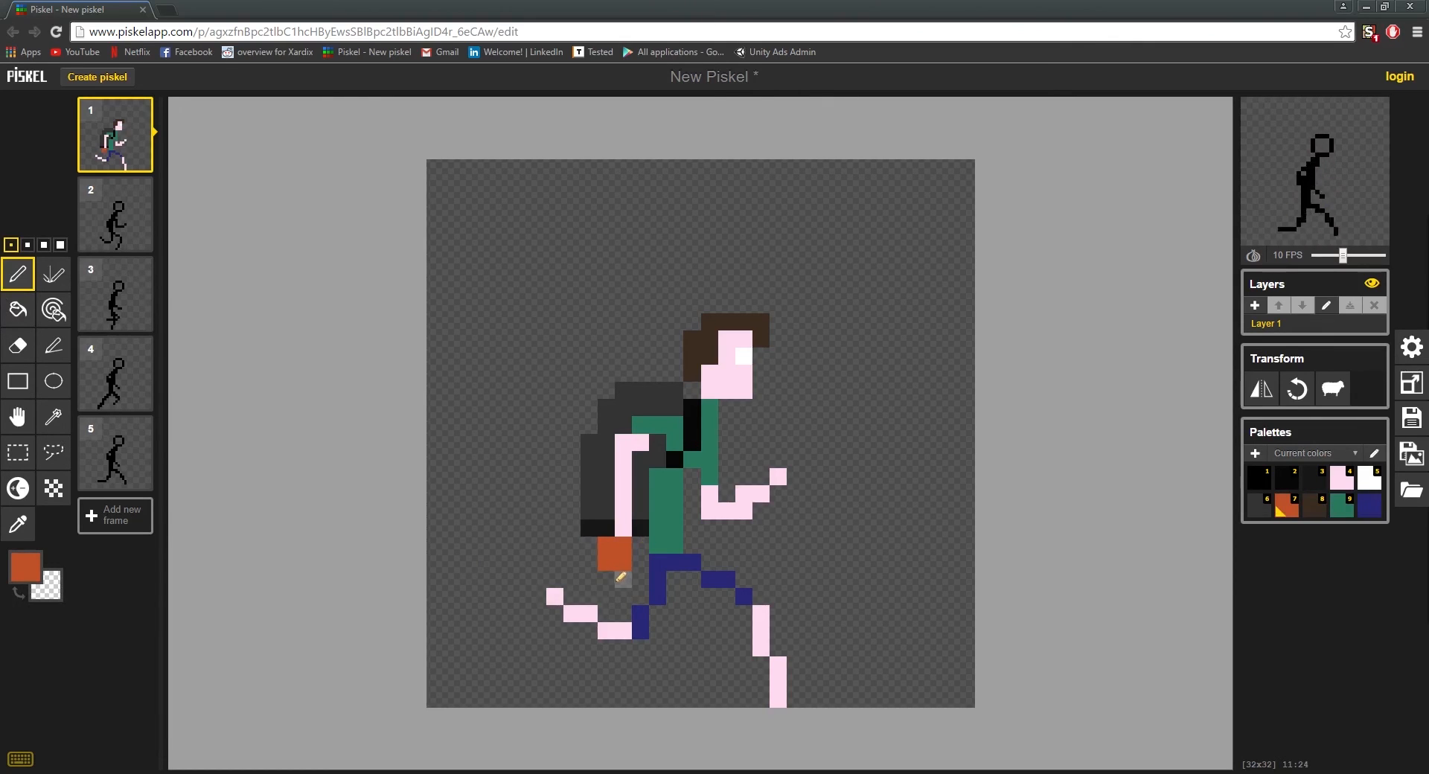
left_click(606, 590)
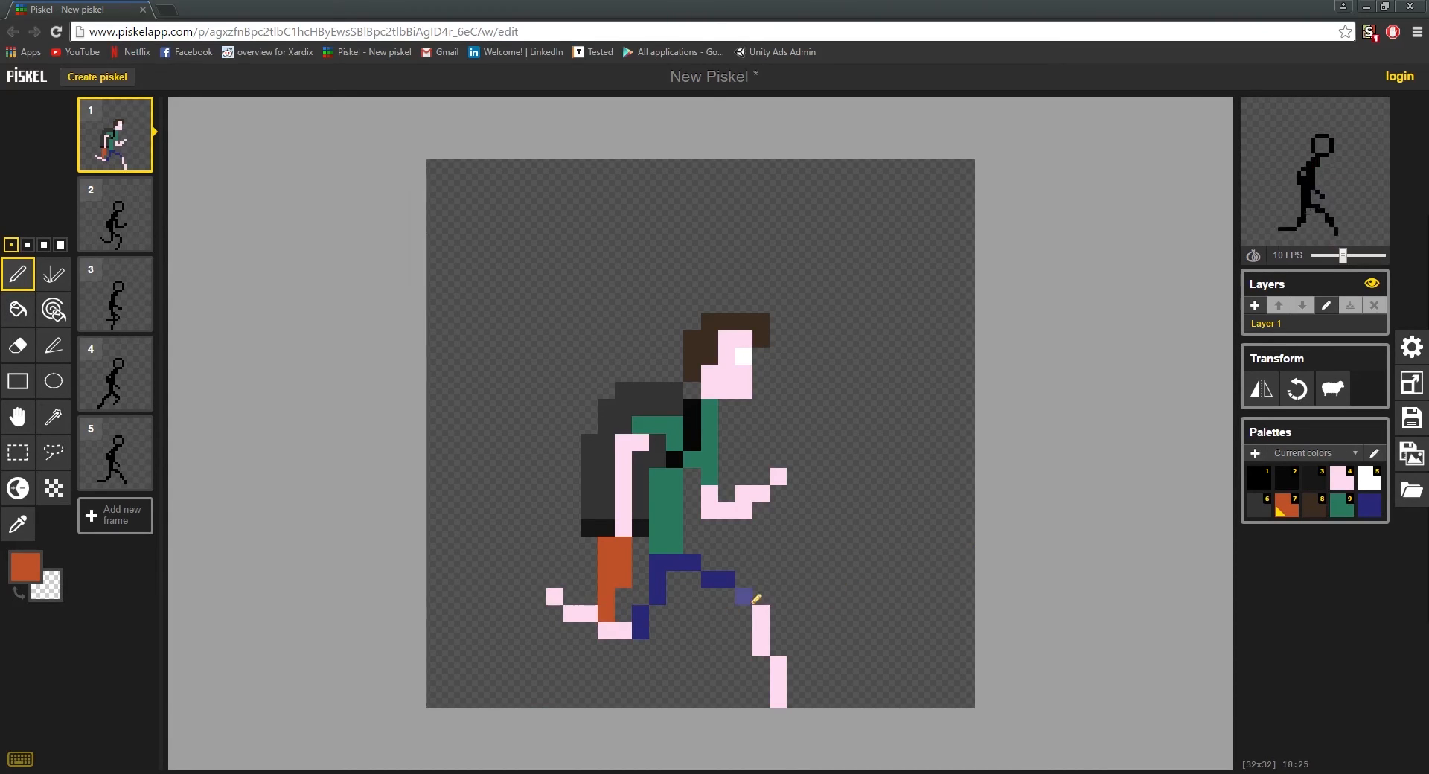
Step: Bend the lower part of the orange-red flame one pixel rearward and erase its stray lower front pixel
mouse_move(589, 581)
left_mouse_down()
mouse_move(616, 598)
mouse_move(593, 583)
mouse_move(622, 577)
mouse_move(587, 627)
left_mouse_up()
key("ctrl+z")
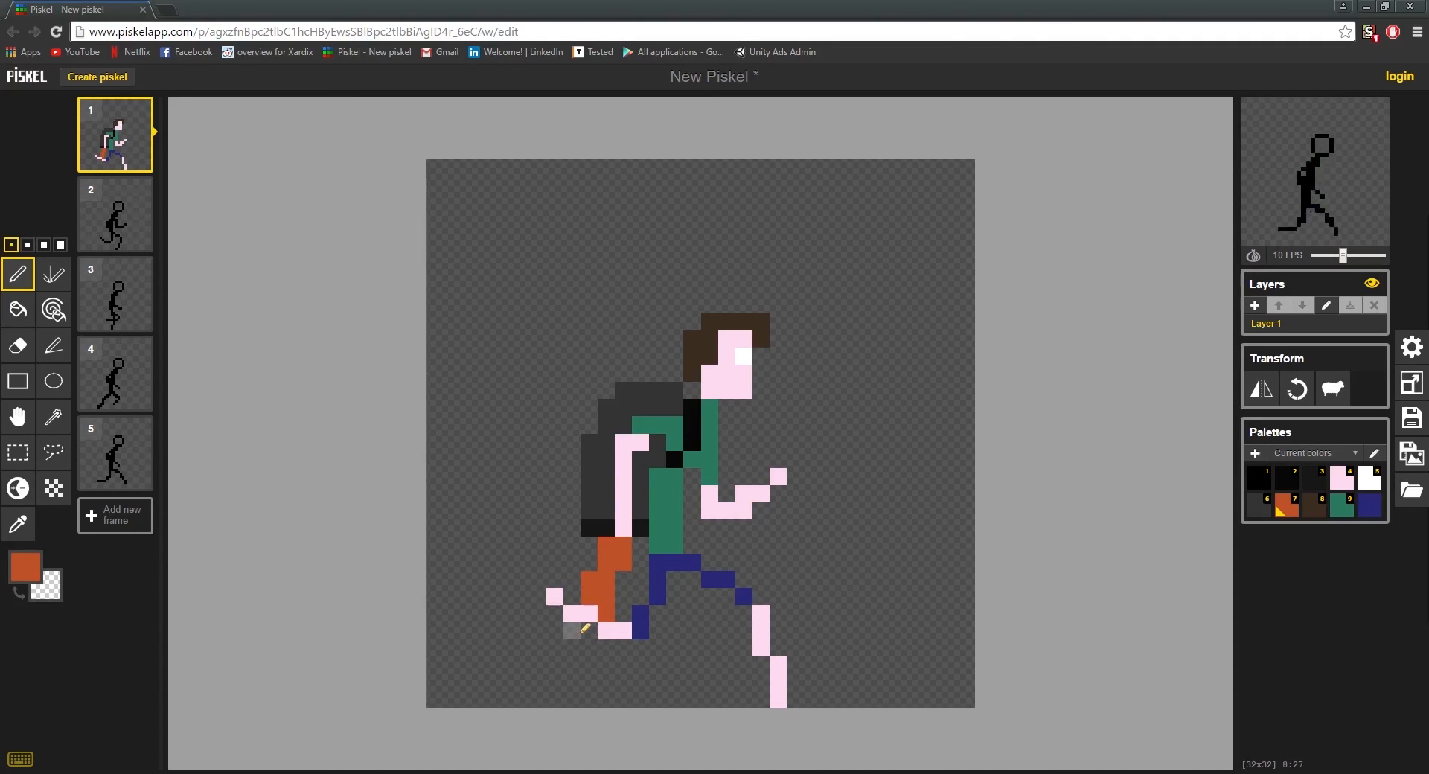
left_click(571, 631)
right_click(606, 614)
scroll(781, 636, "down", 3)
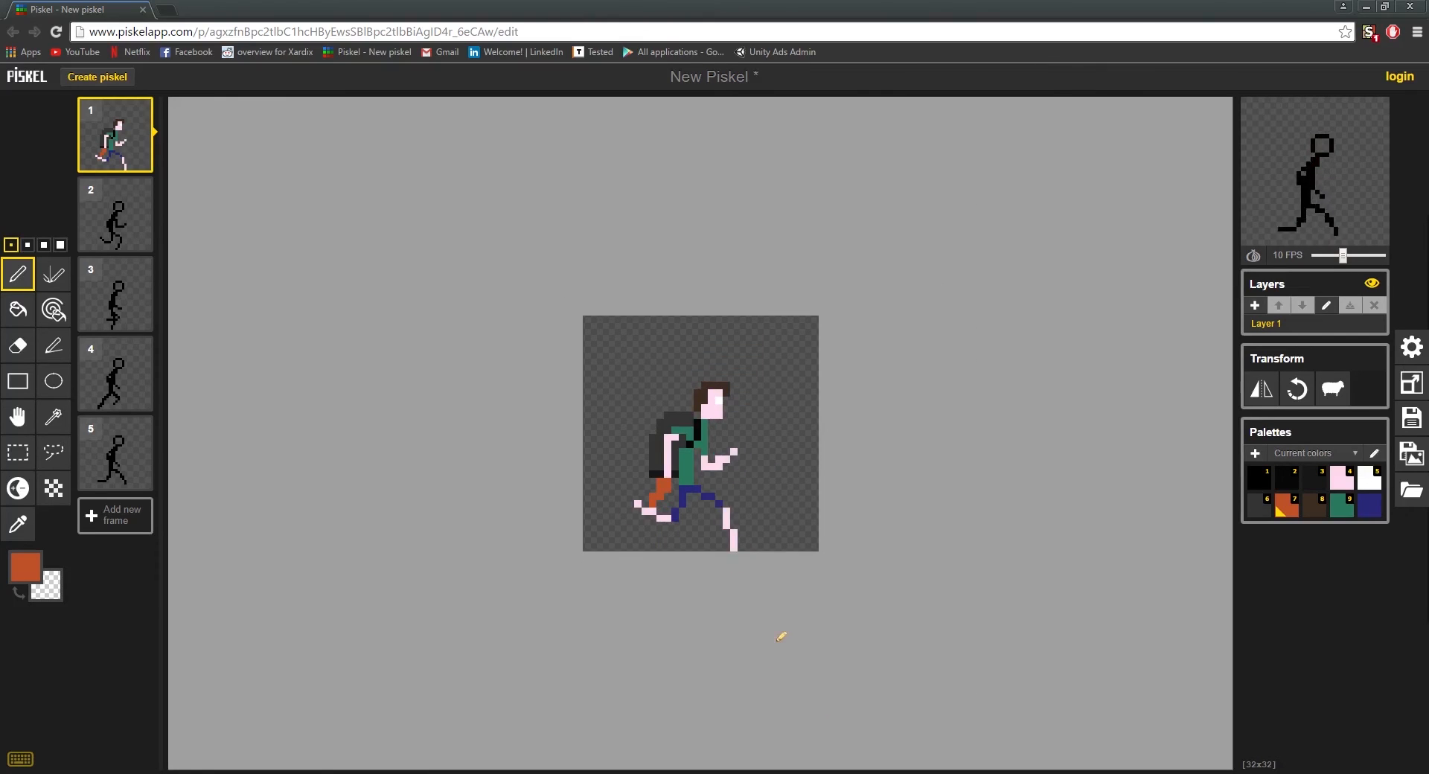
scroll(665, 539, "up", 3)
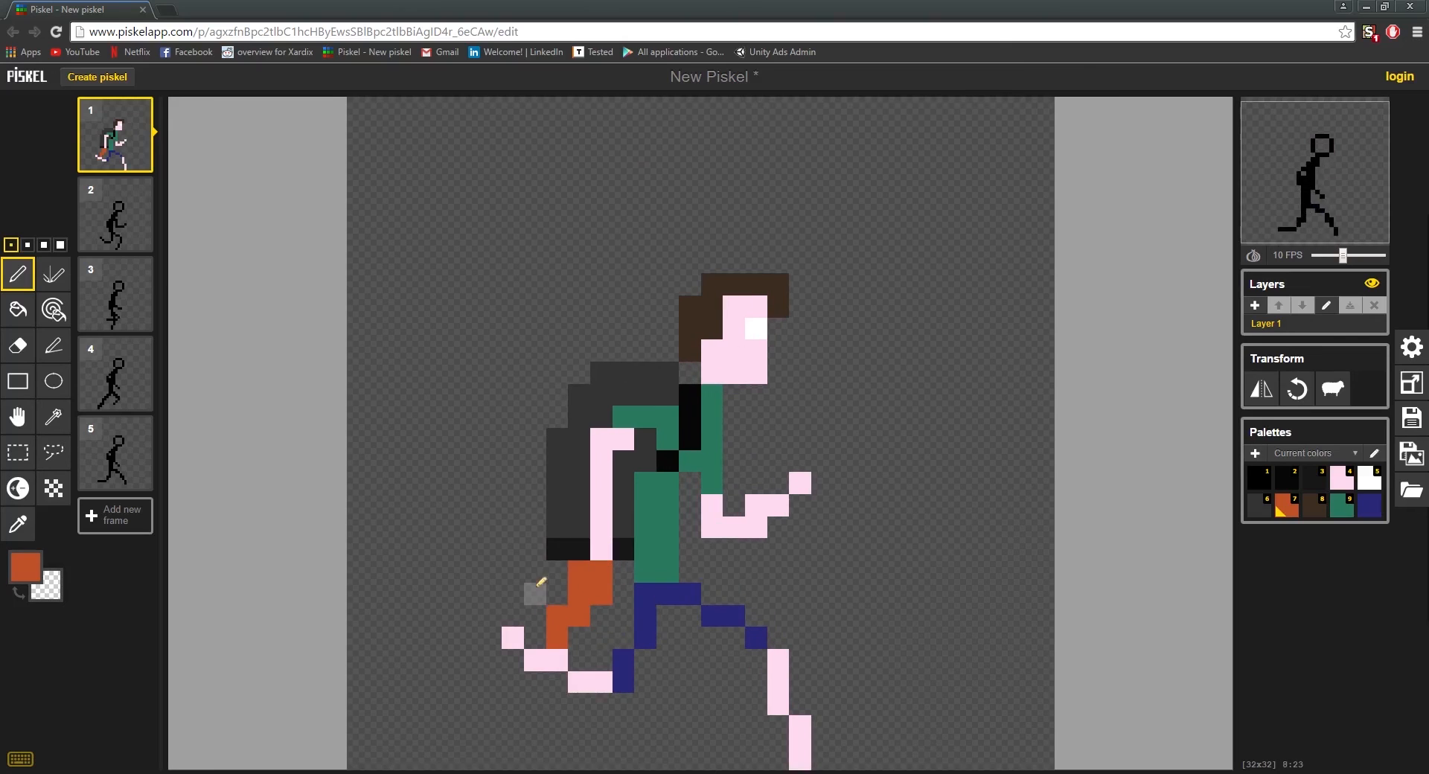
Step: Try blue #2976bf on the two pixels of the flame's top row and undo the stroke
left_click(25, 567)
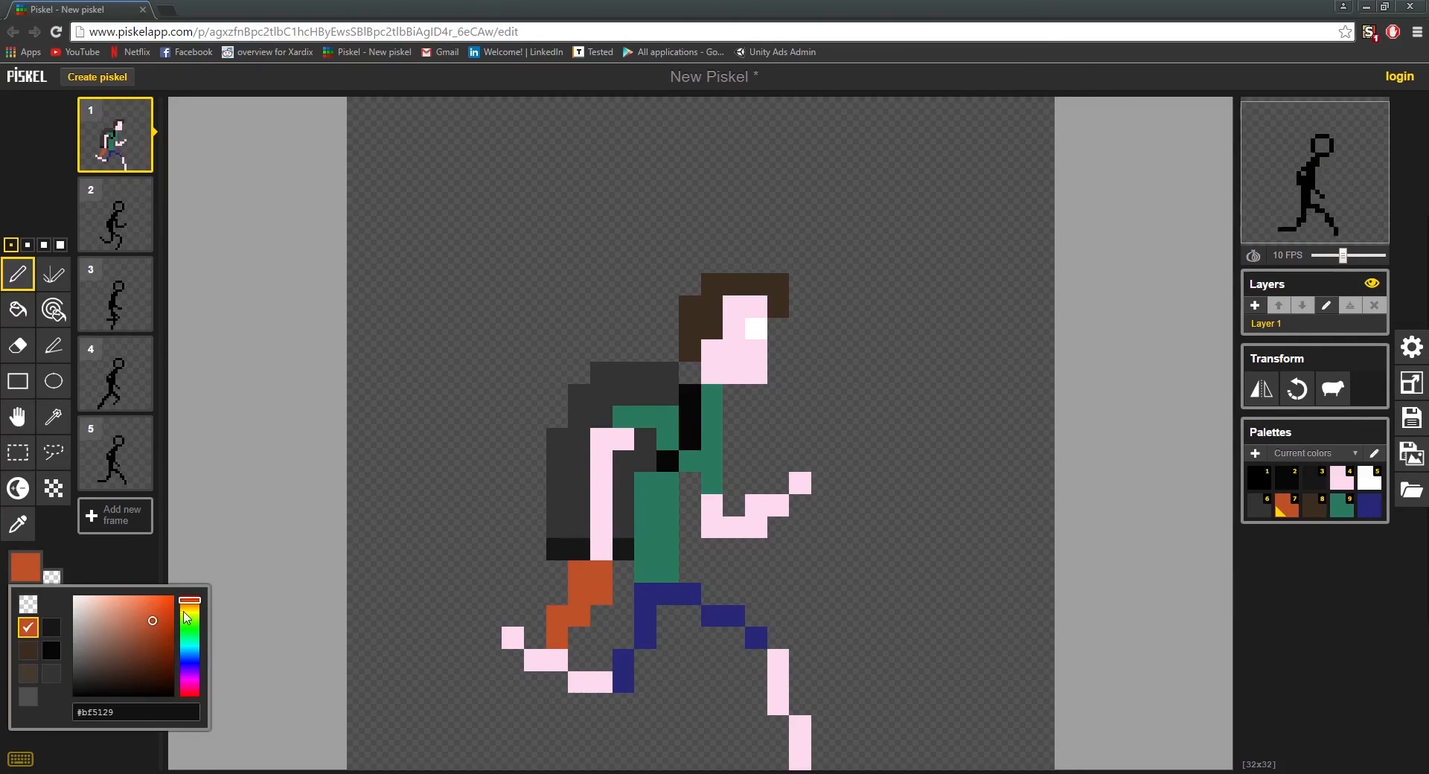
mouse_move(186, 617)
left_mouse_down()
mouse_move(190, 604)
mouse_move(185, 661)
left_mouse_up()
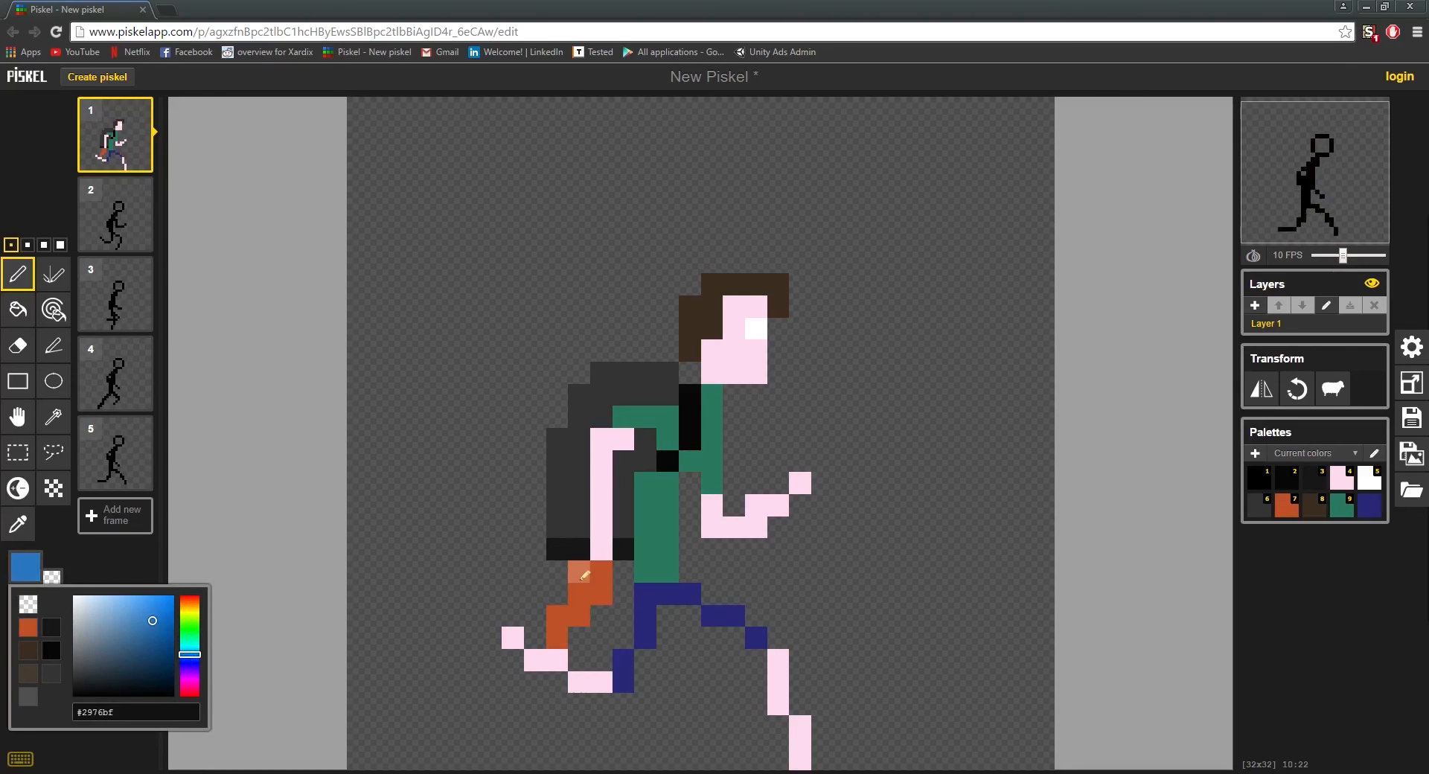
left_click(579, 572)
key("ctrl+z")
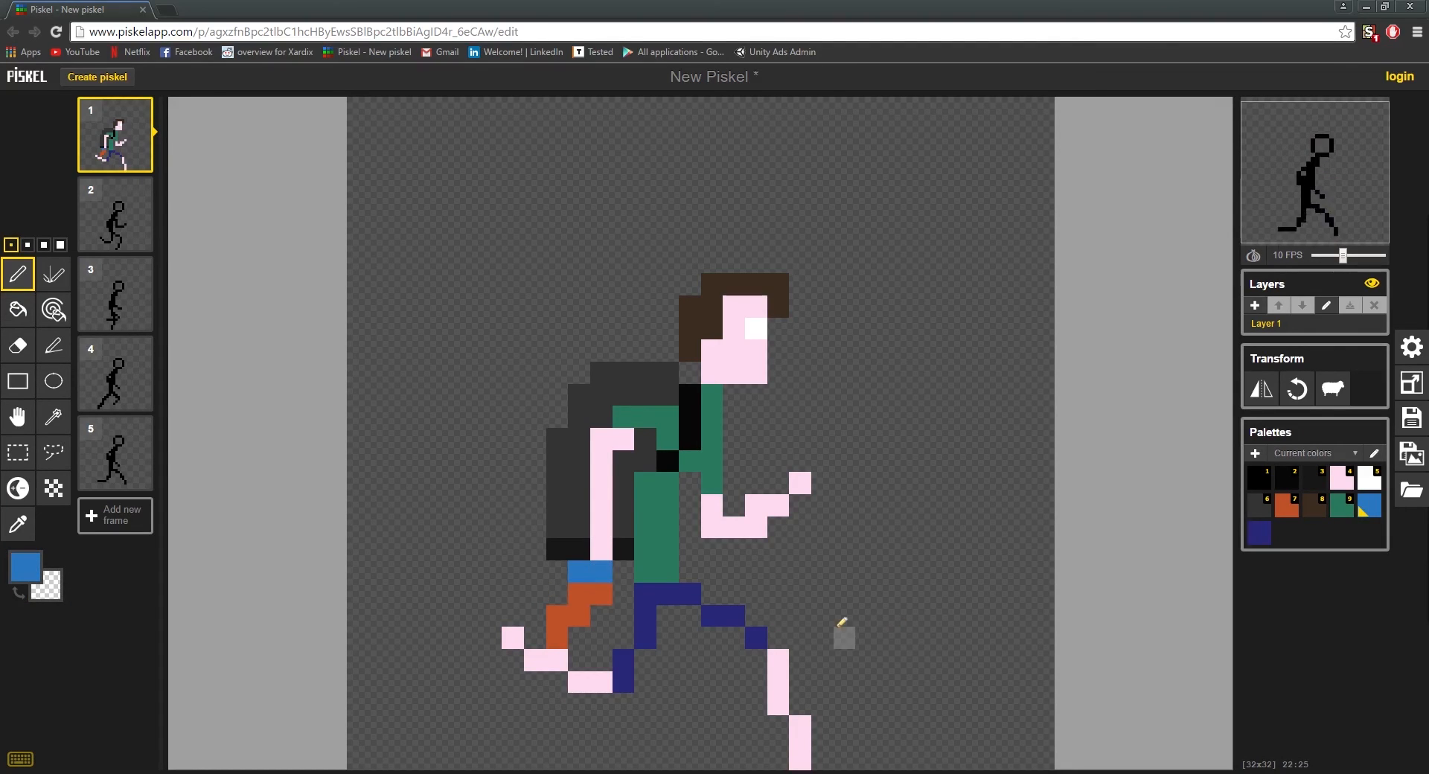
Step: Set the pen colour to orange #bf6b29, repaint the flame's top row and extend it one pixel at each end
left_click(30, 570)
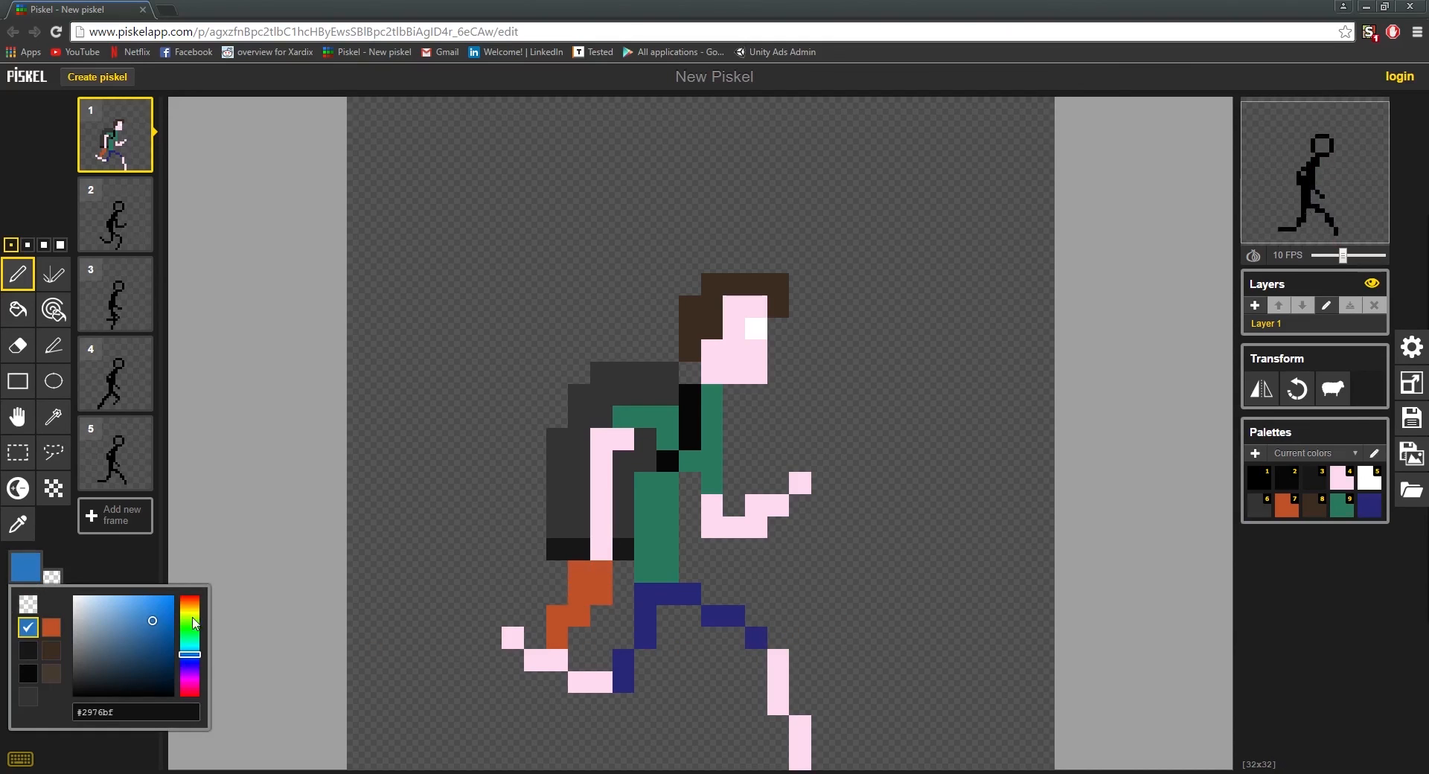
left_click_drag(193, 625, 198, 610)
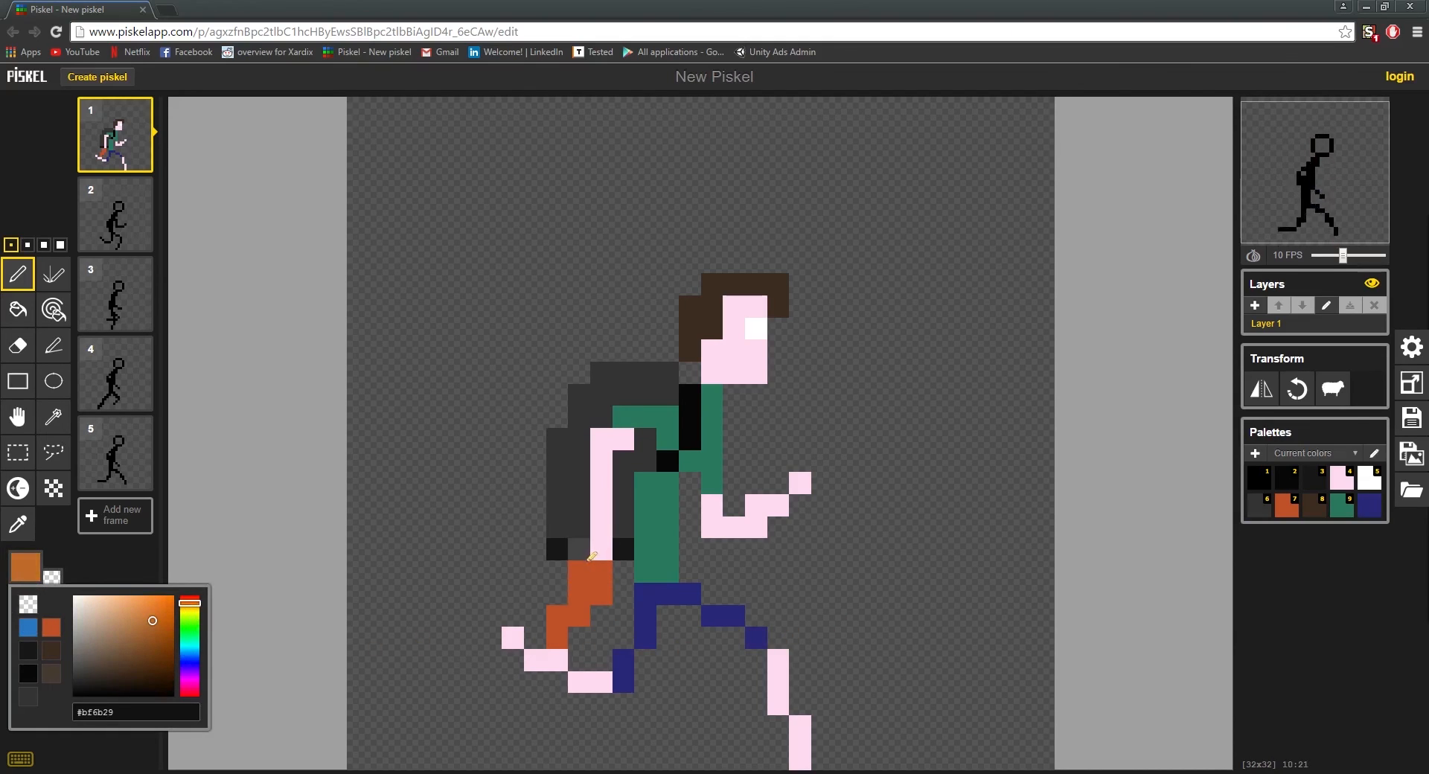
left_click_drag(578, 572, 600, 571)
scroll(595, 625, "down", 4)
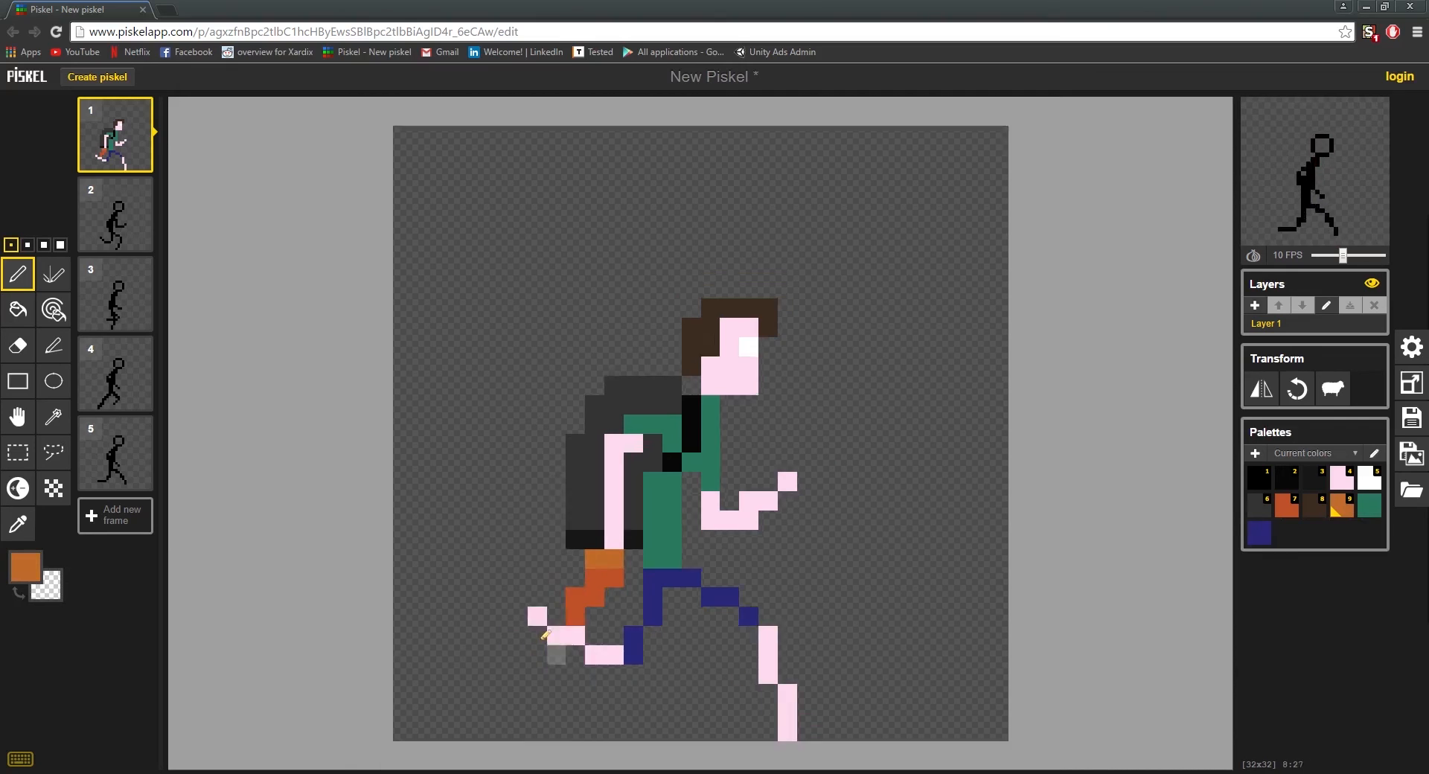
scroll(602, 577, "up", 7)
left_click(579, 558)
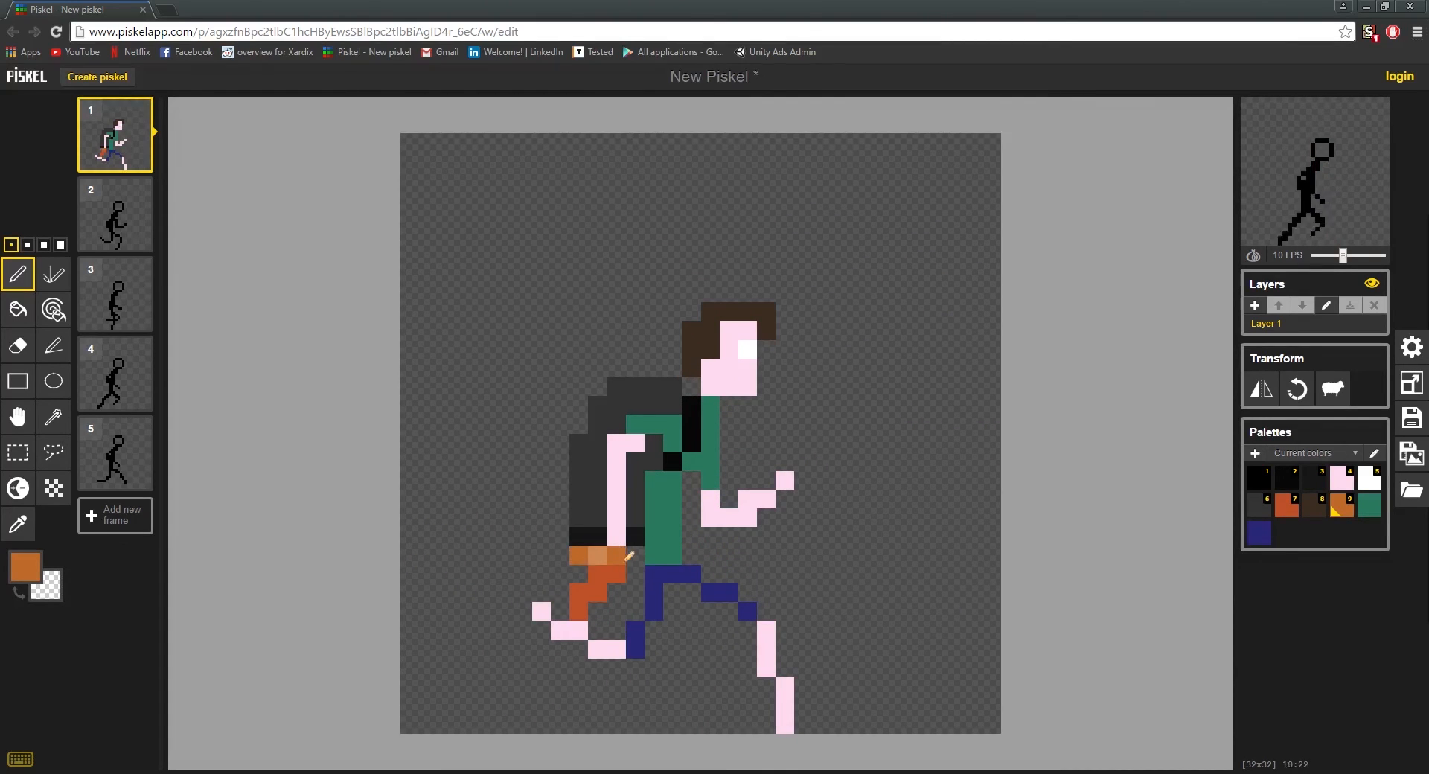
left_click(633, 557)
scroll(571, 610, "down", 7)
scroll(596, 599, "down", 1)
scroll(628, 566, "up", 5)
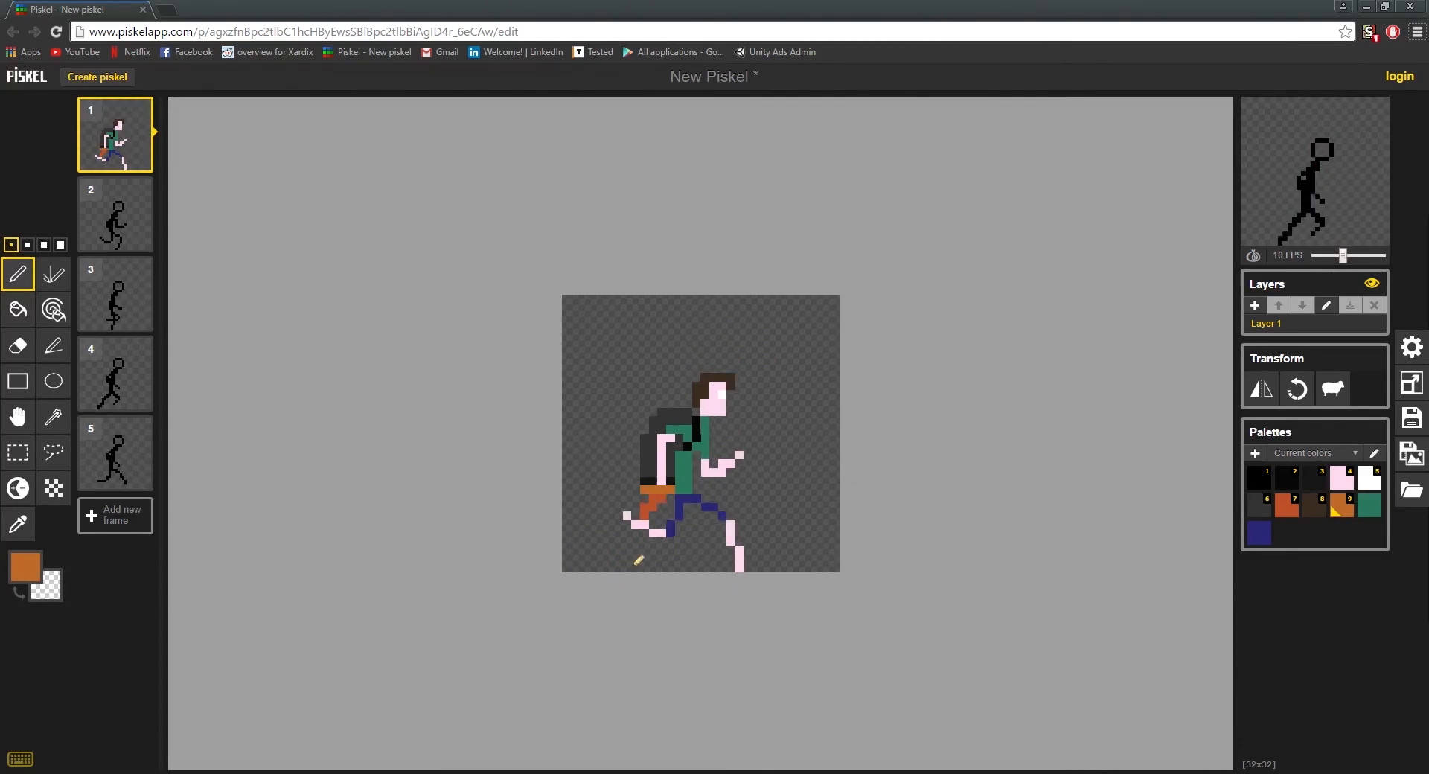
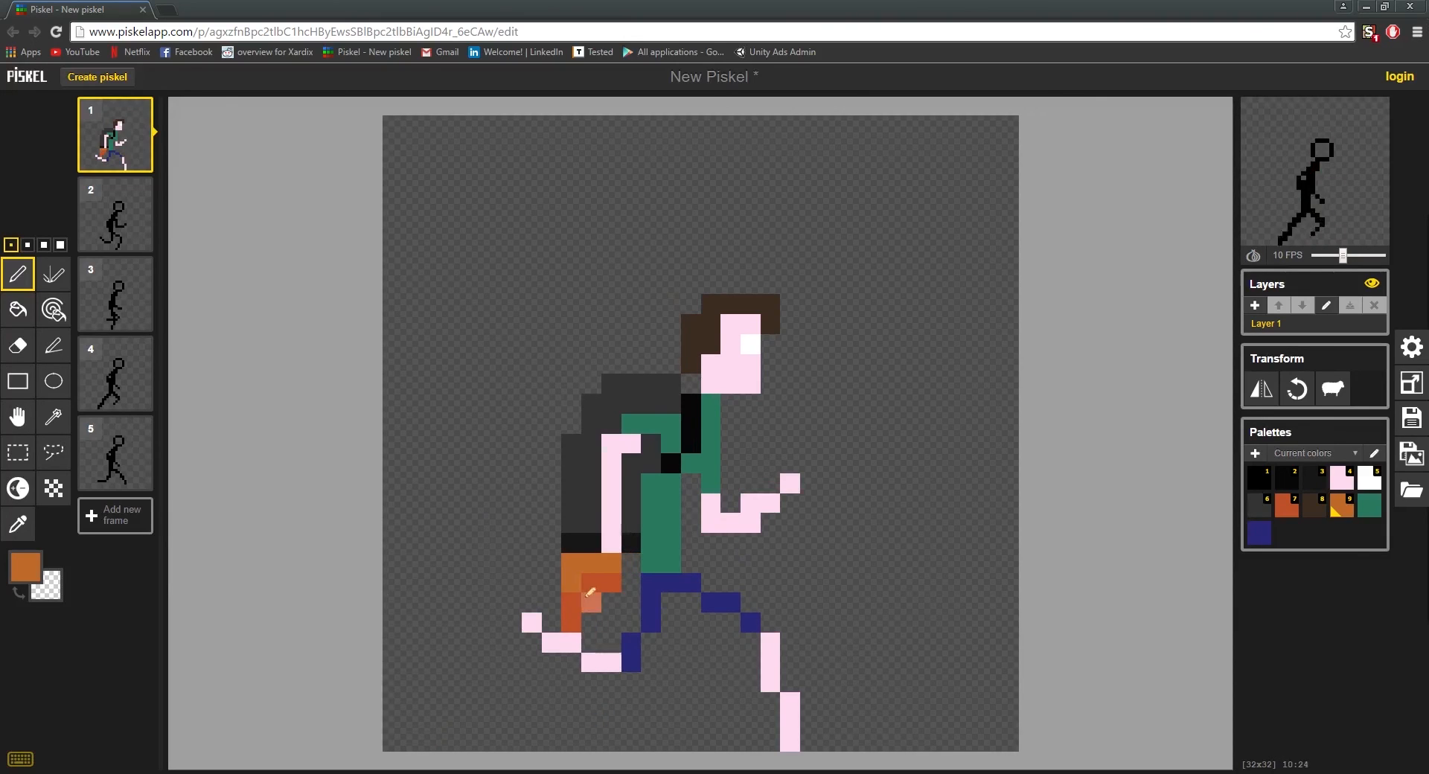
Step: Sample the flame's orange-red, recolour its second row's rear pixel, widen the two rows below one pixel rearward, and add a detached spark beneath the rear foot
key("o")
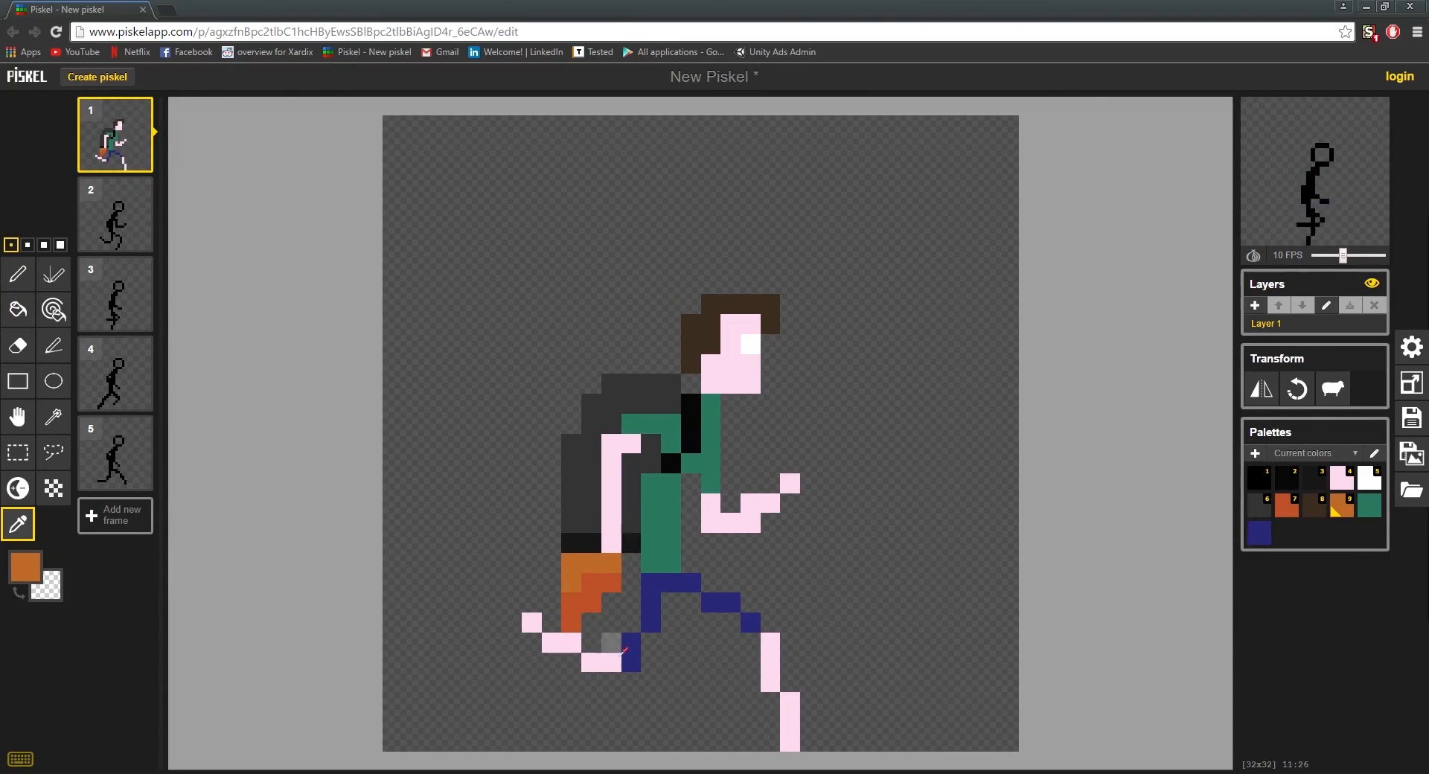
key("p")
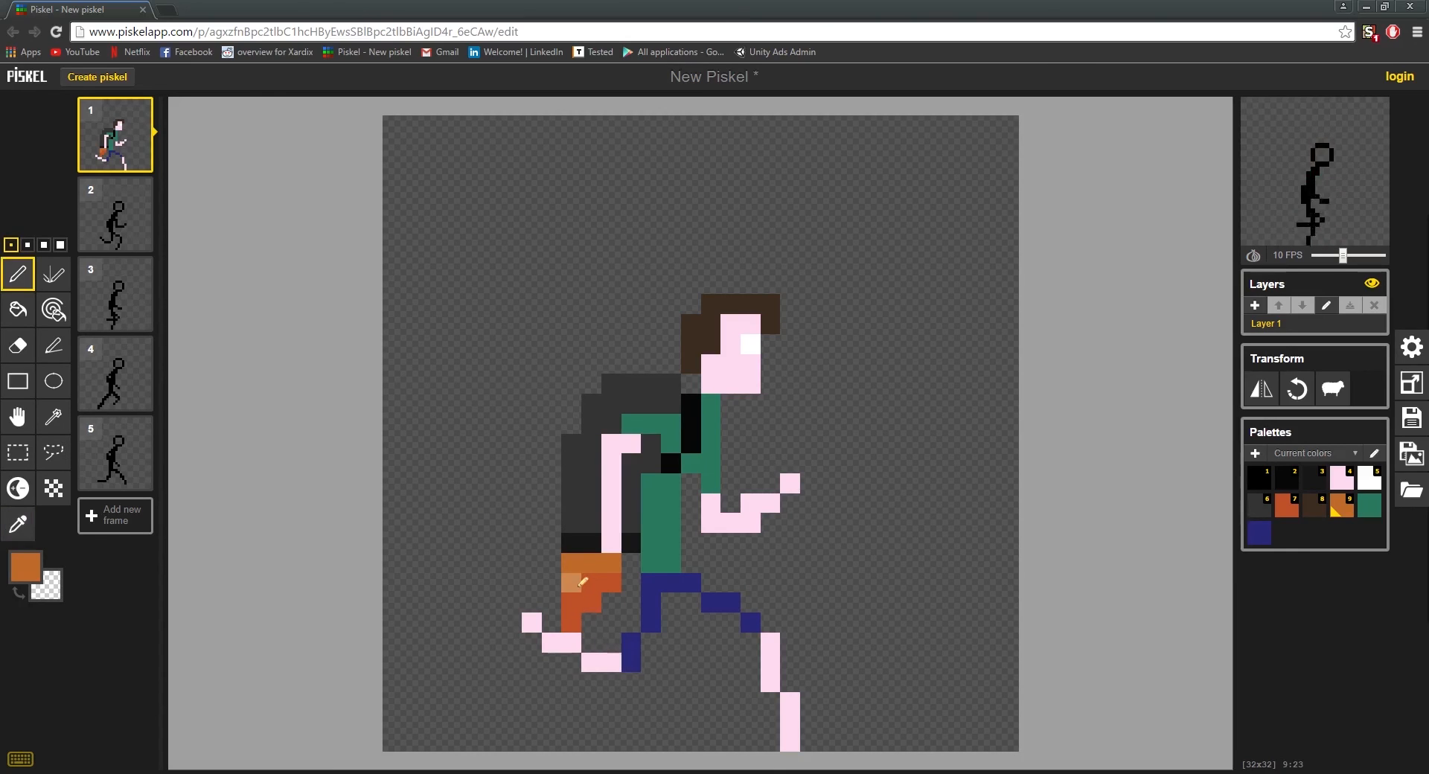
key("o")
left_click(610, 583)
key("p")
left_click(570, 583)
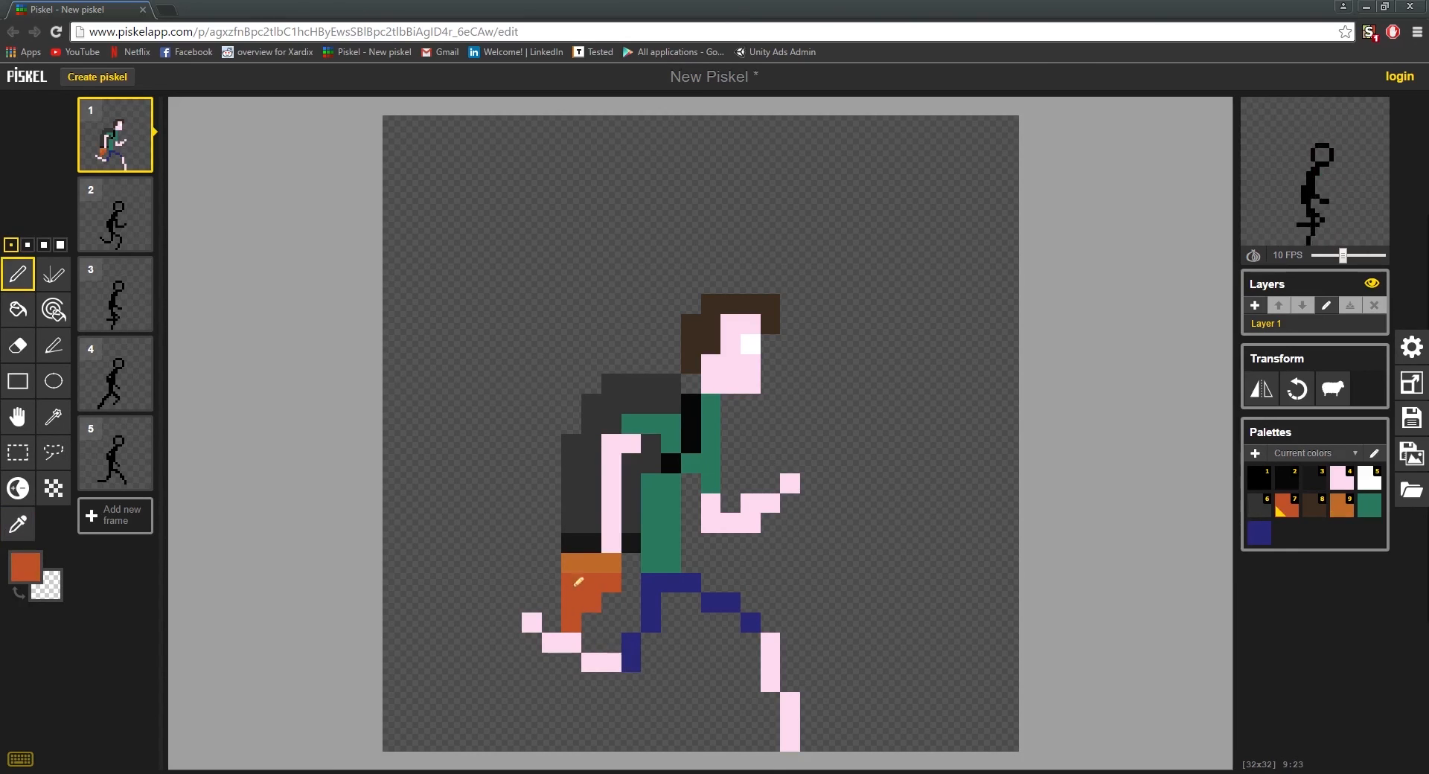
left_click_drag(556, 606, 556, 617)
left_click(530, 655)
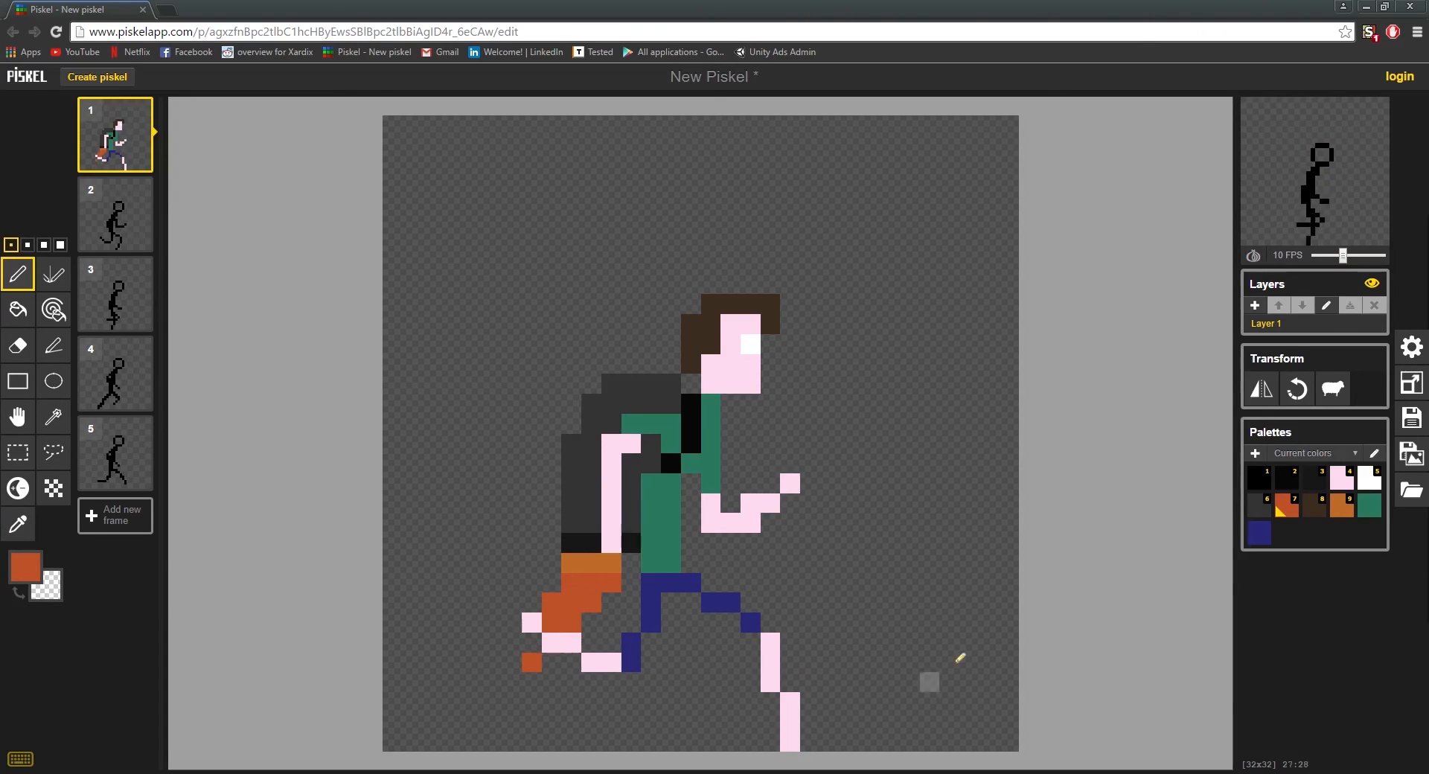
scroll(743, 689, "down", 3)
scroll(742, 689, "down", 2)
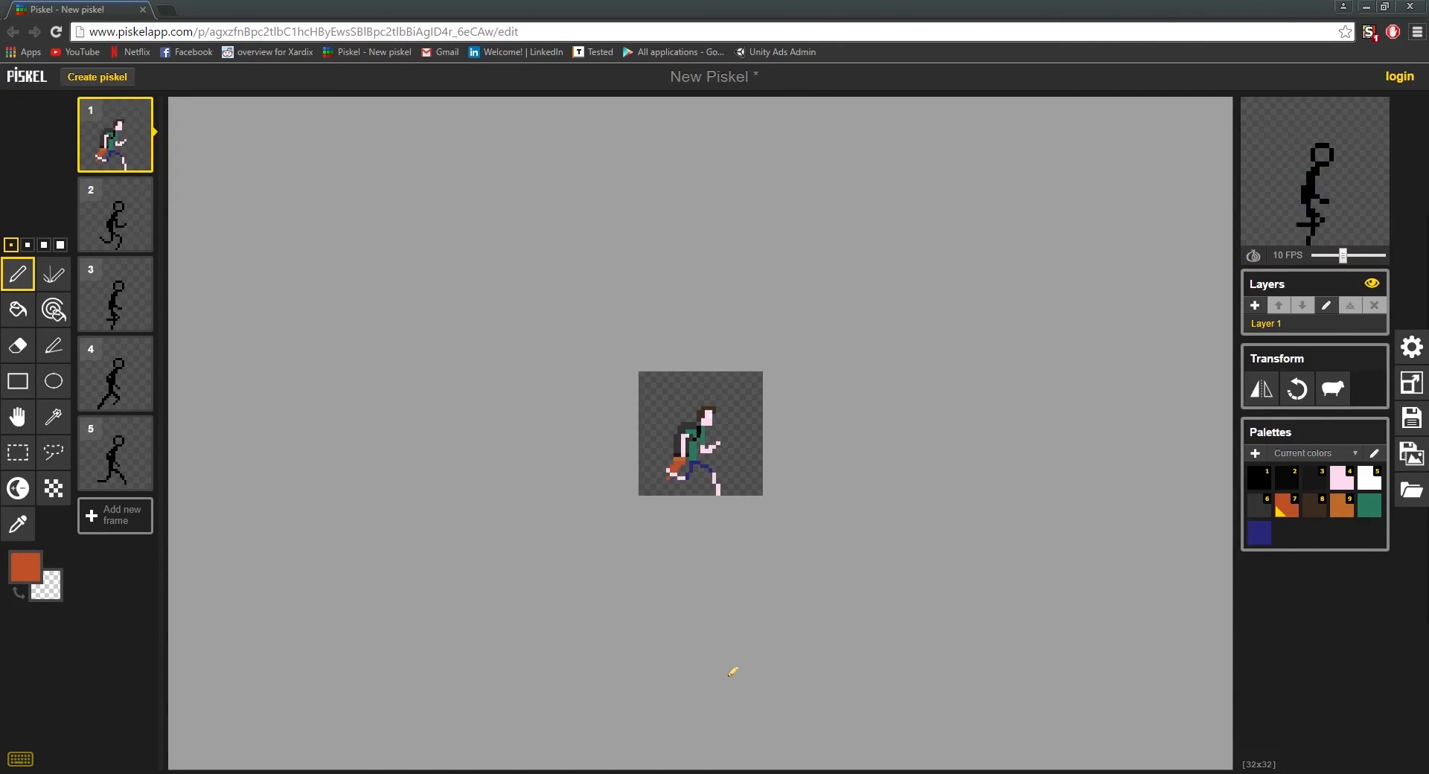
scroll(737, 662, "up", 3)
scroll(856, 697, "up", 2)
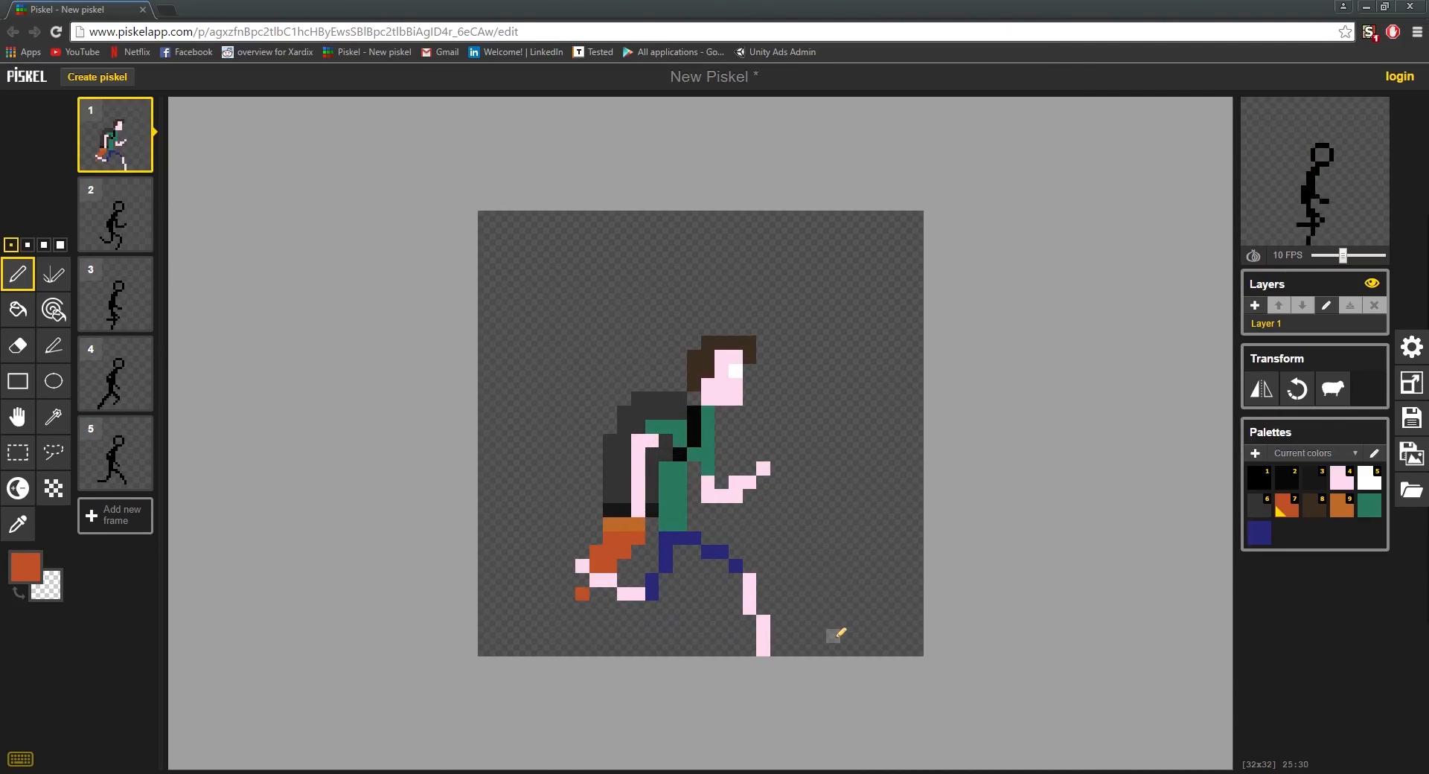
scroll(804, 641, "up", 1)
scroll(772, 648, "down", 1)
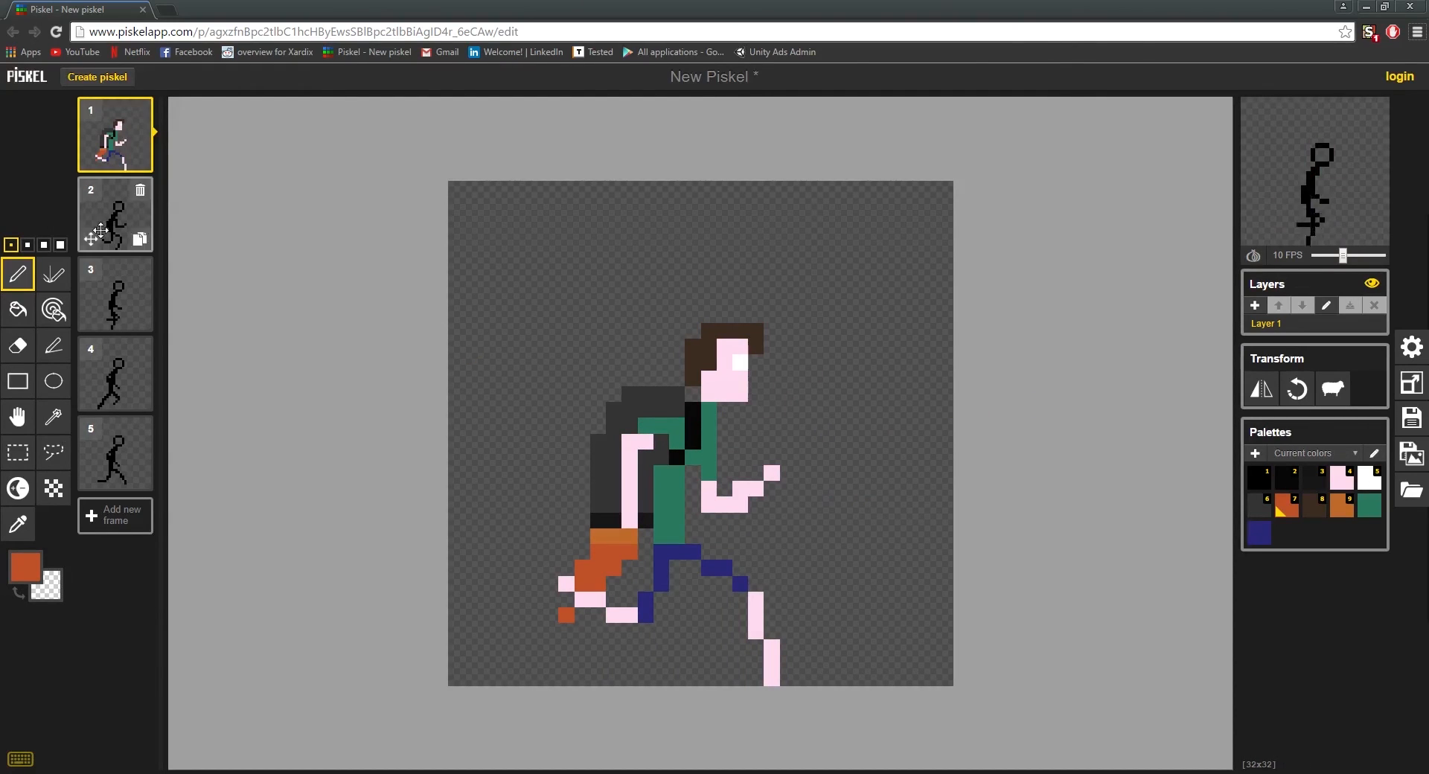
Step: Try moving the head one pixel rearward at the same height, and undo the move
left_click(7, 461)
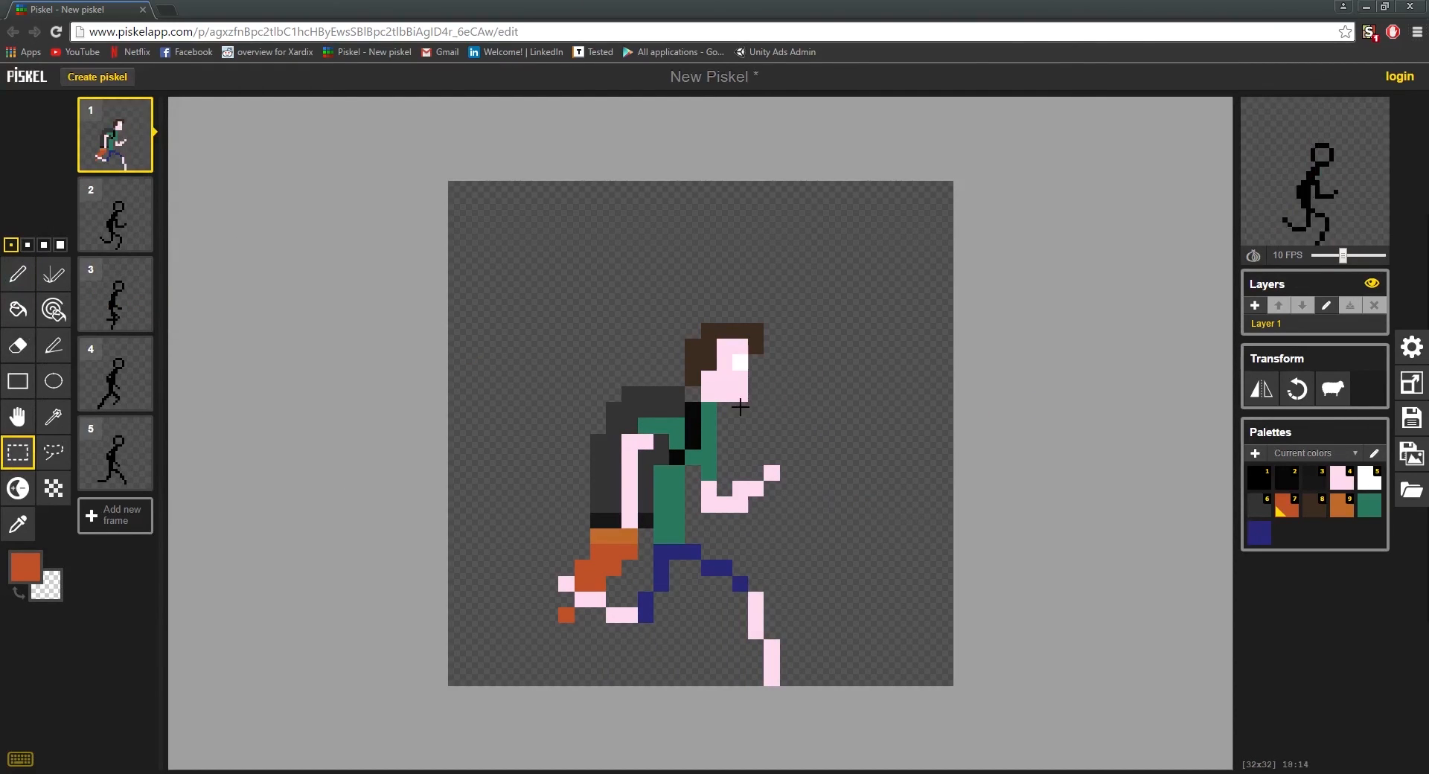
left_click_drag(756, 399, 713, 363)
key("ctrl+x")
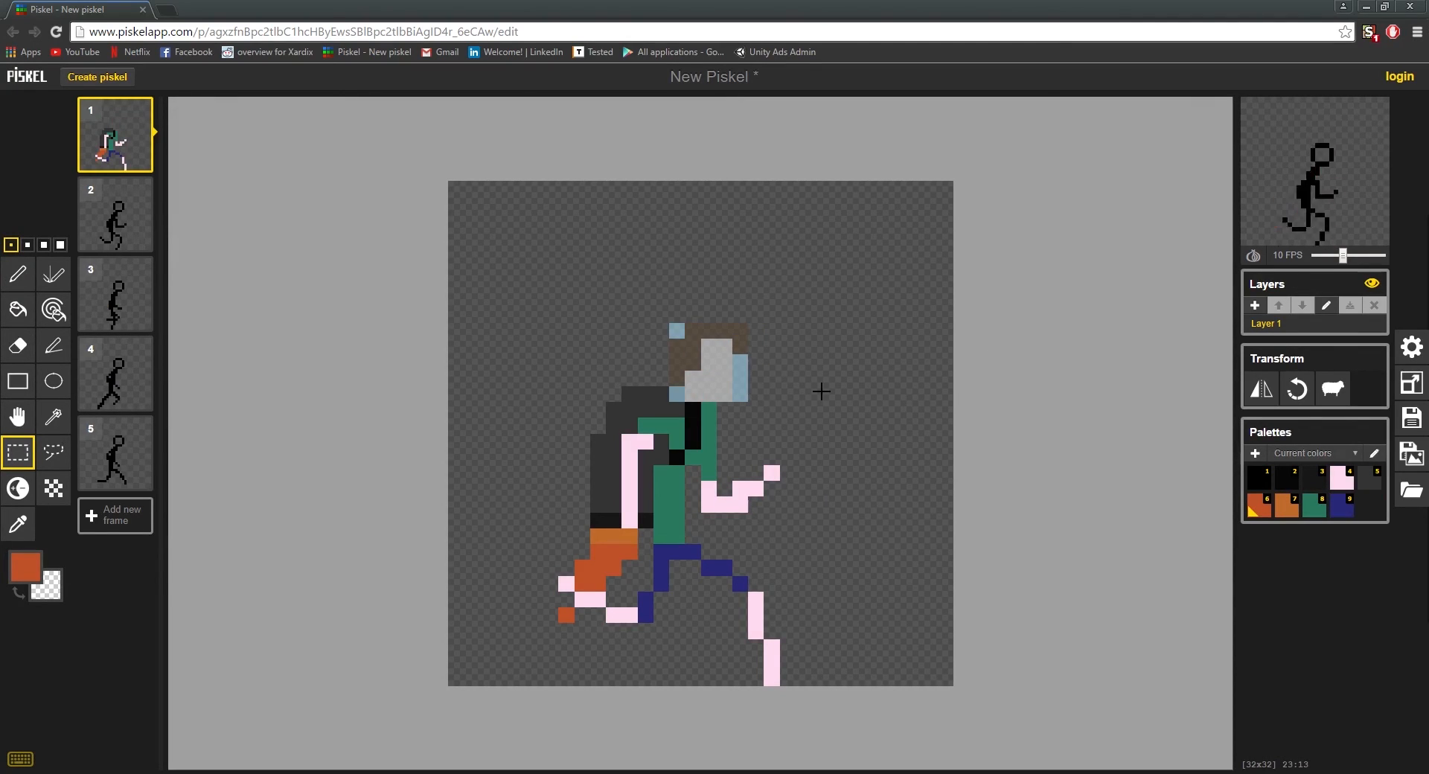
key("ctrl+v")
left_click(855, 396)
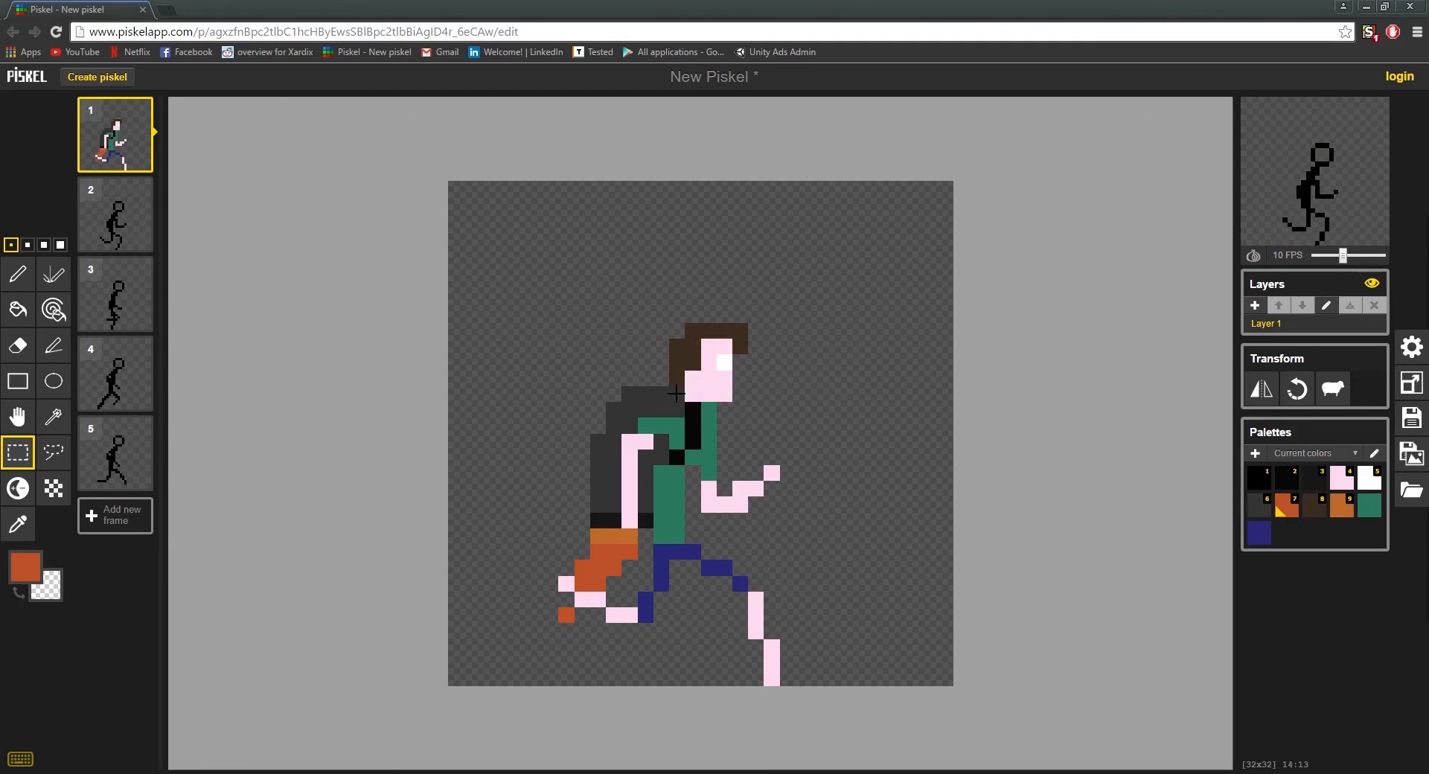
key("ctrl+z")
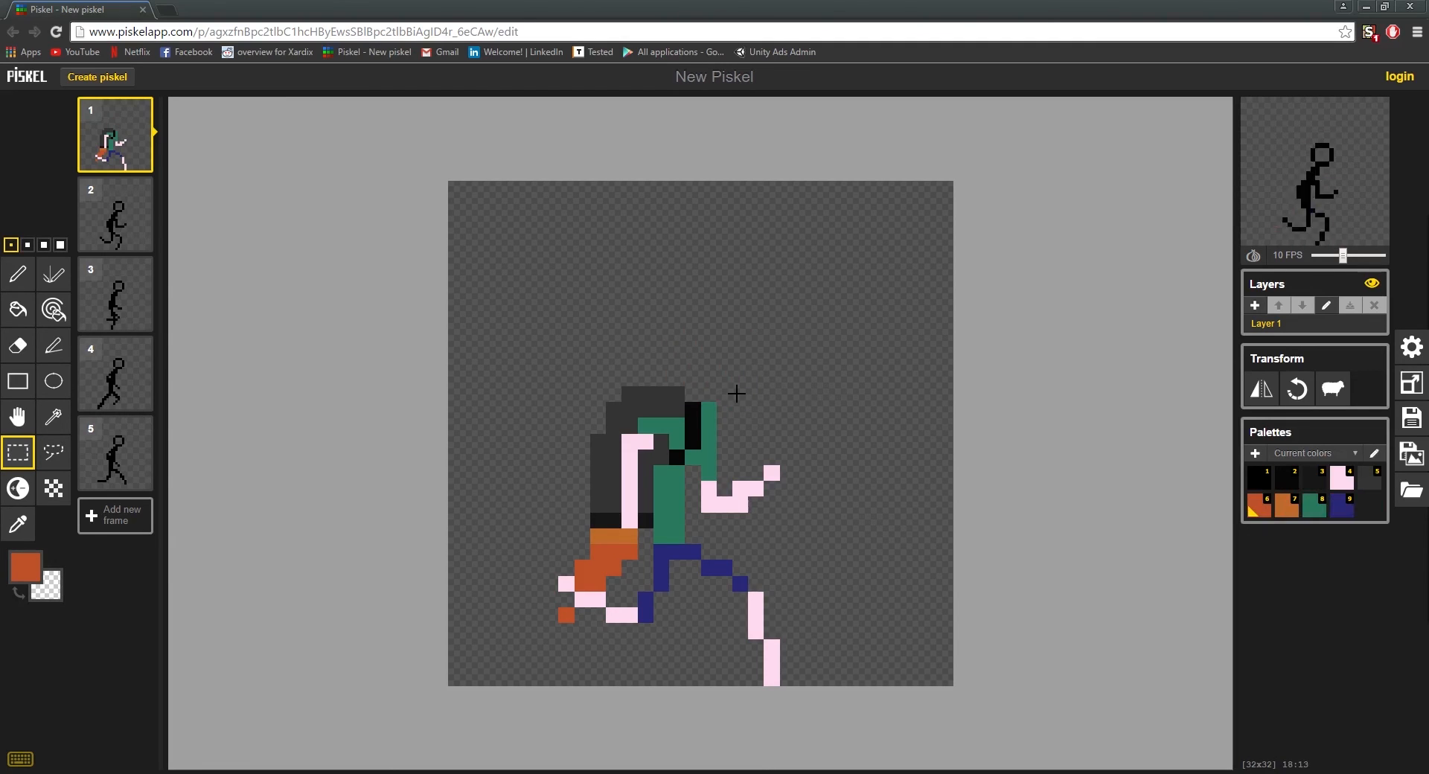
key("ctrl+y")
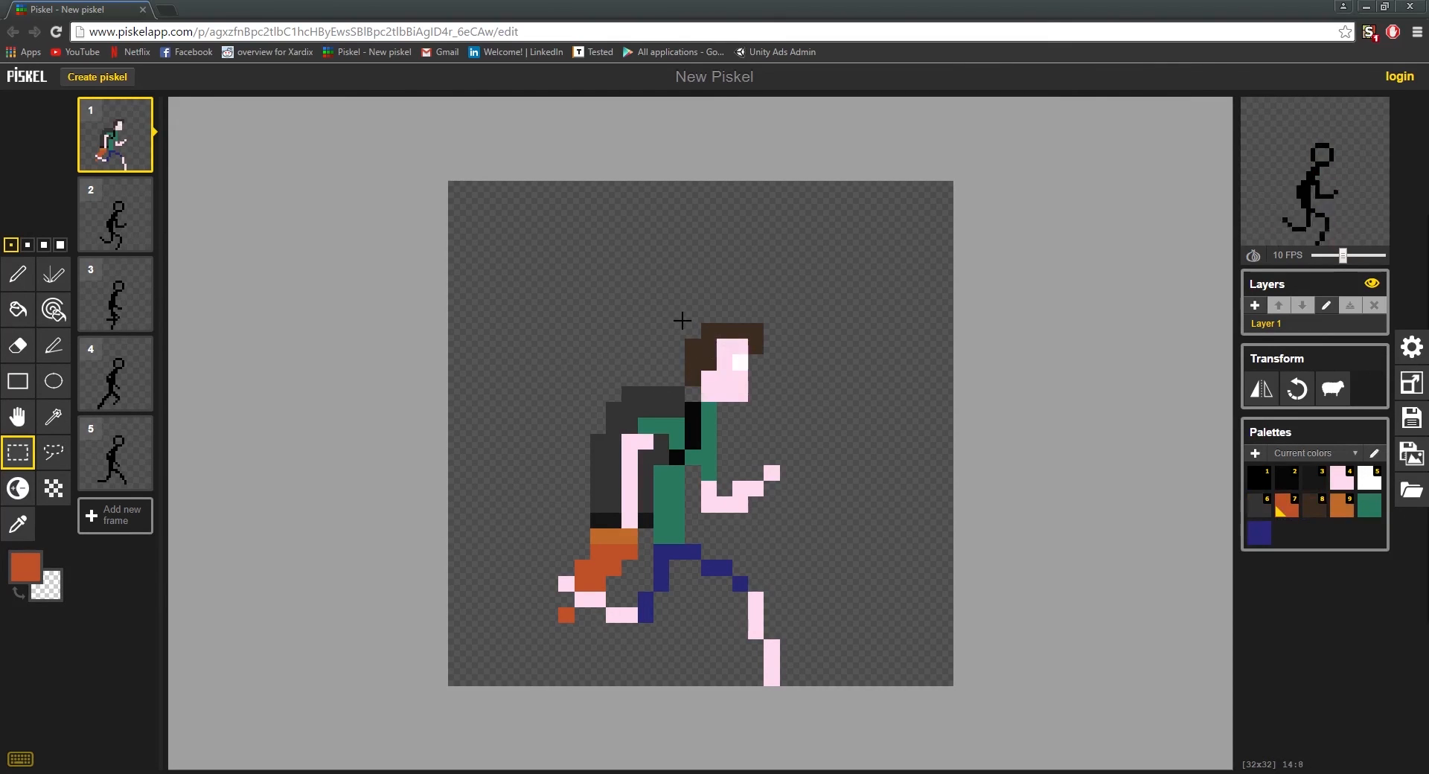
Step: Reselect the whole head, try shifting it one pixel rearward and one pixel up, and undo the shift
left_click_drag(682, 320, 773, 378)
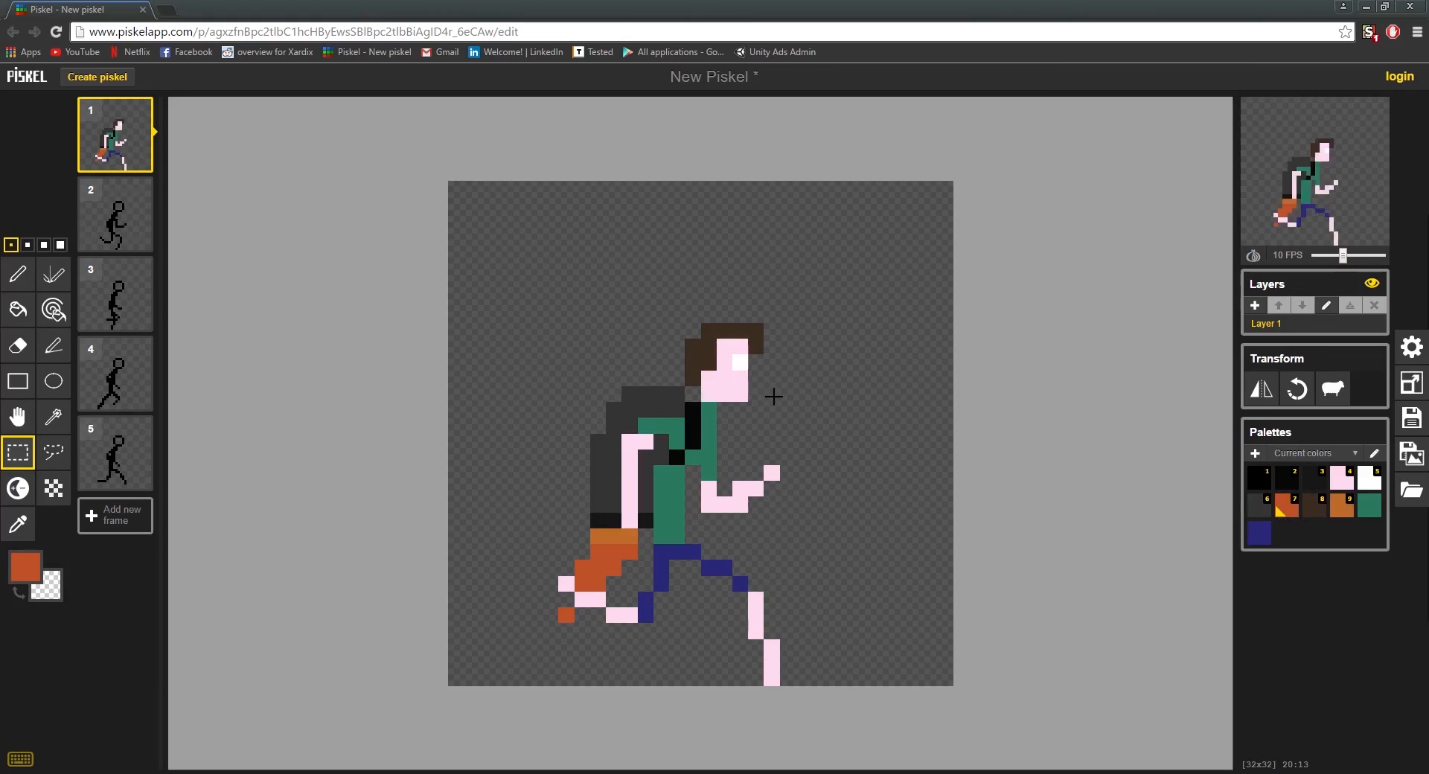
left_click_drag(774, 397, 695, 321)
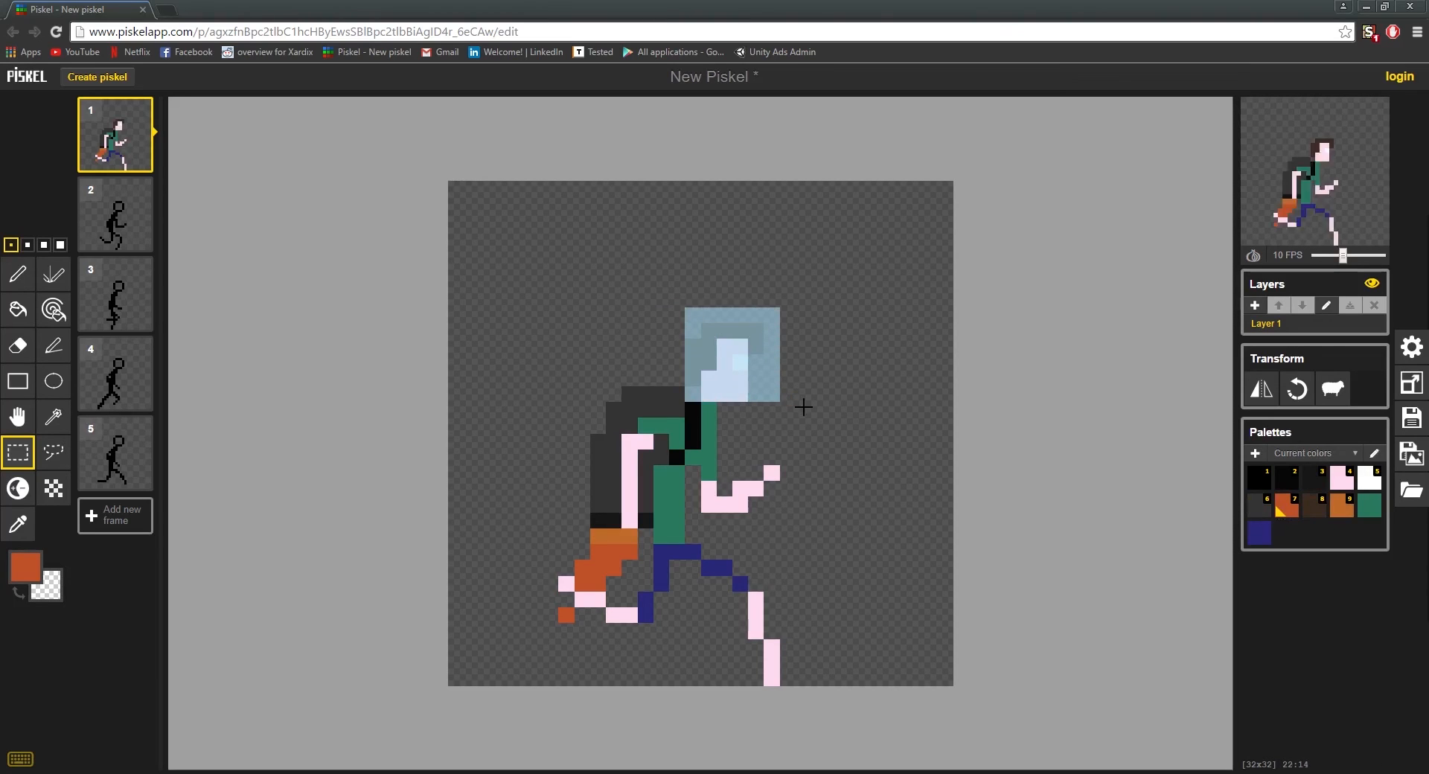
left_click_drag(741, 386, 726, 369)
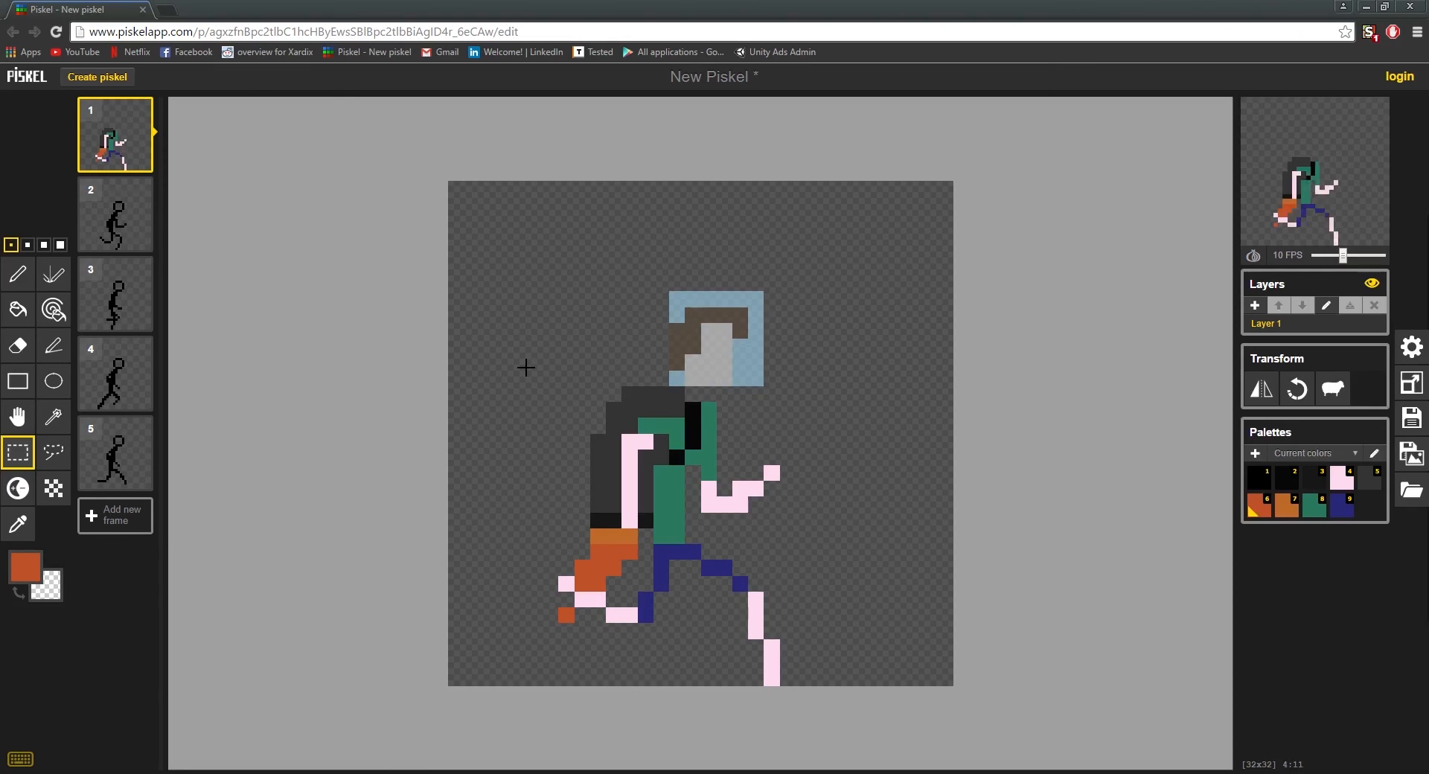
left_click_drag(698, 338, 782, 460)
left_click(882, 467)
key("ctrl+z")
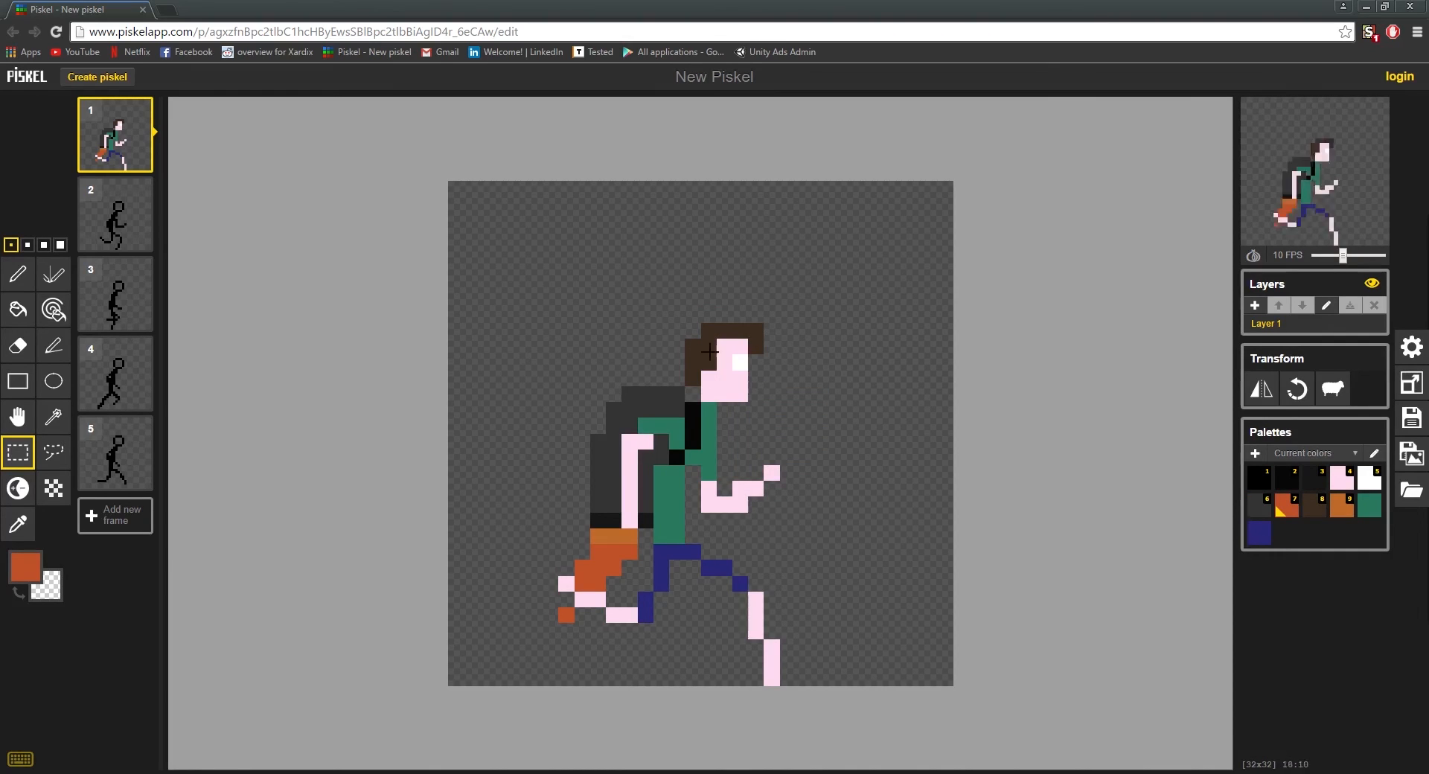
Step: Move the head one pixel rearward and one pixel up, and paint a neck beneath it in the skin colour
left_click_drag(682, 319, 724, 345)
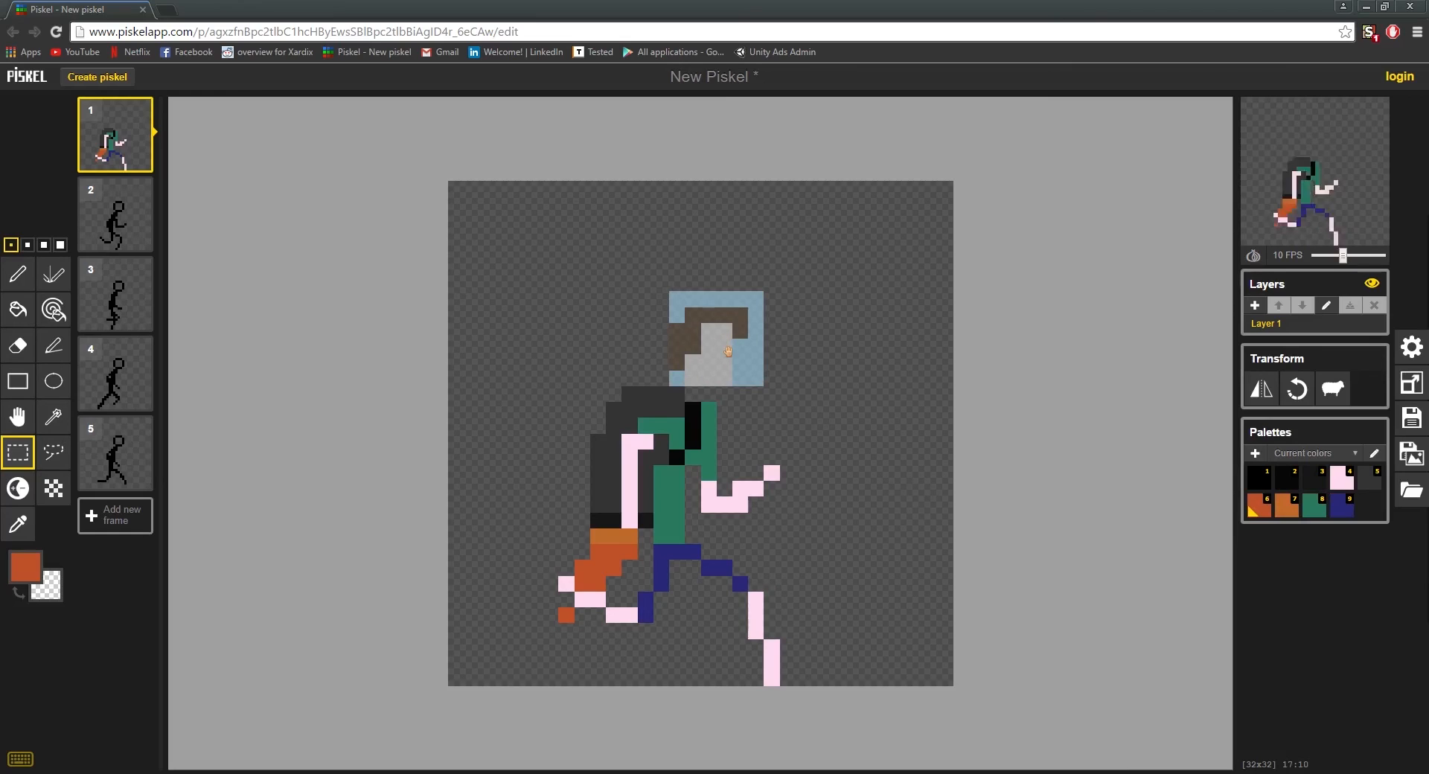
left_click(18, 274)
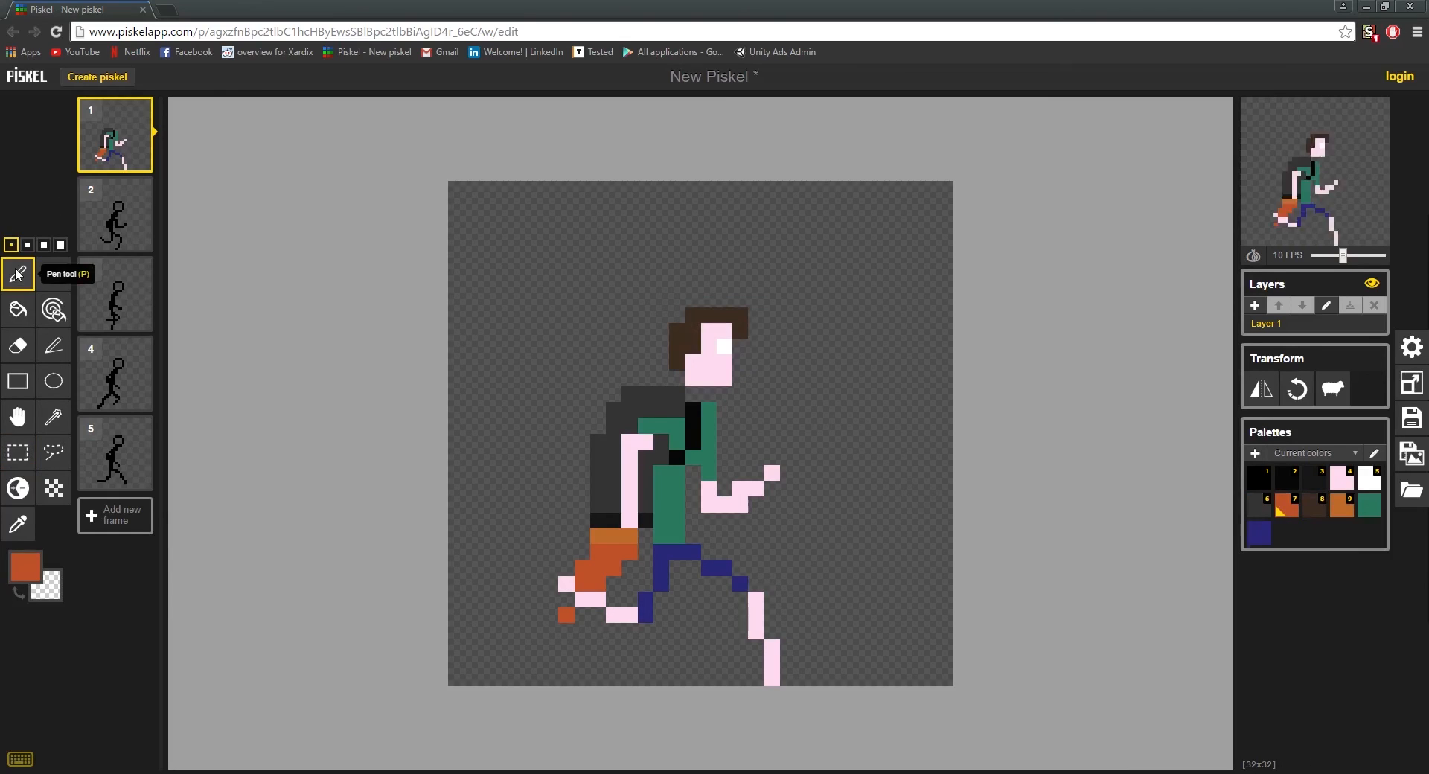
left_click(708, 370, "alt")
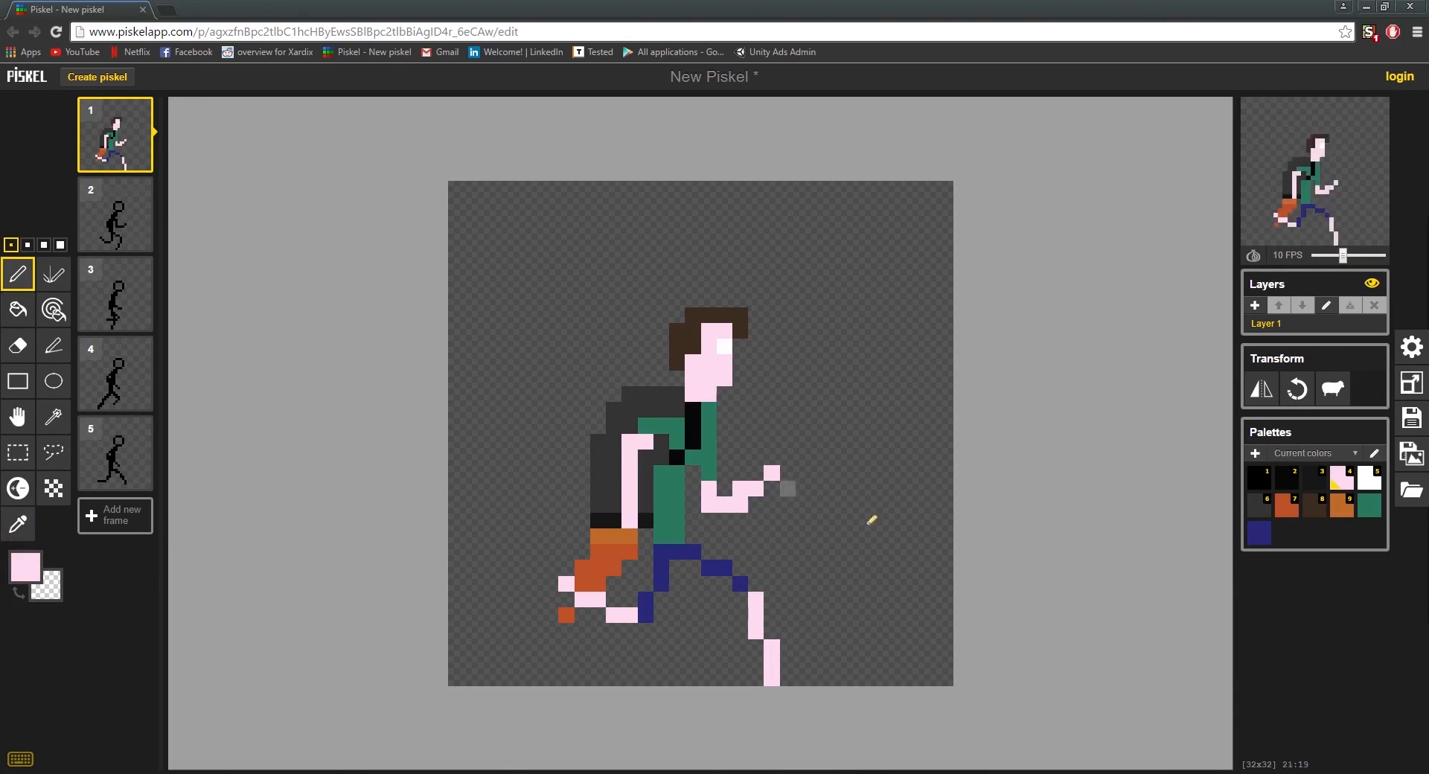
Step: Remove the skin-coloured neck and move the head down one pixel onto the shoulders
scroll(889, 519, "down", 2)
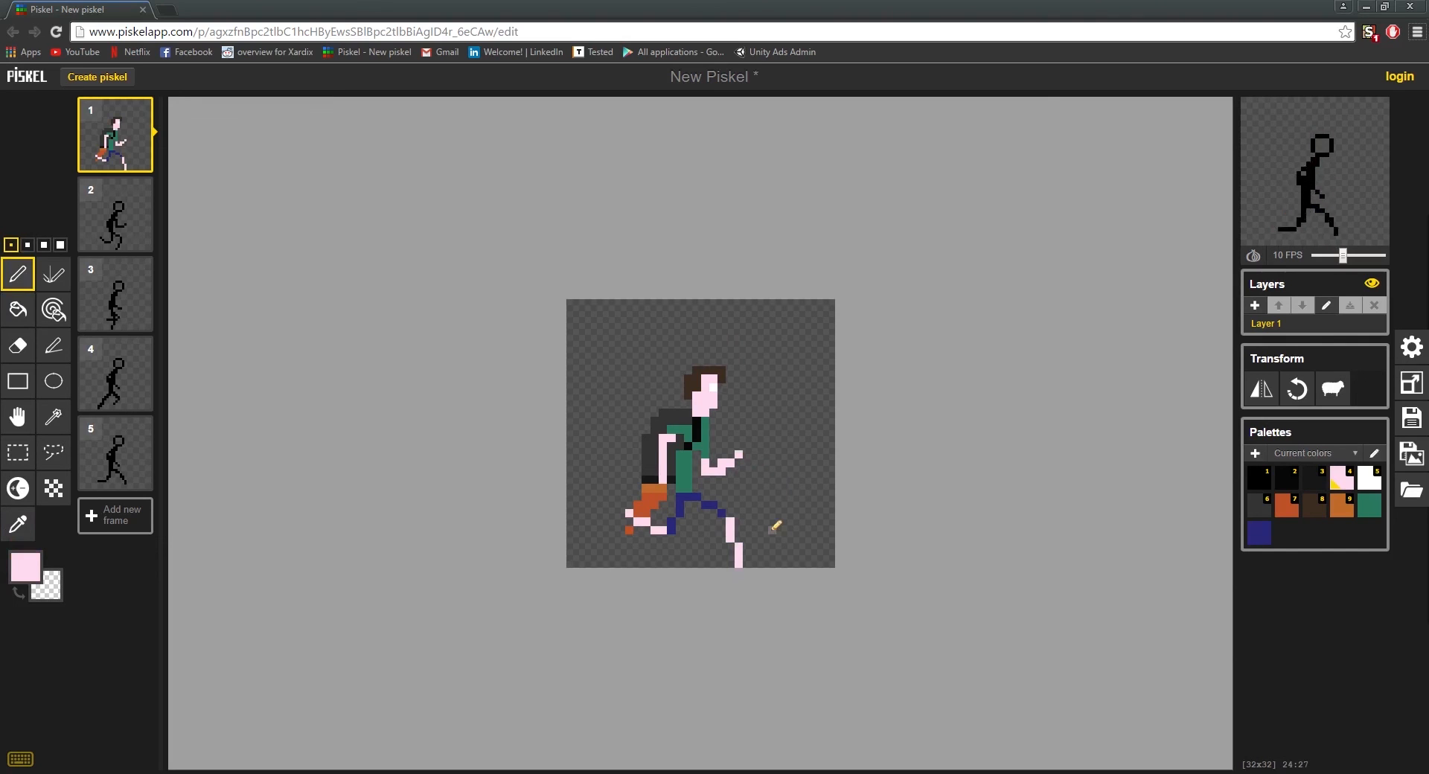
scroll(774, 526, "up", 3)
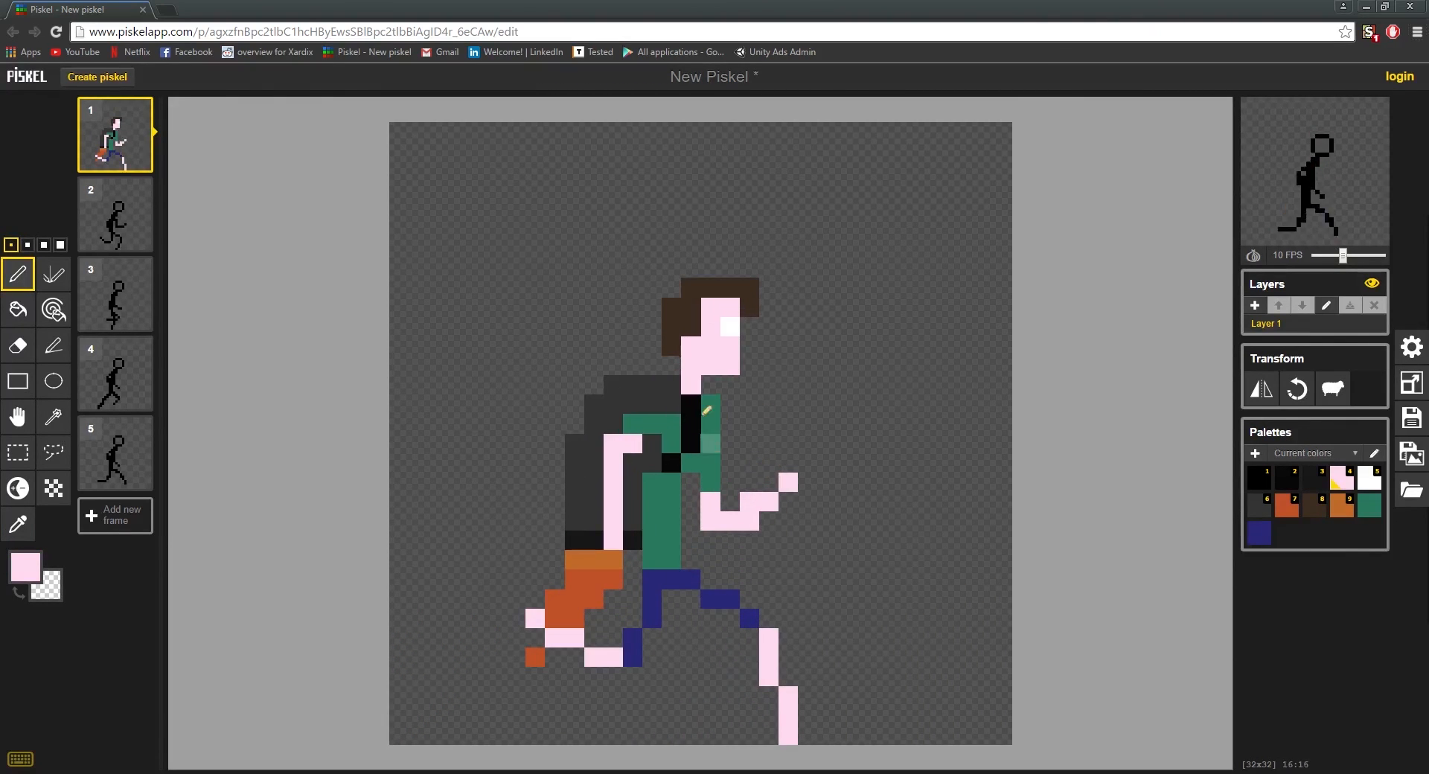
scroll(863, 540, "down", 1)
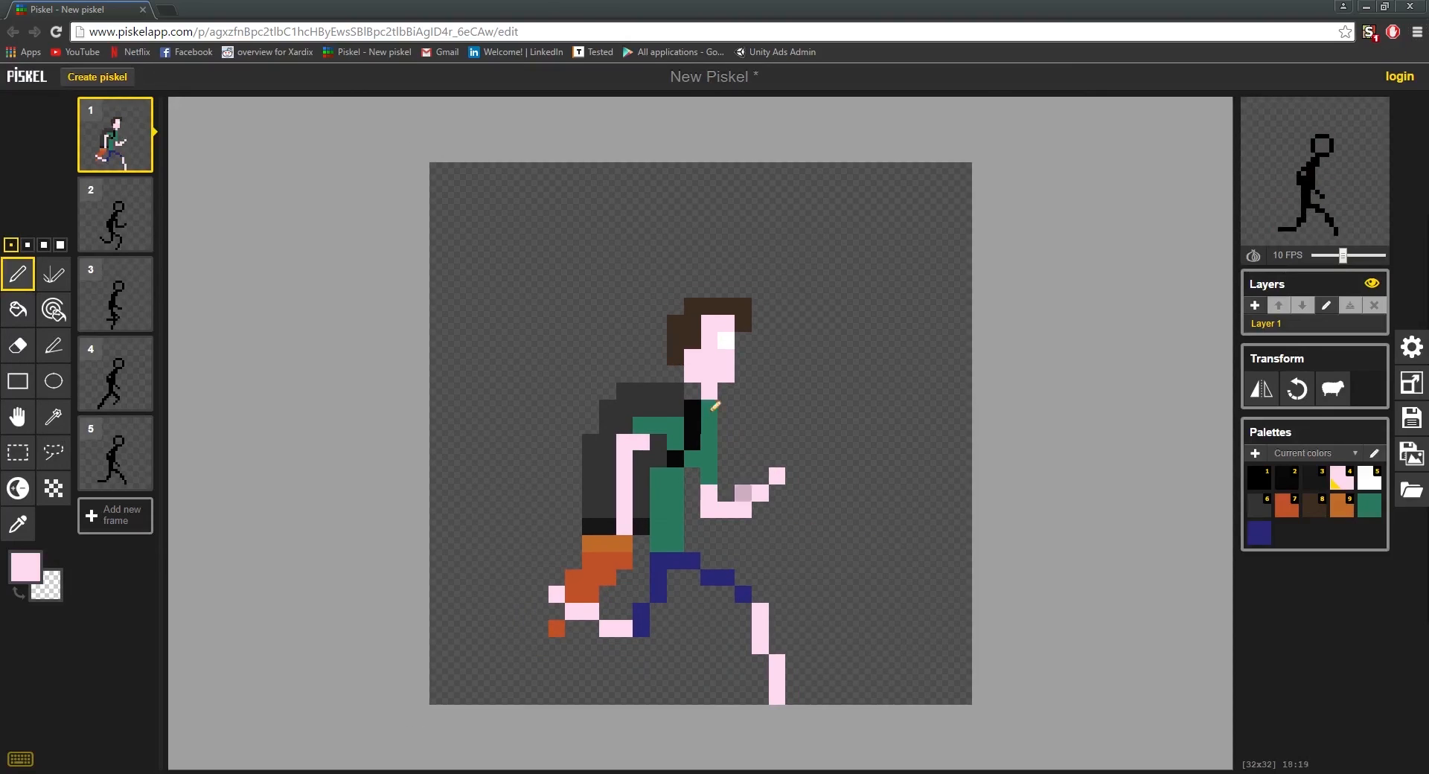
scroll(826, 527, "up", 2)
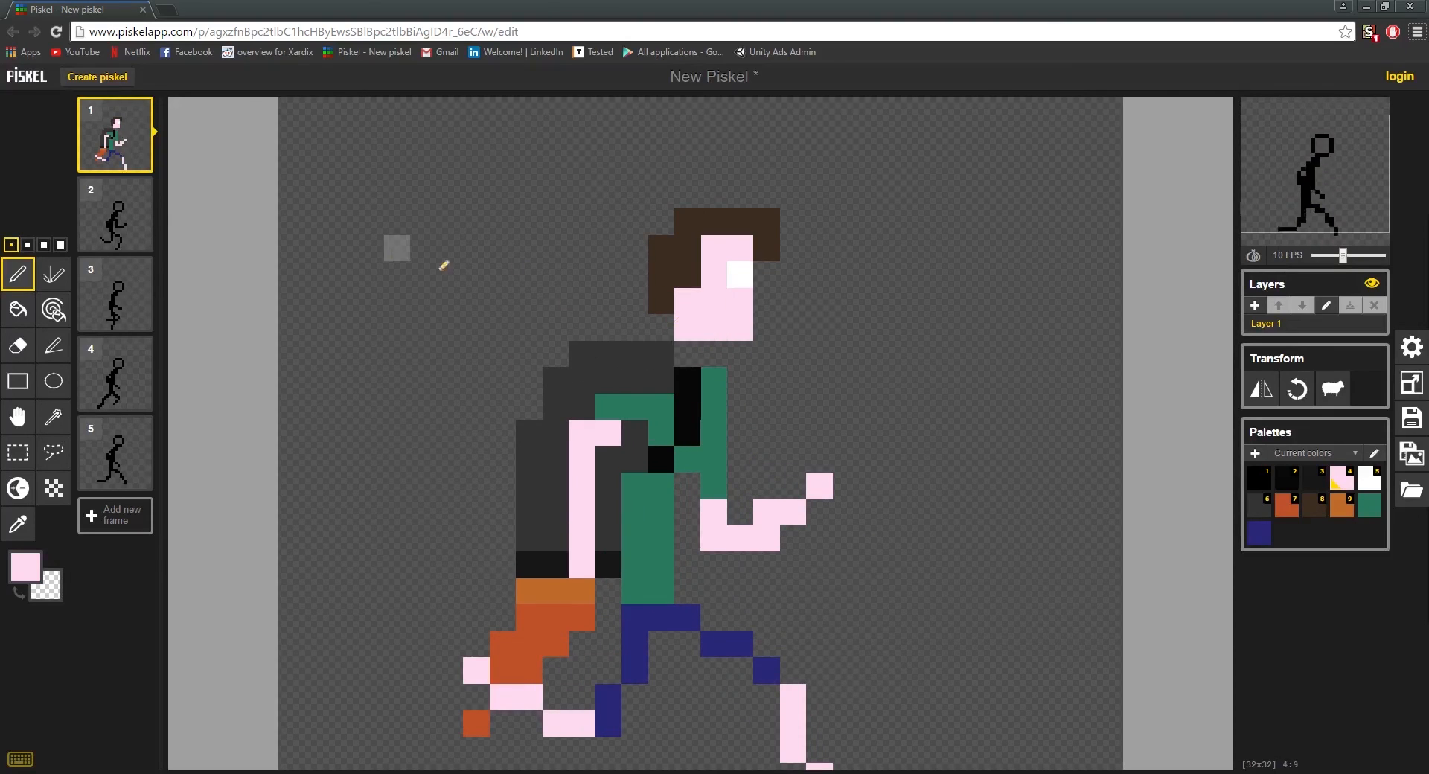
left_click(18, 452)
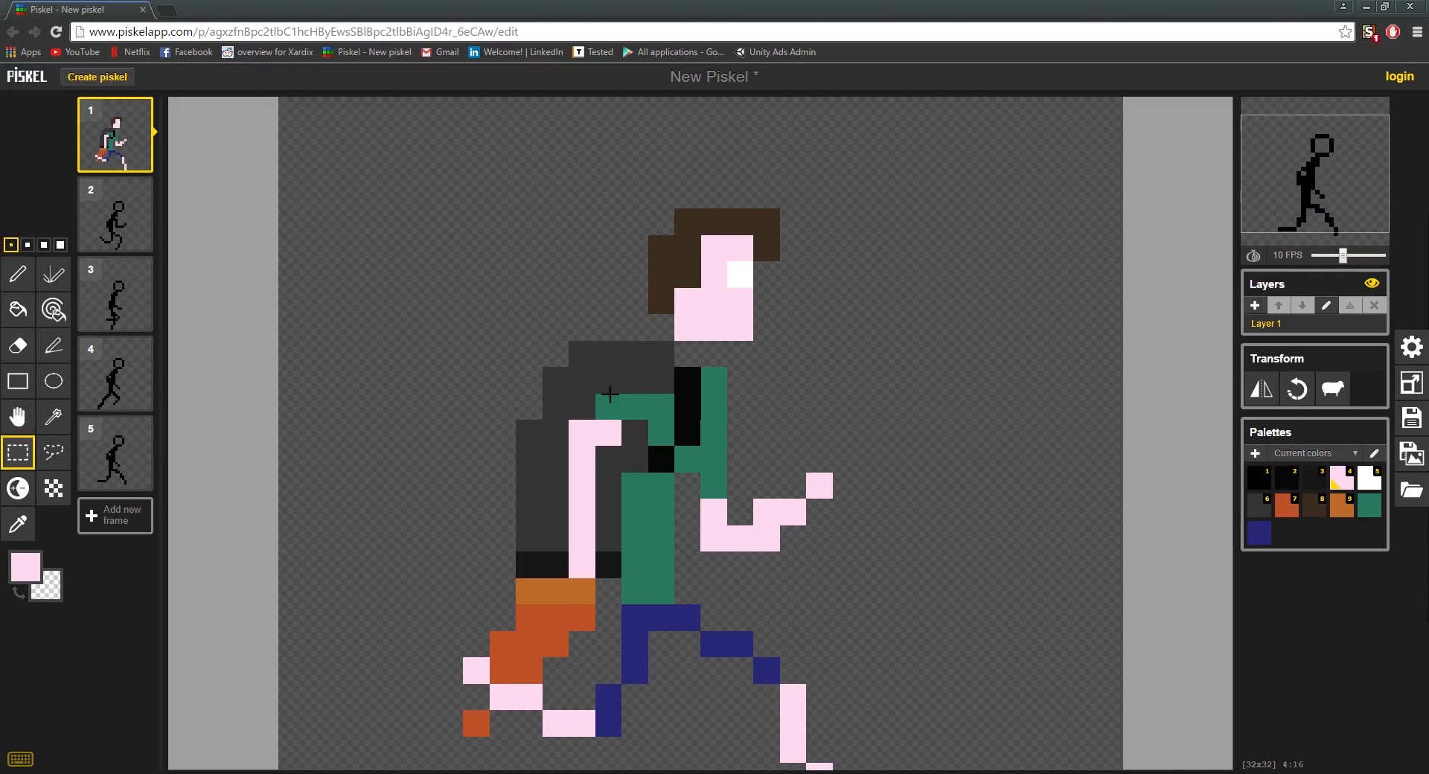
left_click_drag(647, 192, 803, 336)
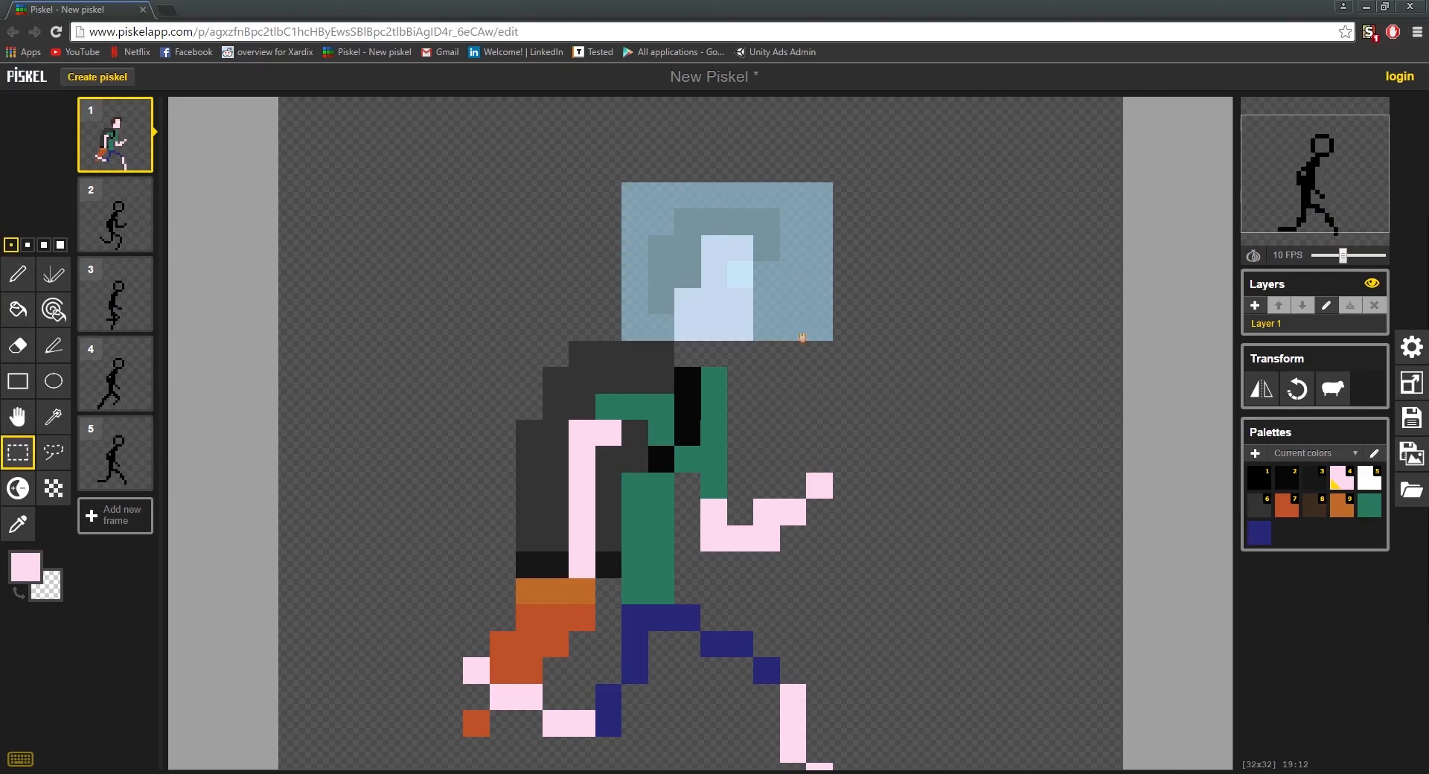
key("ctrl+x")
left_click_drag(712, 307, 711, 318)
left_click(909, 392)
scroll(835, 480, "down", 3)
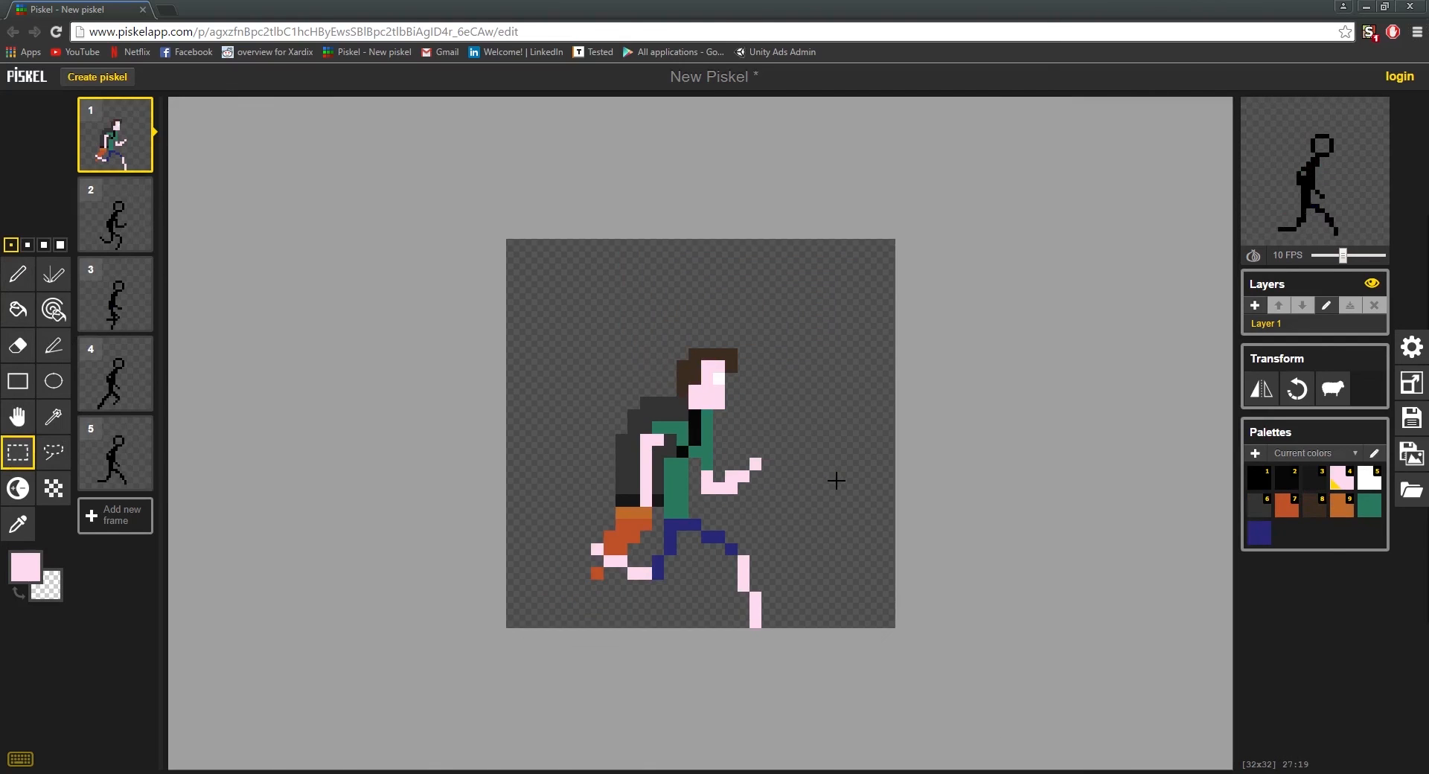
scroll(850, 444, "down", 1)
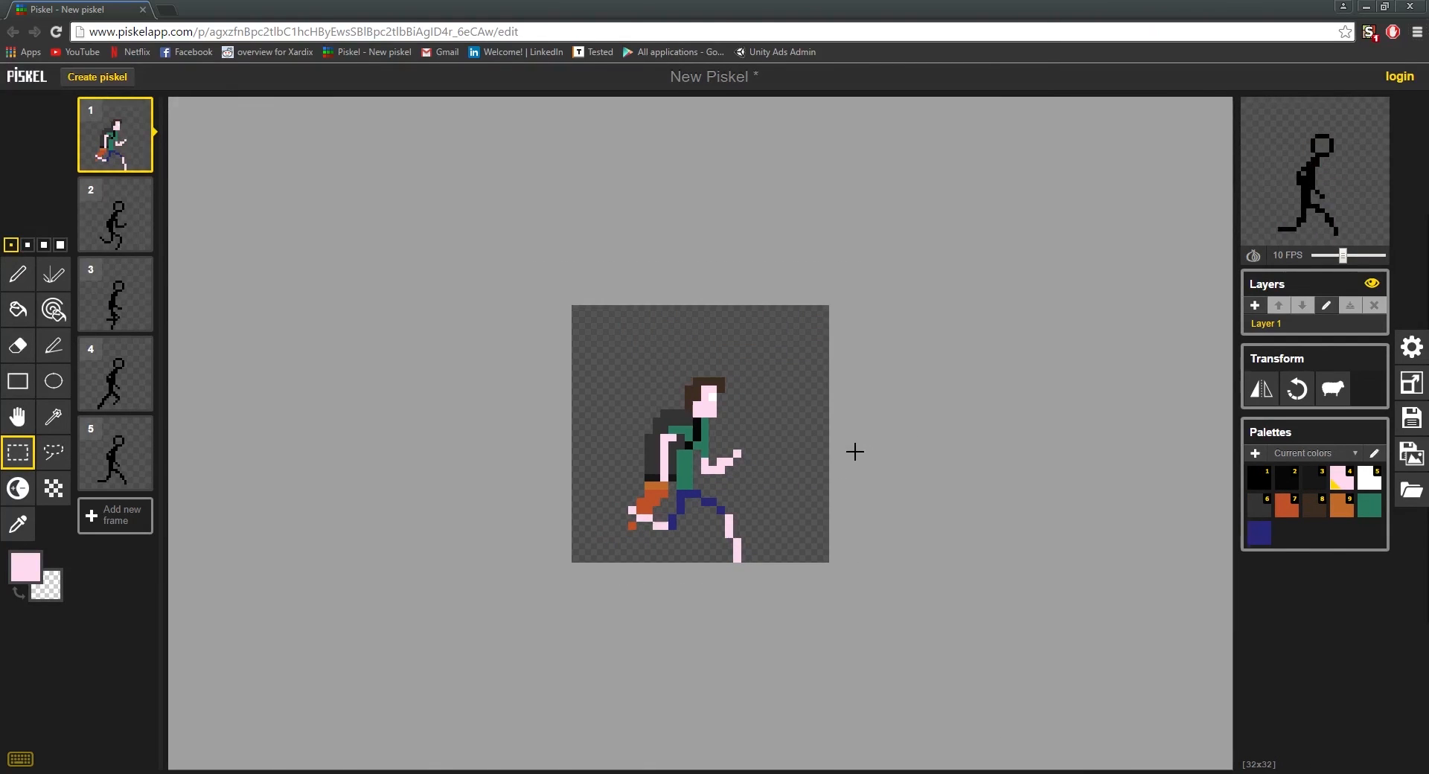
scroll(772, 562, "up", 3)
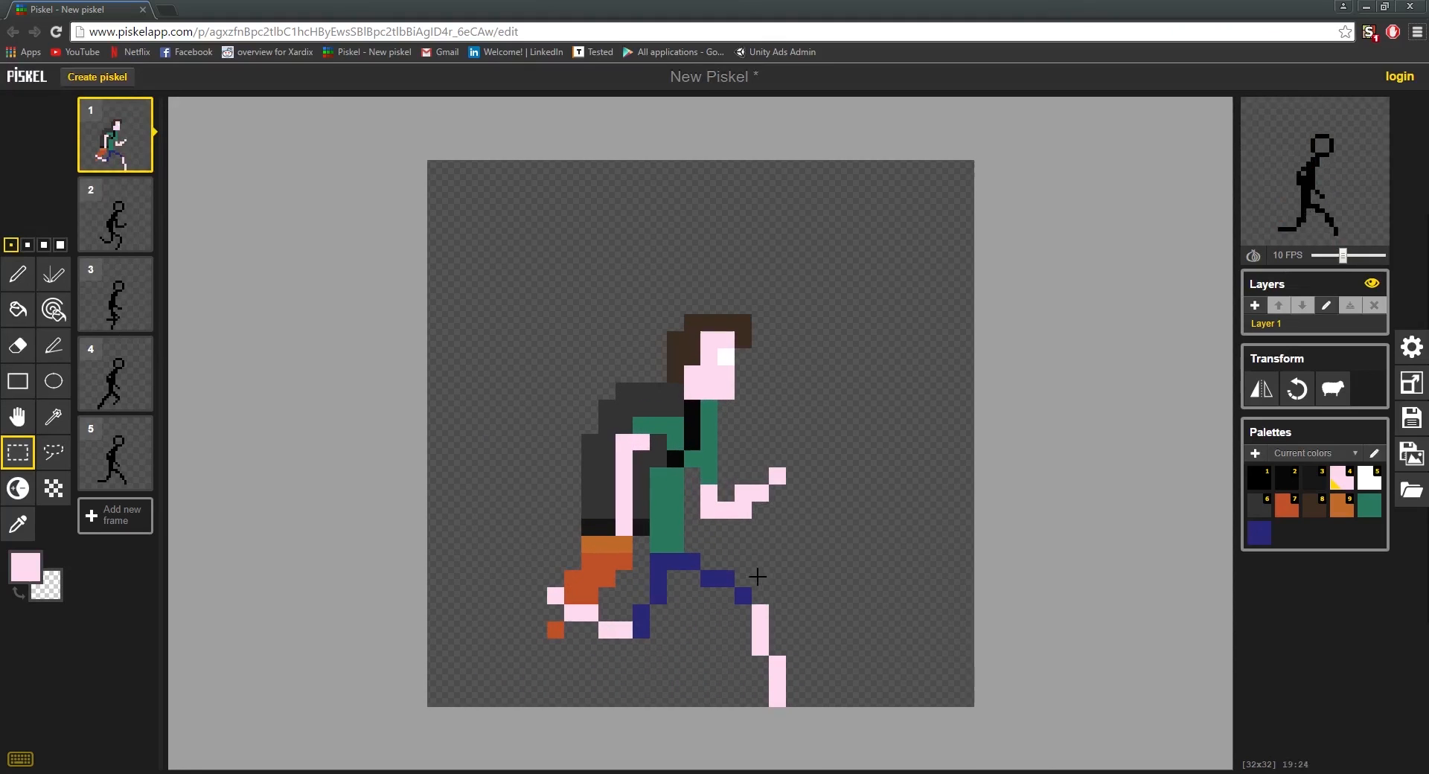
Step: Set the pen colour to a very dark brown and paint a two-pixel shoe at the end of each foot
left_click(26, 568)
left_click_drag(107, 655, 73, 668)
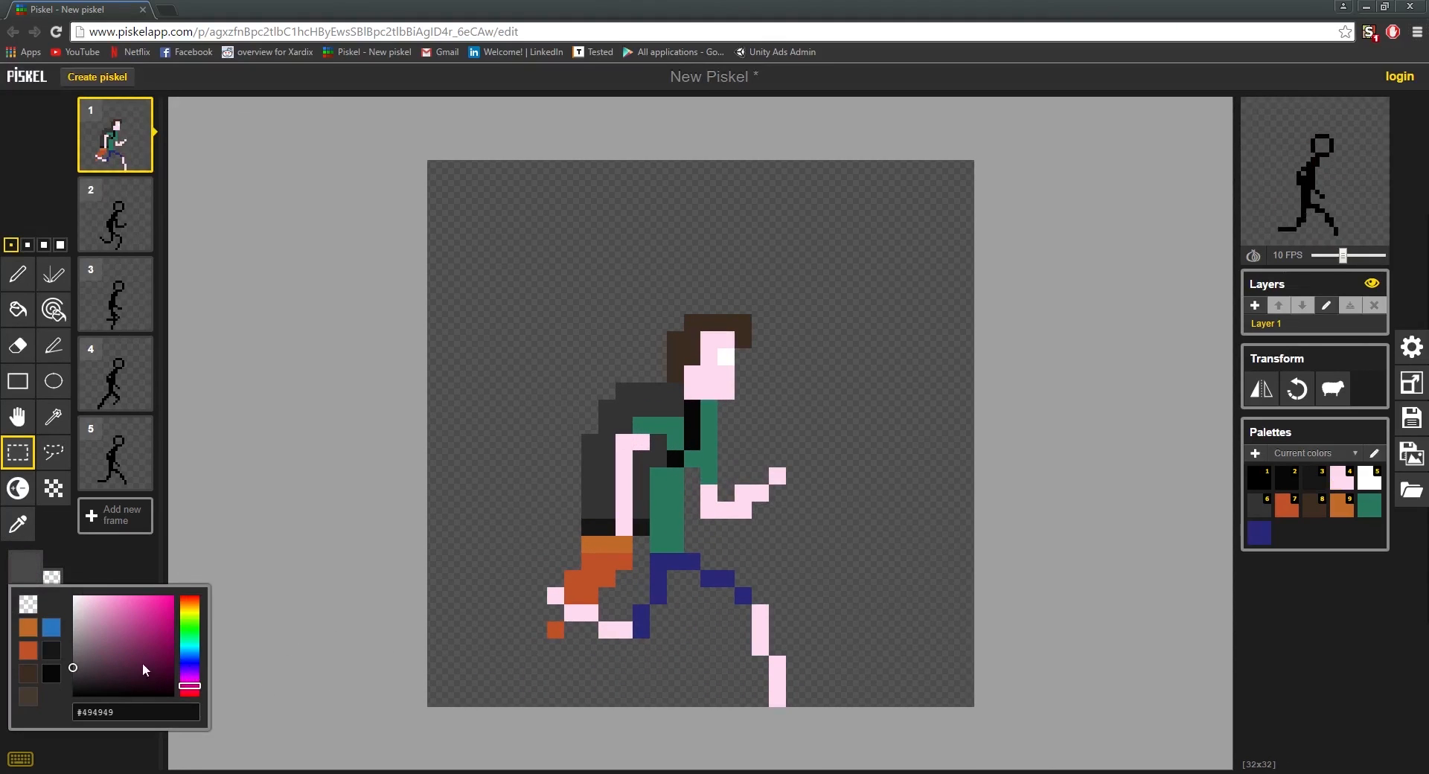
left_click(27, 674)
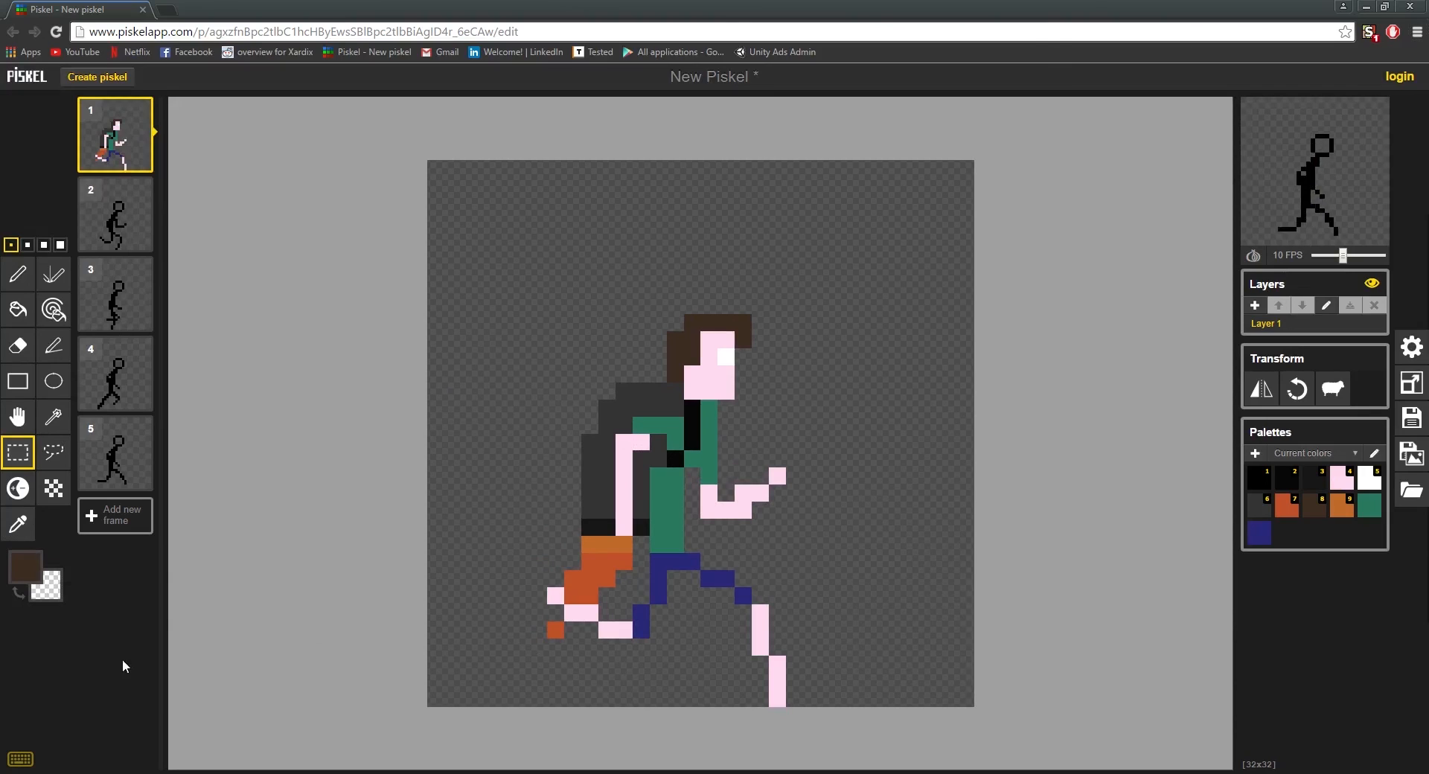
left_click(25, 567)
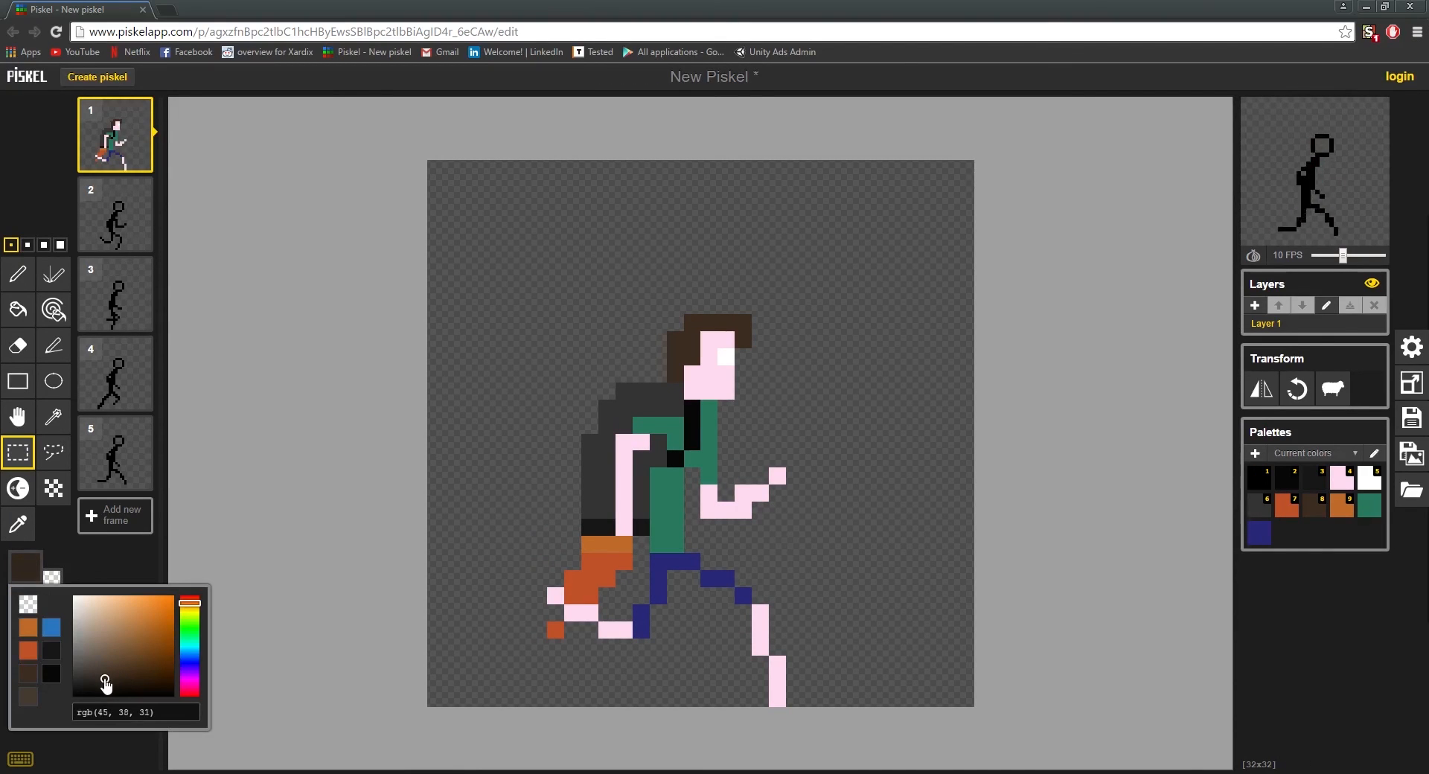
left_click(779, 701)
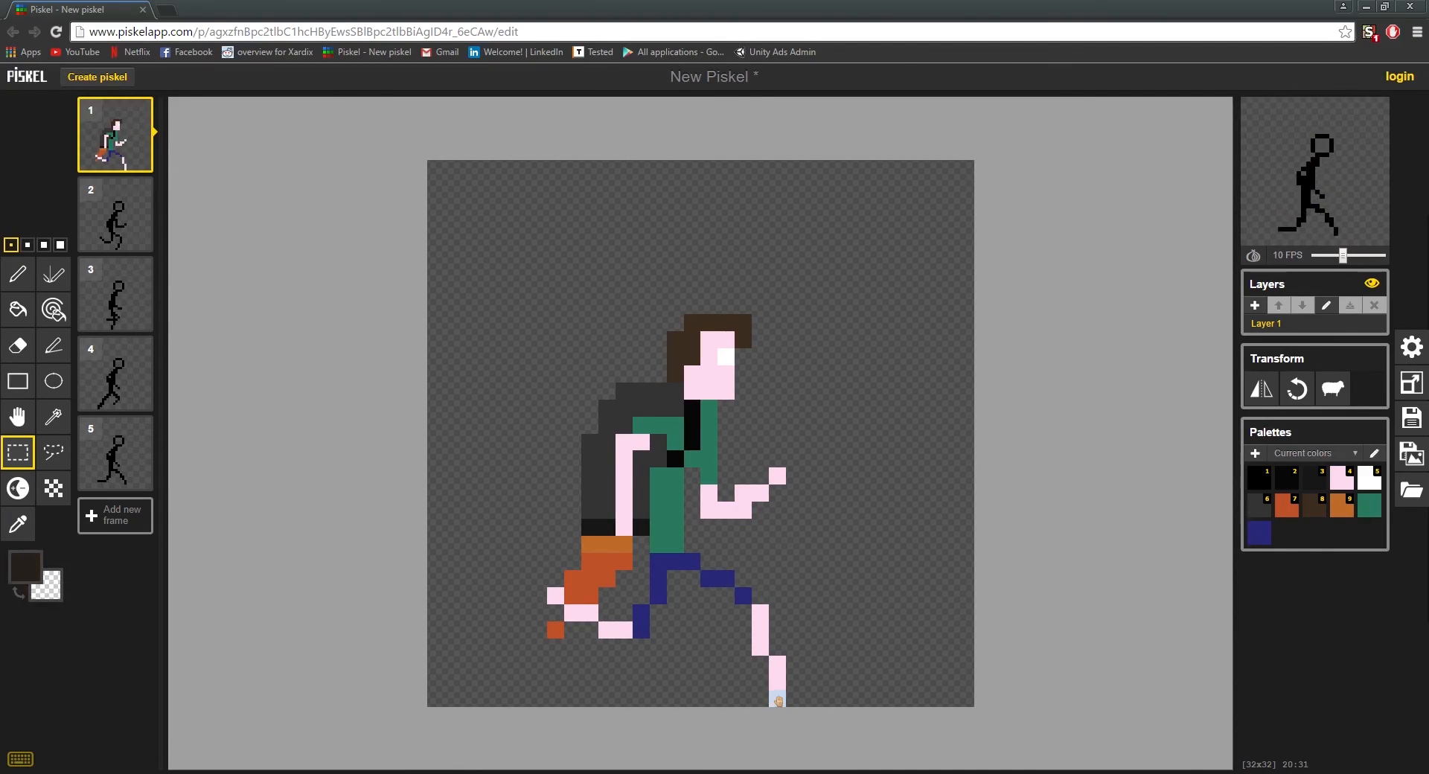
key("p")
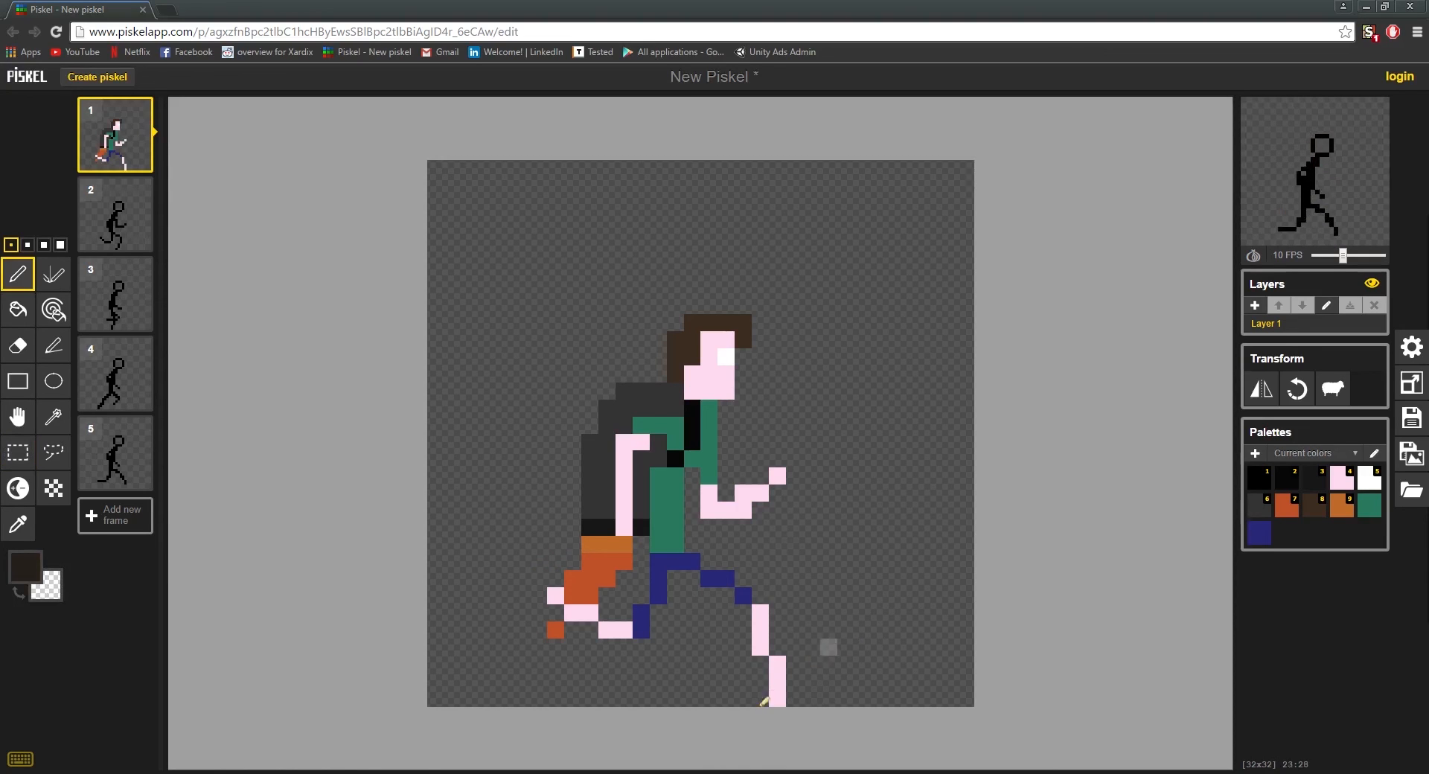
left_click(777, 698)
left_click(777, 681)
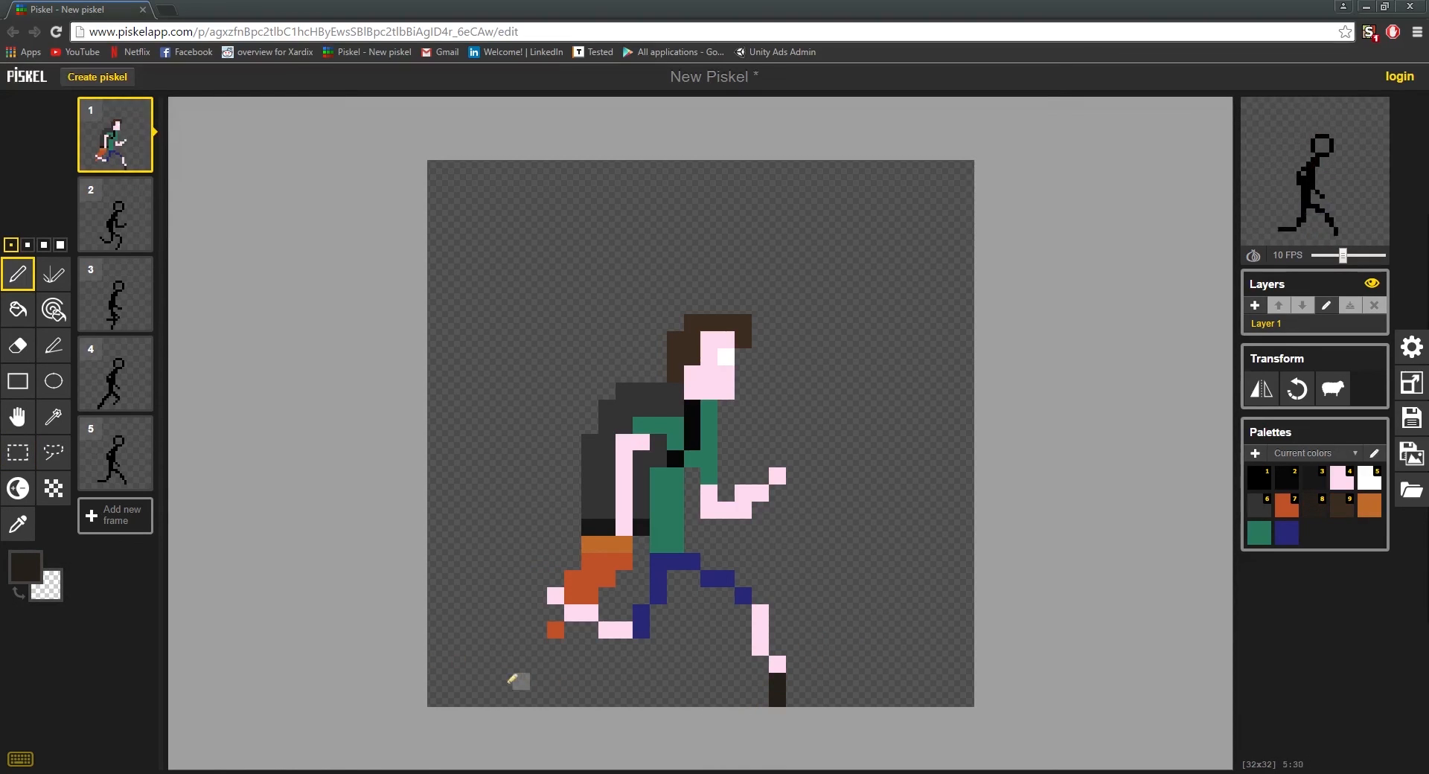
left_click(555, 595)
left_click(572, 611)
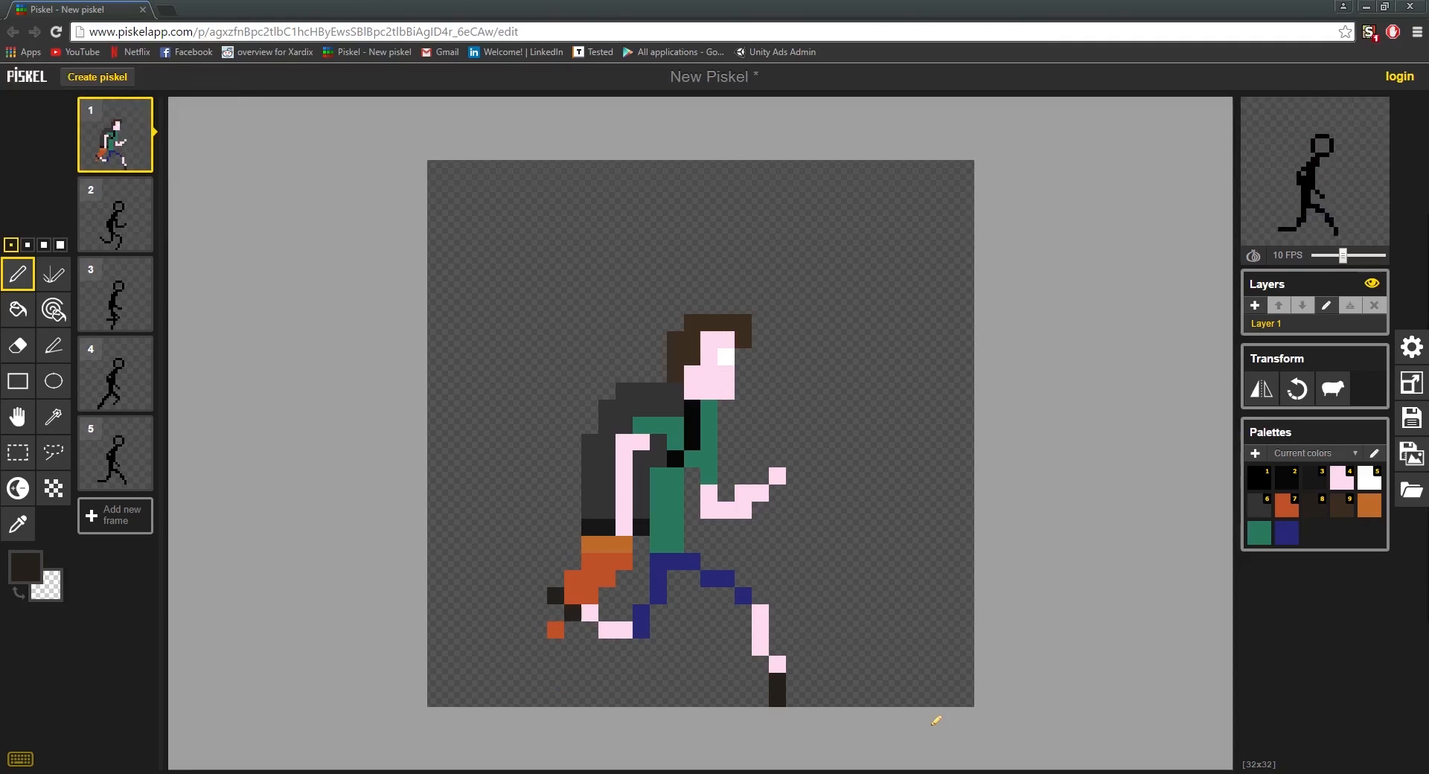
Step: Set the pen colour to rgb(24, 21, 18) and repaint both of frame 1's shoes with it
left_click(24, 569)
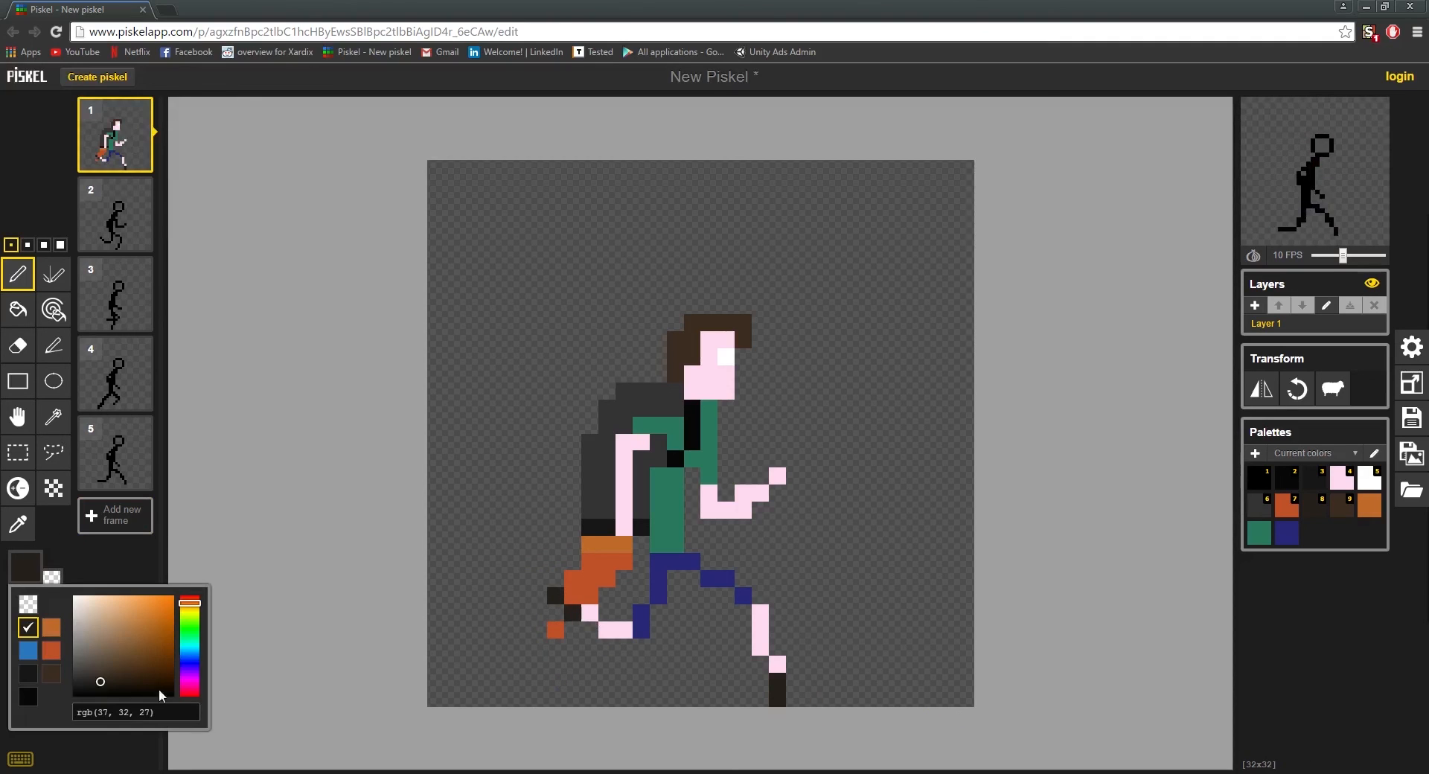
left_click(97, 685)
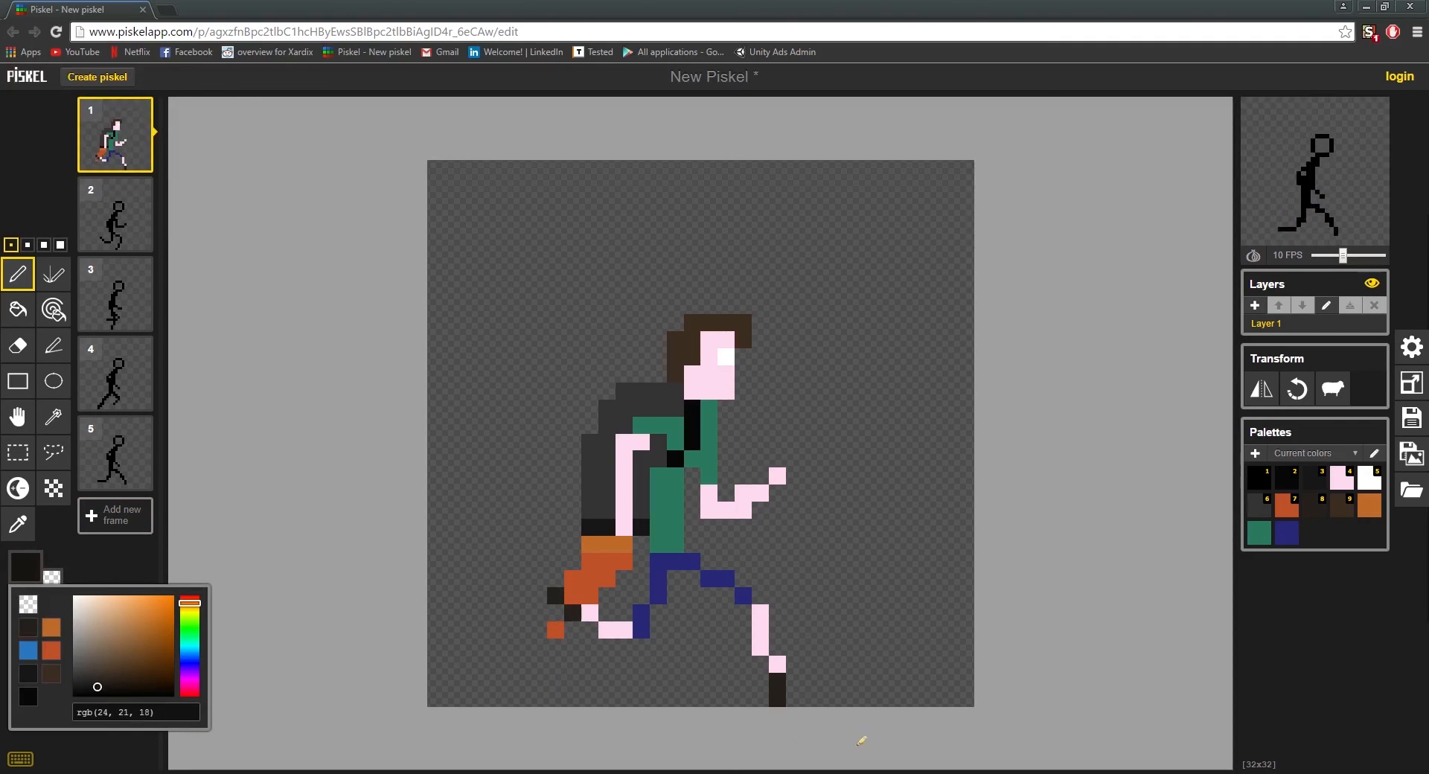
left_click(777, 681)
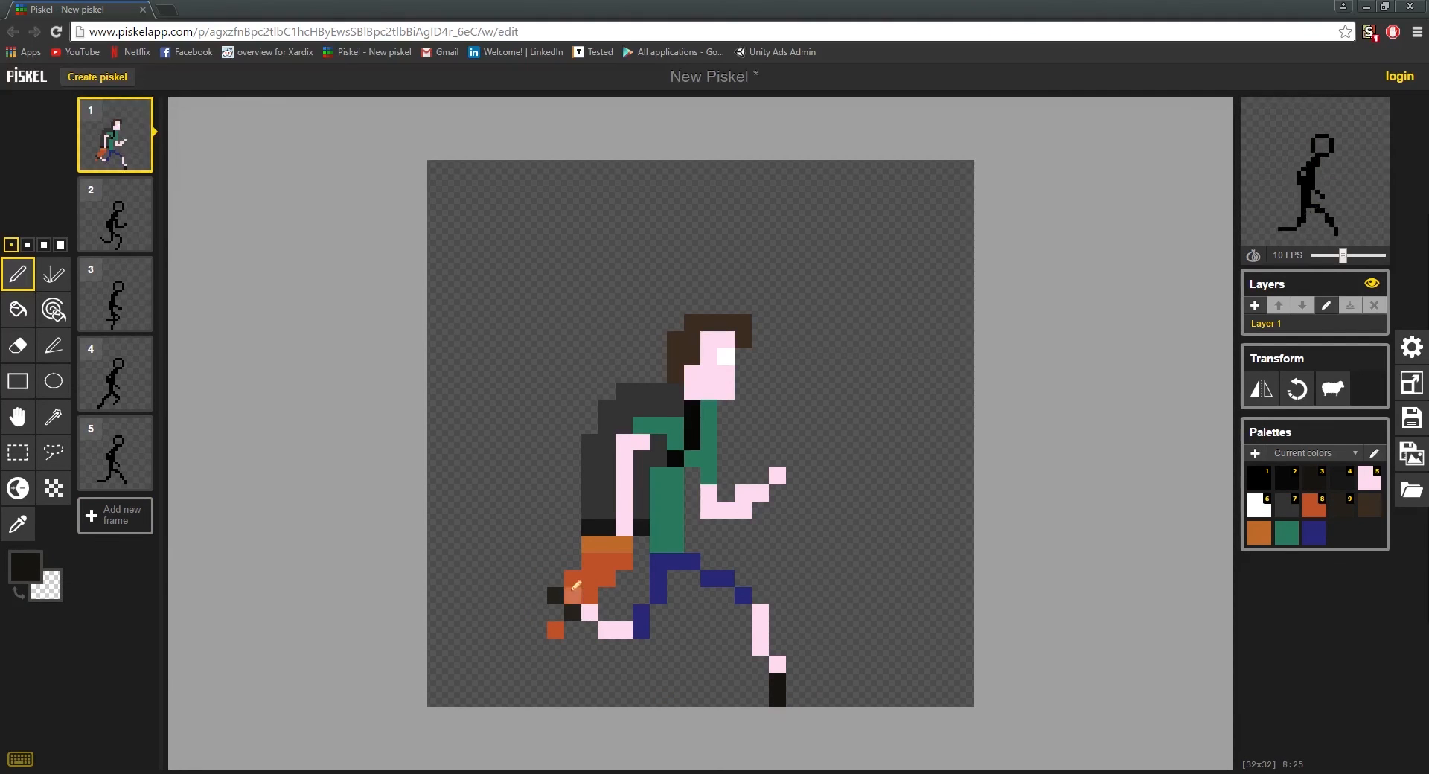
left_click(580, 614)
scroll(794, 697, "down", 2)
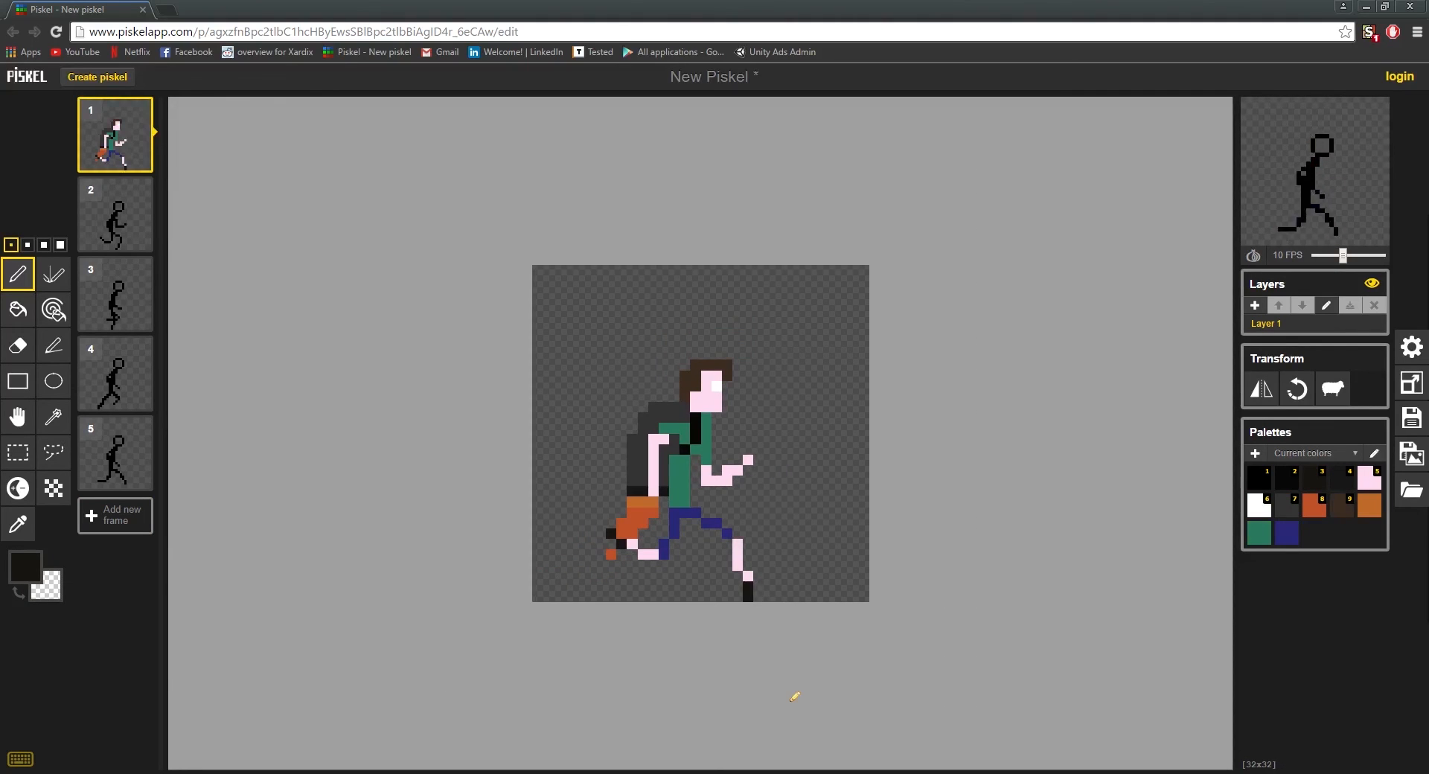
scroll(799, 546, "up", 2)
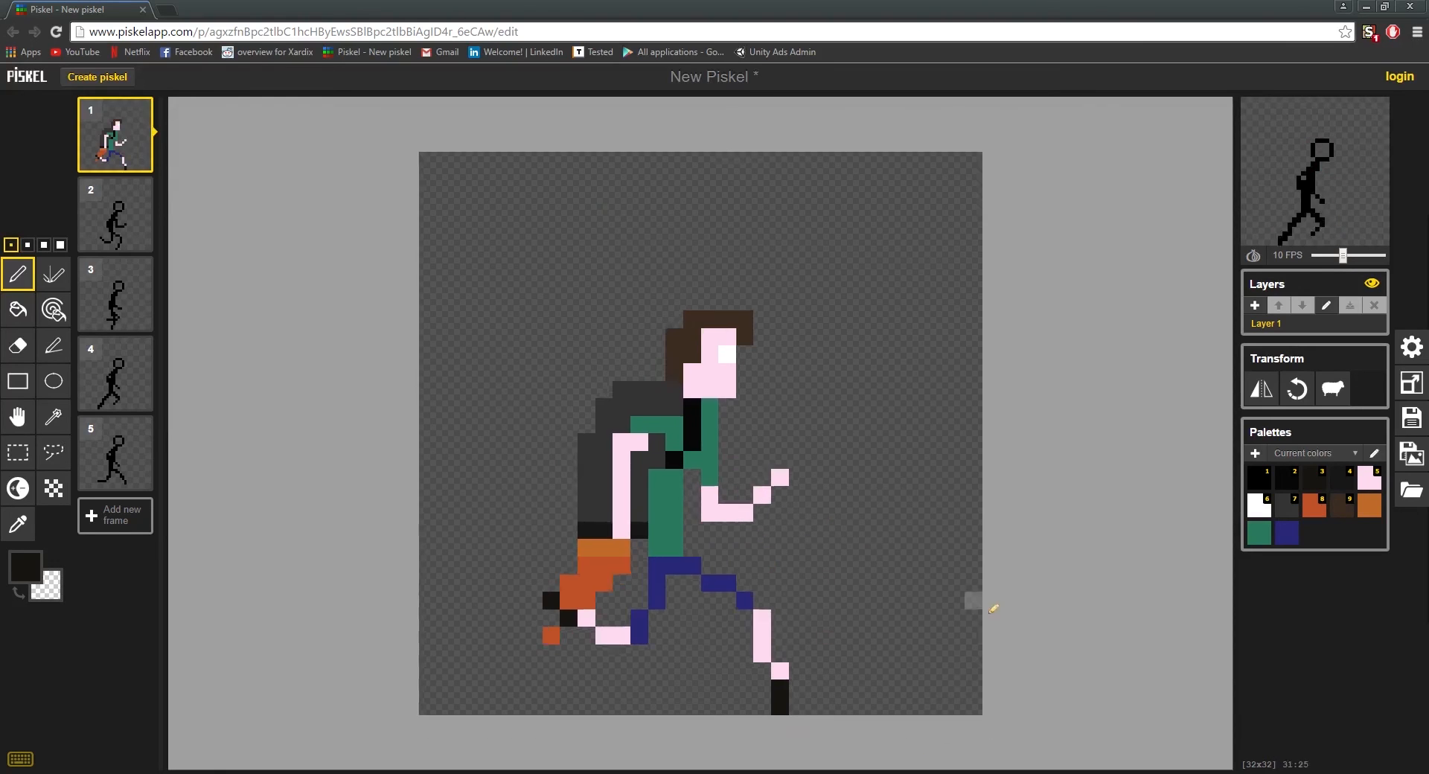
scroll(958, 695, "down", 3)
scroll(973, 701, "up", 3)
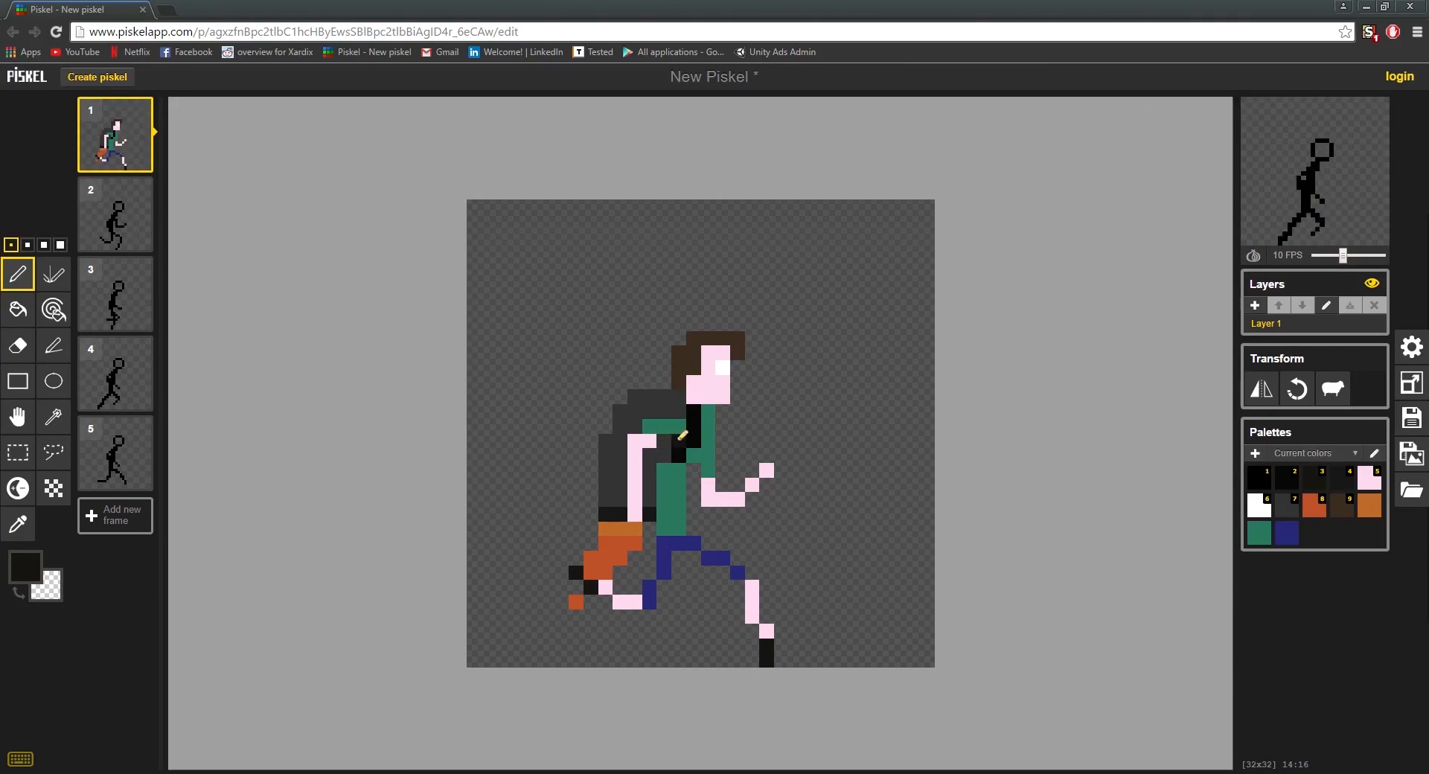
Step: Undo the extra black strap pixel and try recolouring the dark grey gap between arm and strap green
key("ctrl+z")
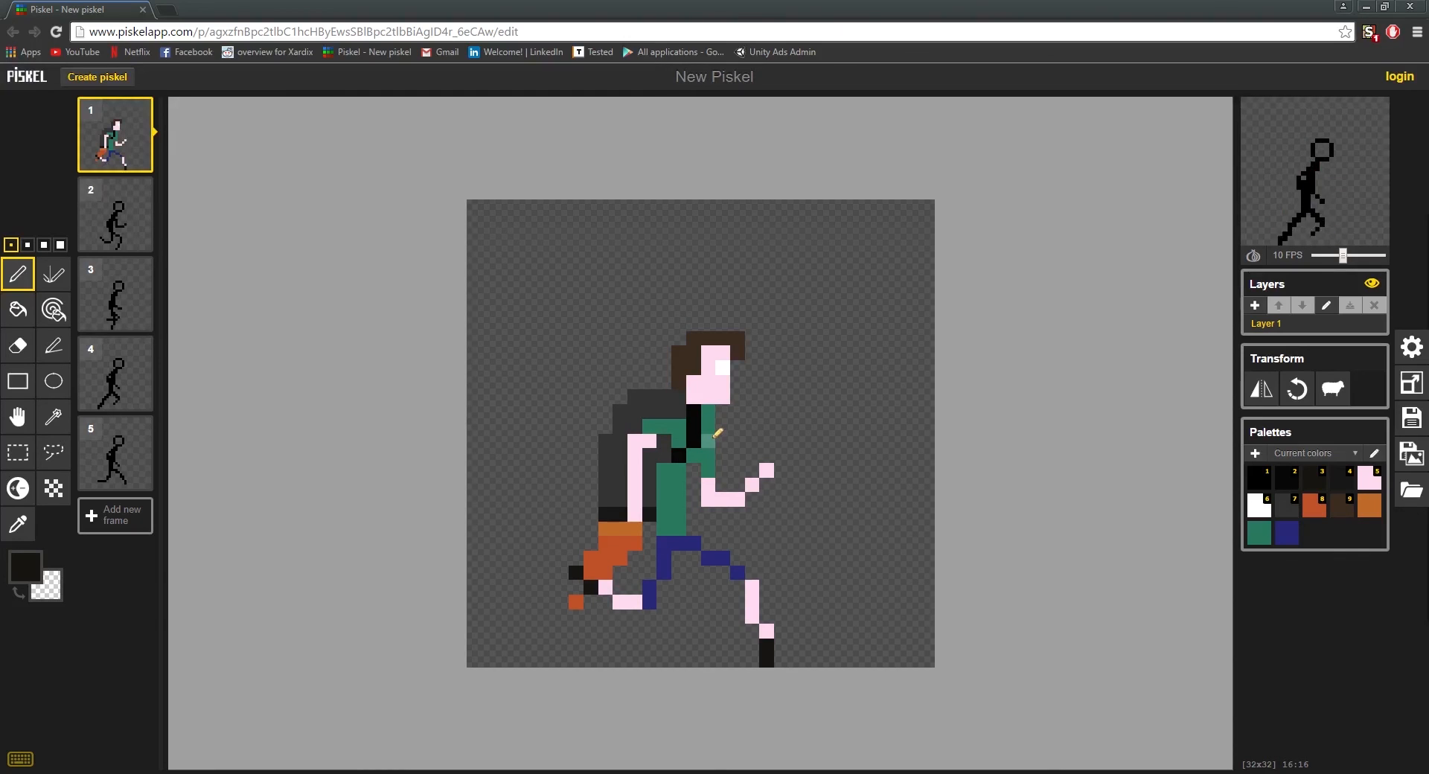
key("o")
left_click(679, 441)
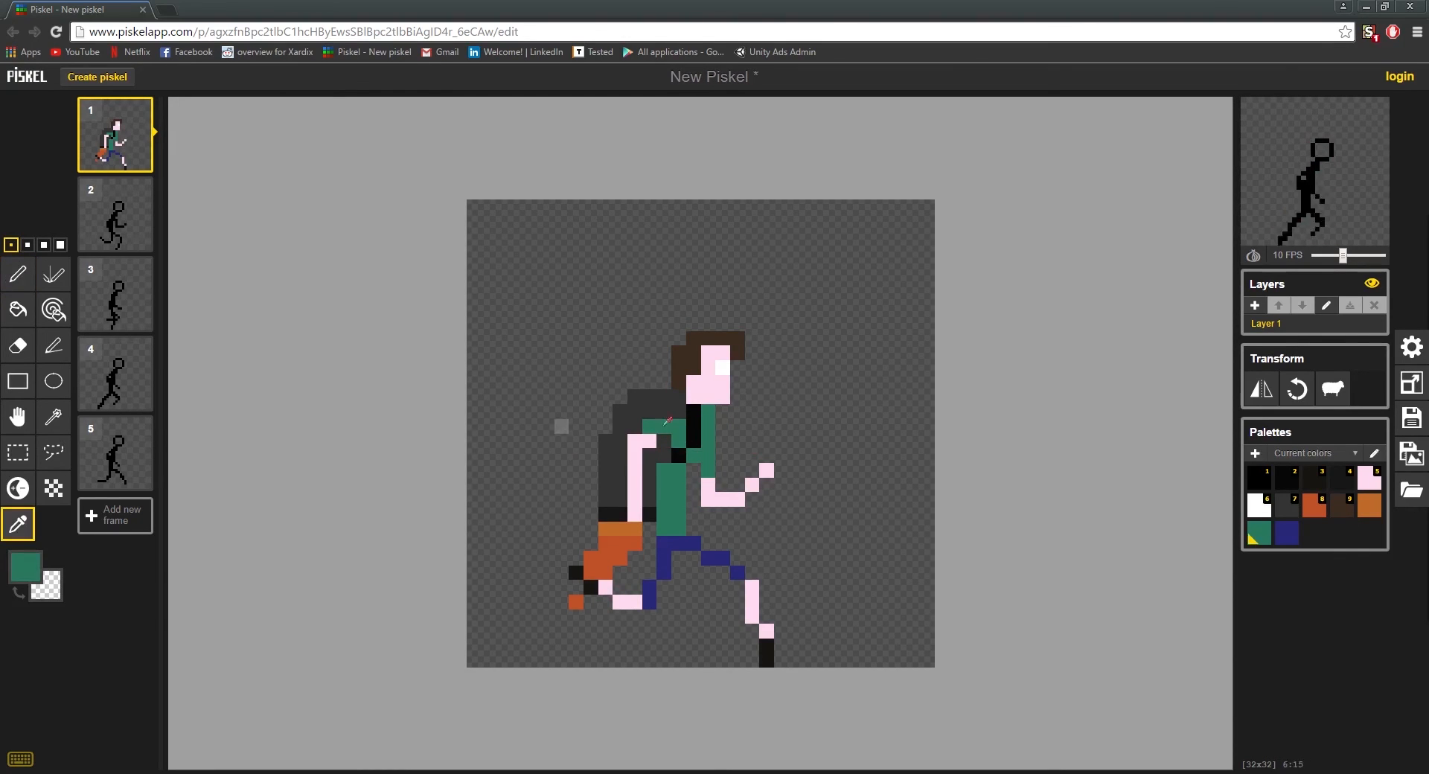
left_click(669, 437)
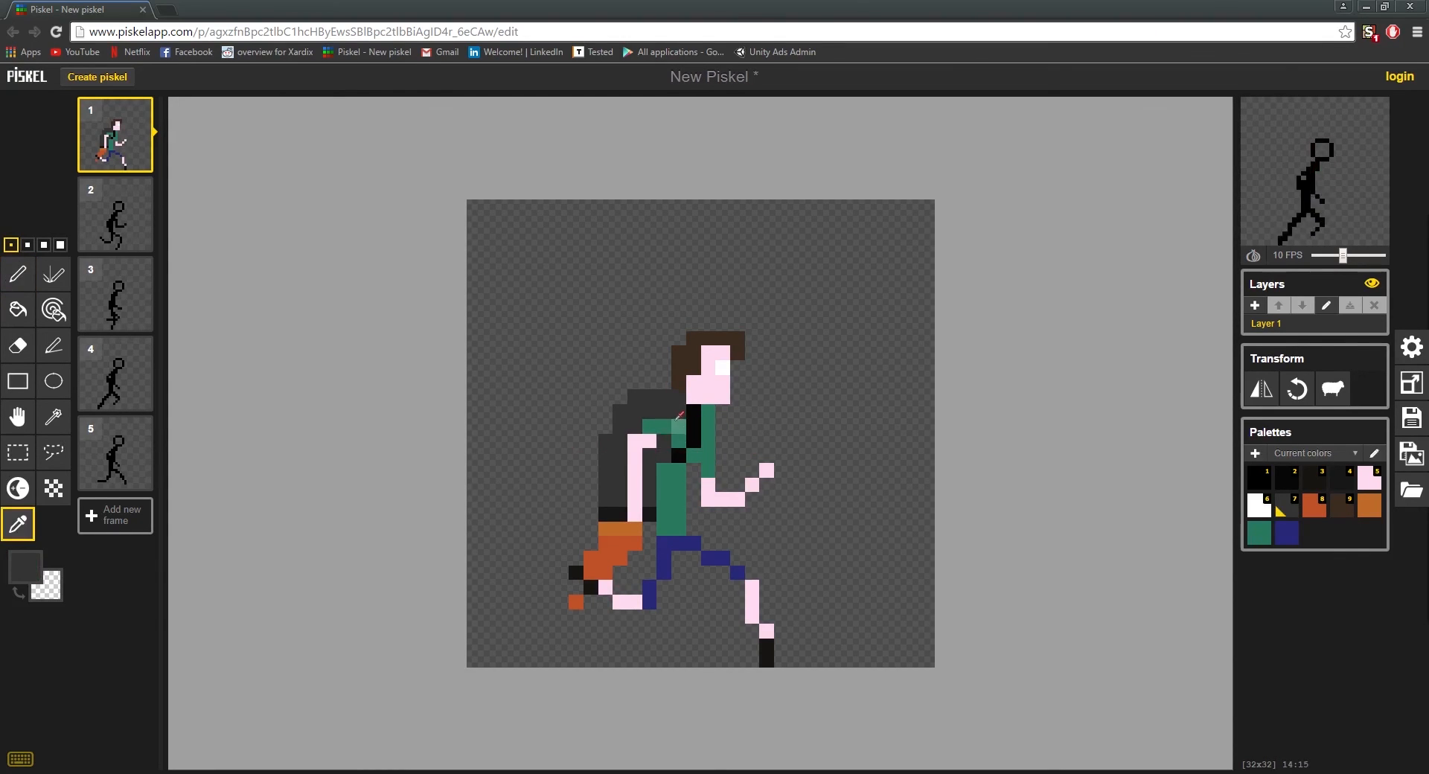
key("p")
key("o")
left_click(676, 421)
key("p")
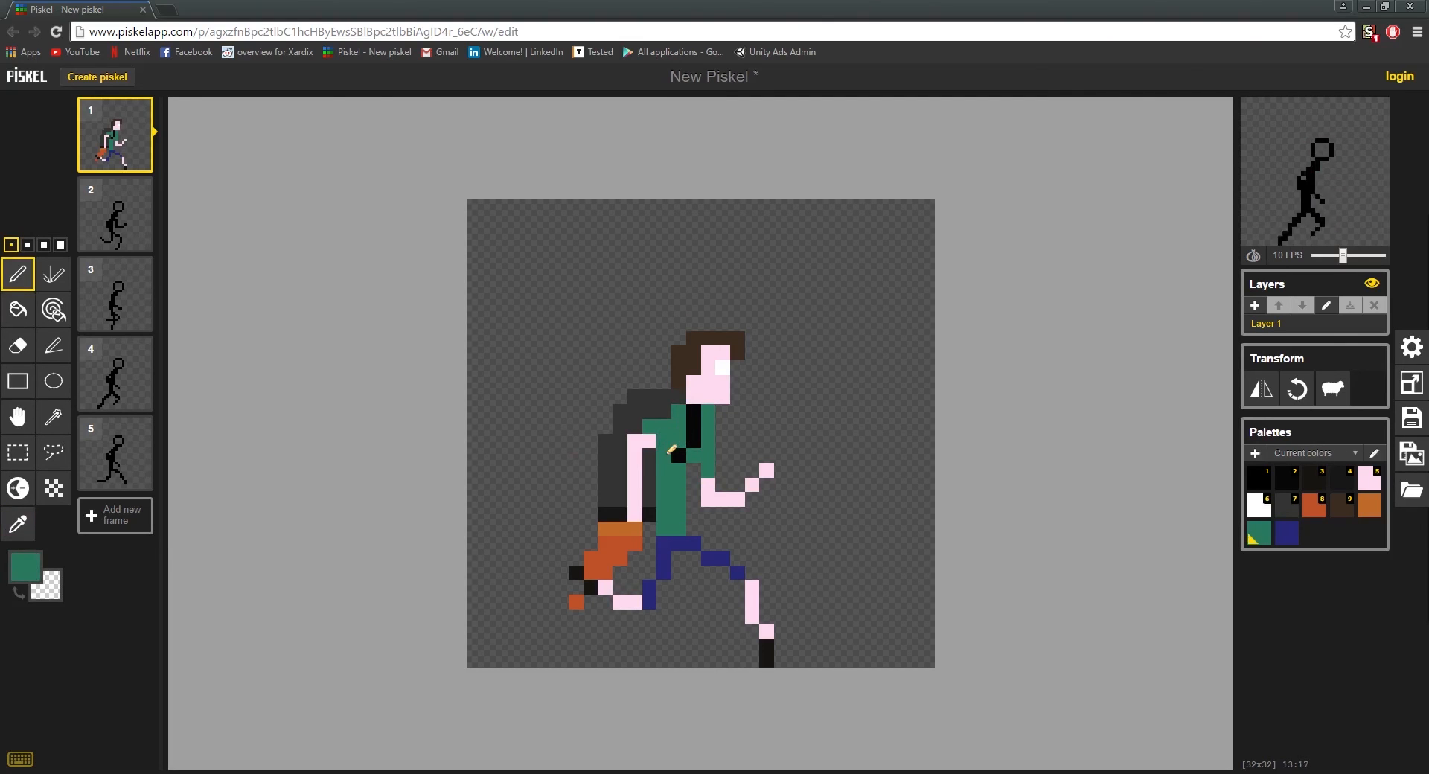
Step: Sample the strap's black, try extending the lower strap toward the arm, and undo the strap and shirt changes
key("o")
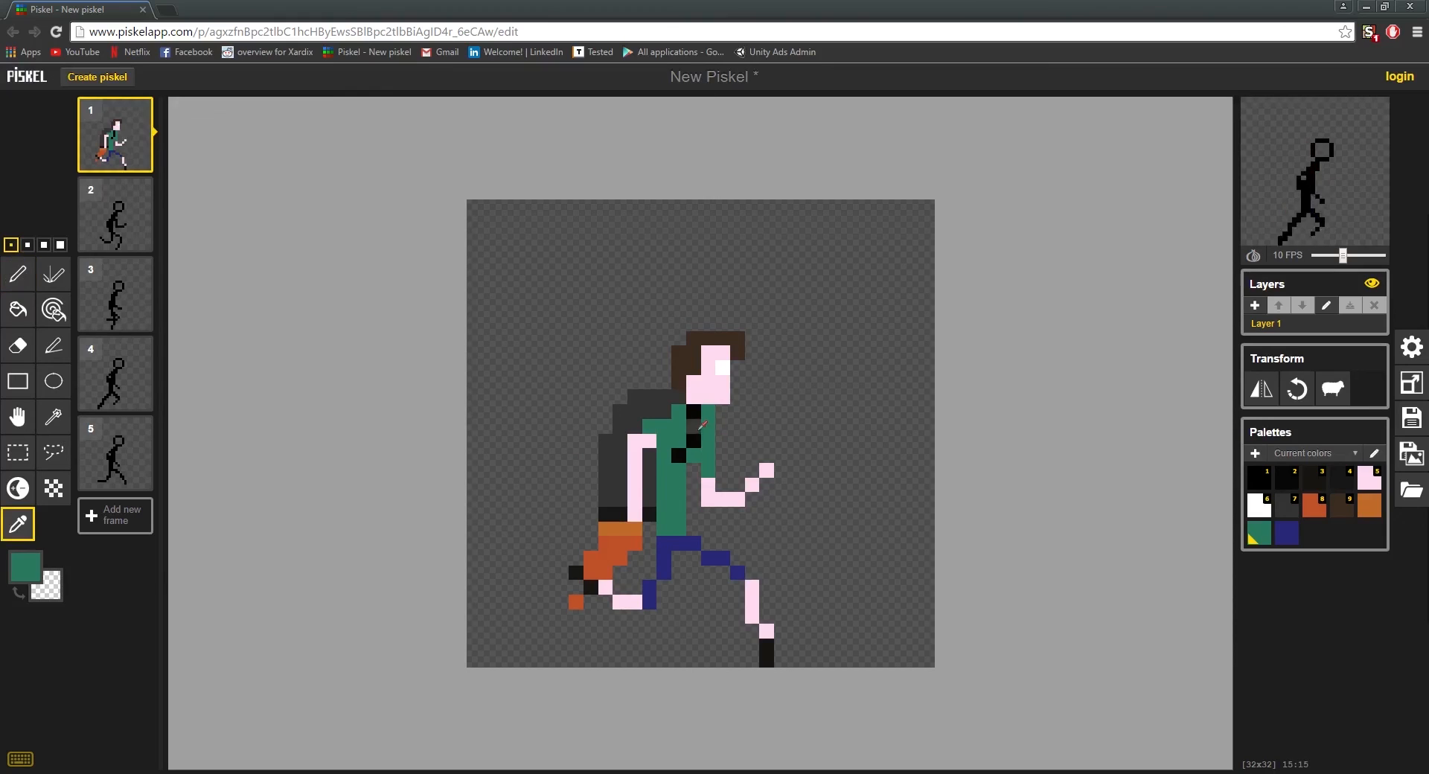
left_click(698, 429)
key("p")
left_click(664, 456)
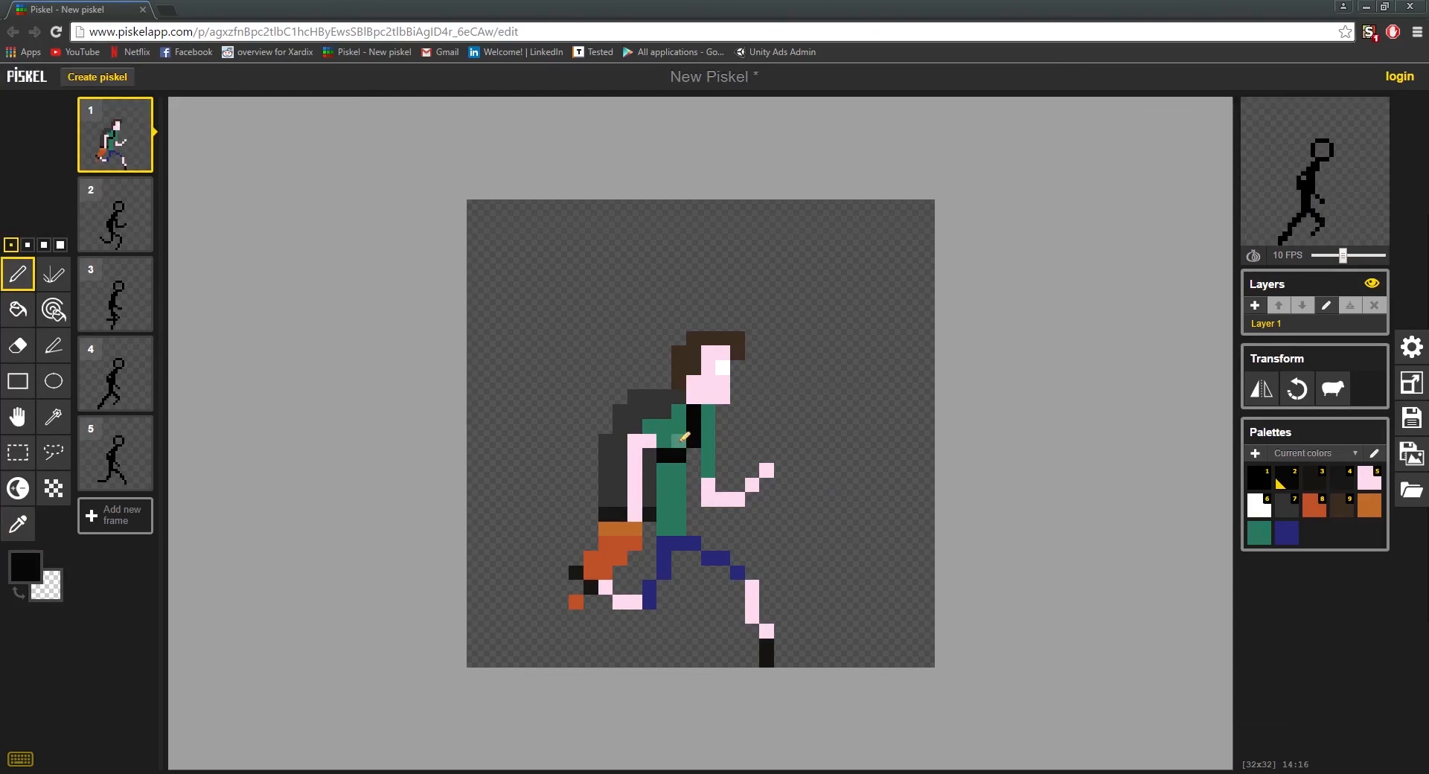
key("ctrl+s")
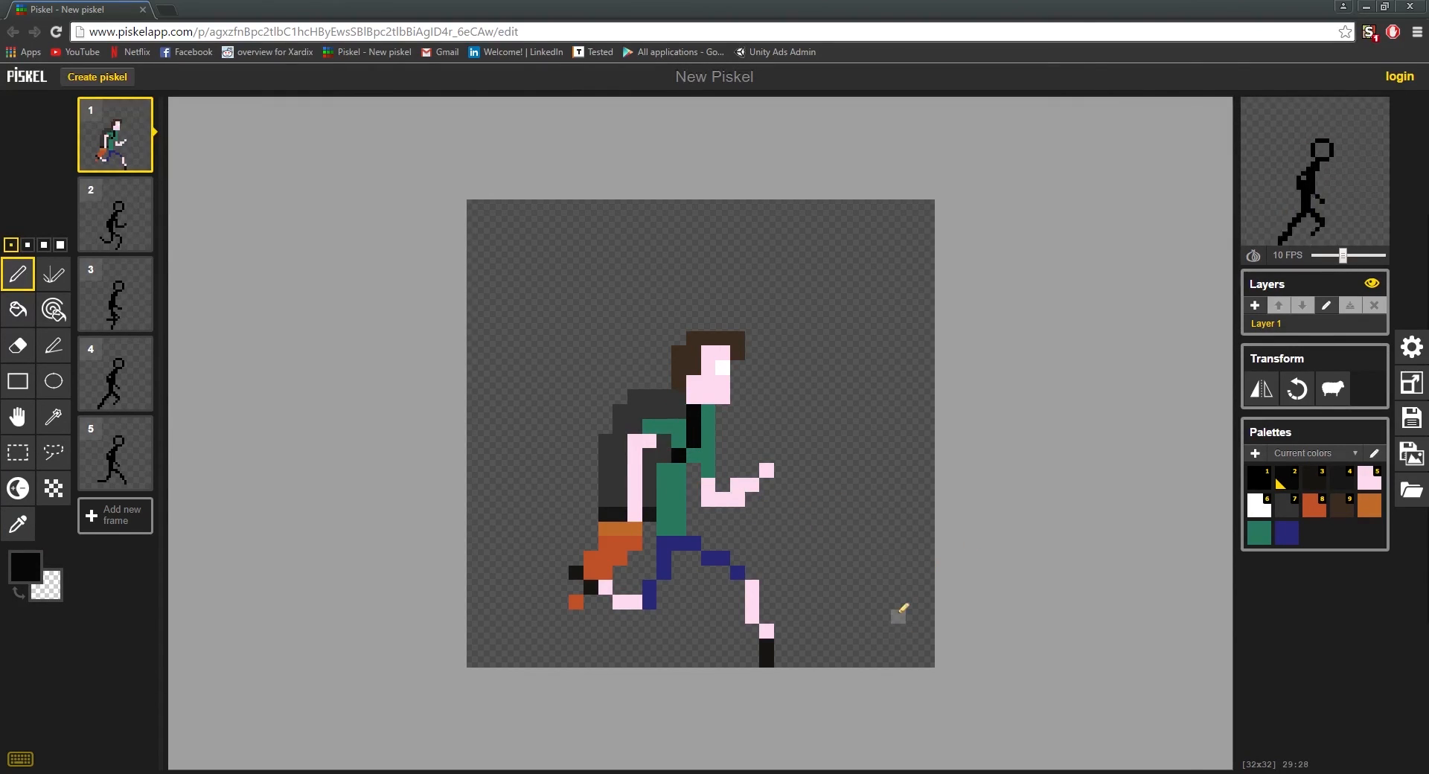
Step: Erase the surplus pixel on frame 1's front forearm and paint a shirt-green shoulder pixel just beneath the hair
right_click(738, 485)
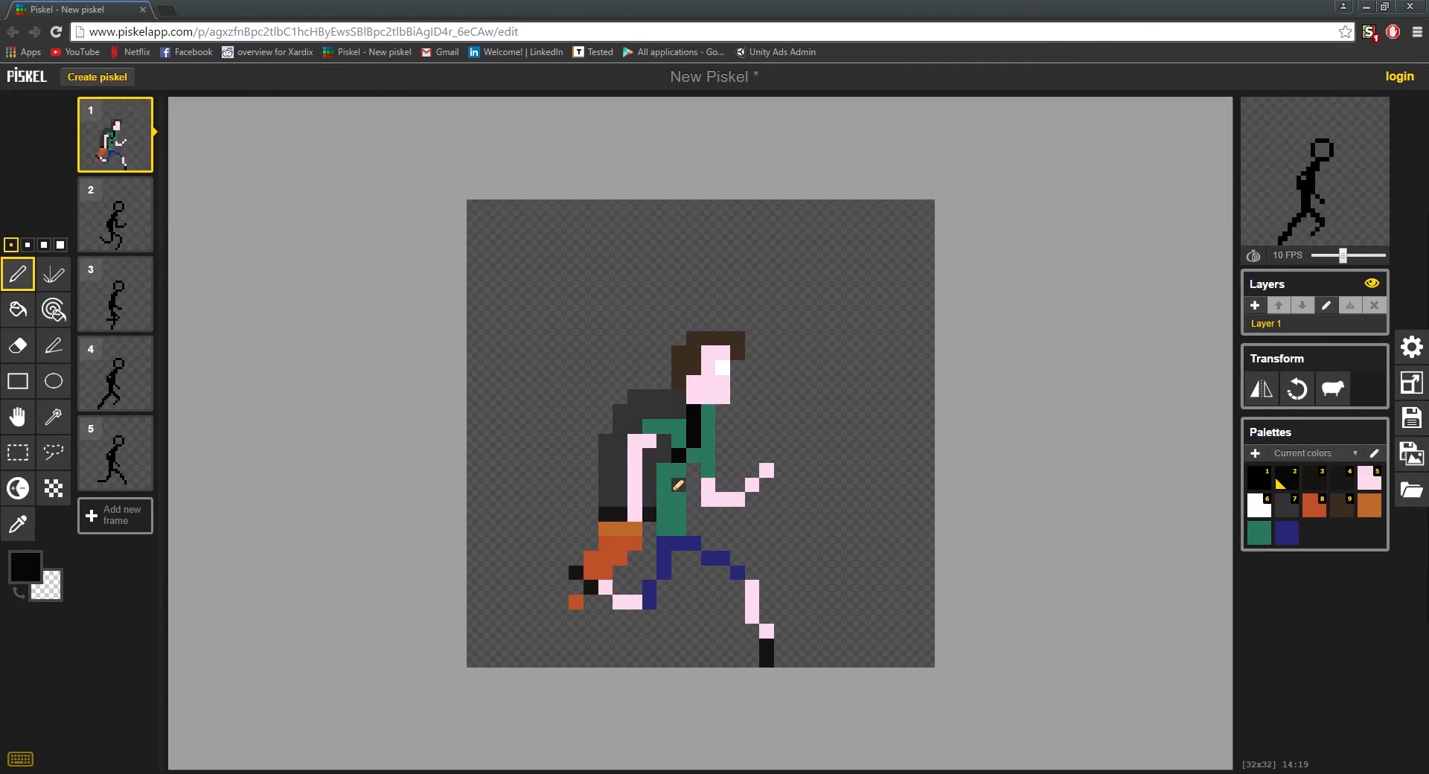
key("ctrl+s")
key("o")
left_click(673, 489)
key("p")
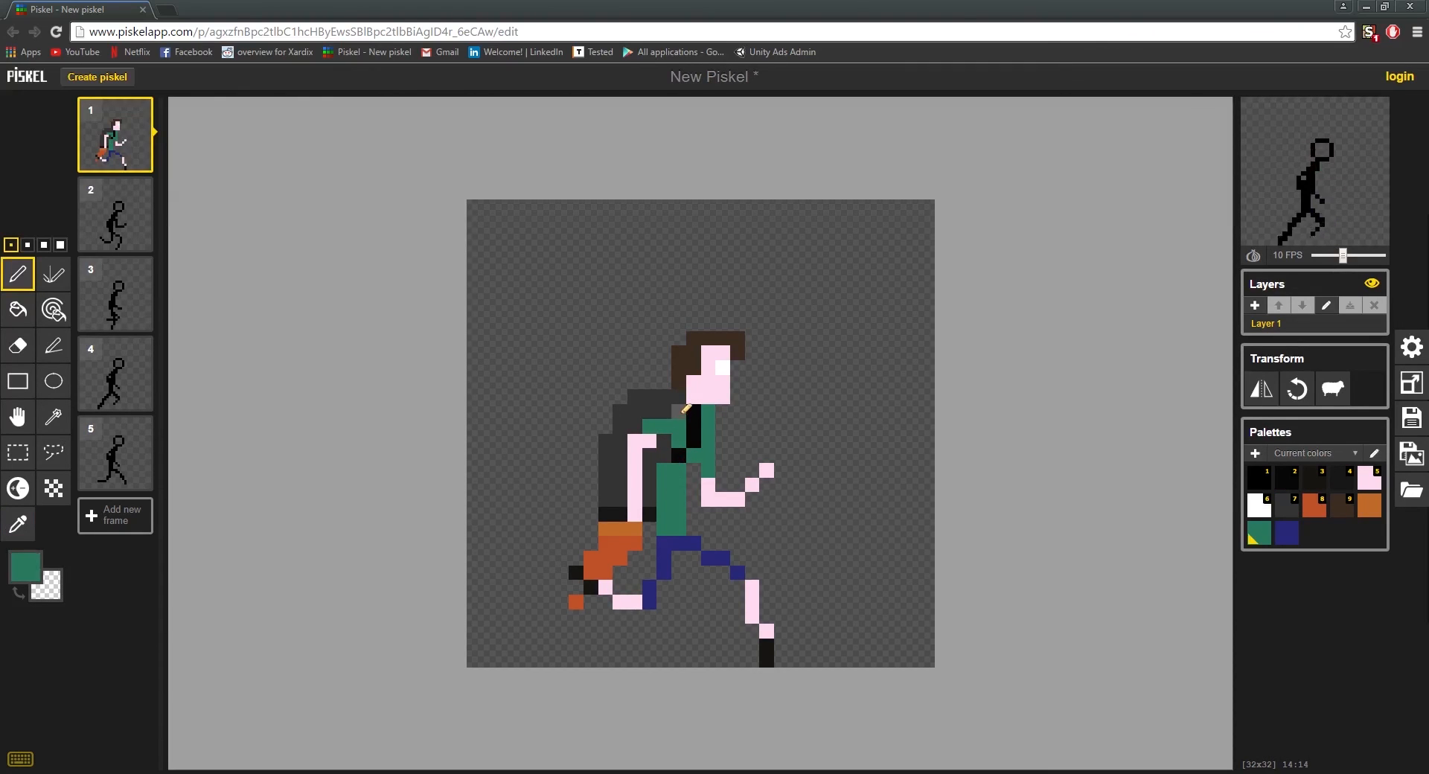
scroll(783, 553, "down", 3)
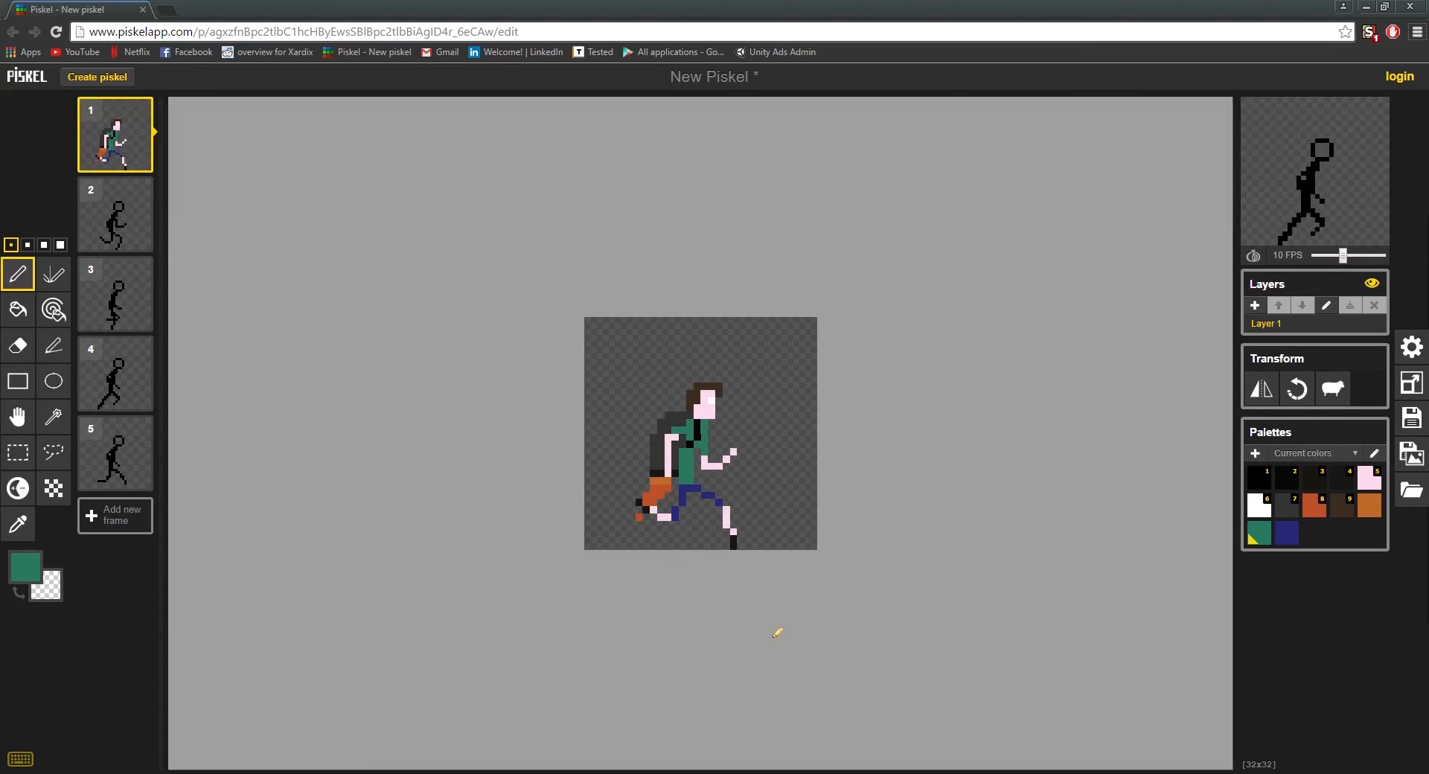
left_click(94, 233)
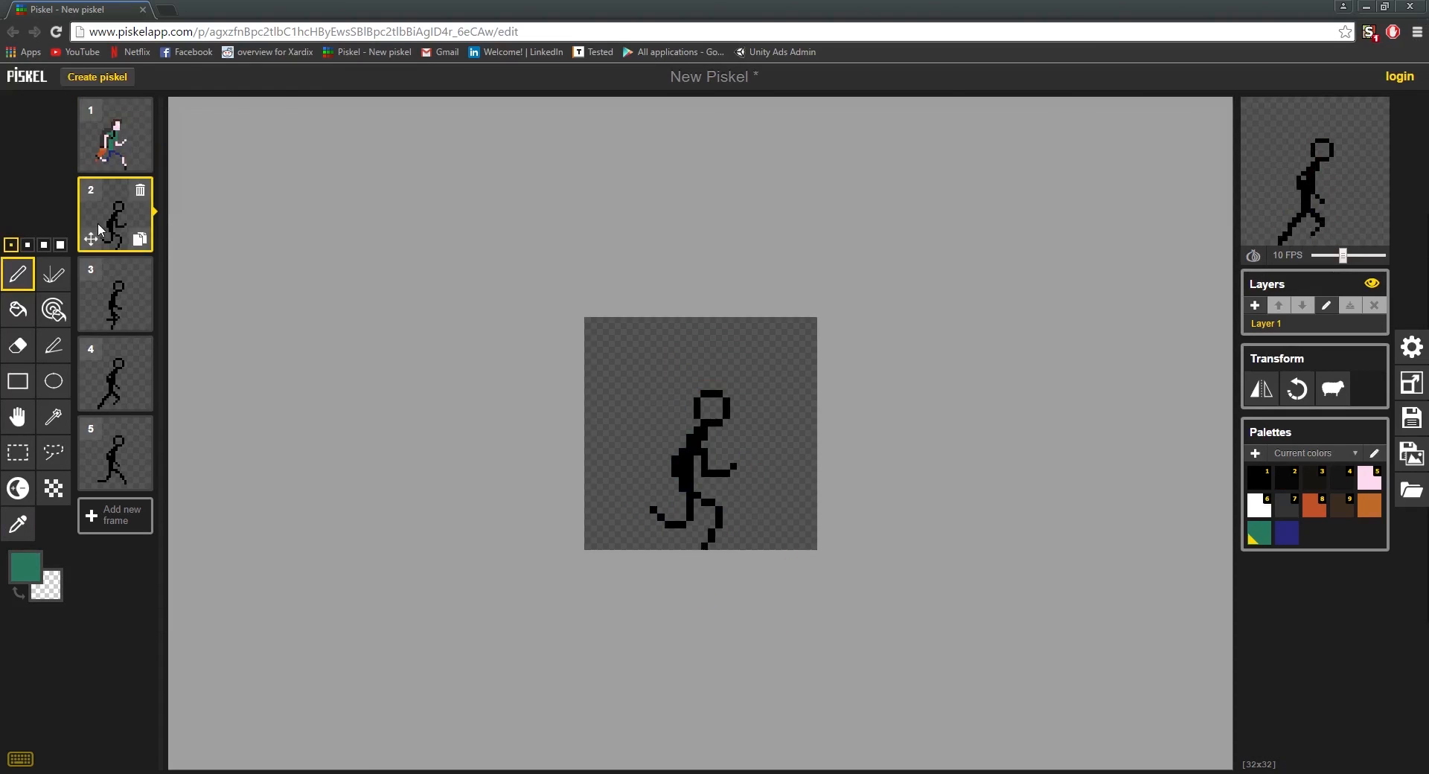
left_click(116, 138)
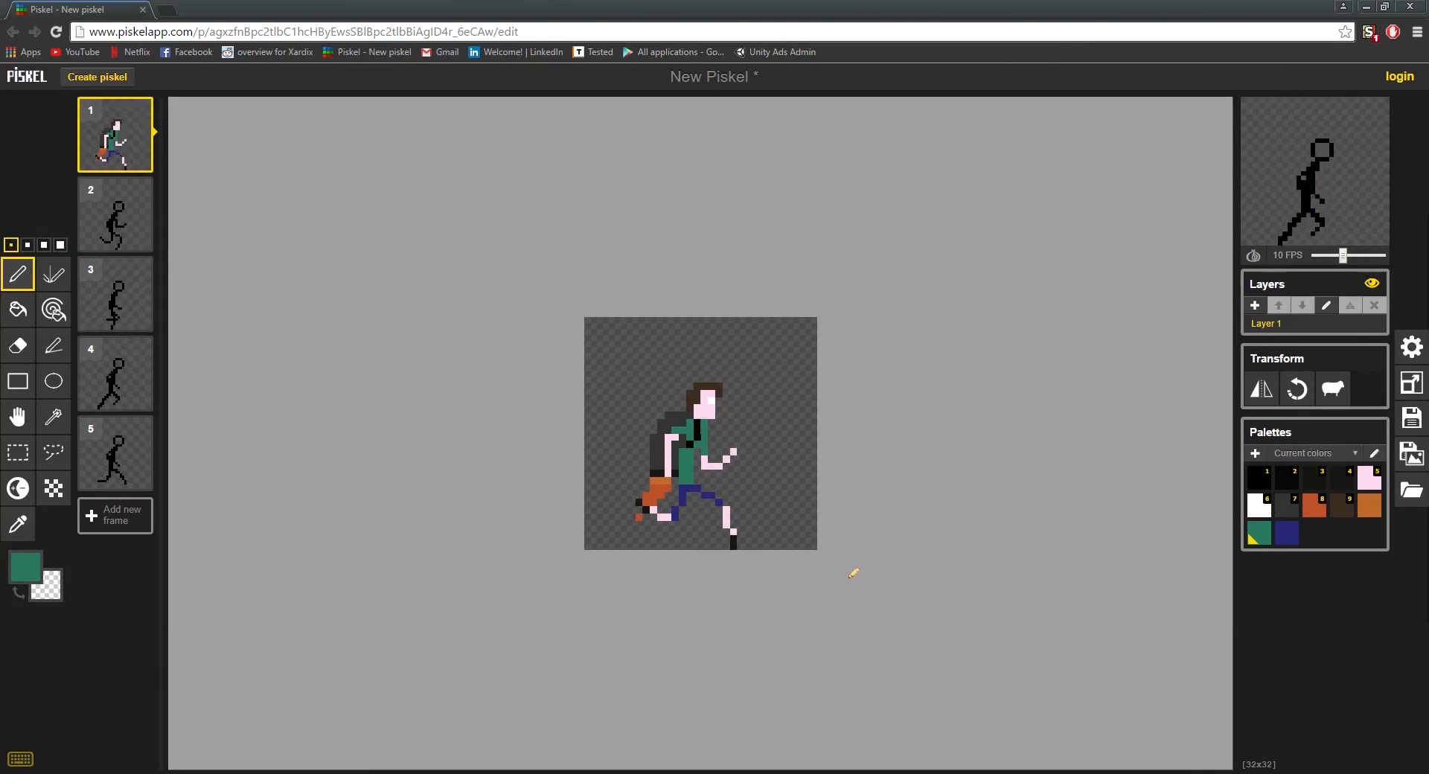
scroll(803, 461, "up", 3)
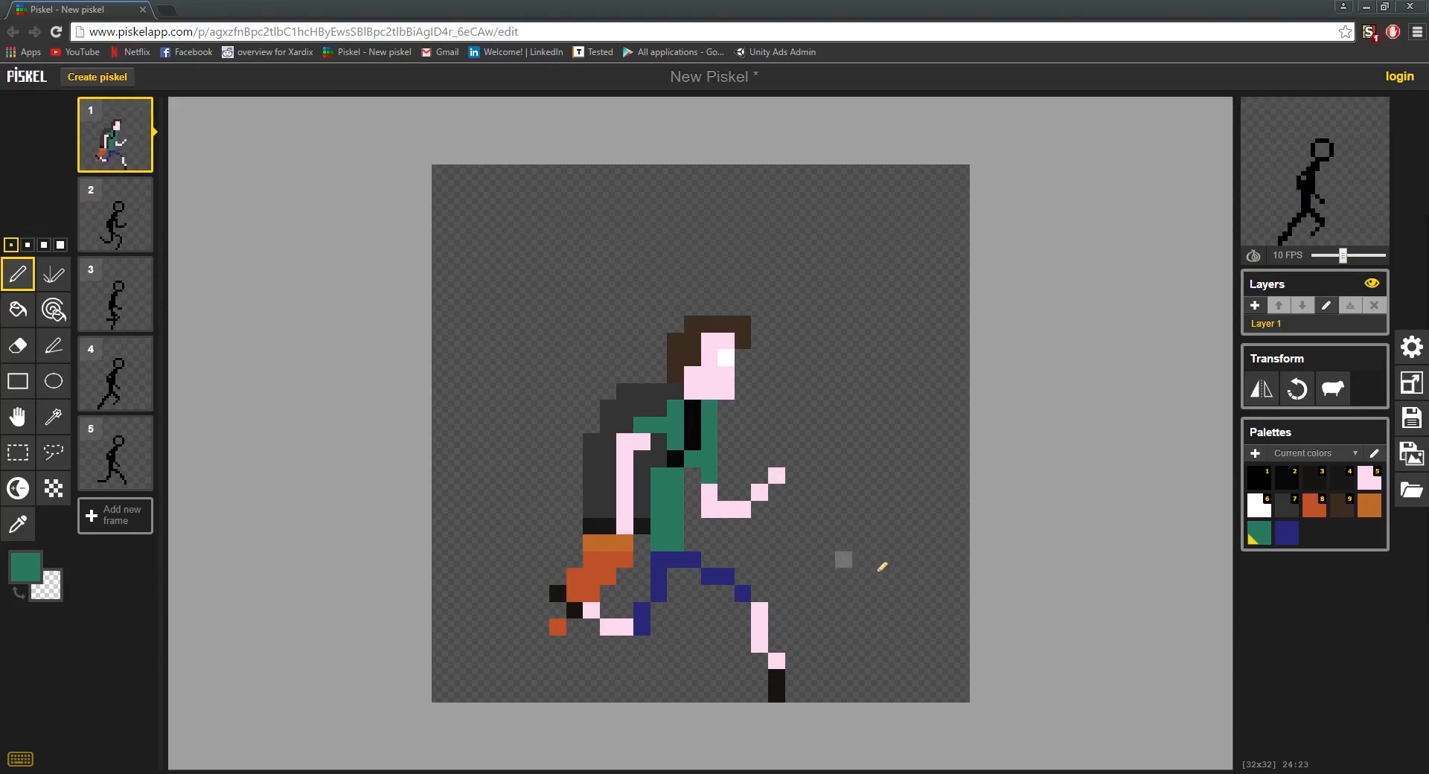
scroll(694, 500, "down", 1)
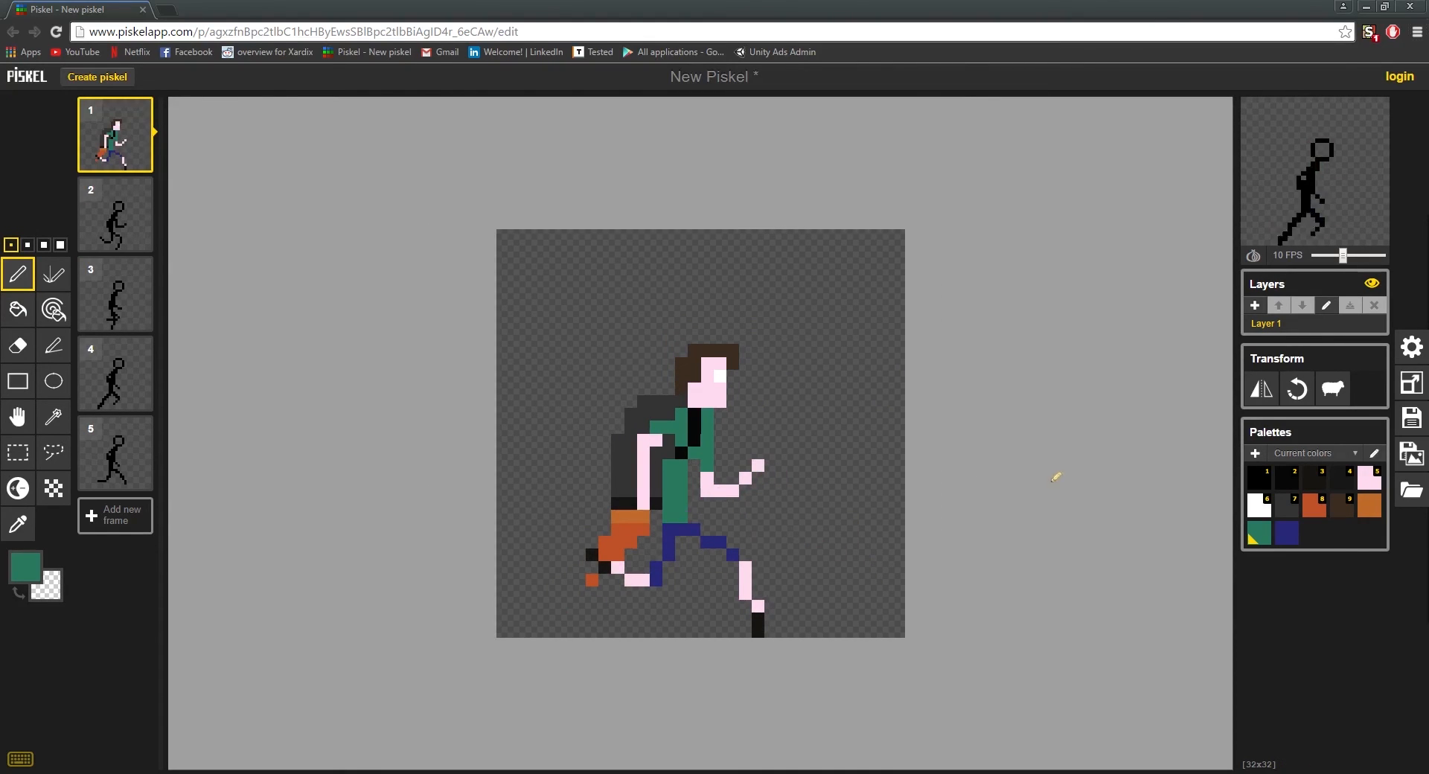
Step: Paint the torso of frame 2's figure in the green shirt colour
left_click(116, 214)
scroll(693, 426, "up", 1)
mouse_move(709, 477)
left_mouse_down()
mouse_move(703, 440)
mouse_move(663, 534)
left_mouse_up()
mouse_move(693, 425)
left_mouse_down()
mouse_move(740, 404)
mouse_move(727, 374)
left_mouse_up()
Step: Sample the skin colour from frame 1 and paint frame 2's face, arms and lower legs with it
left_click(116, 135)
left_click(709, 376, "alt")
left_click(115, 214)
mouse_move(770, 504)
left_mouse_down()
mouse_move(644, 450)
mouse_move(677, 456)
left_mouse_up()
left_click_drag(600, 596, 661, 627)
left_click_drag(740, 607, 708, 674)
Step: Sample the hair brown from frame 1 and paint frame 2's hair over the black head outline
key("o")
left_click(670, 495)
left_click(115, 134)
key("p")
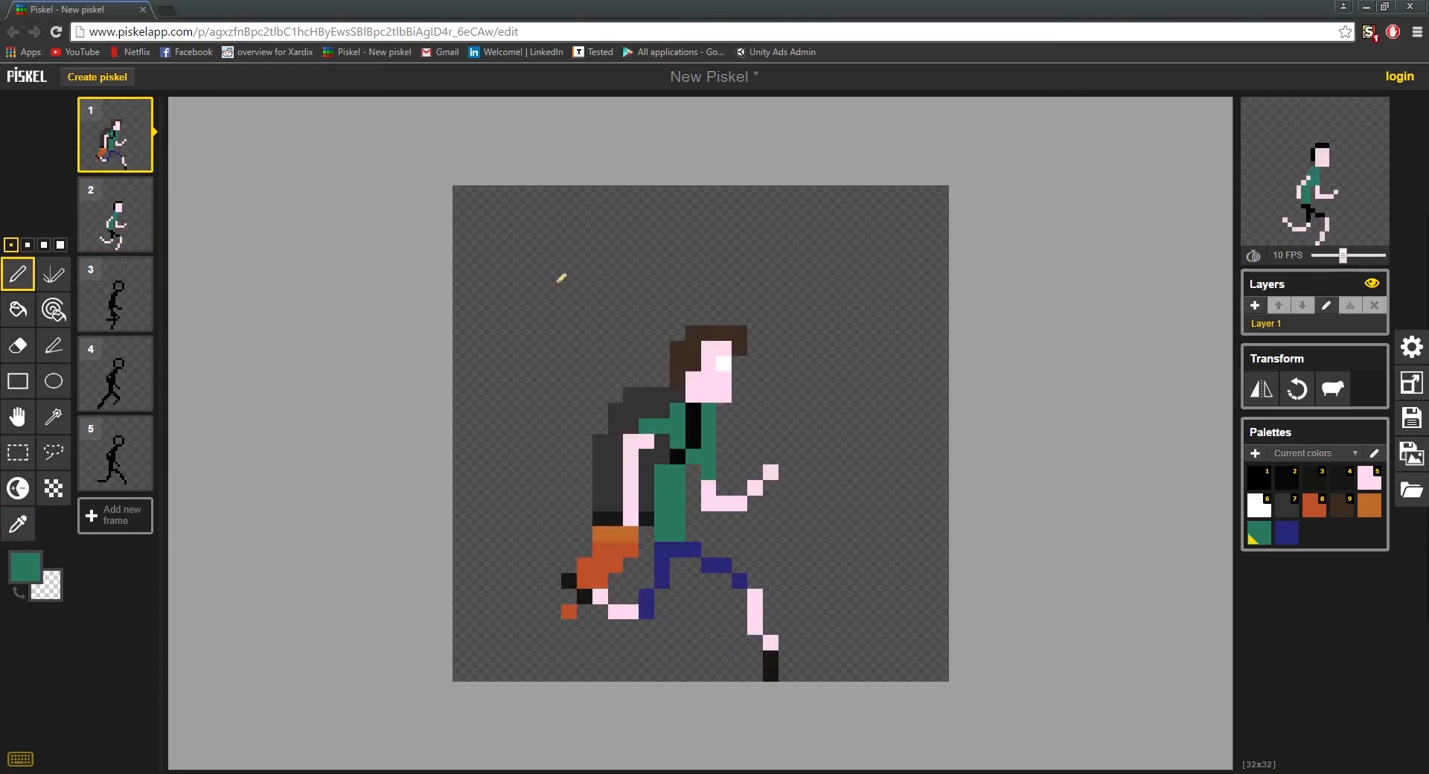
key("o")
left_click(709, 333)
left_click(115, 214)
key("p")
mouse_move(693, 395)
left_mouse_down()
mouse_move(744, 347)
mouse_move(756, 364)
left_mouse_up()
Step: Paint a white eye pixel on frame 2's face and colour the trousers dark blue
left_click(26, 567)
left_click(739, 380)
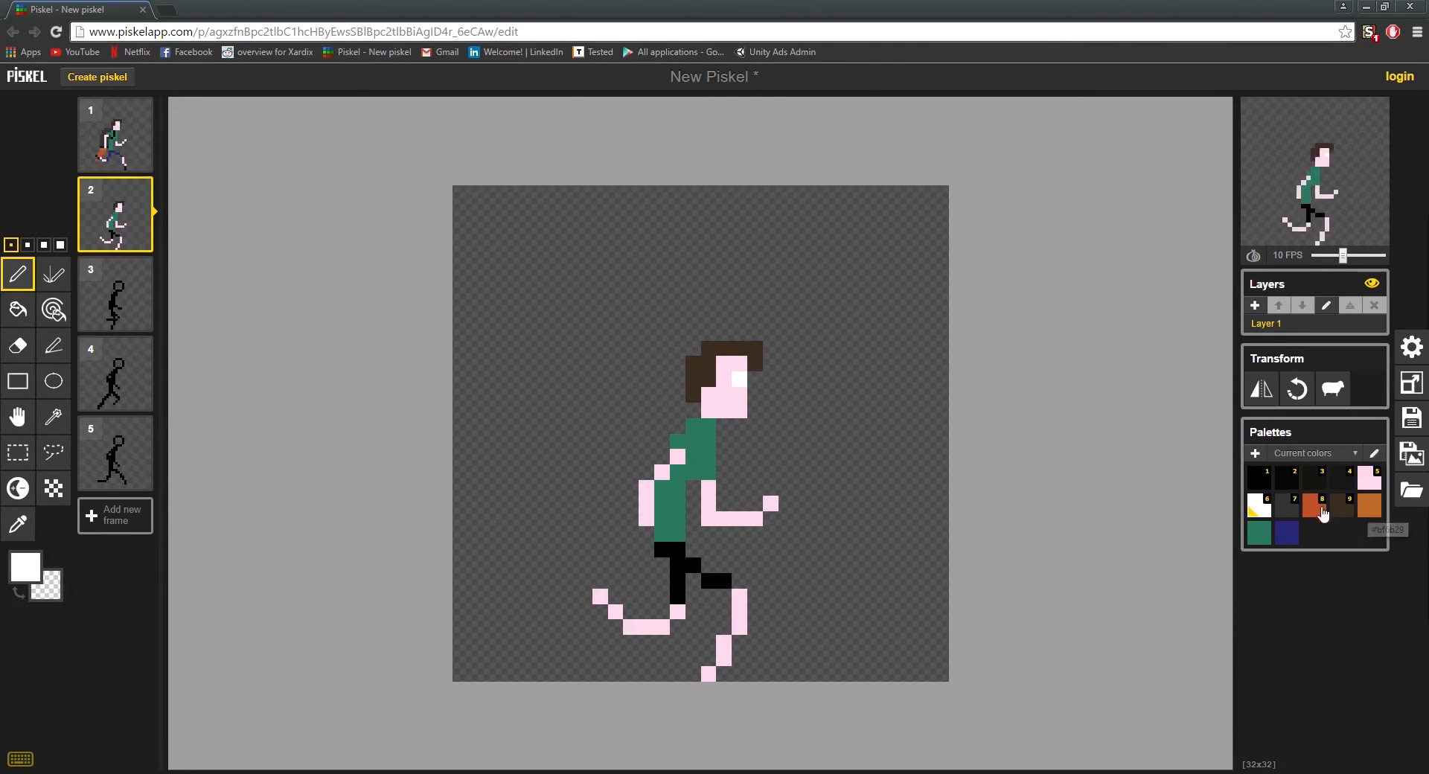
left_click(1287, 533)
left_click_drag(662, 550, 723, 580)
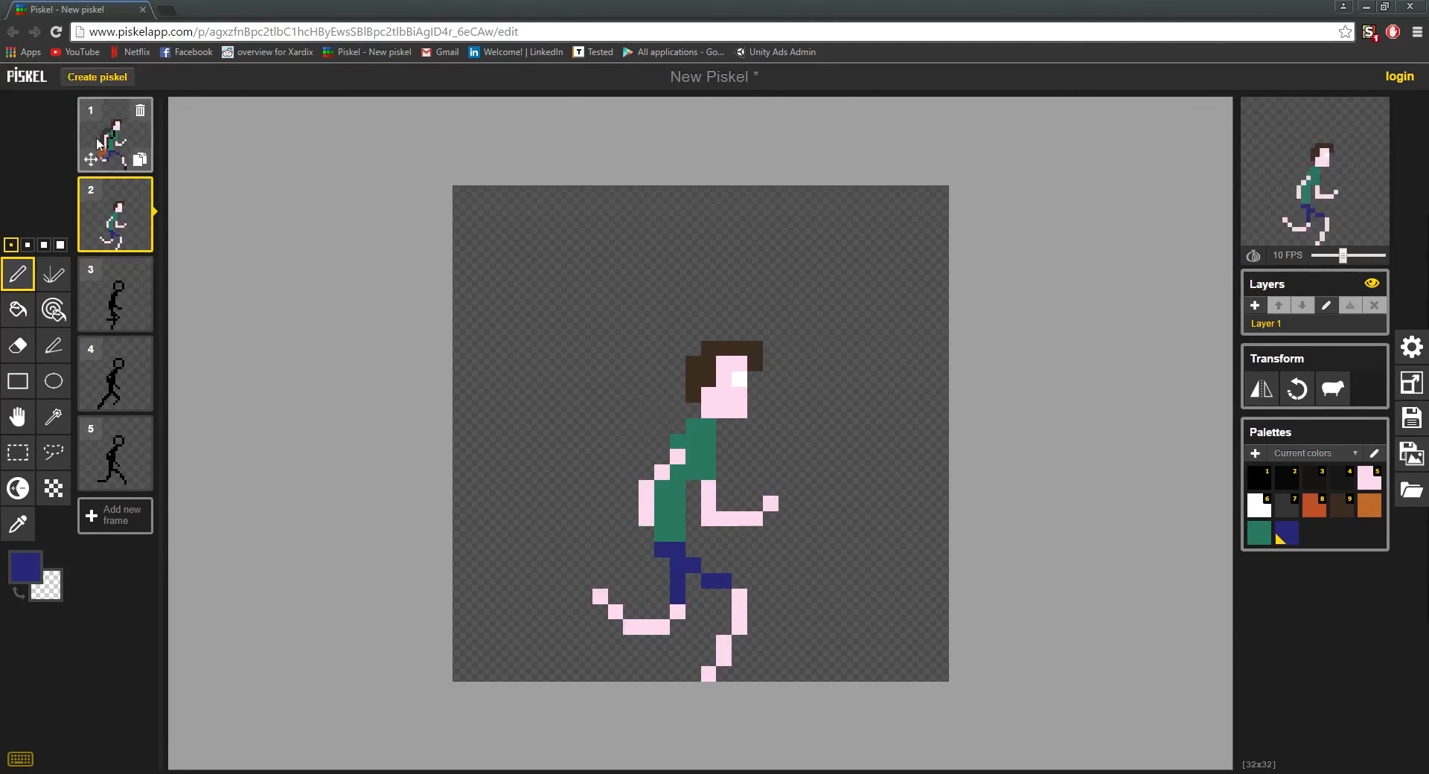
Step: Sample the shoe colour from frame 1 and paint the ends of both feet in frame 2
left_click(99, 143)
left_click(769, 666)
left_click(115, 214)
left_click(709, 674)
left_click_drag(616, 611, 600, 596)
left_click(115, 135)
left_click(116, 214)
Step: Paint frame 3's shoes in the dark shoe colour and its arms and legs in the skin colour
left_click(115, 294)
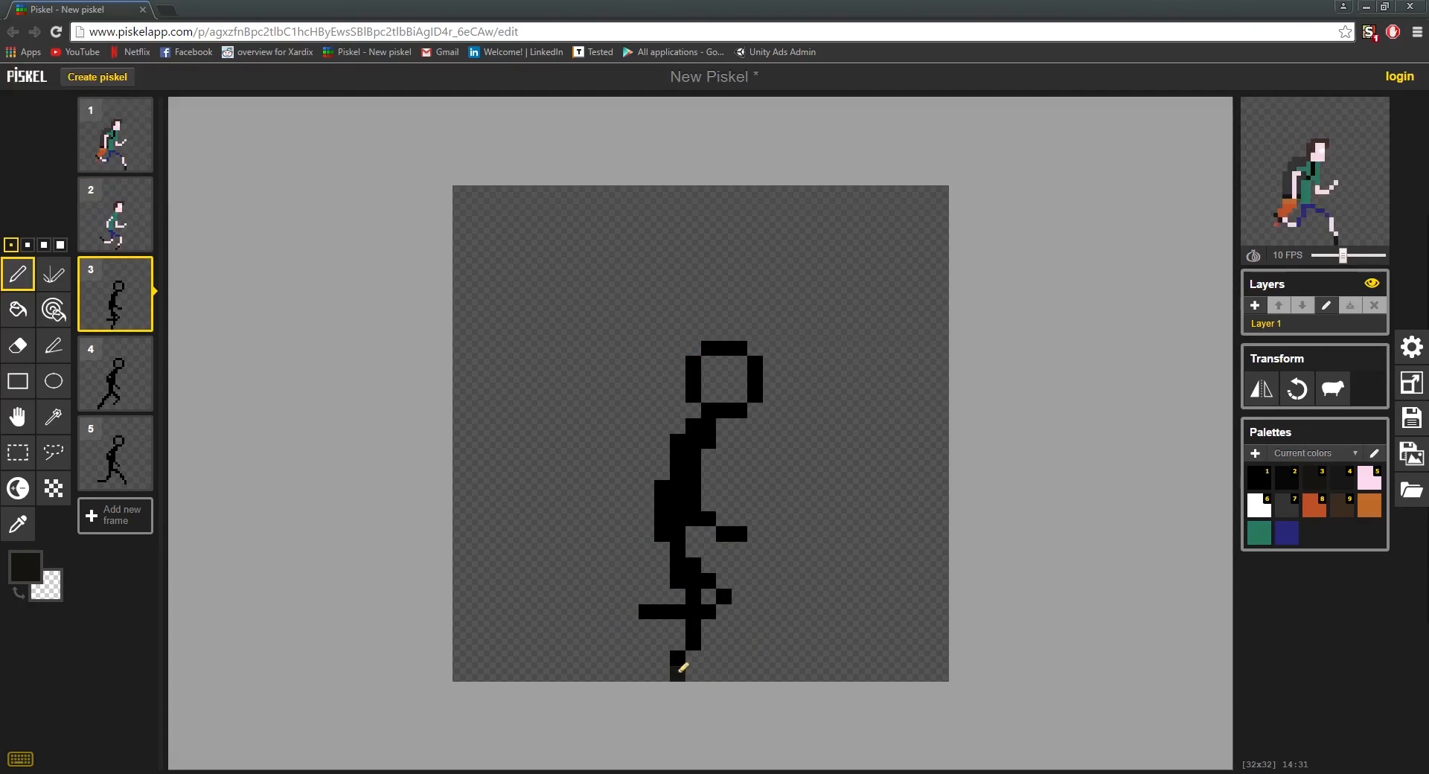
left_click_drag(679, 671, 678, 659)
key("5")
mouse_move(646, 612)
left_mouse_down()
mouse_move(674, 600)
mouse_move(728, 615)
mouse_move(686, 562)
mouse_move(742, 529)
mouse_move(715, 463)
mouse_move(659, 474)
mouse_move(652, 513)
mouse_move(677, 457)
left_mouse_up()
left_click(693, 503)
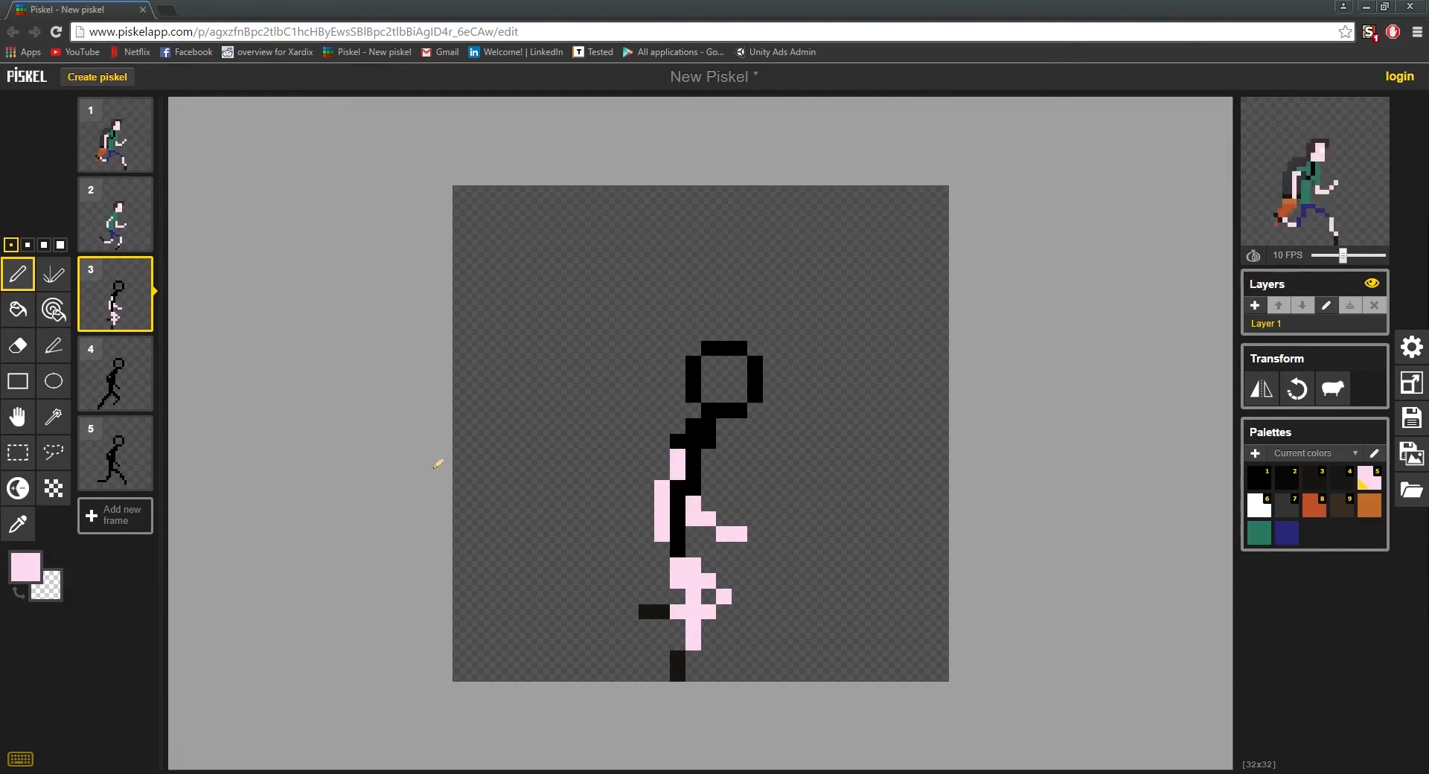
Step: Paint frame 3's torso green and its face in the skin colour, erasing the outline pixels in front of the face
left_click(1258, 533)
left_click_drag(692, 551, 693, 504)
mouse_move(693, 503)
left_mouse_down()
mouse_move(679, 540)
mouse_move(708, 394)
mouse_move(755, 363)
left_mouse_up()
right_click(754, 380)
Step: Paint frame 3's hair brown and add a white eye pixel to the face
key("o")
left_click(686, 573)
key("p")
left_click(1342, 507)
left_click(1260, 506)
left_click(740, 379)
Step: Paint frame 3's trousers dark blue and trim the front column of the lower shirt
left_click(1287, 533)
left_click_drag(693, 566, 692, 595)
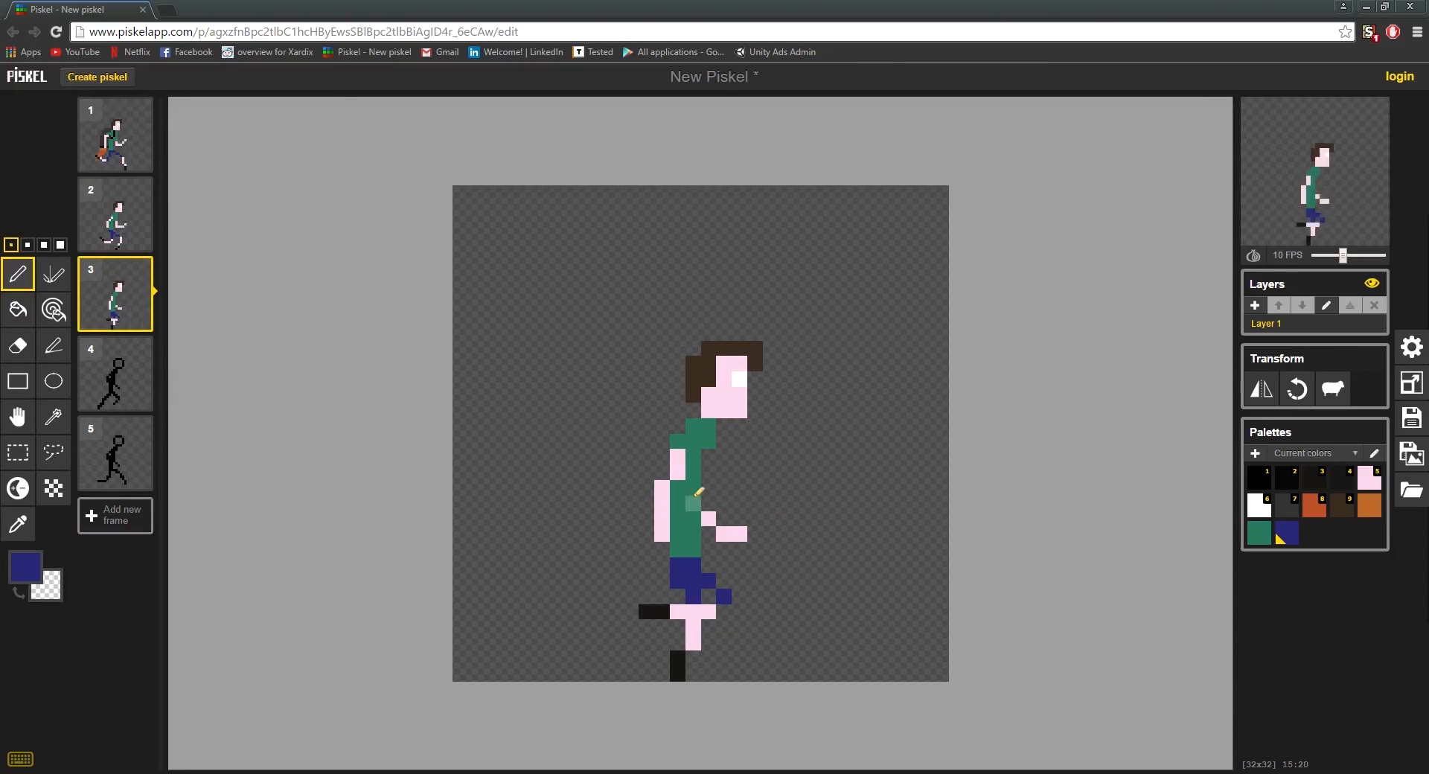
left_click_drag(693, 500, 694, 550)
Step: Add a green pixel at the rear of frame 3's waist and a skin pixel at the front elbow
left_click(1258, 533)
left_click(663, 550)
left_click(1366, 484)
left_click(693, 504)
left_click(113, 225)
left_click(119, 306)
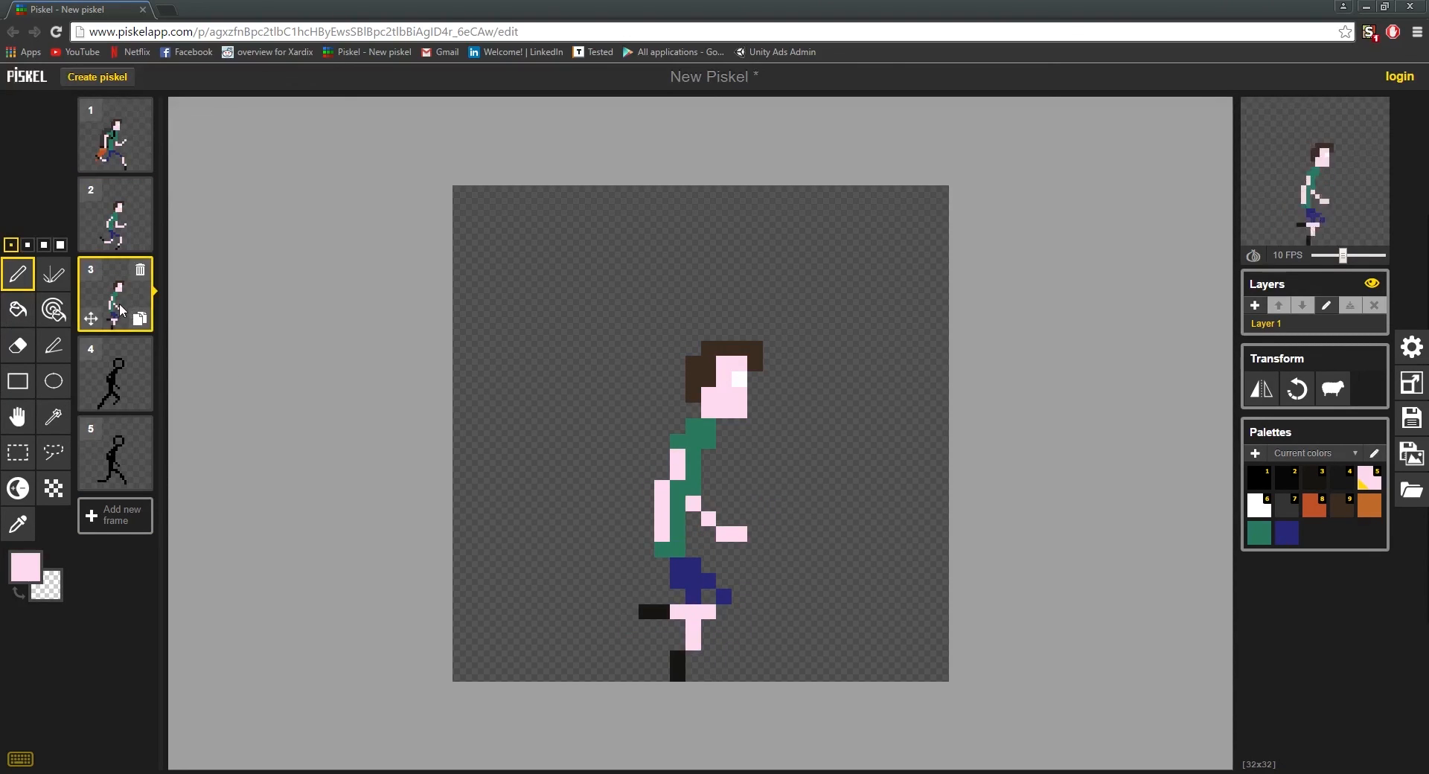
Step: Paint frame 4's legs, arms and face in the skin colour
left_click(116, 372)
left_click_drag(585, 674, 662, 579)
mouse_move(693, 642)
left_mouse_down()
mouse_move(724, 603)
mouse_move(693, 566)
left_mouse_up()
mouse_move(724, 535)
left_mouse_down()
mouse_move(661, 442)
mouse_move(693, 504)
left_mouse_up()
mouse_move(724, 395)
left_mouse_down()
mouse_move(720, 353)
mouse_move(754, 348)
left_mouse_up()
mouse_move(739, 348)
left_mouse_down()
mouse_move(694, 353)
mouse_move(739, 333)
left_mouse_up()
Step: Paint frame 4's hair and fringe brown and erase the outline pixel in front of the face
left_click(1342, 505)
mouse_move(755, 348)
left_mouse_down()
mouse_move(698, 394)
mouse_move(755, 364)
left_mouse_up()
left_click_drag(709, 349, 709, 364)
right_click(755, 364)
left_click(755, 333)
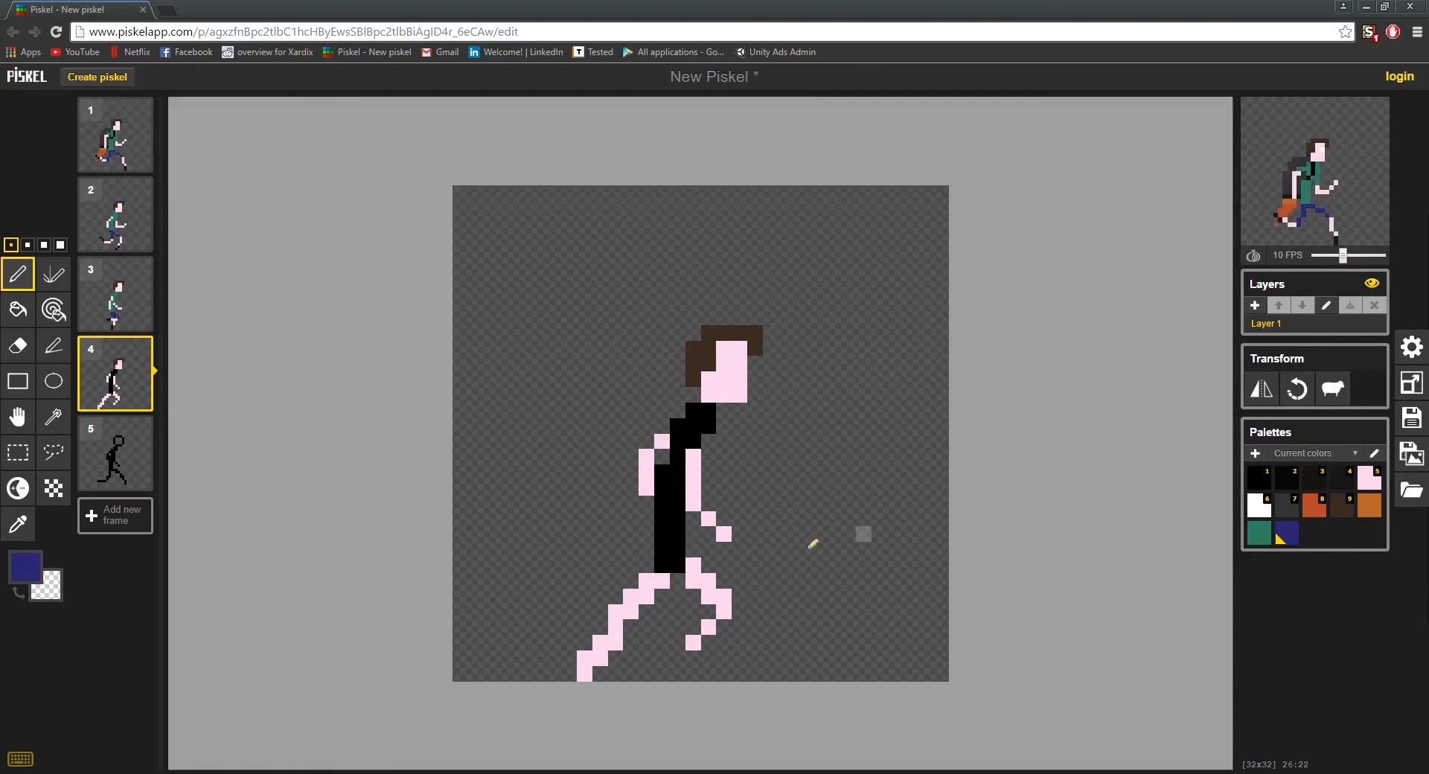
Step: Paint frame 4's trousers dark blue and erase surplus pixels to thin the rear leg to a single-pixel diagonal
left_click_drag(693, 566, 708, 581)
left_click_drag(678, 565, 646, 597)
right_click(630, 596)
right_click(615, 612)
right_click(615, 642)
right_click(600, 658)
left_click(1369, 478)
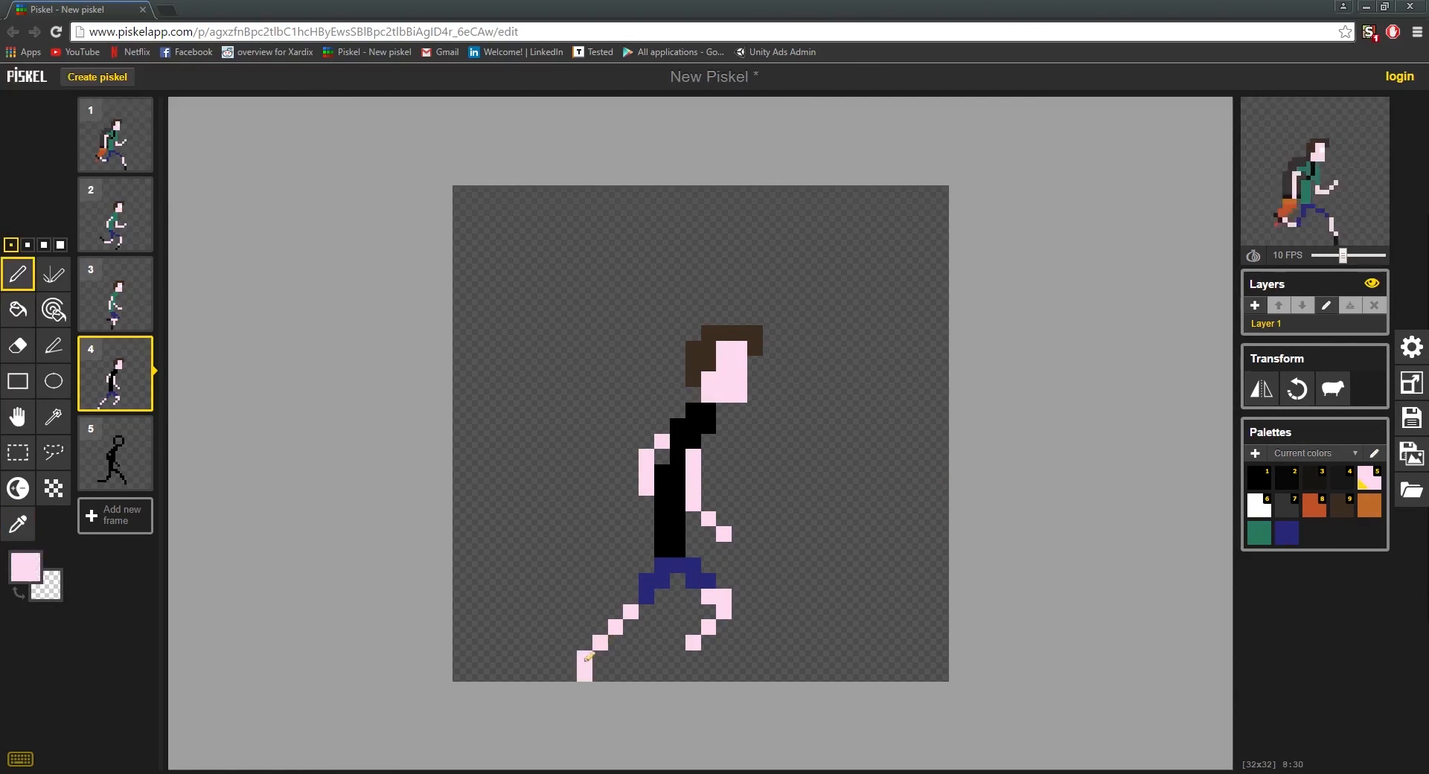
right_click(709, 596)
Step: Paint frame 4's torso green and use white for the eye
left_click(1258, 533)
mouse_move(662, 550)
left_mouse_down()
mouse_move(677, 472)
mouse_move(708, 426)
left_mouse_up()
left_click(1259, 505)
Step: Sample the shoe colour from frame 3 and paint one front and two rear shoe pixels in frame 4
left_click(115, 295)
left_click(18, 524)
left_click(683, 663)
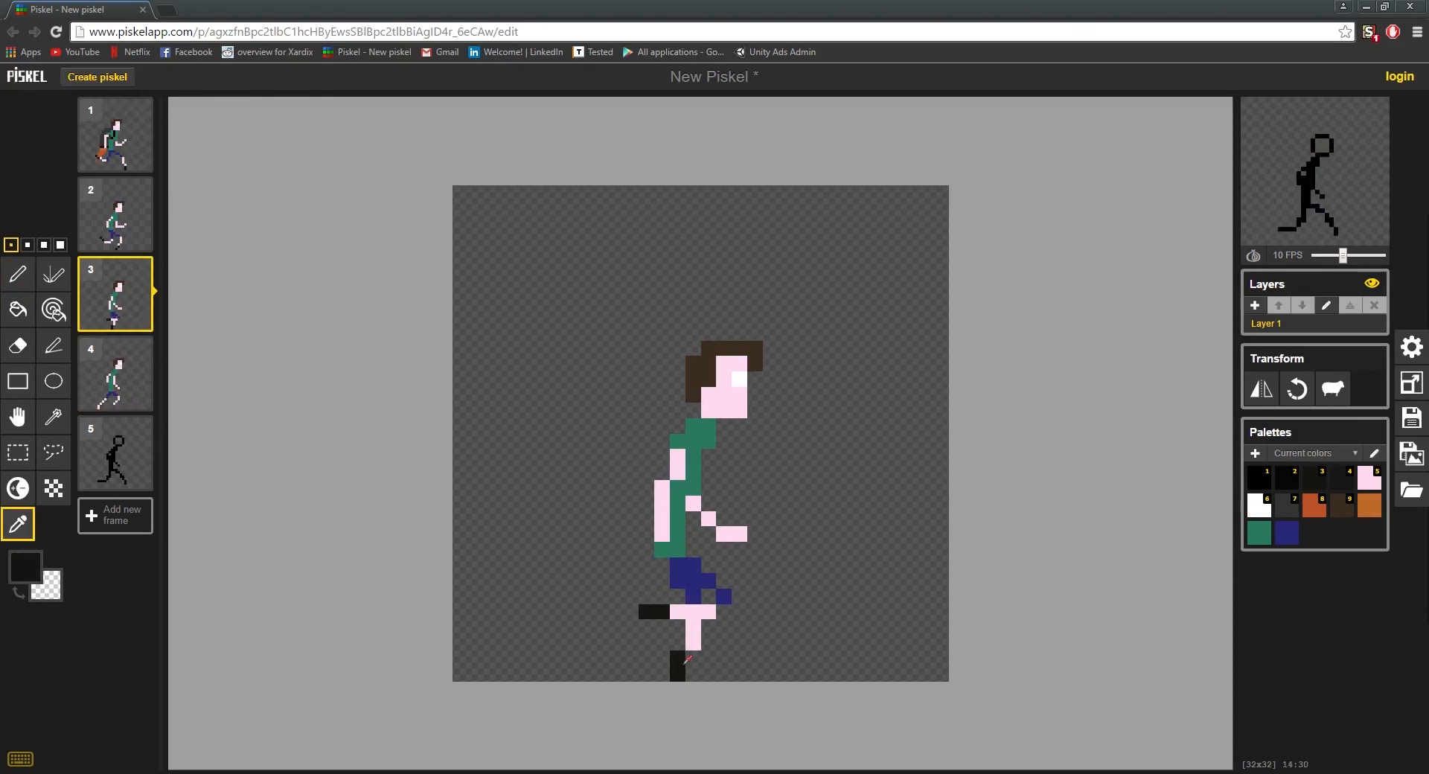
left_click(115, 374)
left_click(18, 273)
left_click(116, 295)
left_click(116, 375)
left_click(693, 643)
left_click_drag(585, 658, 585, 674)
Step: Paint frame 5's face in the skin colour and its hair brown
left_click(115, 453)
left_click(1369, 478)
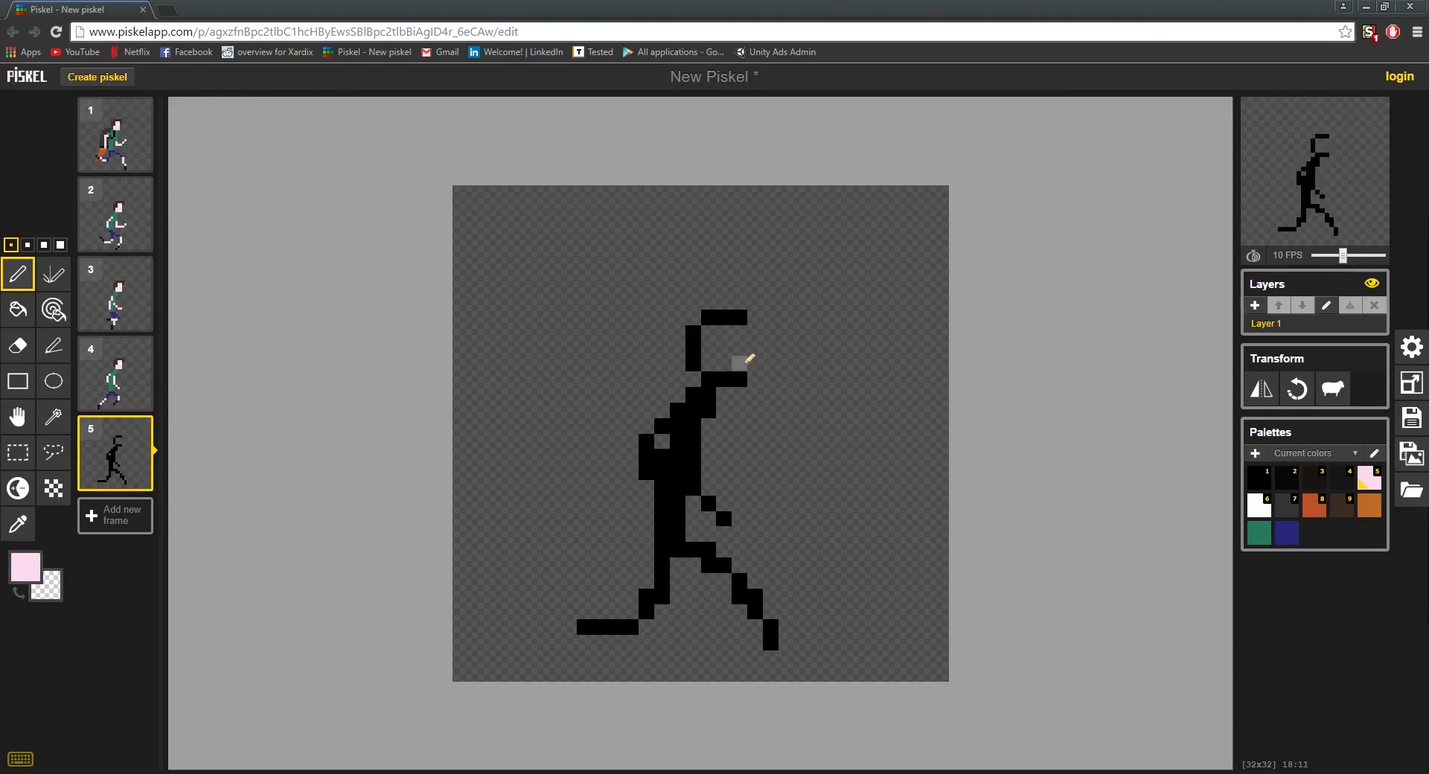
left_click(1342, 505)
mouse_move(739, 379)
left_mouse_down()
mouse_move(739, 333)
mouse_move(693, 363)
left_mouse_up()
left_click(709, 348)
Step: Paint frame 5's legs and both arms in the skin colour, erasing the surplus pixel on the front leg
left_click(1369, 478)
left_click(770, 643)
right_click(739, 596)
left_click_drag(771, 628, 709, 565)
left_click_drag(631, 627, 584, 627)
left_click_drag(646, 612, 661, 596)
mouse_move(723, 519)
left_mouse_down()
mouse_move(690, 479)
mouse_move(703, 471)
mouse_move(690, 446)
mouse_move(646, 472)
left_mouse_up()
Step: Paint the hips and upper legs of frame 5's figure dark blue as trousers
left_click(1287, 533)
left_click_drag(709, 549, 662, 580)
right_click(712, 565)
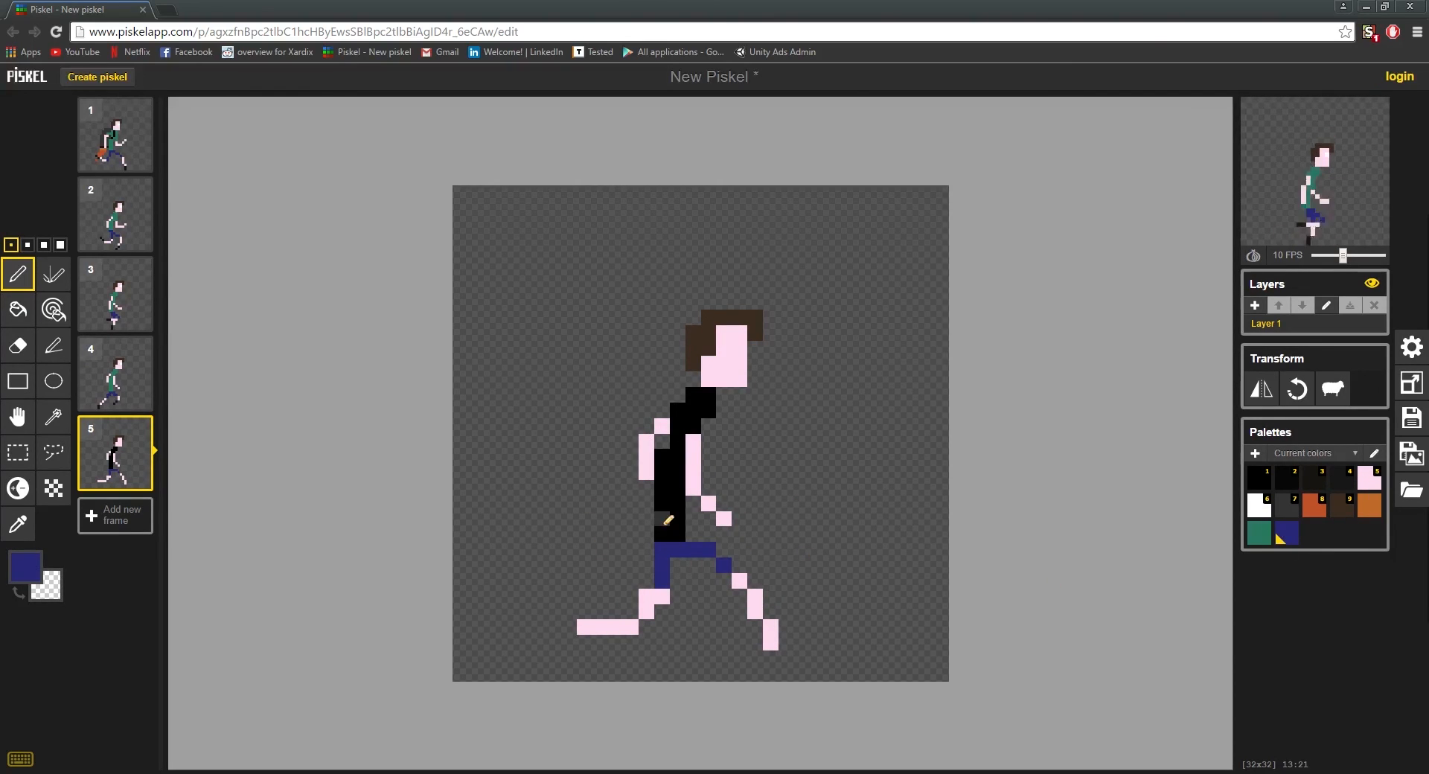
left_click(708, 565)
Step: Paint frame 5's torso green and add a white eye pixel to the face
left_click(1259, 533)
left_click_drag(661, 532, 709, 395)
left_click(1369, 478)
left_click(739, 349)
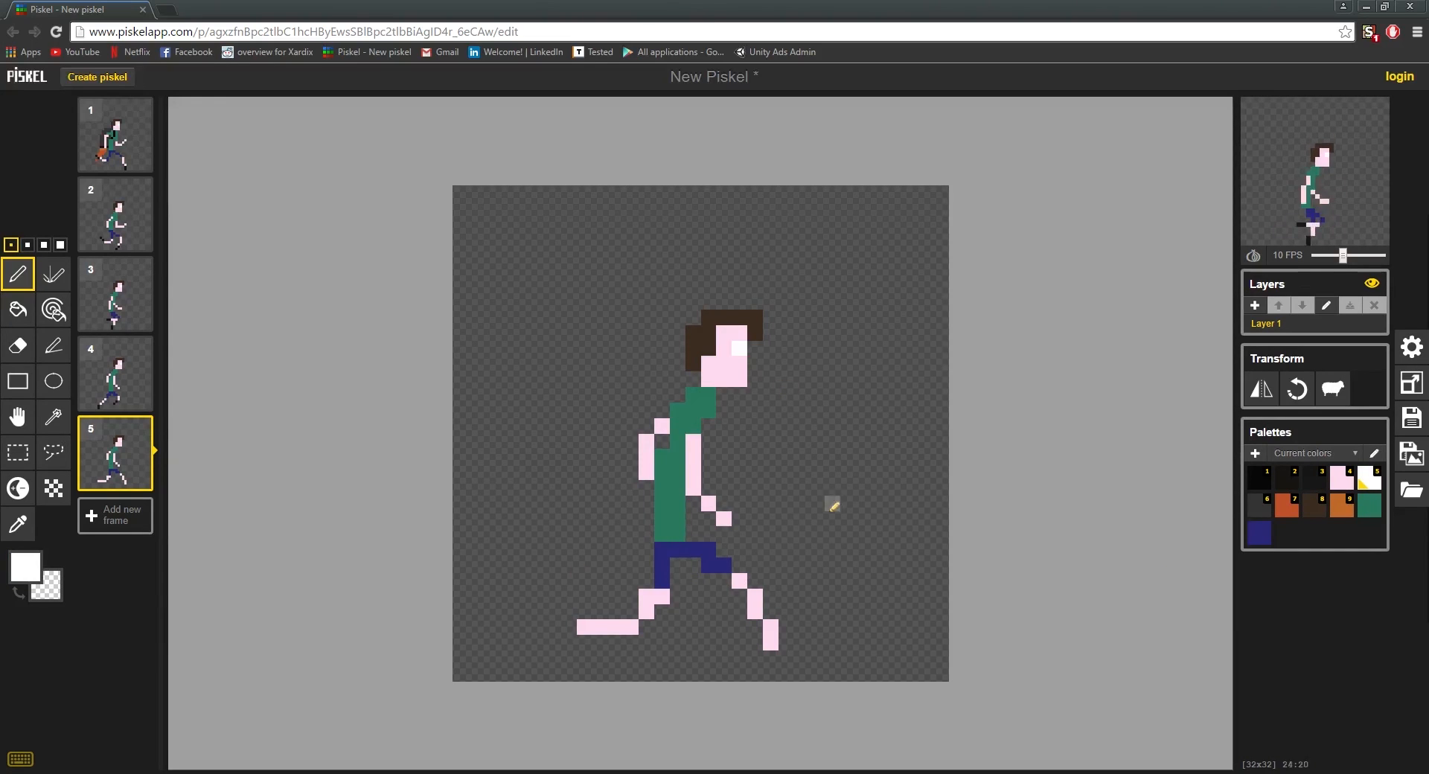
Step: Sample the shoe colour from frame 4 and paint a two-pixel shoe on each foot in frame 5
left_click(116, 374)
key("o")
left_click(707, 629)
left_click(116, 454)
key("p")
left_click_drag(585, 627, 600, 628)
left_click_drag(771, 627, 771, 643)
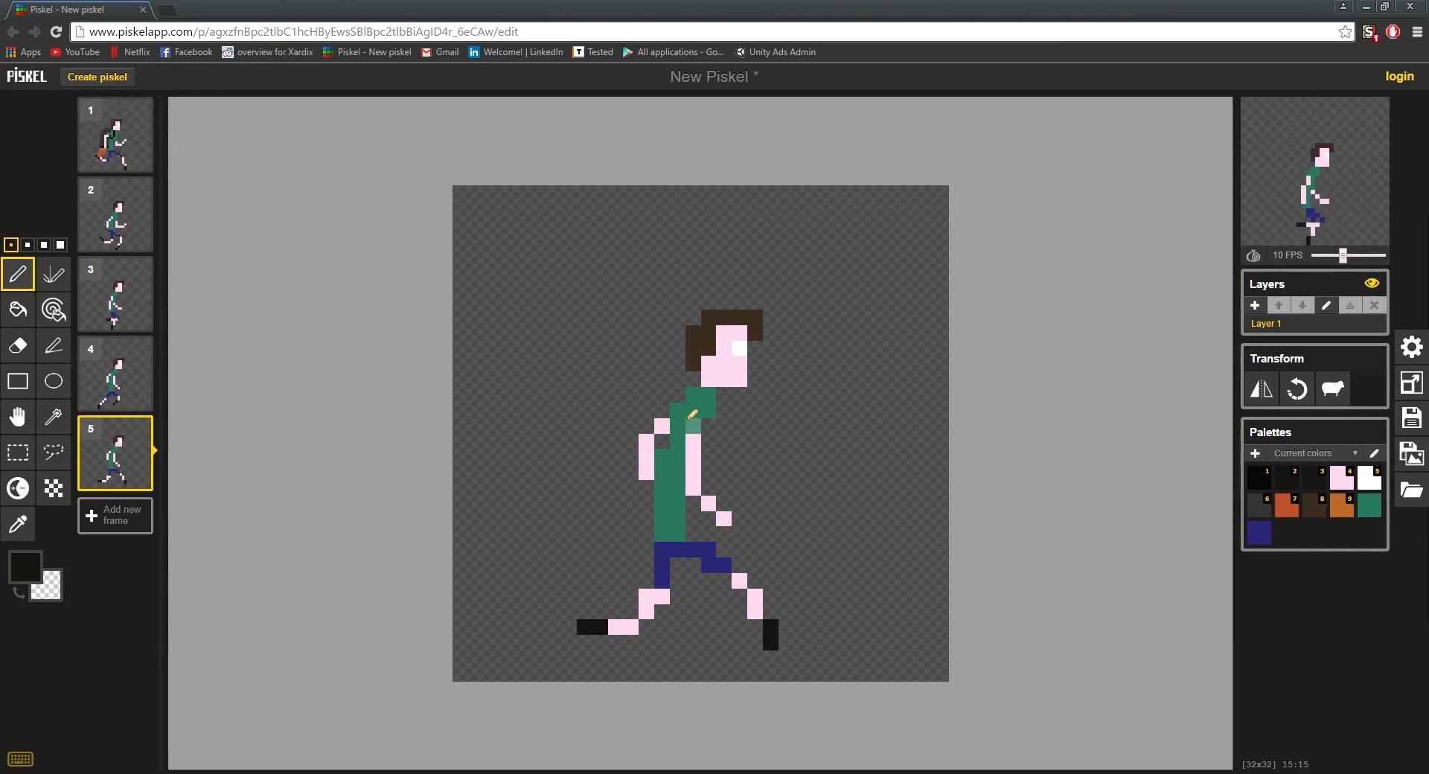
Step: Repaint frame 5's front forearm reaching further forward in the skin colour and erase the old lower hand pixels
key("4")
left_click_drag(709, 488, 754, 504)
right_click(709, 503)
right_click(723, 519)
Step: Erase the raised fist pixel of frame 1's front arm, and try a hand pixel one row lower before removing it
left_click(122, 212)
left_click(130, 149)
right_click(771, 472)
left_click(770, 488)
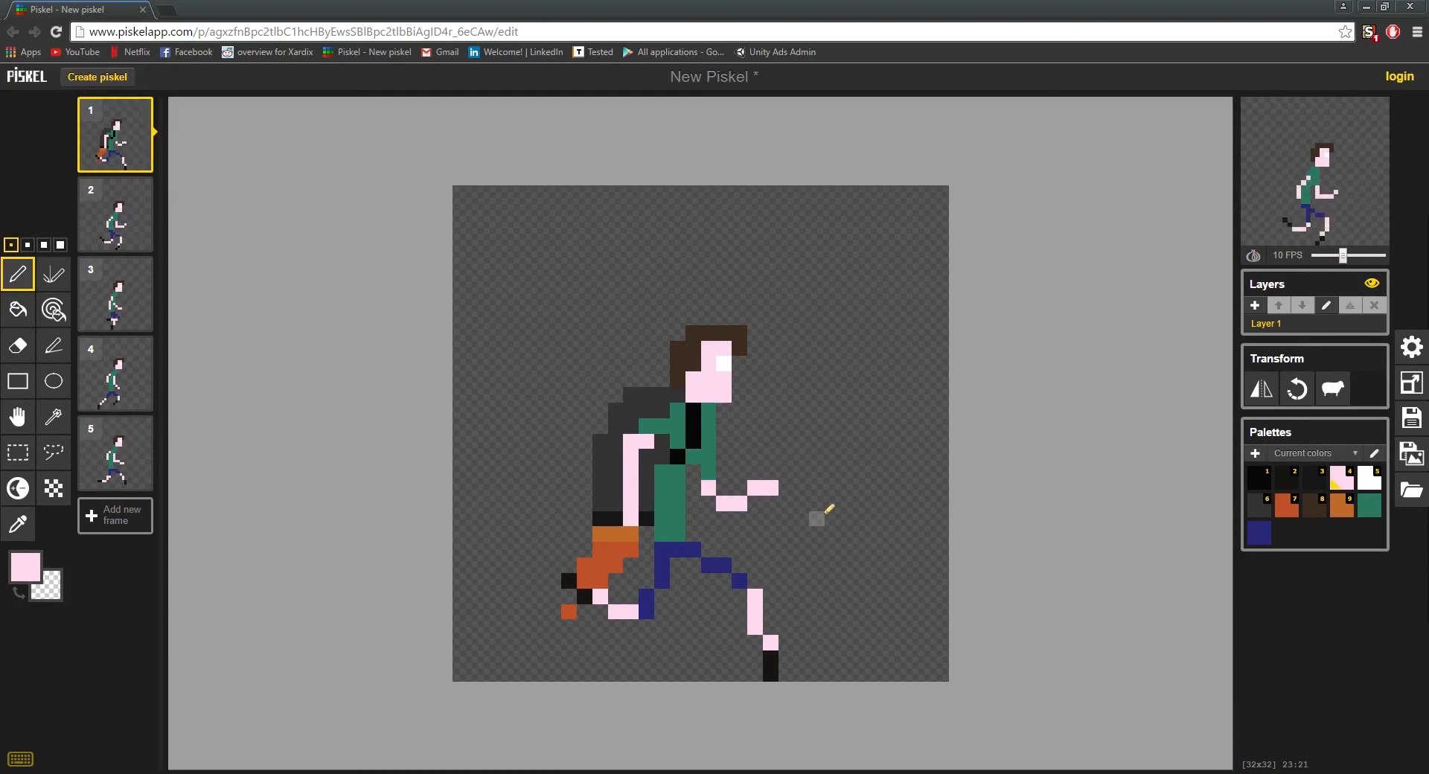
right_click(771, 488)
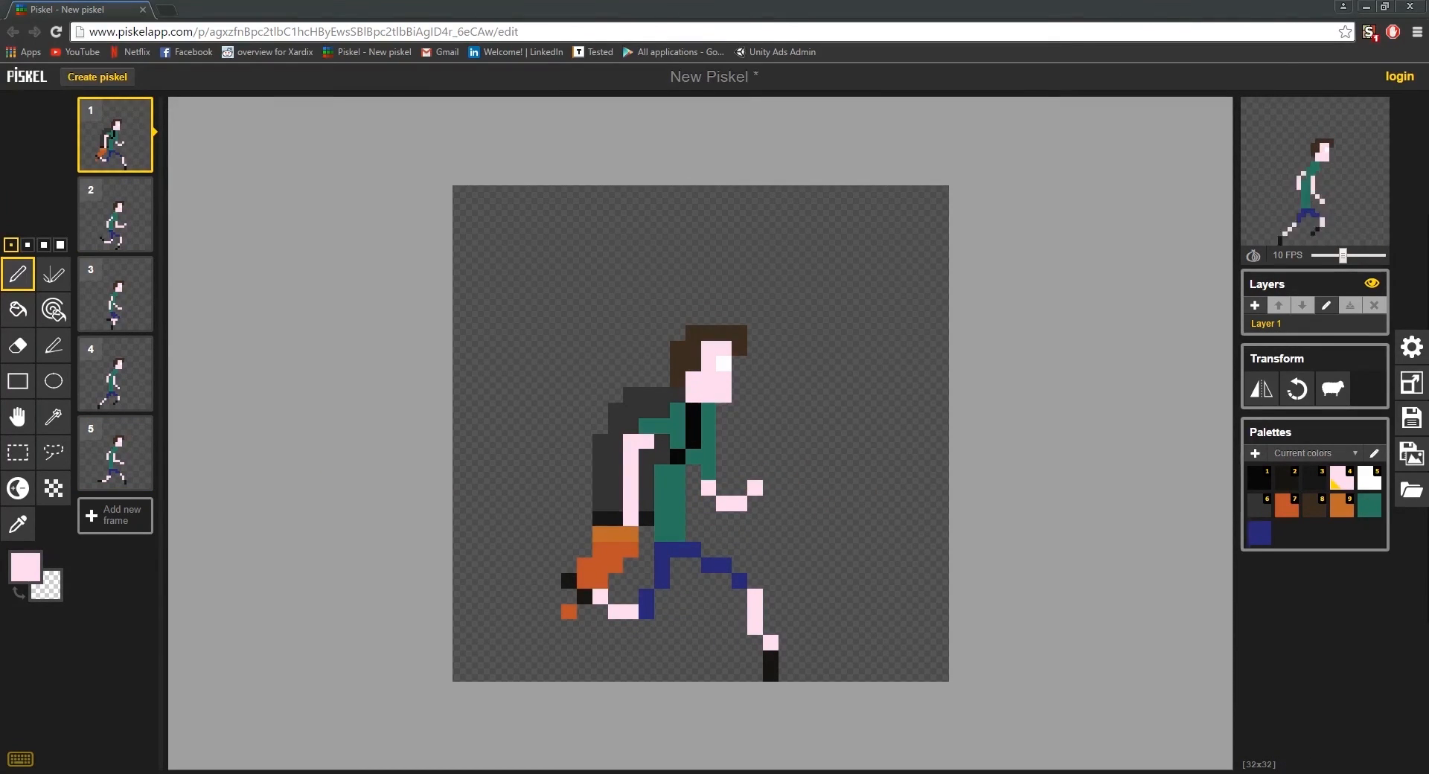